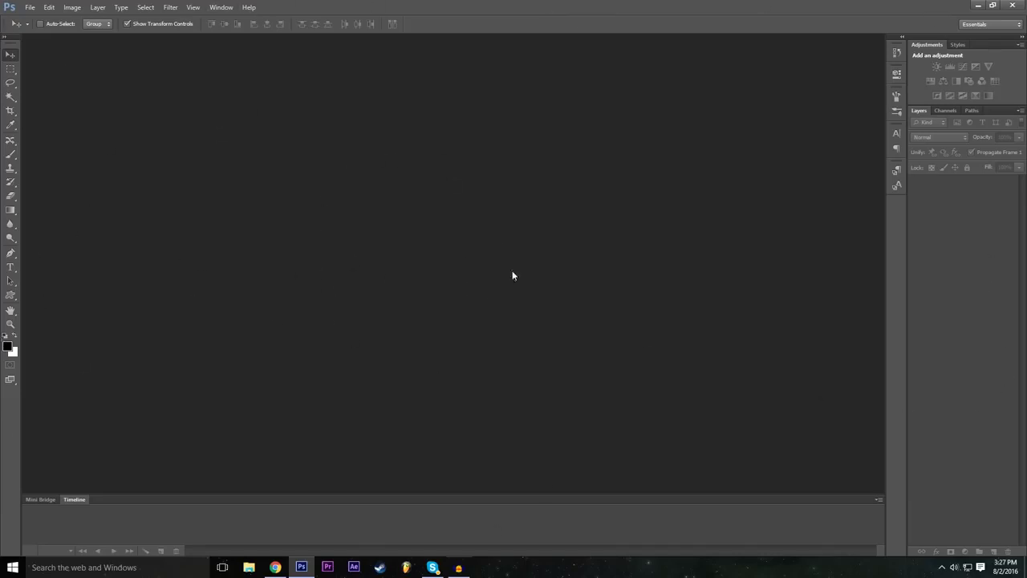
Switch the workspace to Essentials (Default).
click(224, 6)
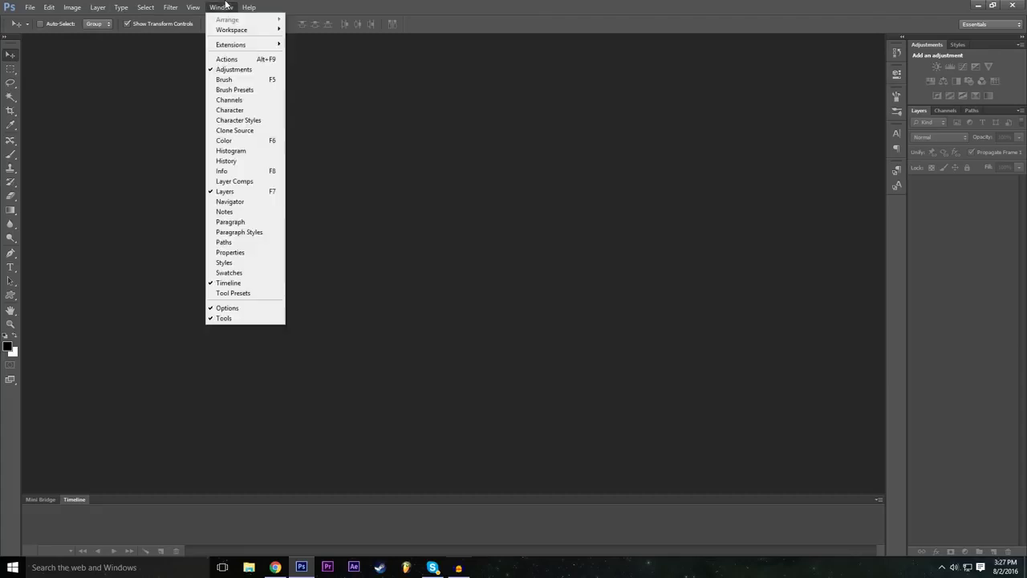
mouse_move(247, 32)
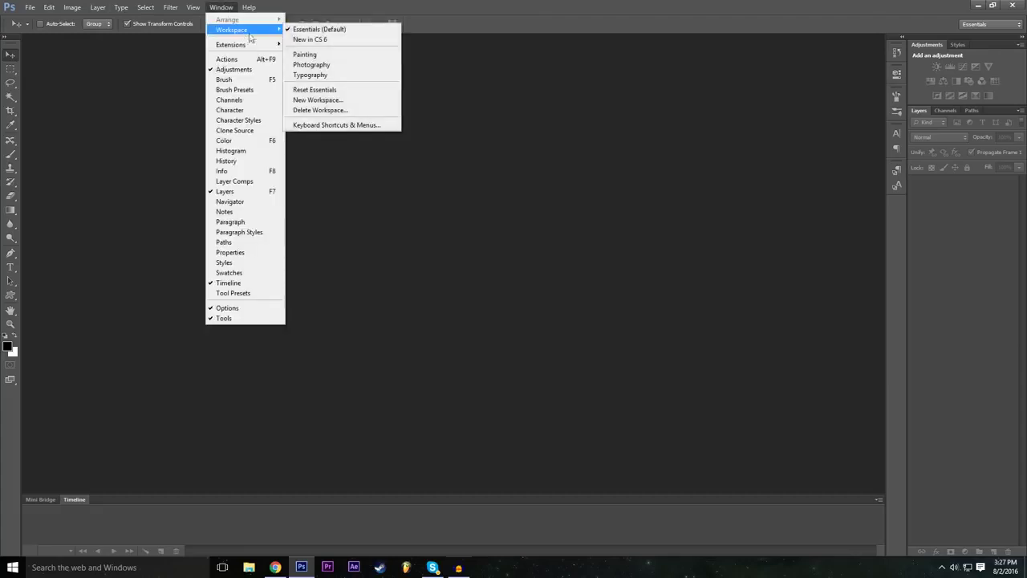
click(348, 32)
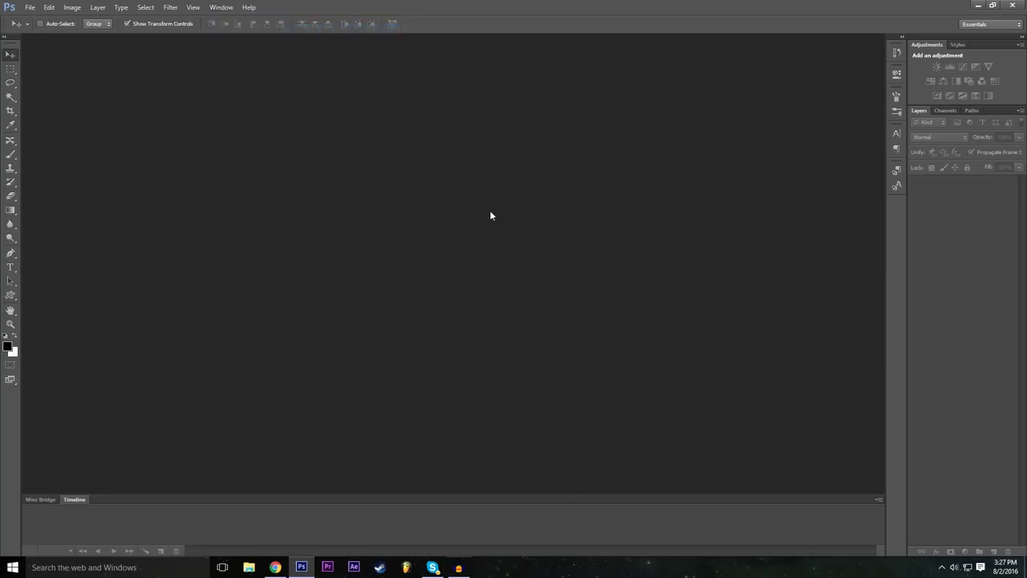
Start a new document, collapse its advanced options and name it "Example".
click(29, 6)
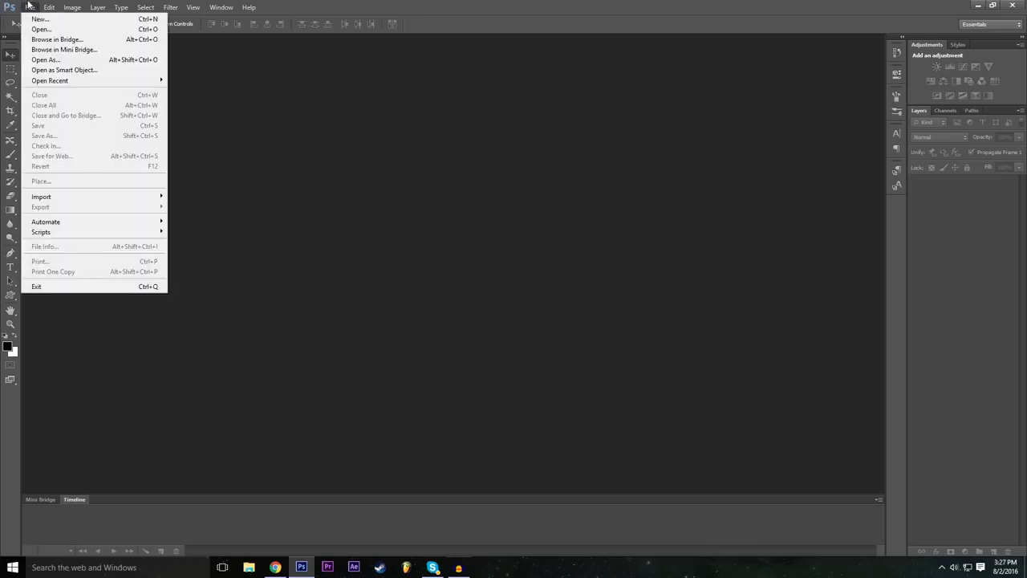
click(39, 19)
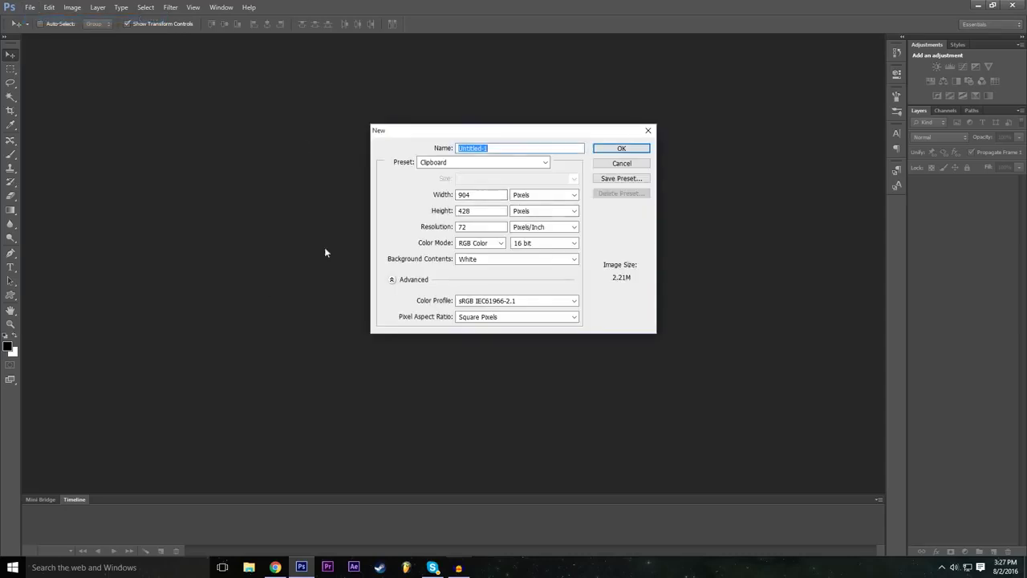
click(392, 279)
double_click(557, 149)
text(Example)
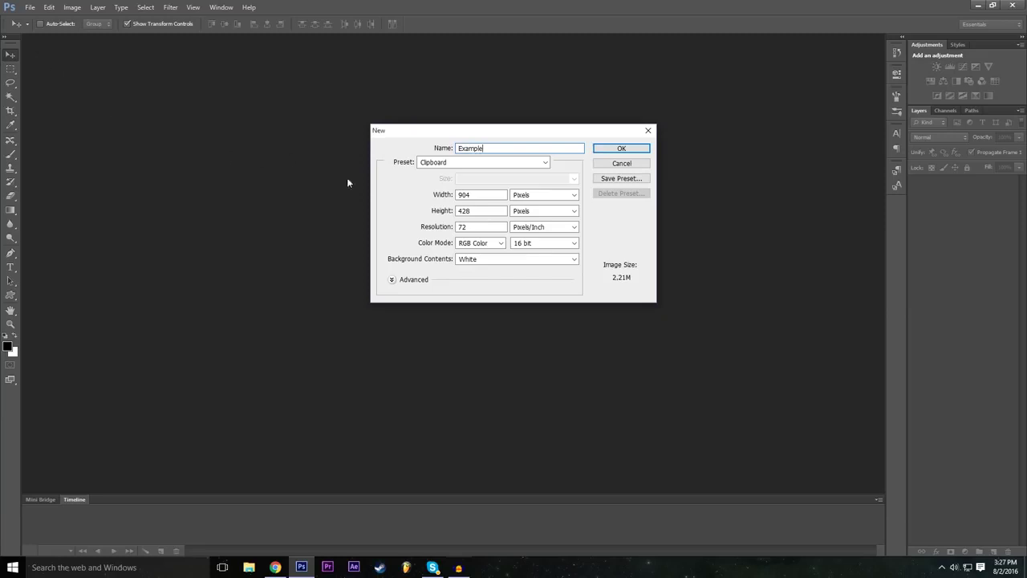
key(ctrl+a)
Set the new document's width to 1920 and height to 1080 pixels.
click(486, 197)
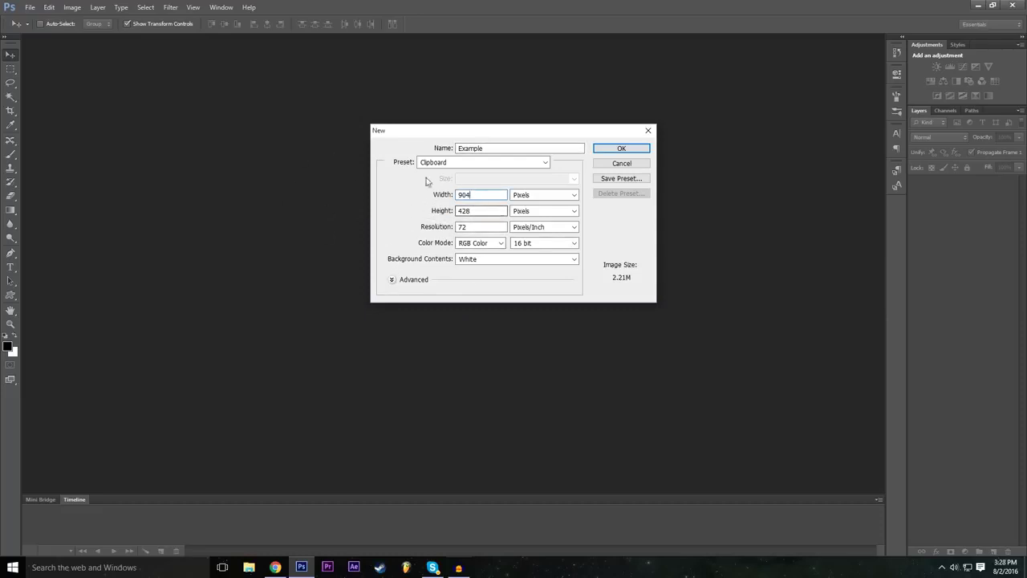
double_click(475, 195)
text(1920)
click(483, 214)
key(BackSpace)
key(BackSpace)
key(BackSpace)
text(108)
key(ctrl+a)
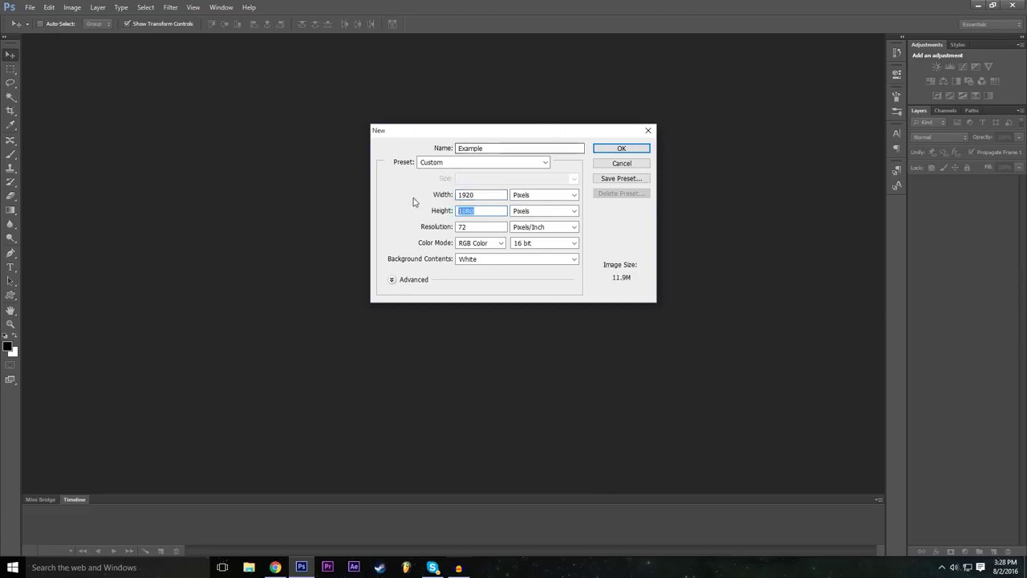
Choose Pixels as the unit for both the width and the height of the new document.
click(546, 198)
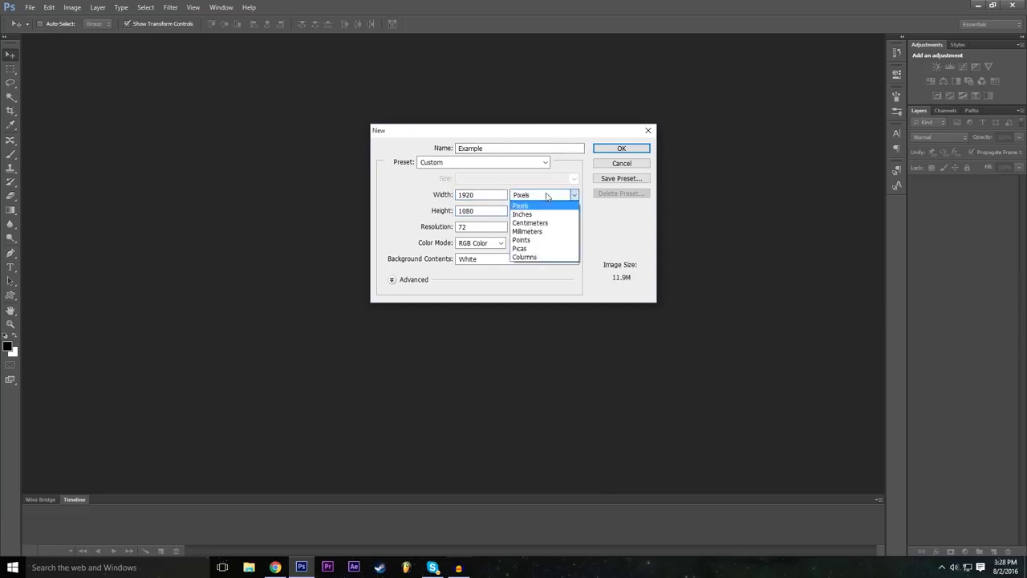
click(546, 198)
click(551, 228)
click(550, 228)
click(546, 195)
click(539, 202)
key(Tab)
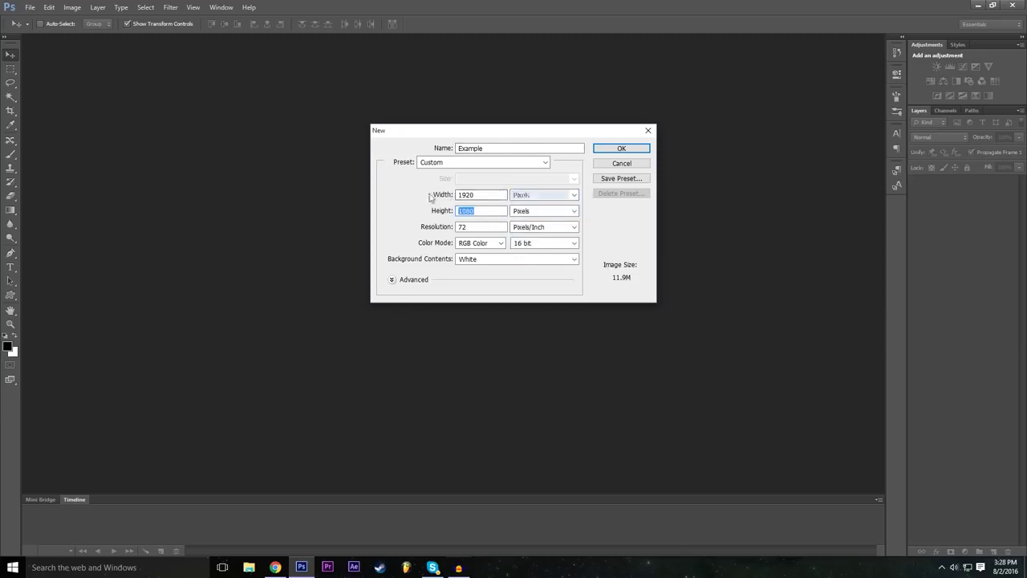
click(542, 199)
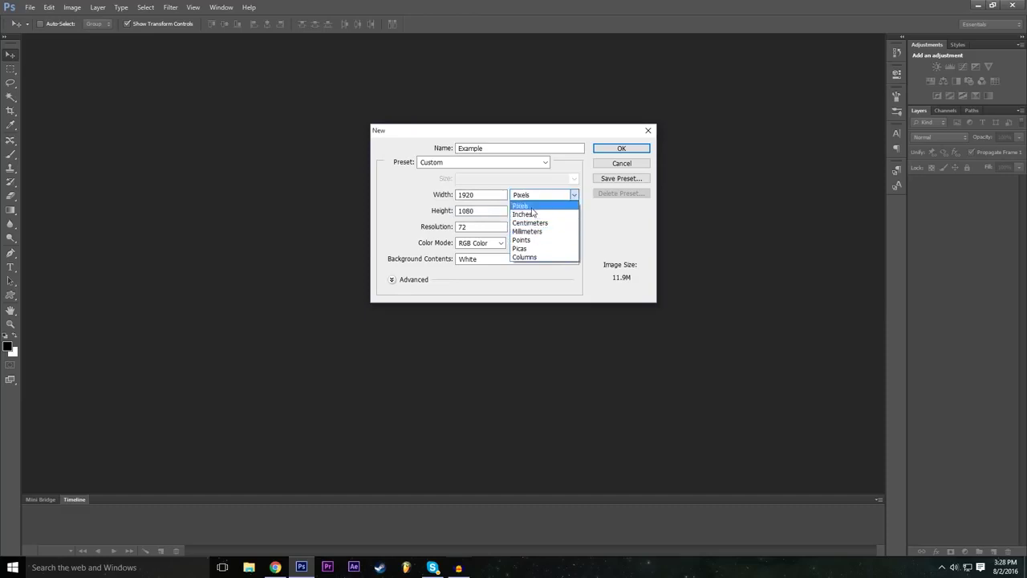
click(533, 206)
click(533, 211)
click(532, 211)
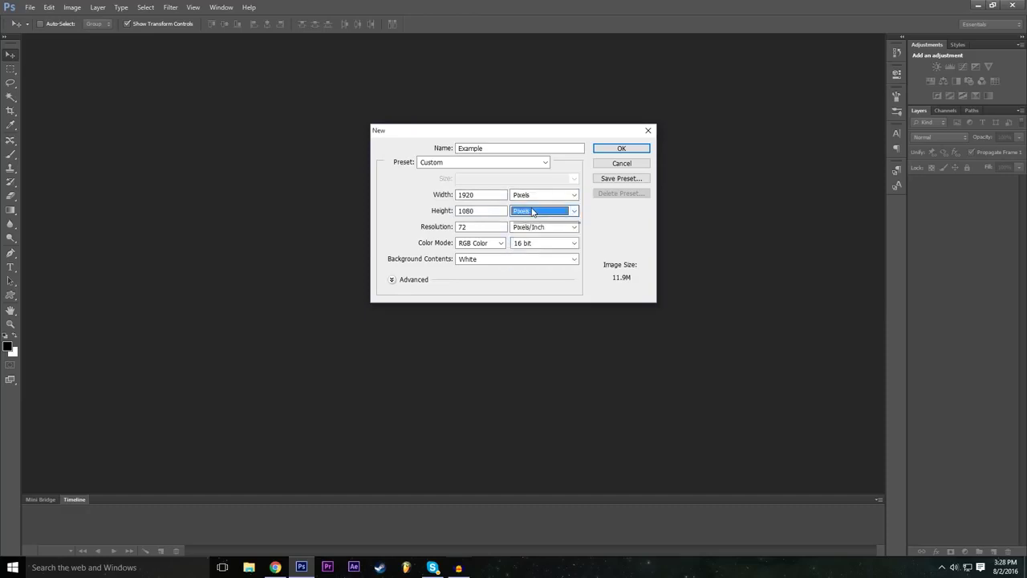
click(533, 211)
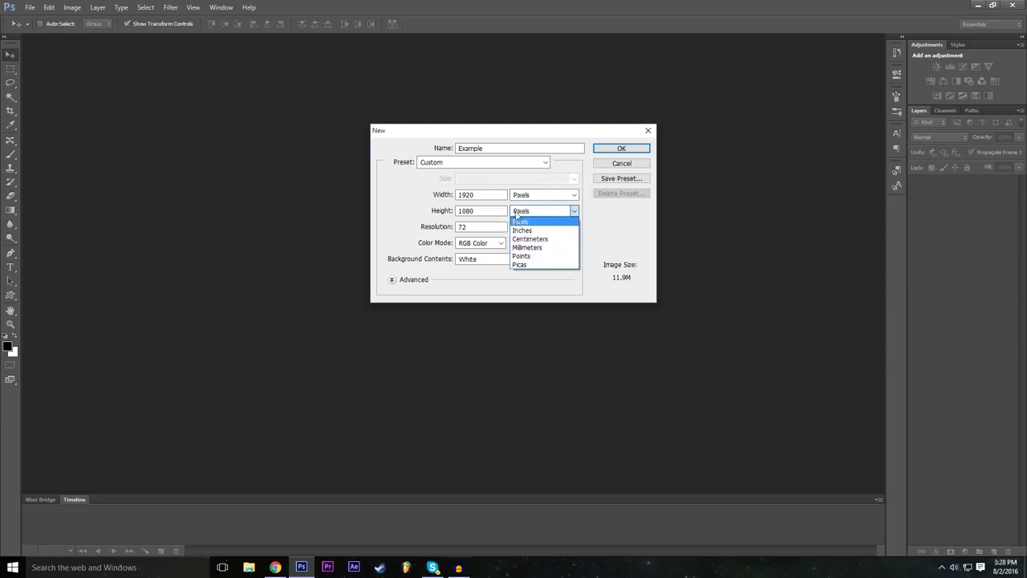
click(440, 215)
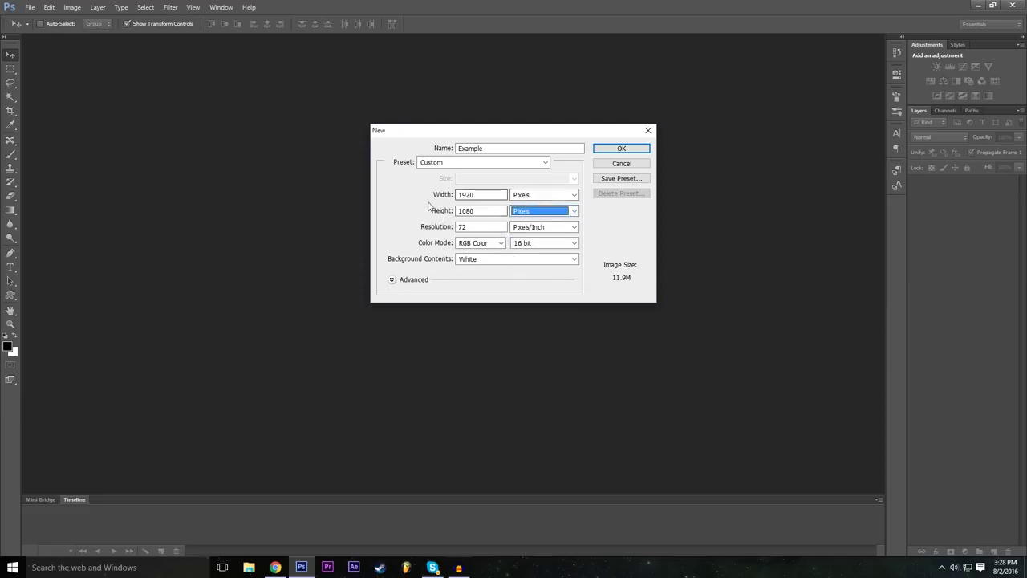
key(shift+Tab)
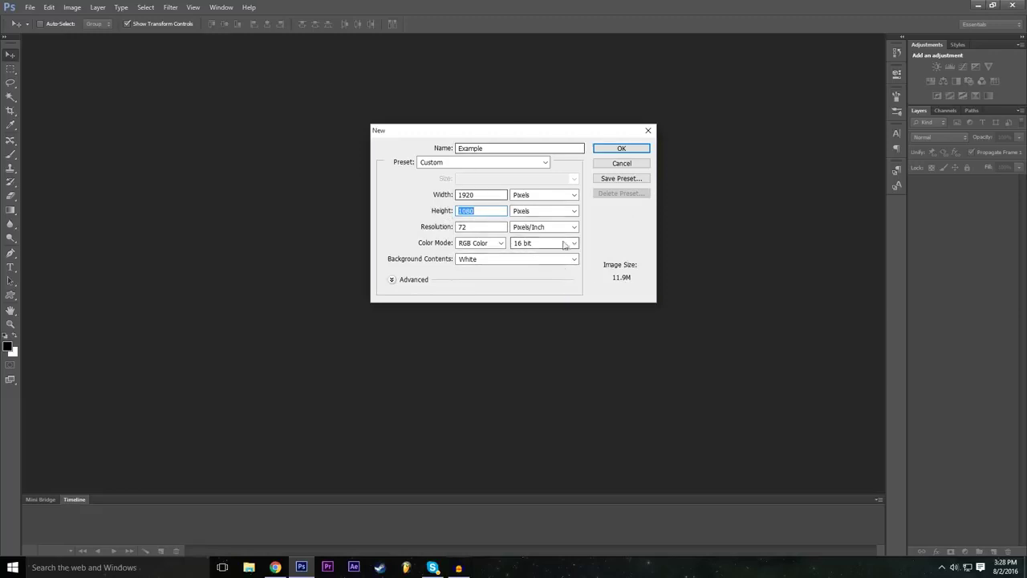
Set the colour depth to 16 bit and create the document.
click(527, 243)
click(427, 250)
click(546, 244)
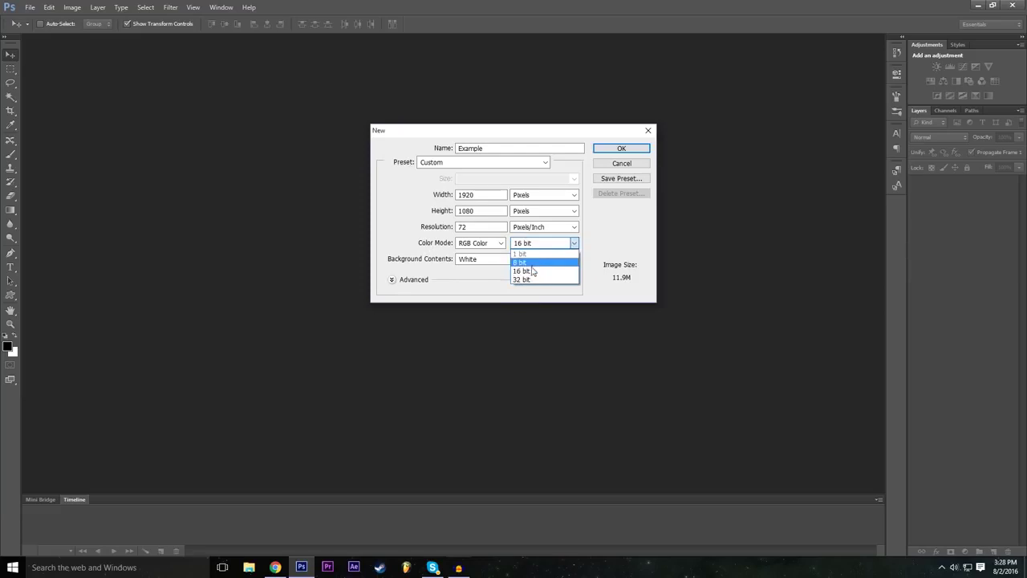
click(532, 271)
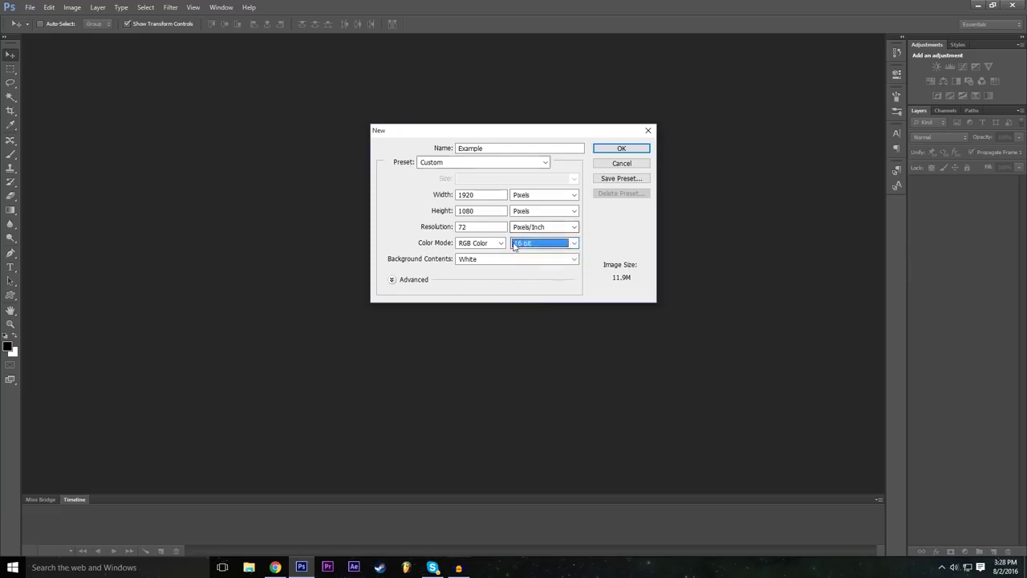
click(622, 149)
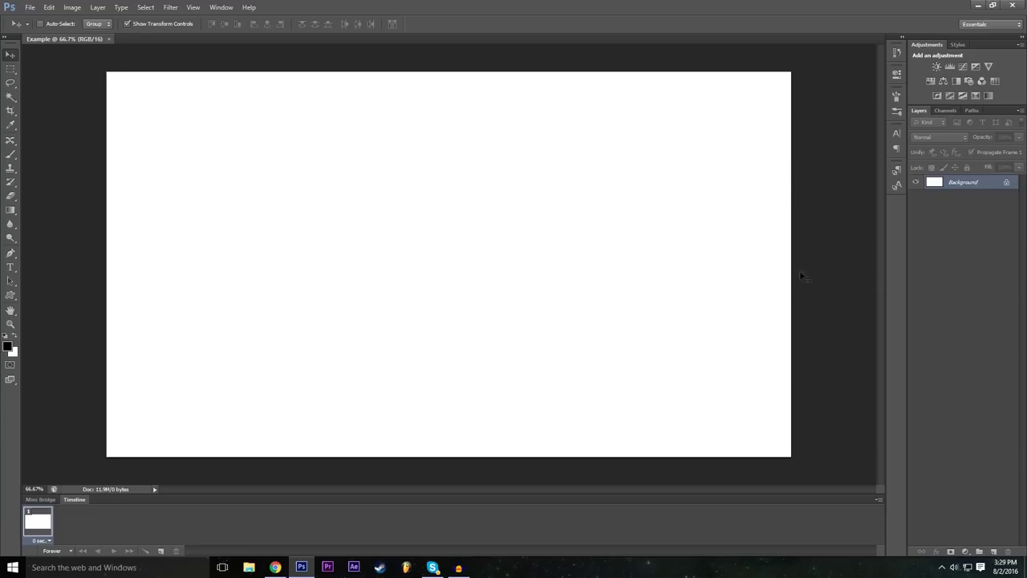
Start converting the locked Background into a regular layer and name it "Background".
double_click(1007, 185)
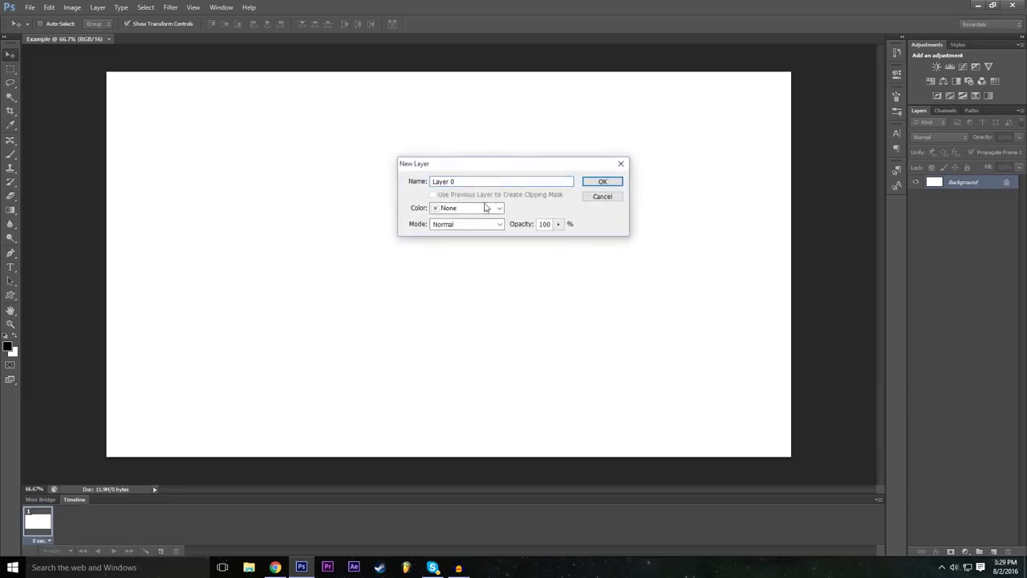
click(499, 183)
double_click(494, 179)
text(Background)
Set the new layer's colour label to Orange.
click(494, 208)
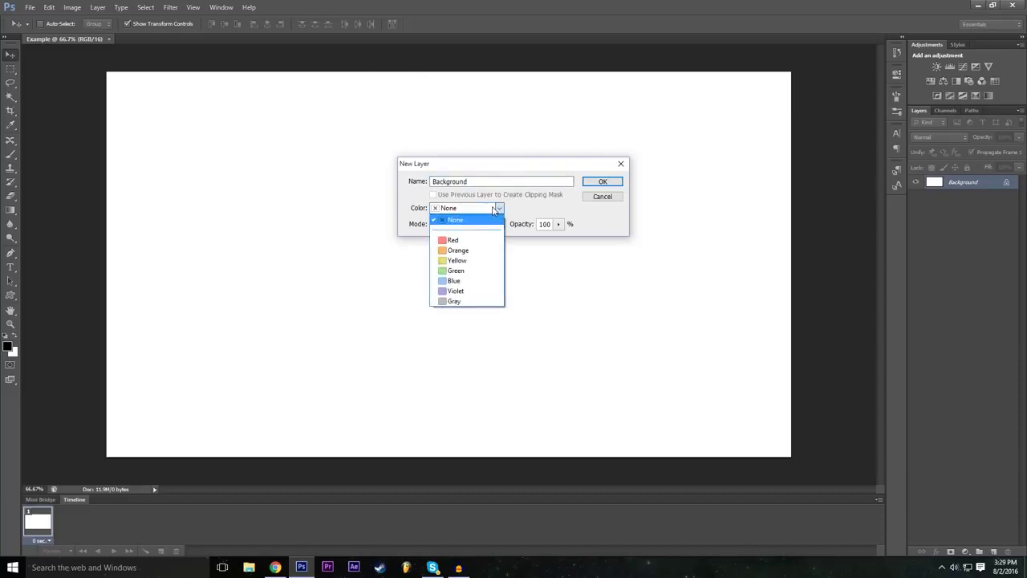
click(494, 208)
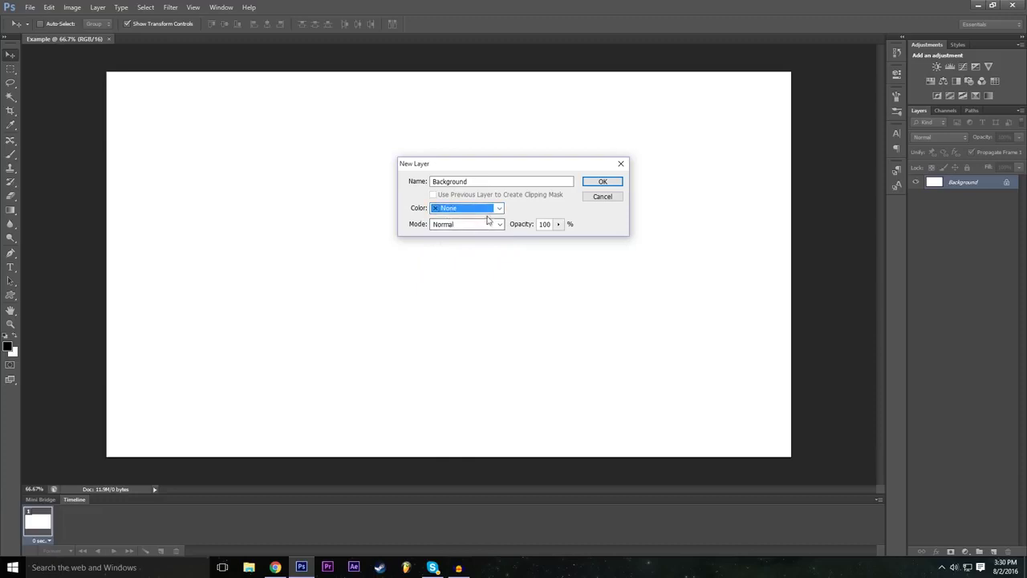
click(452, 211)
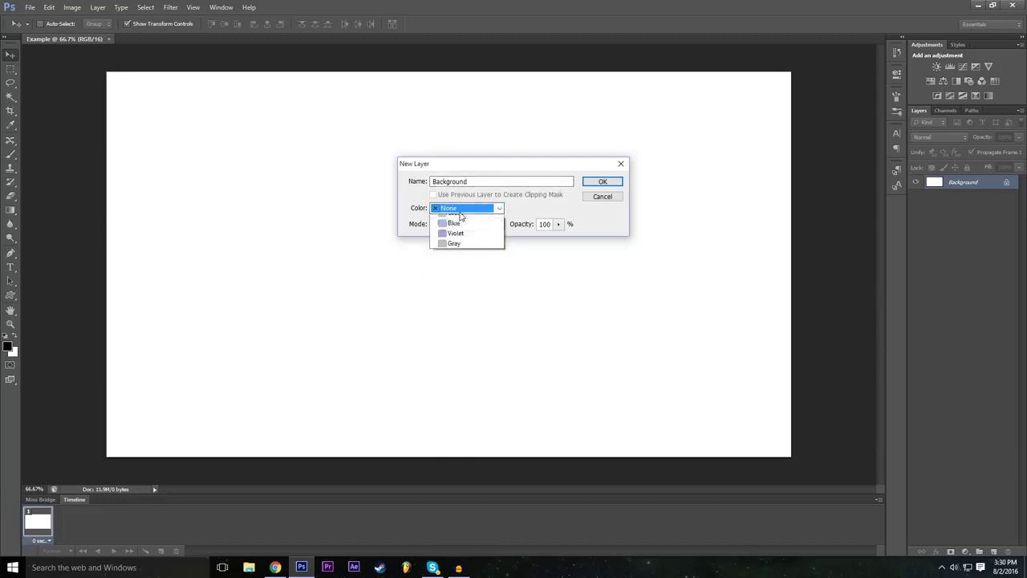
click(468, 250)
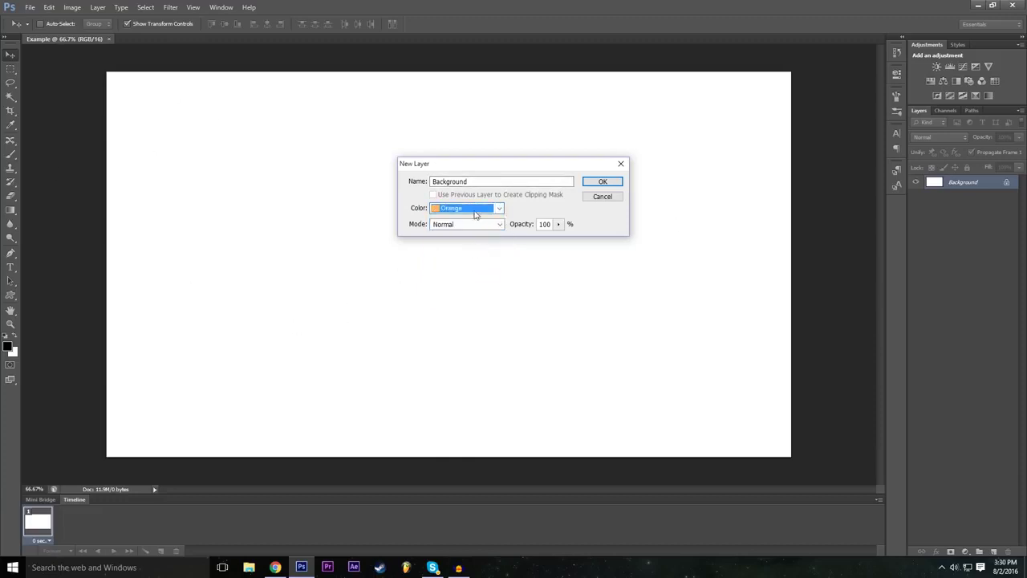
click(474, 213)
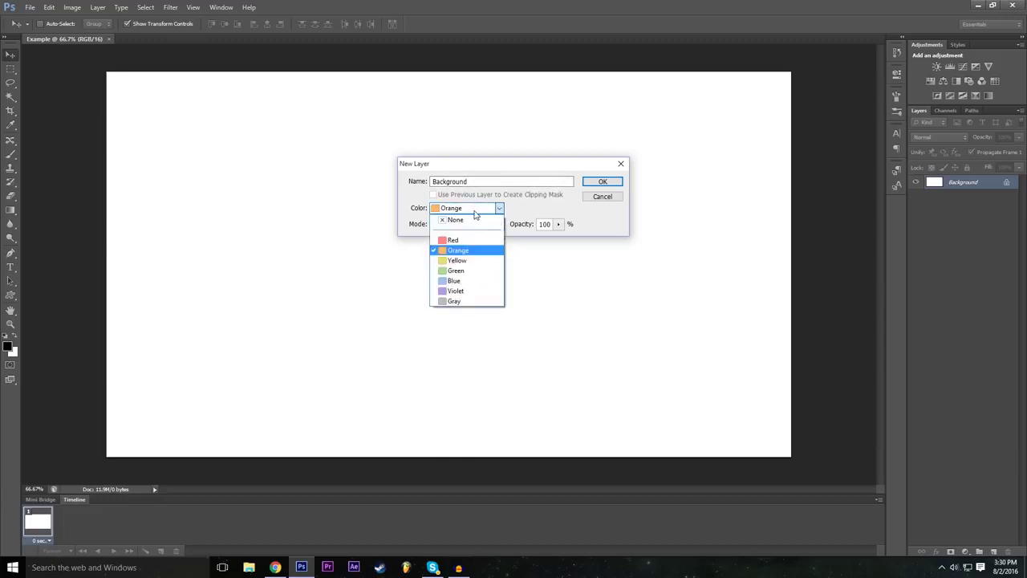
click(471, 252)
key(shift+Tab)
Set the layer's colour label to Red and complete the conversion to a regular layer.
click(476, 212)
click(468, 238)
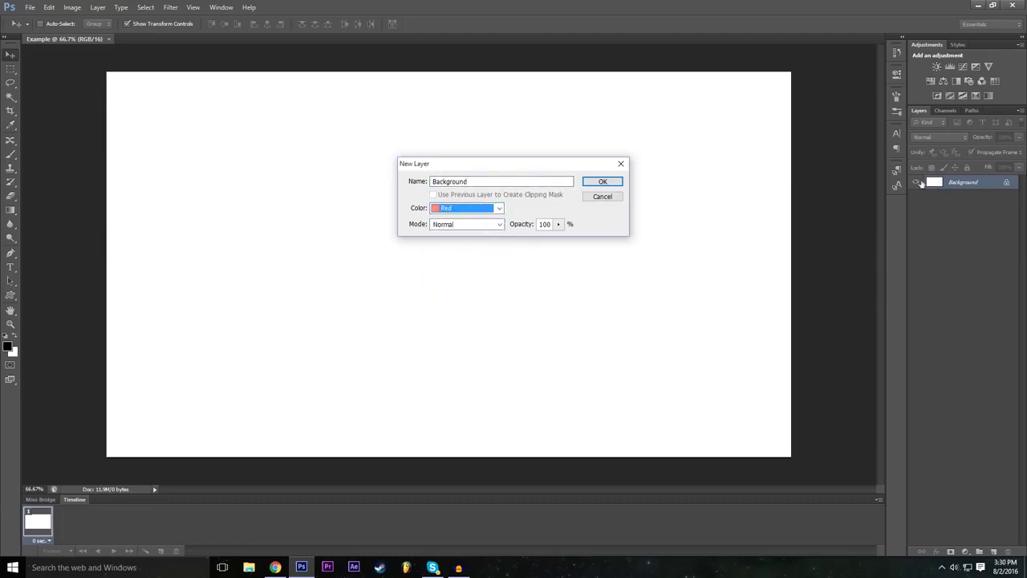
click(467, 209)
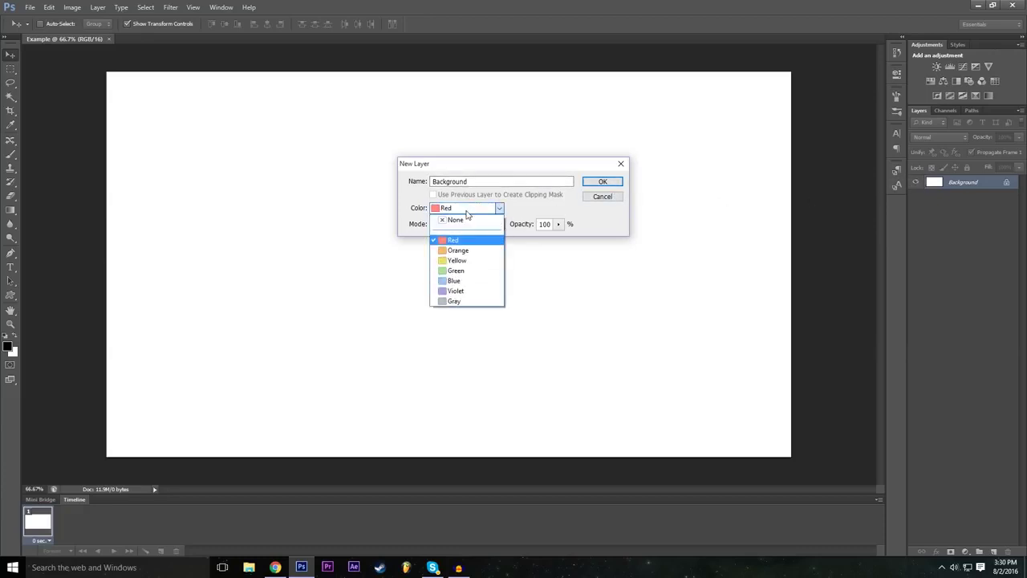
click(493, 212)
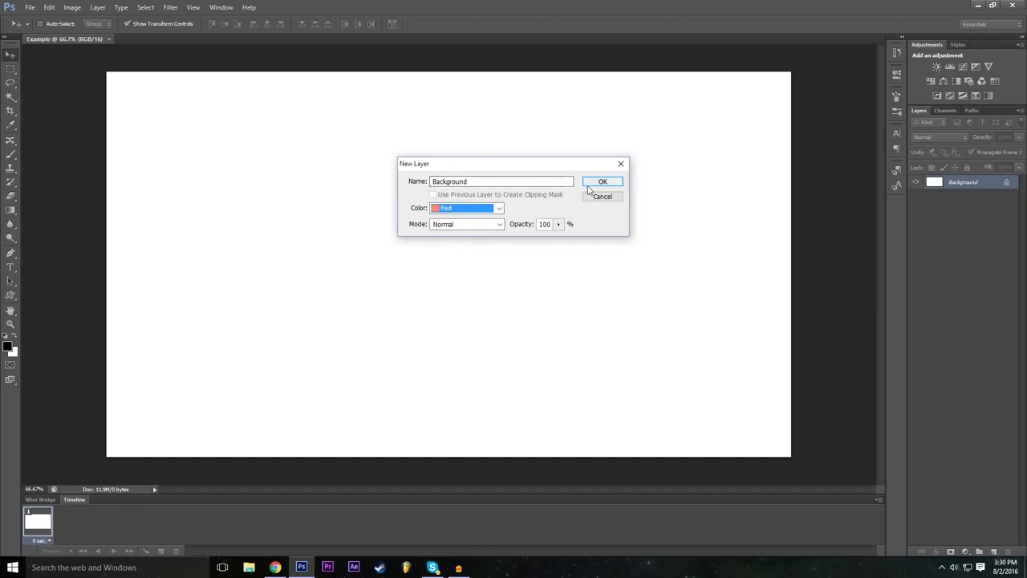
click(608, 187)
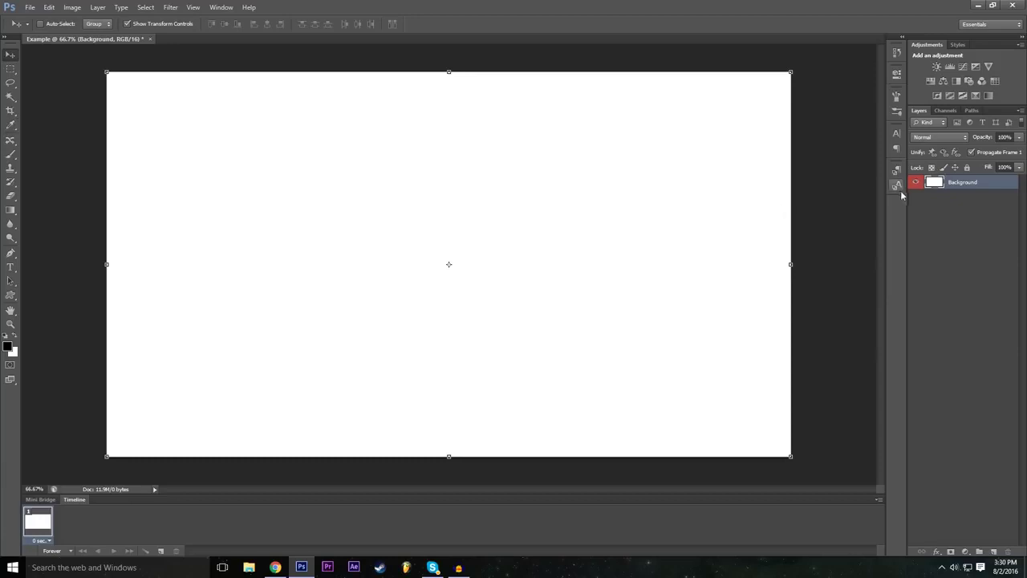
Reselect the unlocked Background layer and move it around the canvas, leaving it offset down and to the right.
click(941, 229)
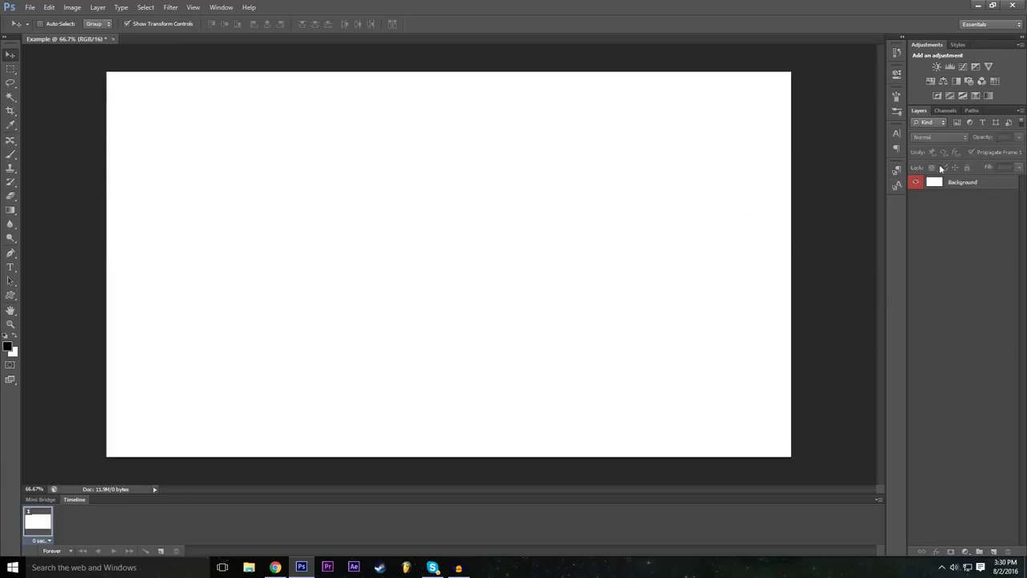
click(967, 185)
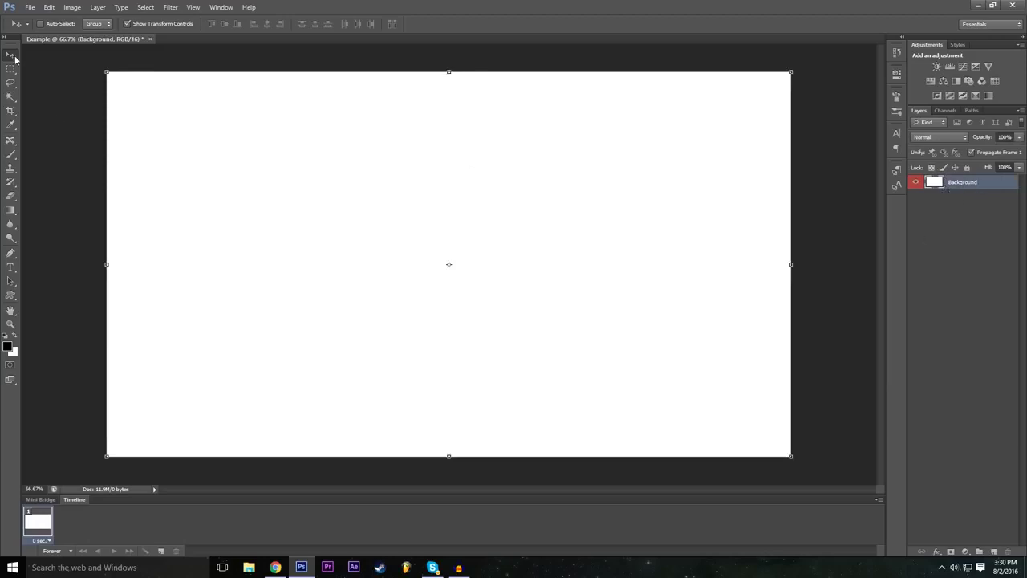
drag(273, 173, 241, 264)
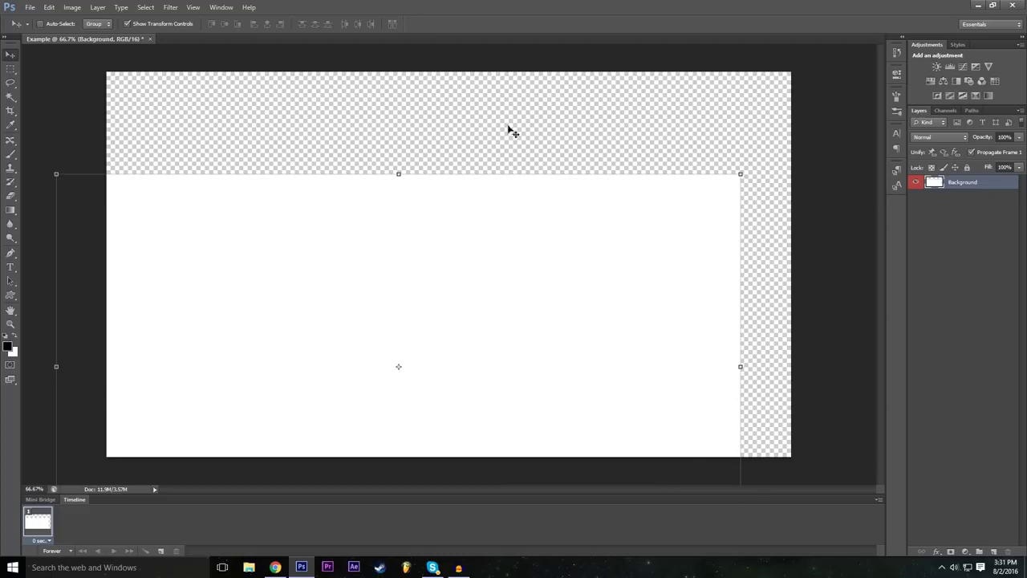
drag(549, 311, 647, 228)
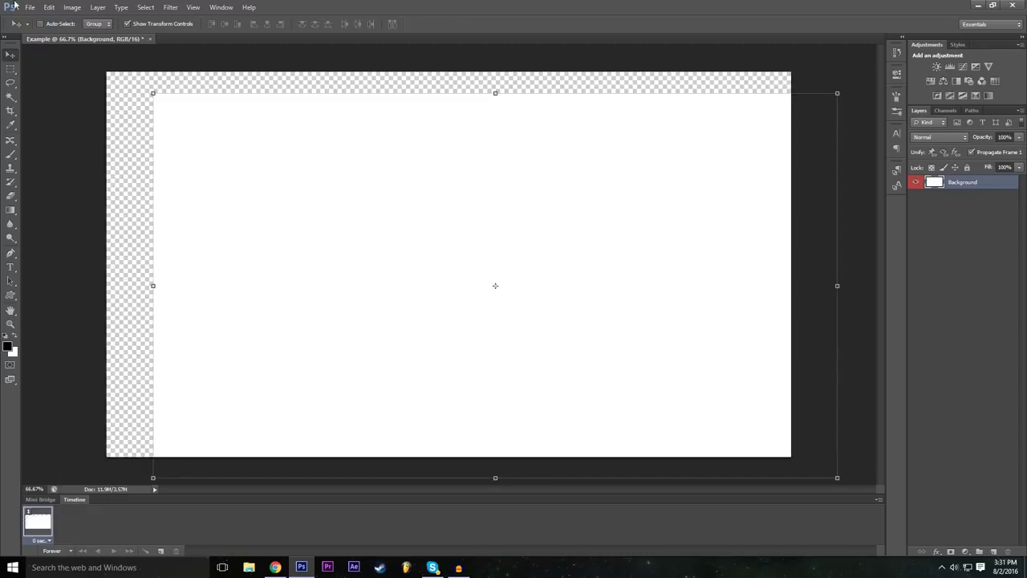
Undo the layer moves and the conversion of the Background to a regular layer.
click(49, 7)
click(55, 19)
click(49, 7)
click(49, 8)
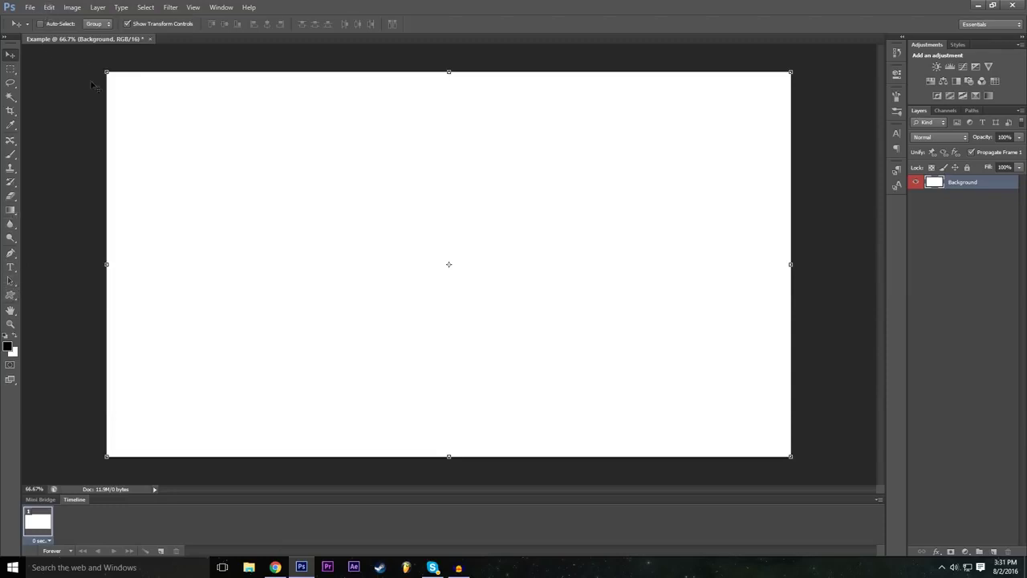
key(Escape)
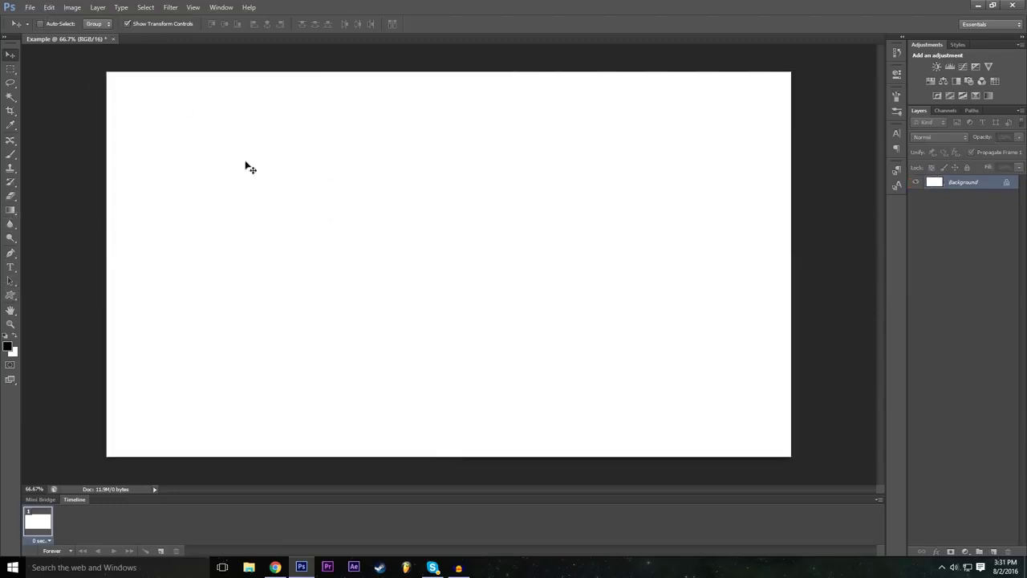
Try to move the locked Background layer on the canvas with the Move tool.
drag(281, 201, 249, 236)
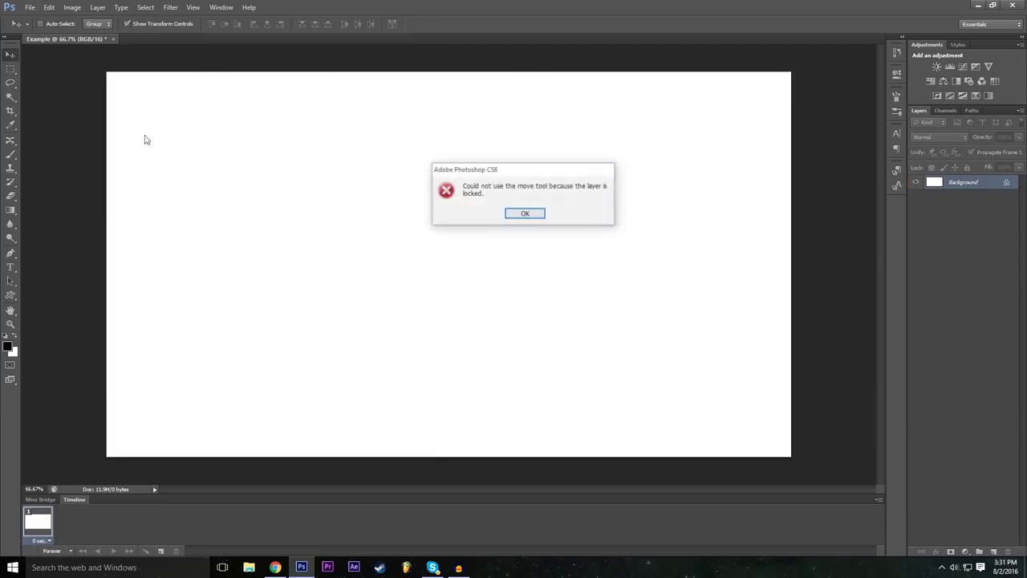
click(538, 214)
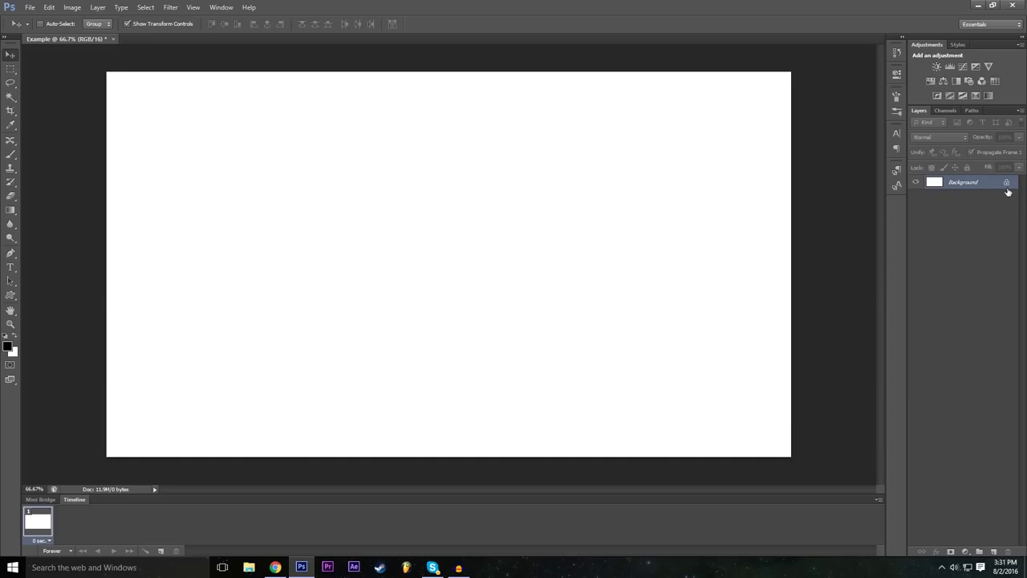
Step backward and forward through the history to compare the locked and unlocked Background, ending on the unlocked red-labelled layer.
click(29, 8)
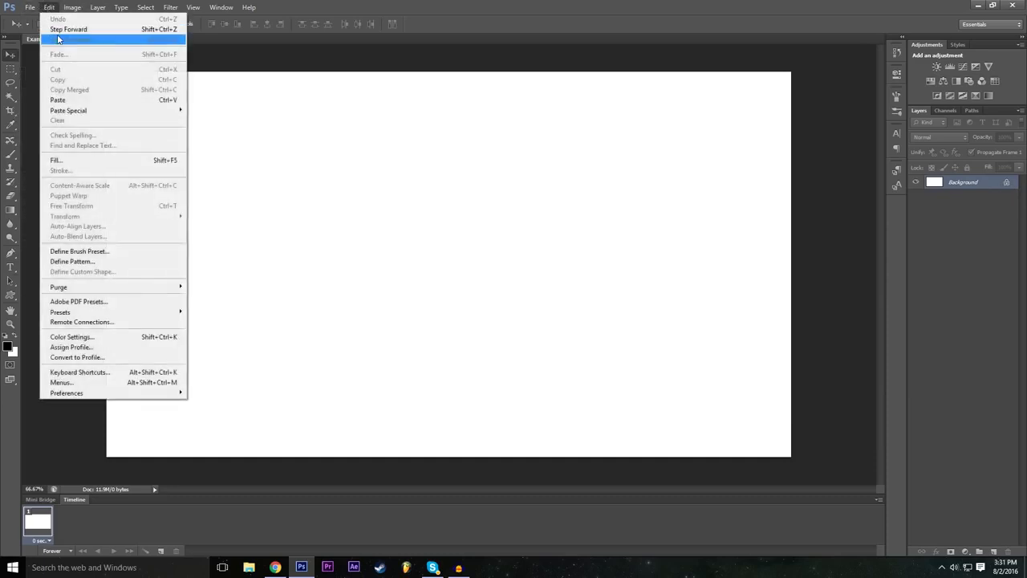
click(57, 38)
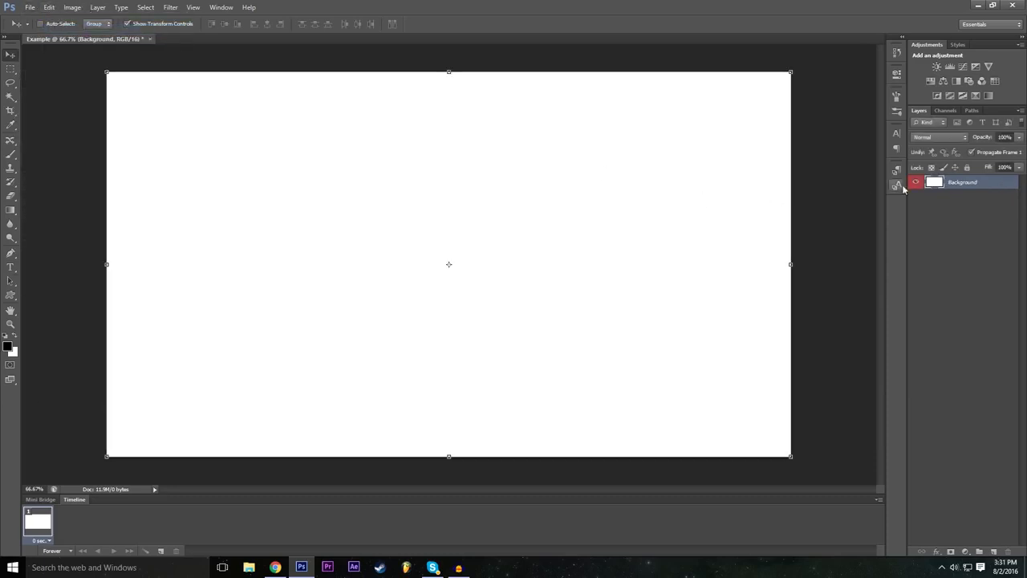
key(ctrl+alt+z)
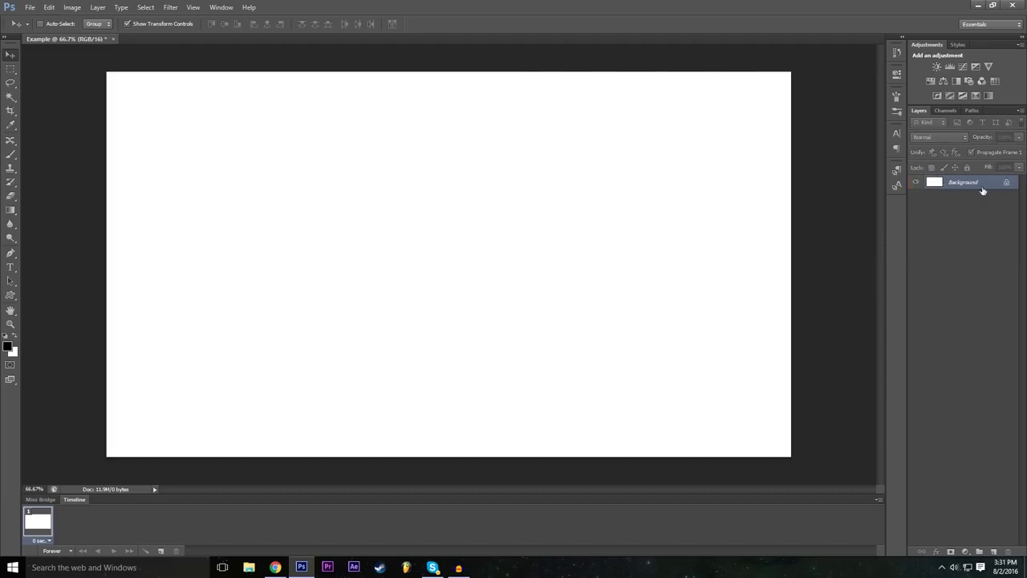
click(49, 7)
click(57, 33)
click(49, 7)
click(49, 7)
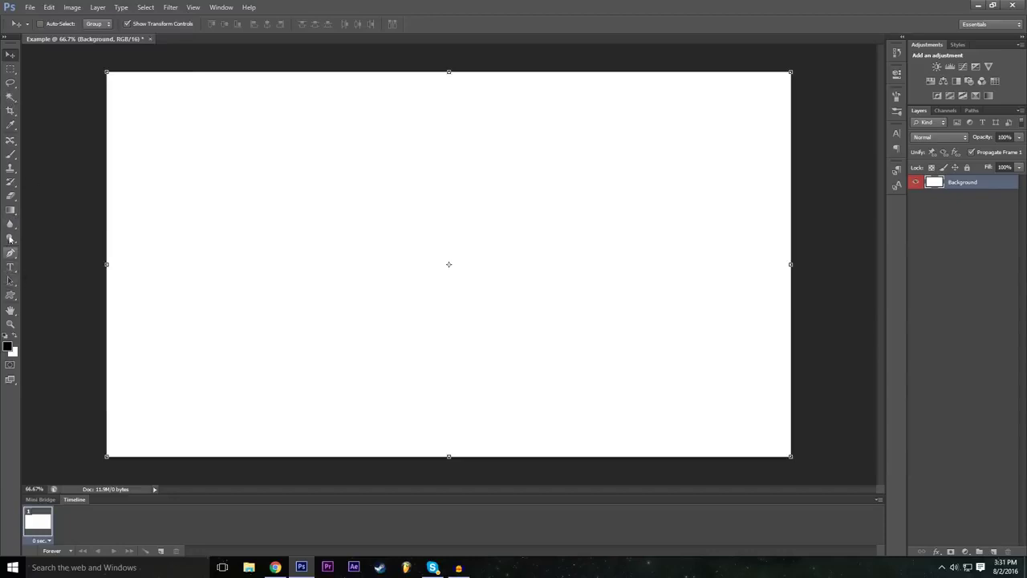
Paint two looping black freehand strokes across the canvas on the Background layer with the 13 px brush.
click(10, 154)
mouse_move(244, 220)
mouse_down()
mouse_move(320, 200)
mouse_move(430, 229)
mouse_move(552, 240)
mouse_move(617, 222)
mouse_up()
mouse_move(547, 182)
mouse_down()
mouse_move(539, 206)
mouse_move(439, 314)
mouse_move(275, 374)
mouse_up()
Toggle the last brush stroke with single undos, and step backward in the history to remove both strokes.
key(ctrl+z)
key(ctrl+z)
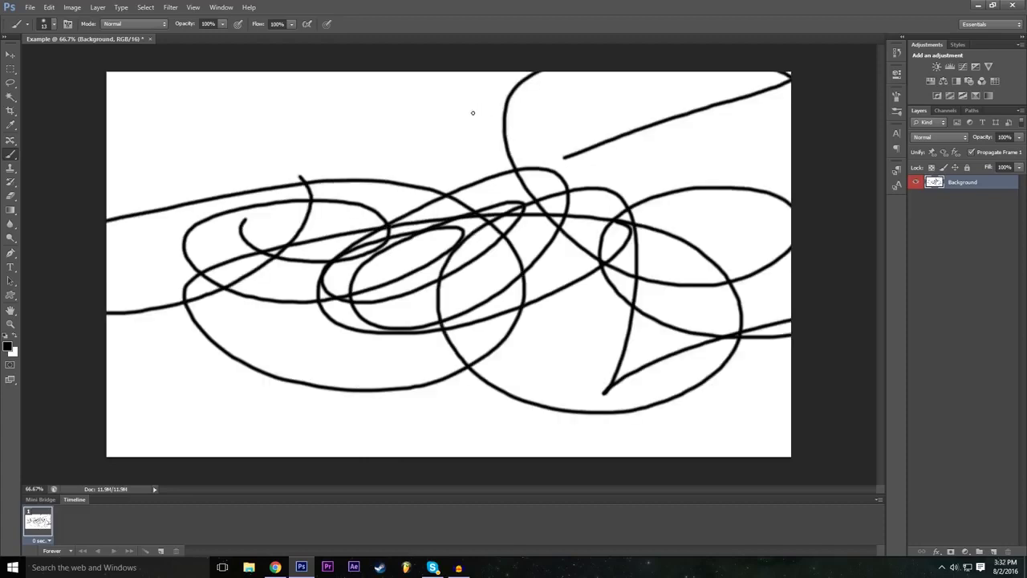
key(ctrl+z)
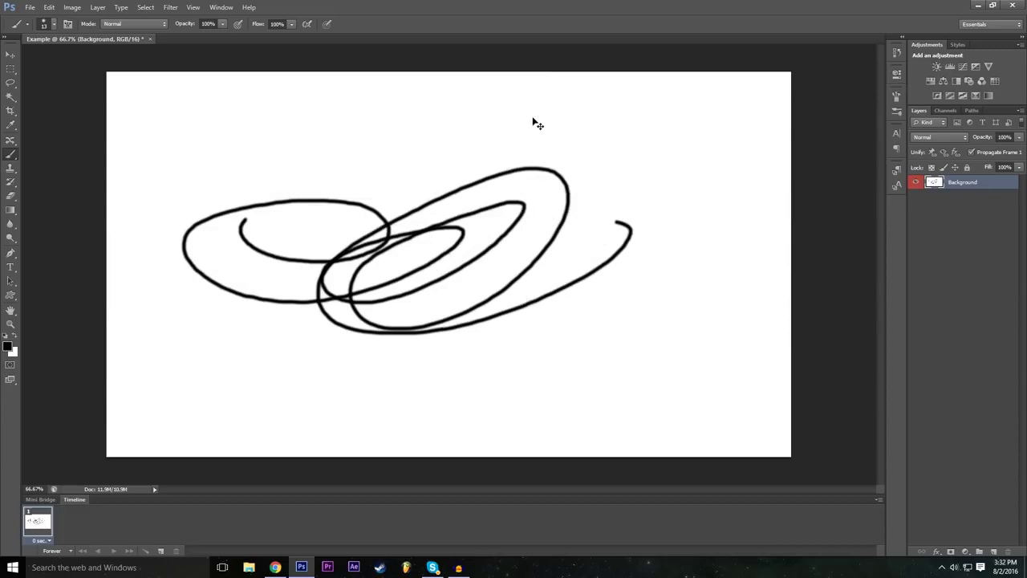
key(ctrl+z)
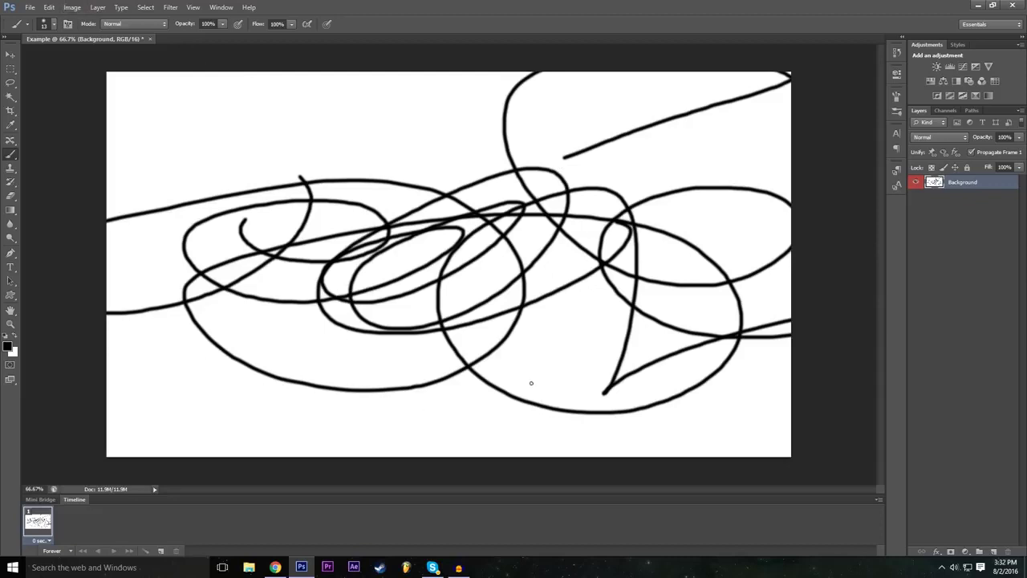
key(ctrl+alt+z)
key(ctrl+alt+z)
key(ctrl+alt+z)
click(49, 7)
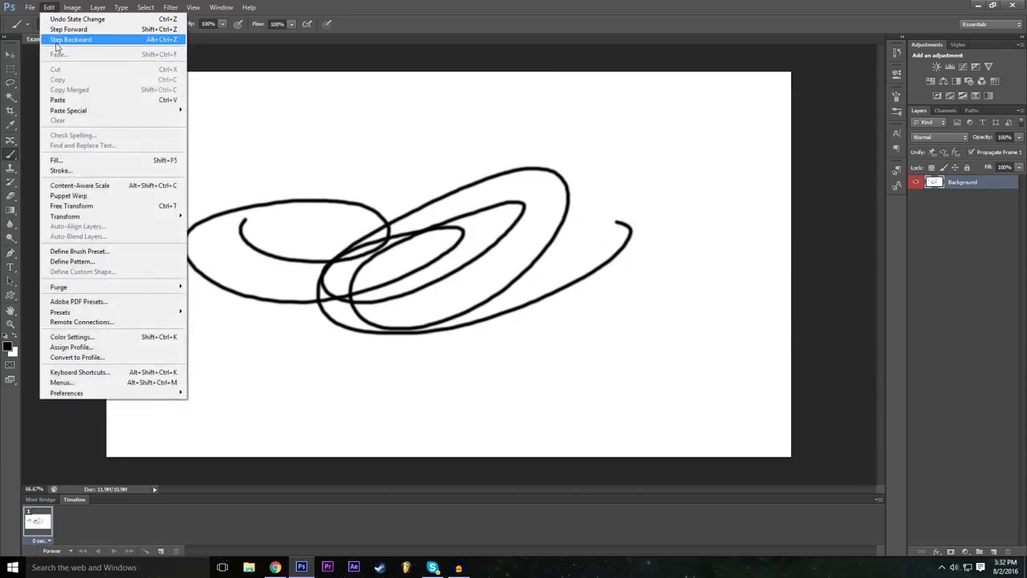
click(55, 40)
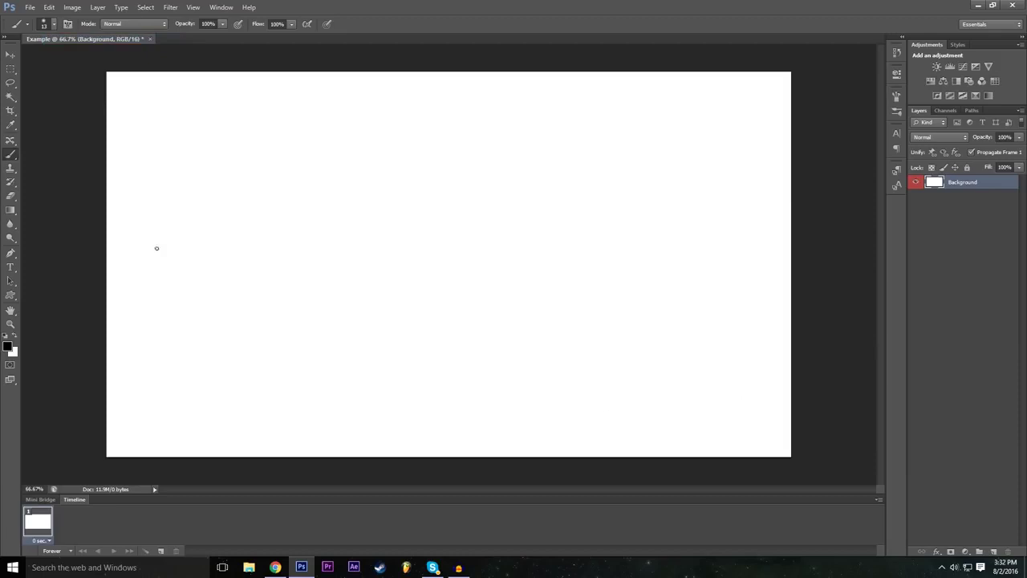
Deselect the Background layer and try to use the Move tool on the canvas with no layer selected.
click(10, 54)
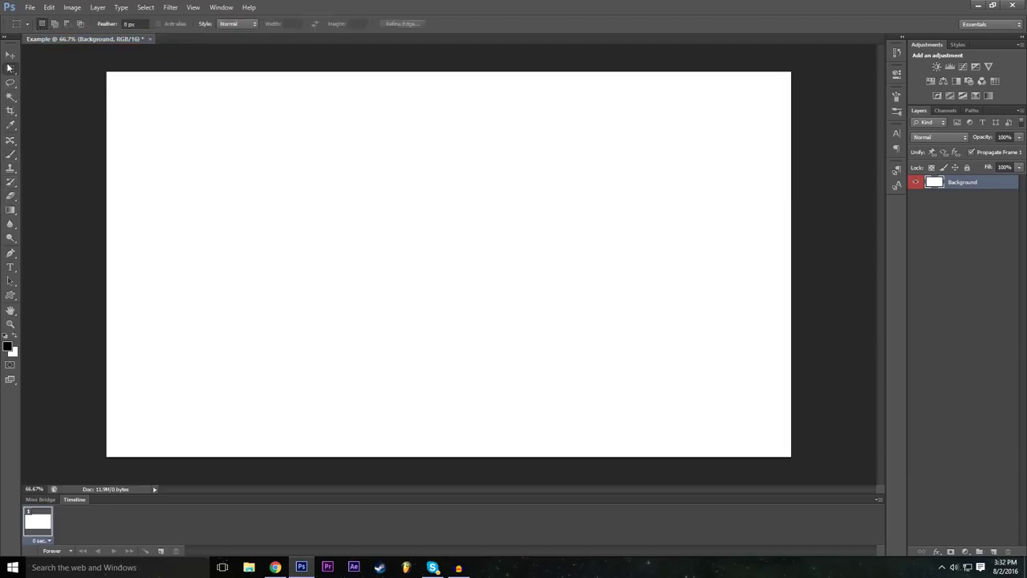
ctrl+click(987, 183)
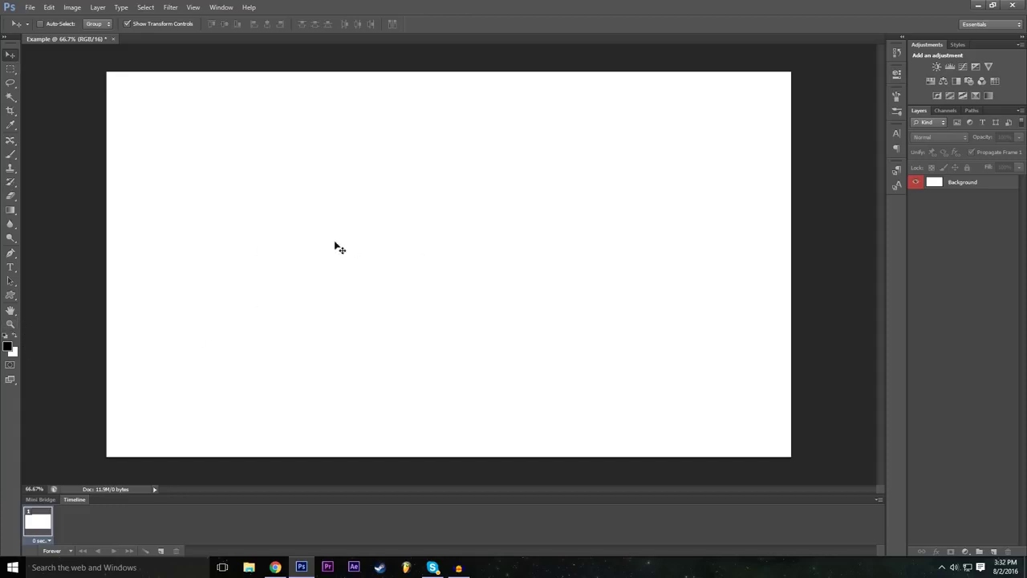
click(382, 232)
click(521, 213)
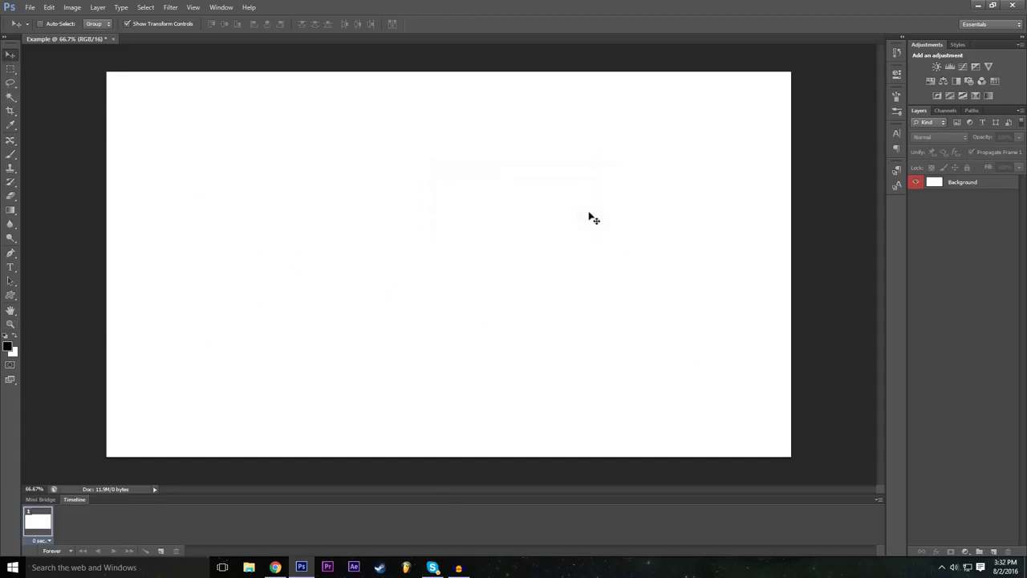
click(693, 228)
click(523, 213)
Shift the selected Background layer slightly down and to the right, and undo that move.
mouse_move(474, 238)
mouse_down()
mouse_move(546, 286)
mouse_move(506, 241)
mouse_move(480, 245)
mouse_up()
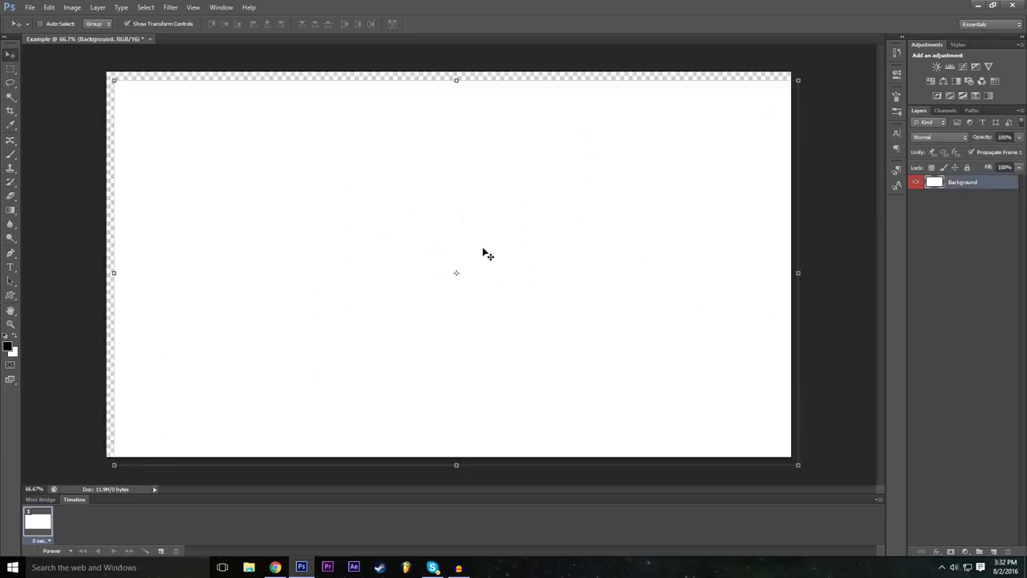
click(49, 7)
click(76, 38)
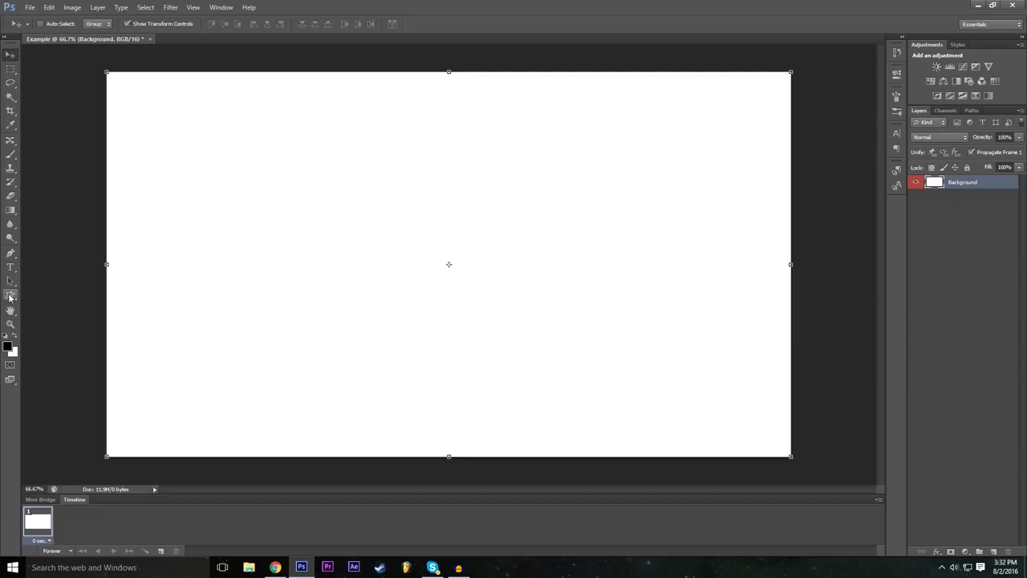
Draw a white rectangle shape about 665 × 365 px in the upper-left part of the canvas with the Rectangle Tool.
click(10, 297)
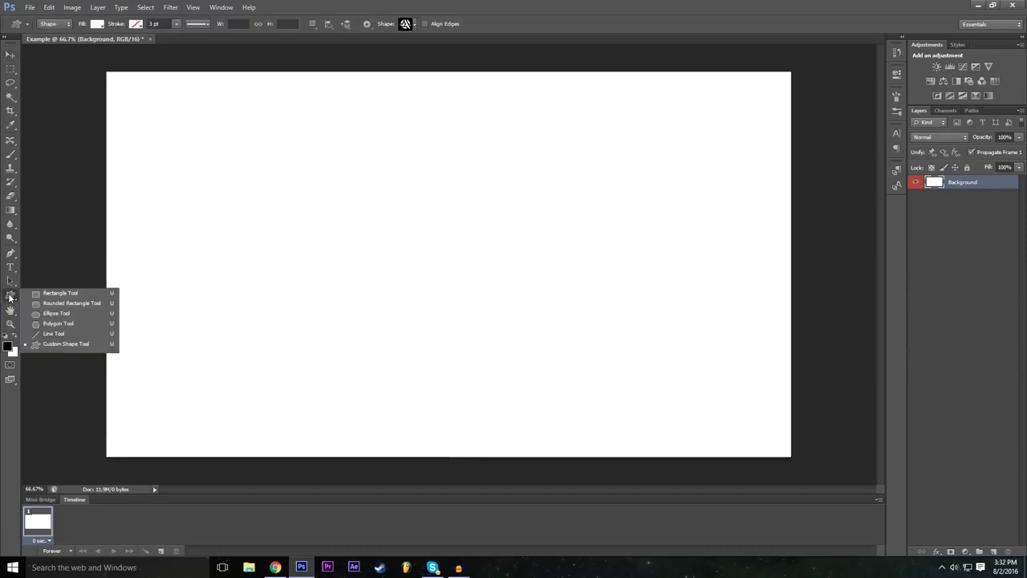
click(81, 294)
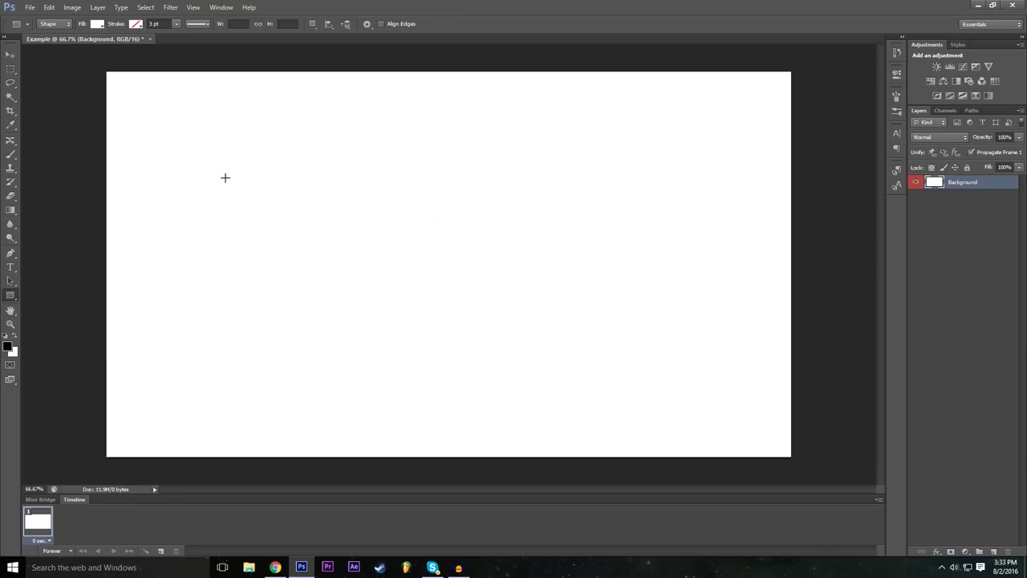
drag(188, 157, 425, 287)
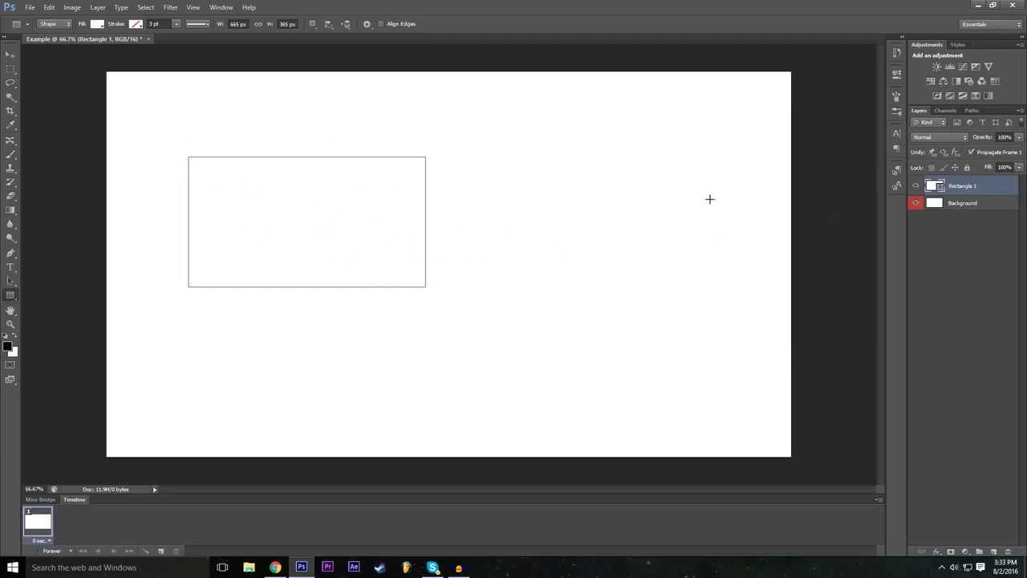
Select the Rectangle 1 layer and try grey and red swatches for its fill, settling on a very dark grey.
click(964, 207)
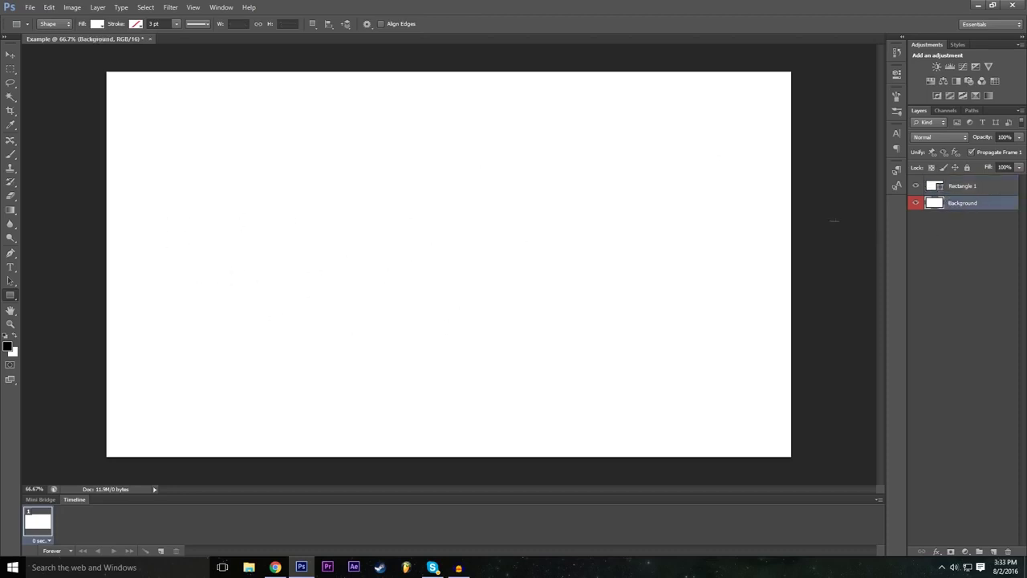
click(973, 190)
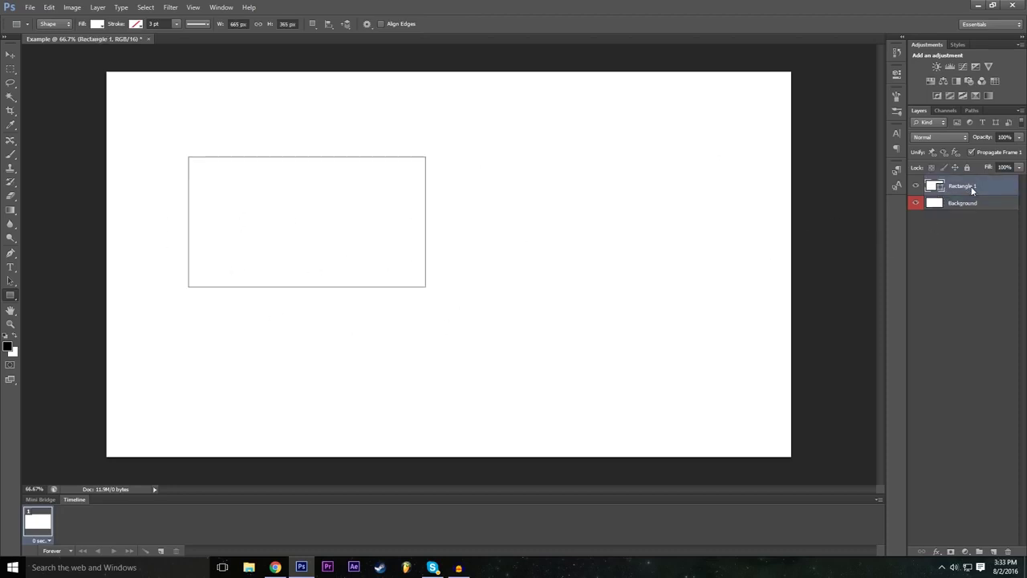
click(97, 25)
click(92, 86)
click(121, 86)
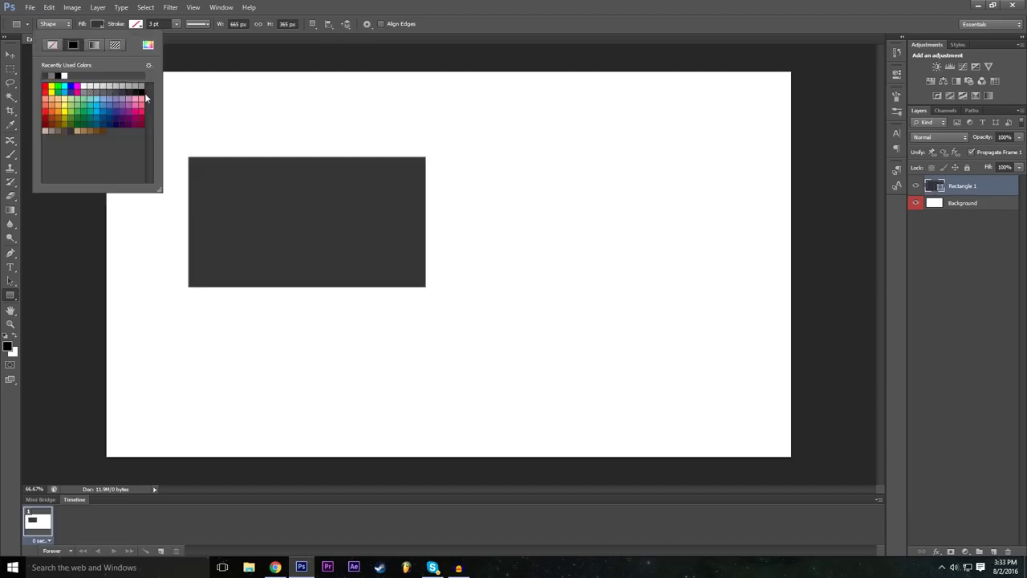
click(142, 91)
click(125, 91)
click(45, 113)
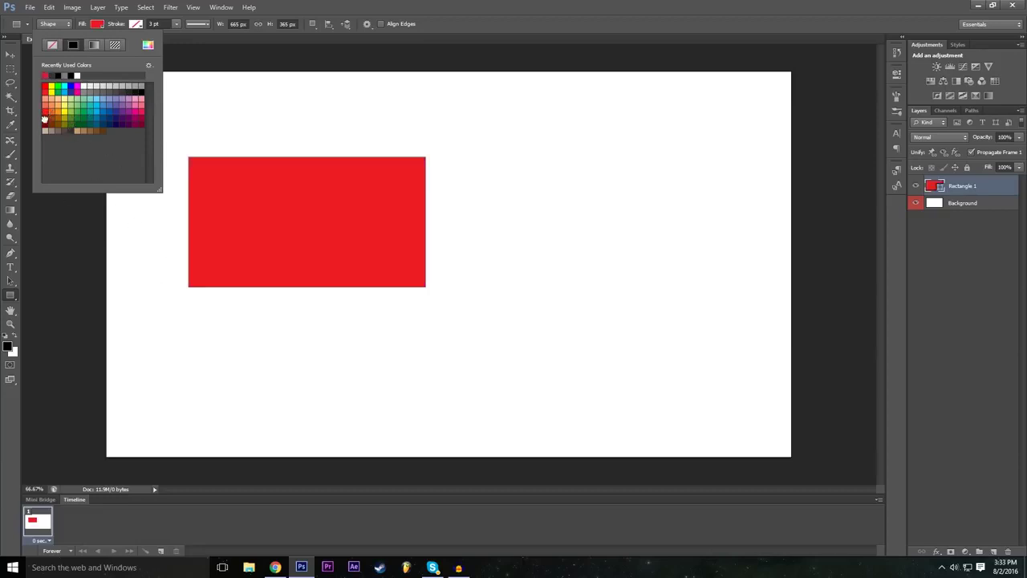
click(44, 118)
click(46, 112)
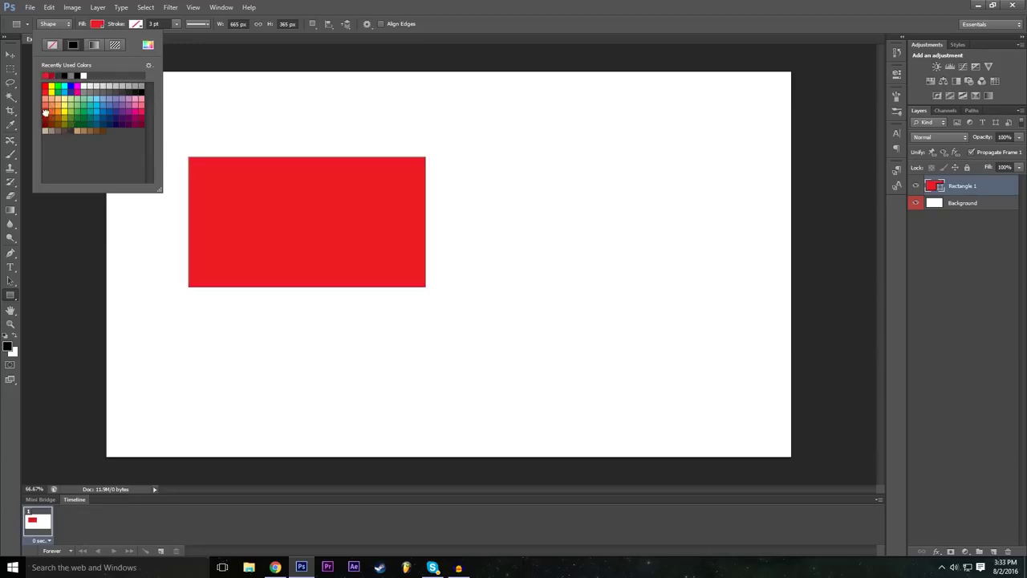
click(127, 93)
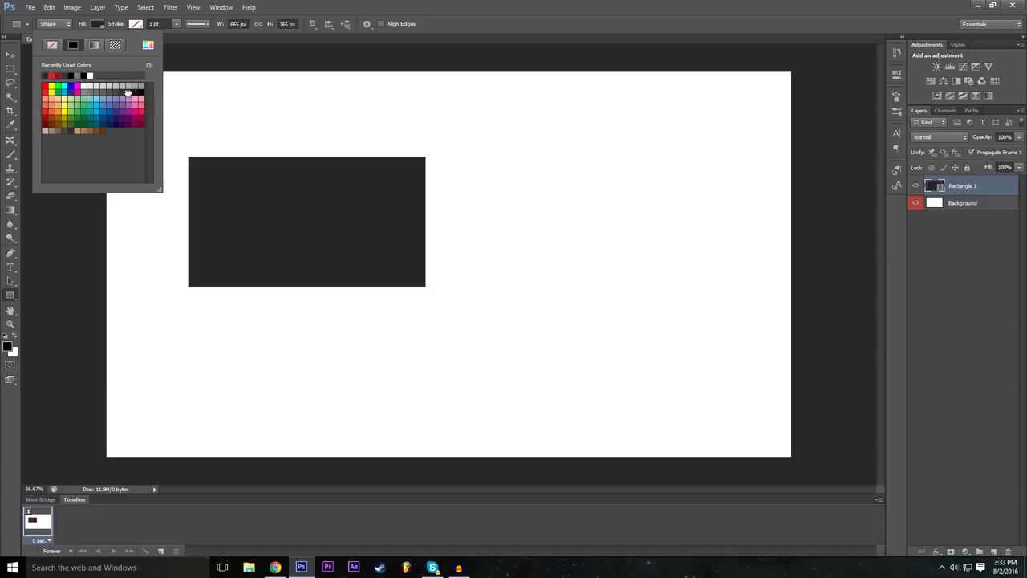
click(698, 5)
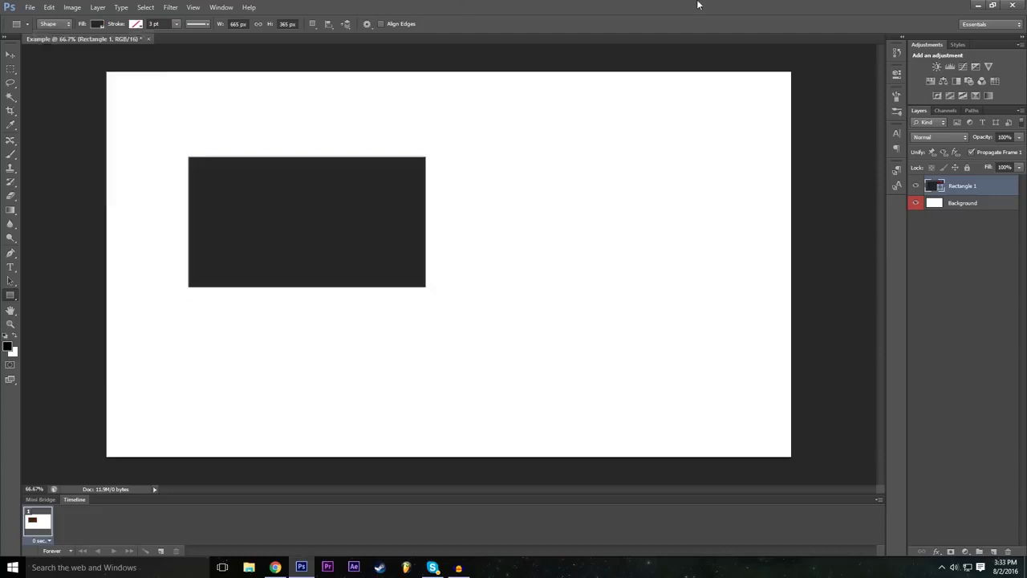
Move the dark rectangle around the canvas with the Move tool, leaving it near the centre.
click(11, 57)
drag(339, 216, 438, 258)
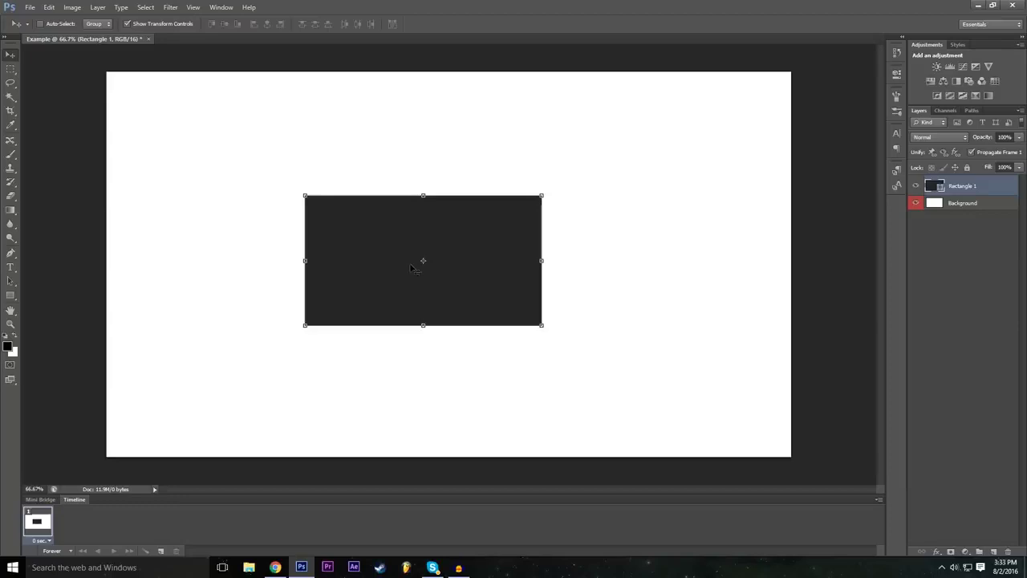
drag(410, 273, 427, 199)
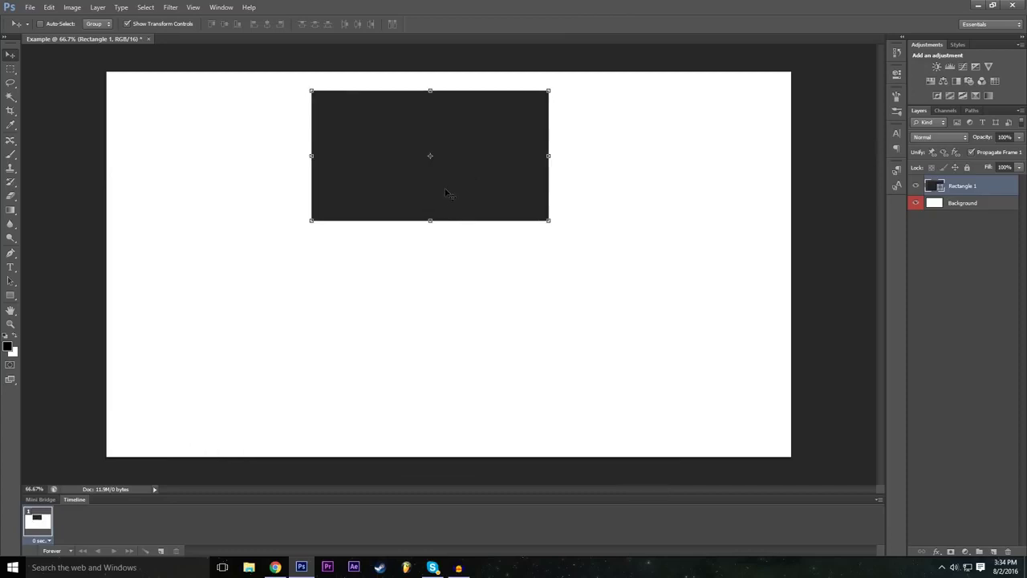
drag(452, 157, 307, 211)
drag(486, 129, 333, 288)
drag(395, 261, 429, 289)
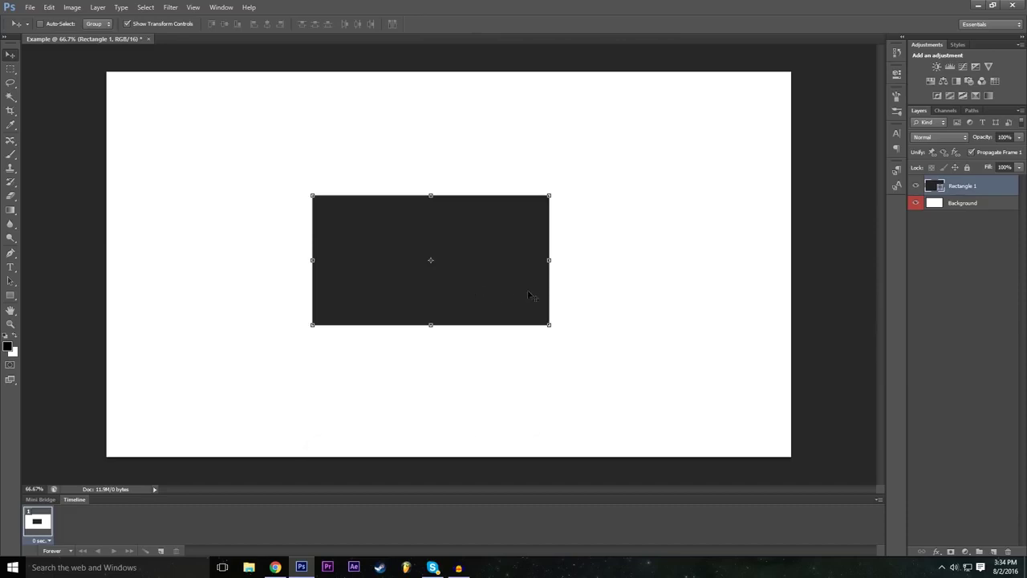
Start a Free Transform on the rectangle, rotate it counterclockwise about 16.6°, and turn it back to nearly level.
key(ctrl+t)
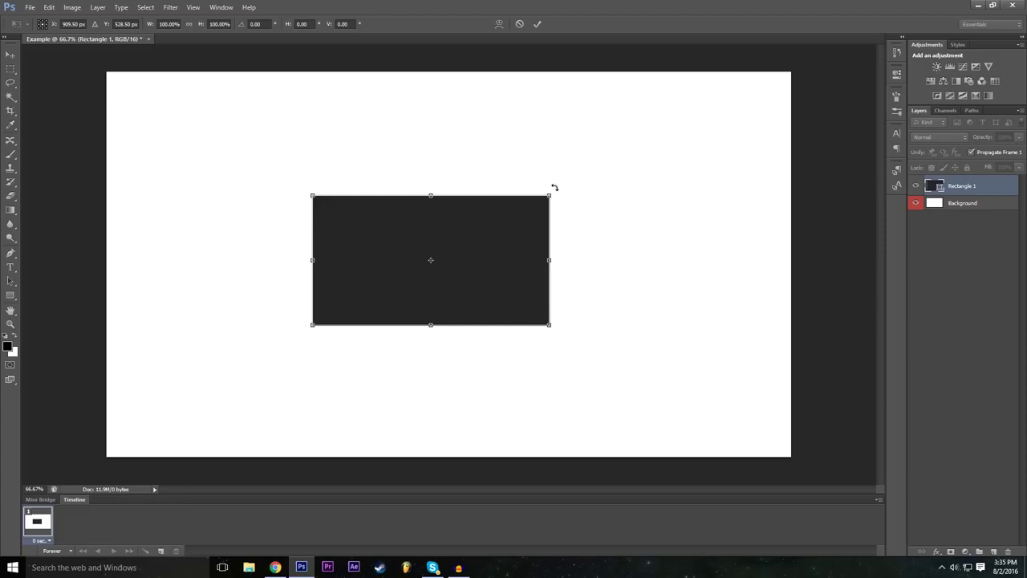
mouse_move(554, 188)
mouse_down()
mouse_move(520, 159)
mouse_move(446, 127)
mouse_move(556, 256)
mouse_move(487, 138)
mouse_move(546, 241)
mouse_move(440, 124)
mouse_move(537, 281)
mouse_move(565, 267)
mouse_move(564, 156)
mouse_move(500, 130)
mouse_move(601, 257)
mouse_move(583, 169)
mouse_move(553, 136)
mouse_move(567, 184)
mouse_move(589, 232)
mouse_move(565, 137)
mouse_up()
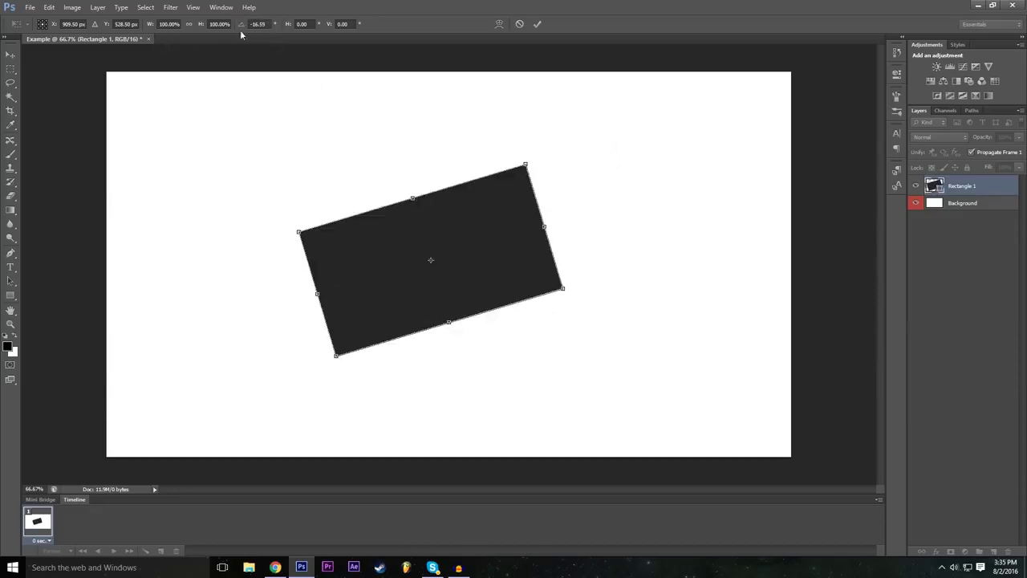
drag(245, 25, 527, 111)
drag(562, 157, 579, 177)
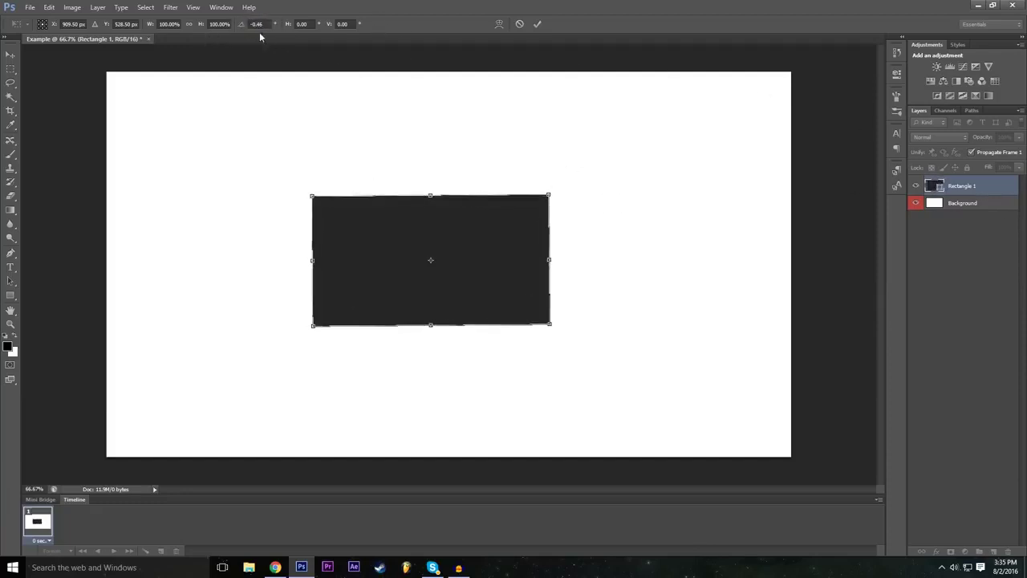
Try different rotation angles on the rectangle and set its rotation to 0°.
drag(244, 26, 488, 91)
drag(267, 34, 151, 59)
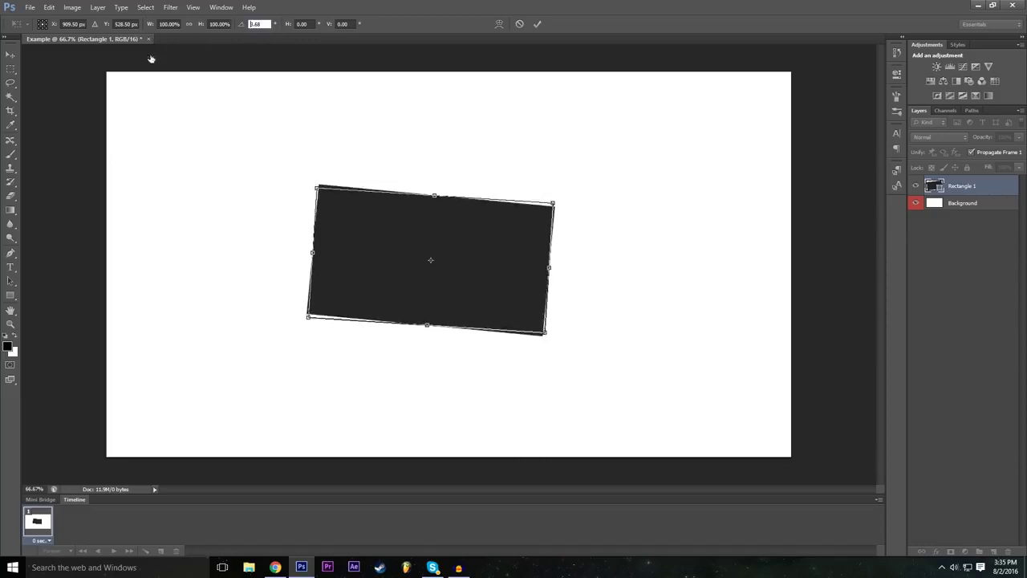
click(260, 22)
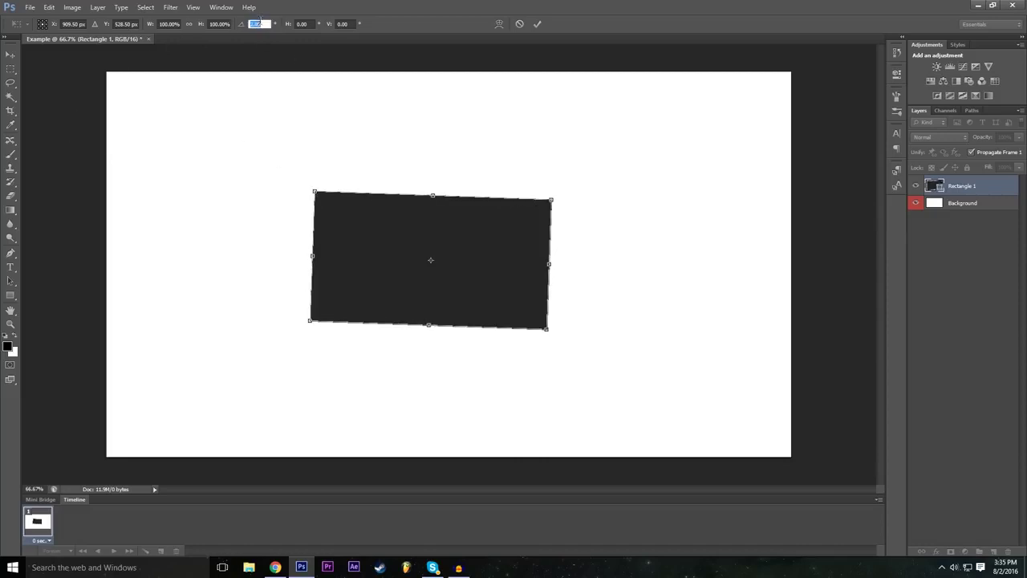
text(0)
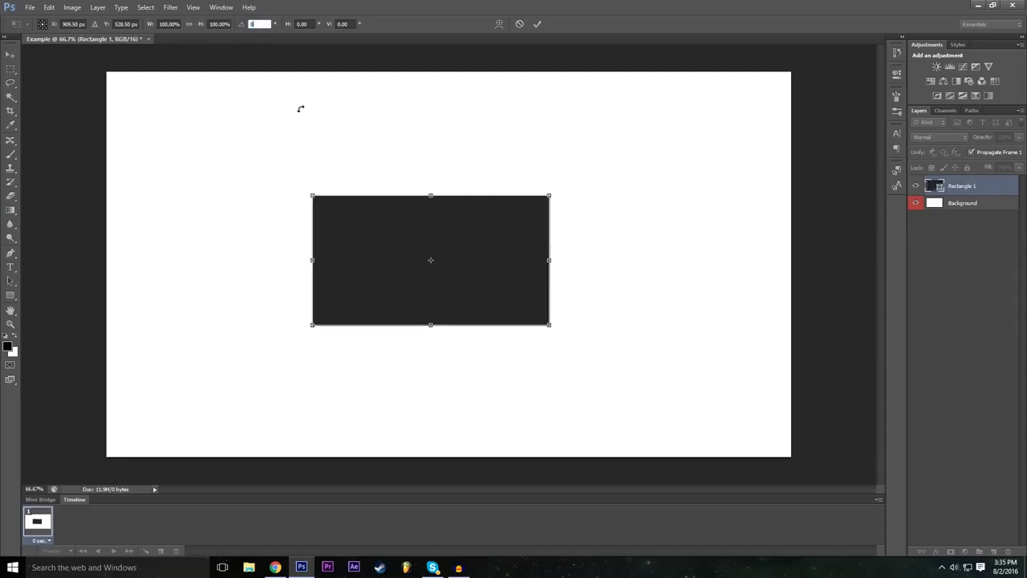
Try rotating the rectangle about 49° and stretching it to about 137% width and 212% height, and cancel the transform.
key(Return)
drag(559, 182, 573, 305)
drag(508, 353, 565, 415)
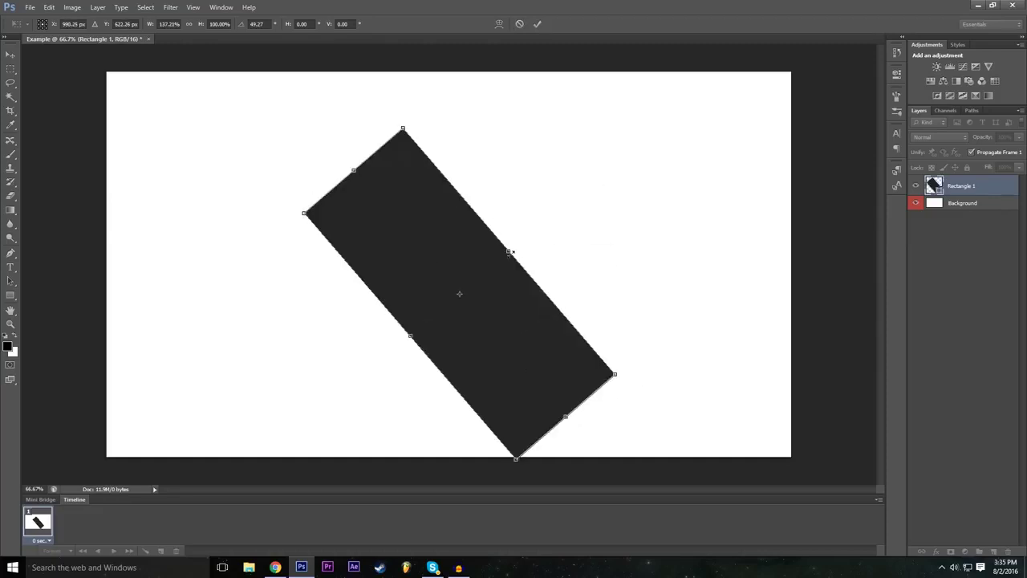
drag(517, 251, 577, 192)
drag(411, 336, 368, 371)
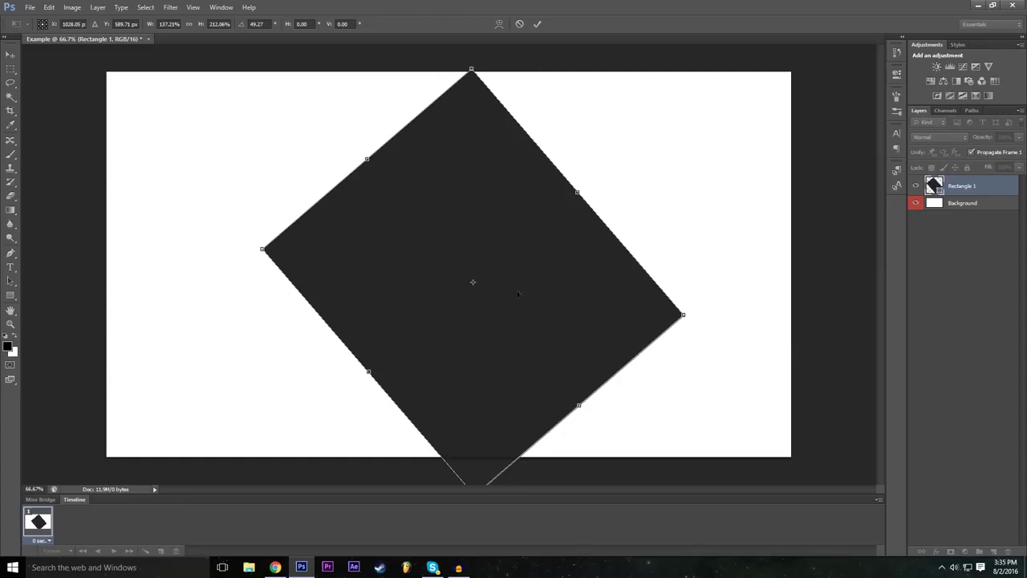
click(518, 25)
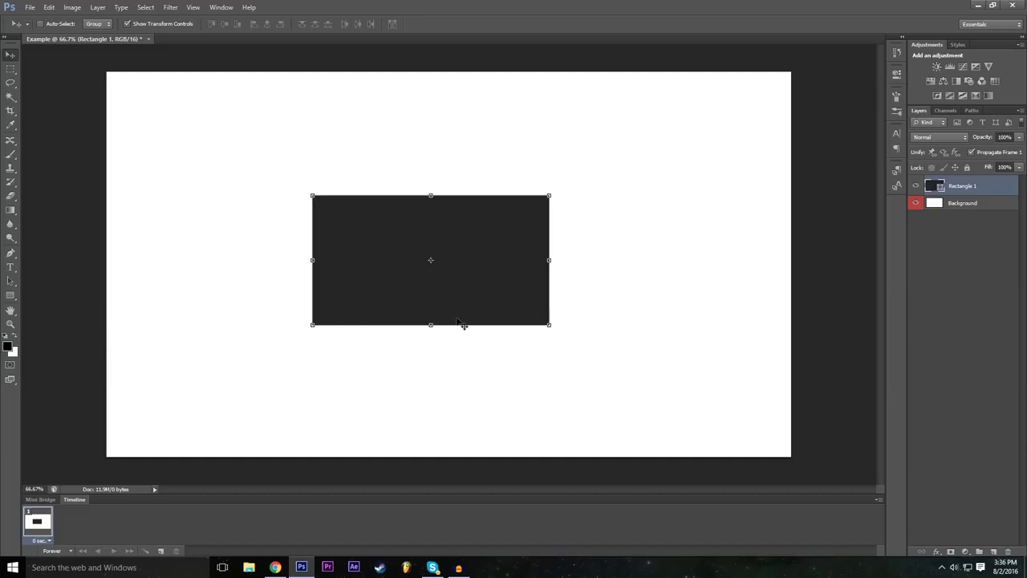
Scale the rectangle to 200% width and 200% height with Free Transform and commit the change.
key(ctrl+t)
click(178, 24)
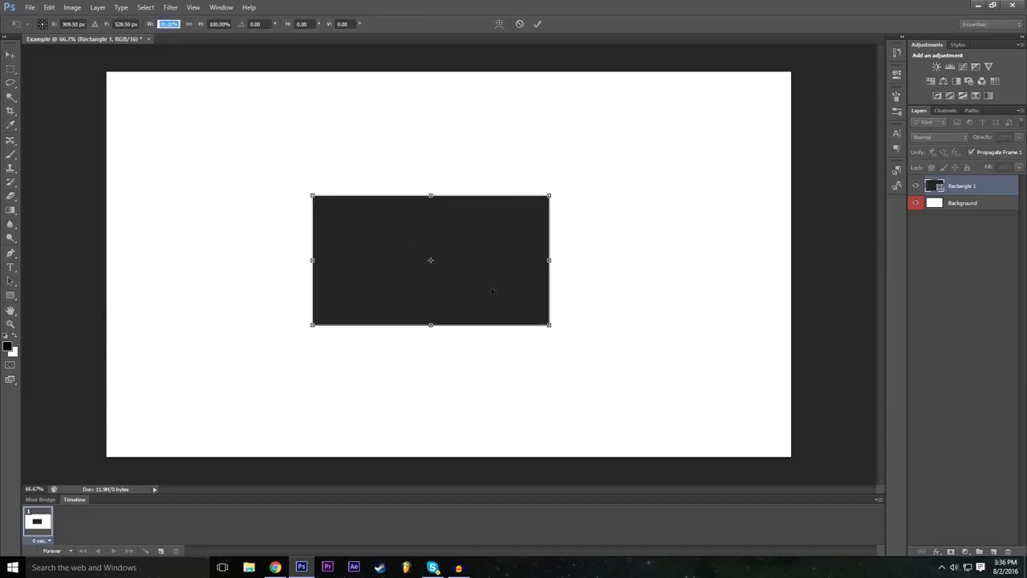
drag(549, 260, 592, 248)
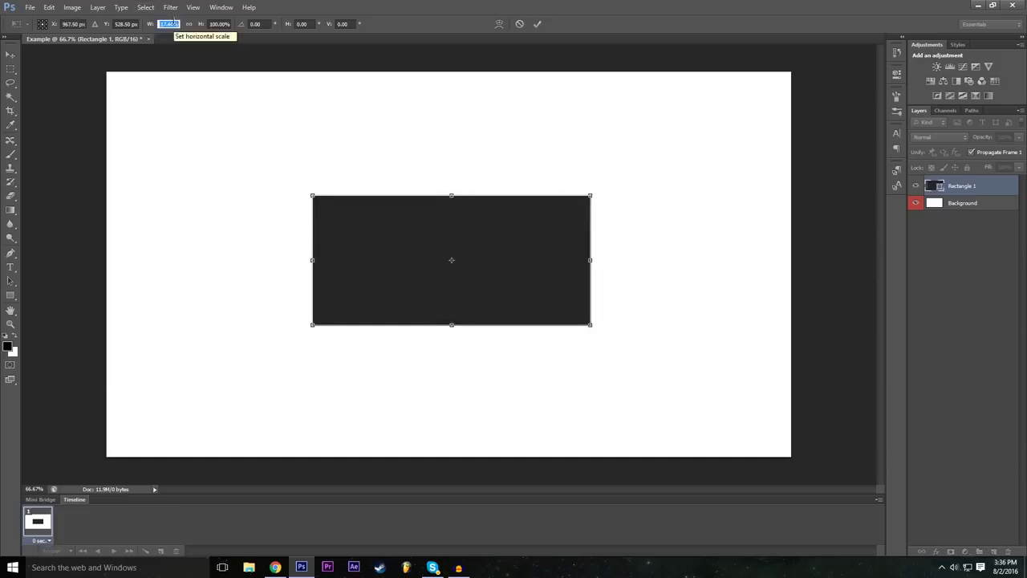
text(200)
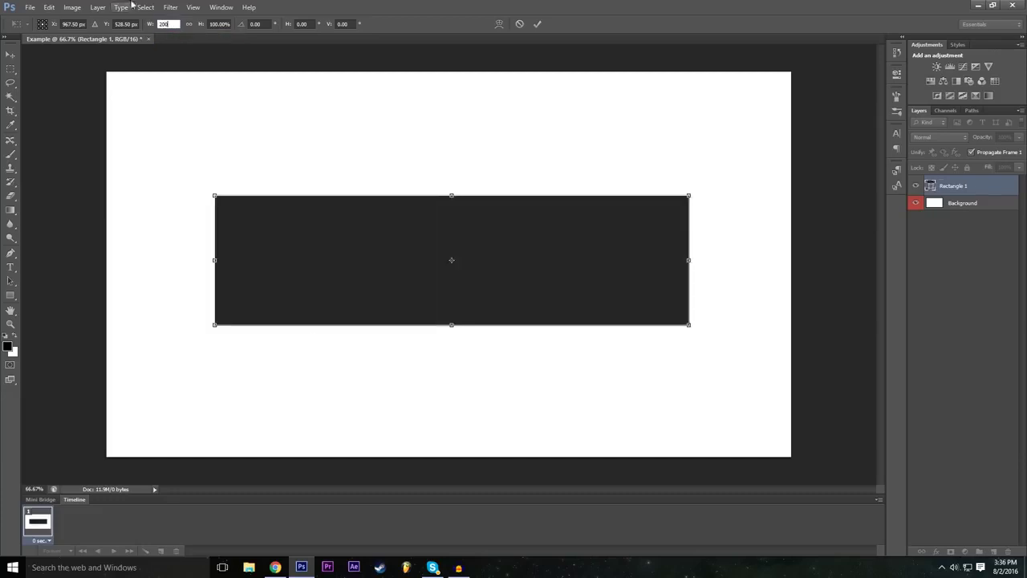
key(Tab)
text(200)
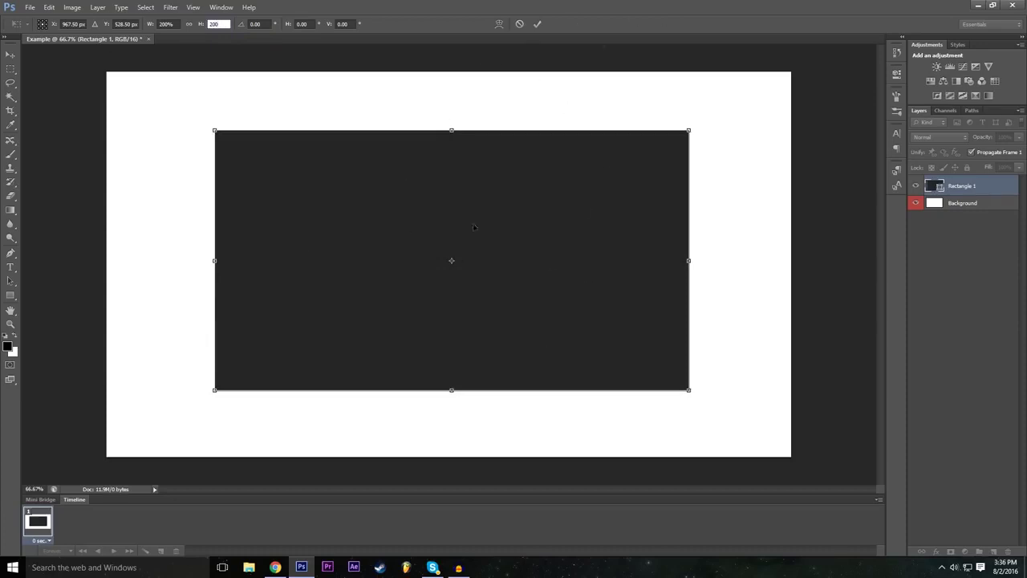
click(537, 24)
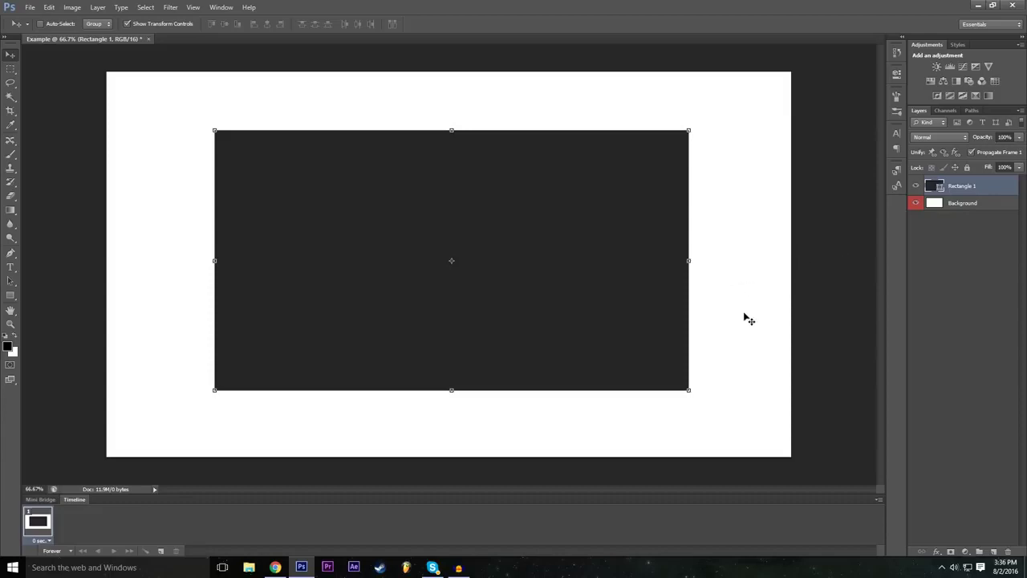
Try squashing the Background layer from its upper edge to about 89% height, and cancel the transform.
click(962, 204)
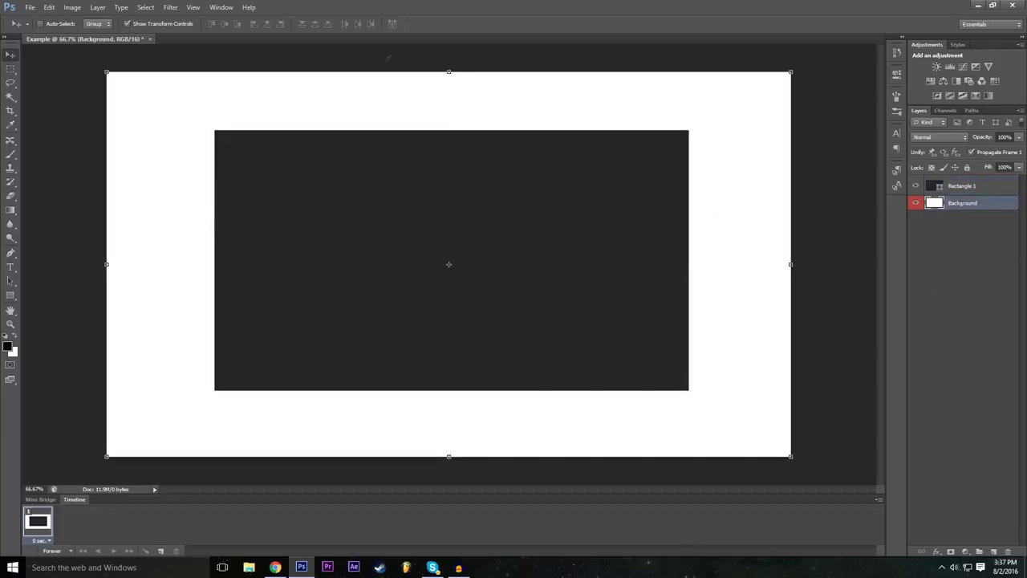
drag(447, 74, 448, 113)
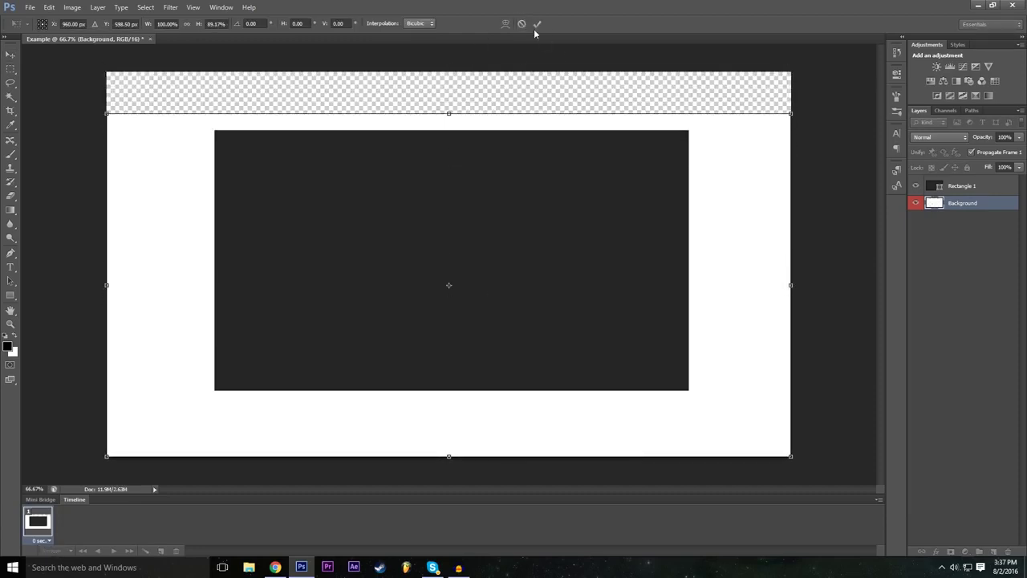
click(521, 24)
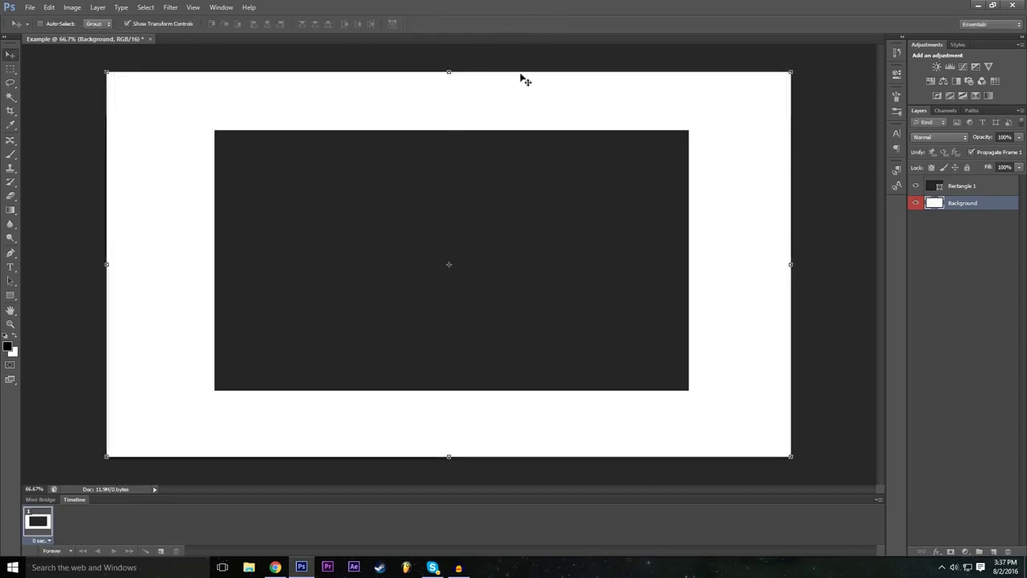
Alternate the active layer between Rectangle 1 and Background, finishing with Rectangle 1 selected.
click(982, 190)
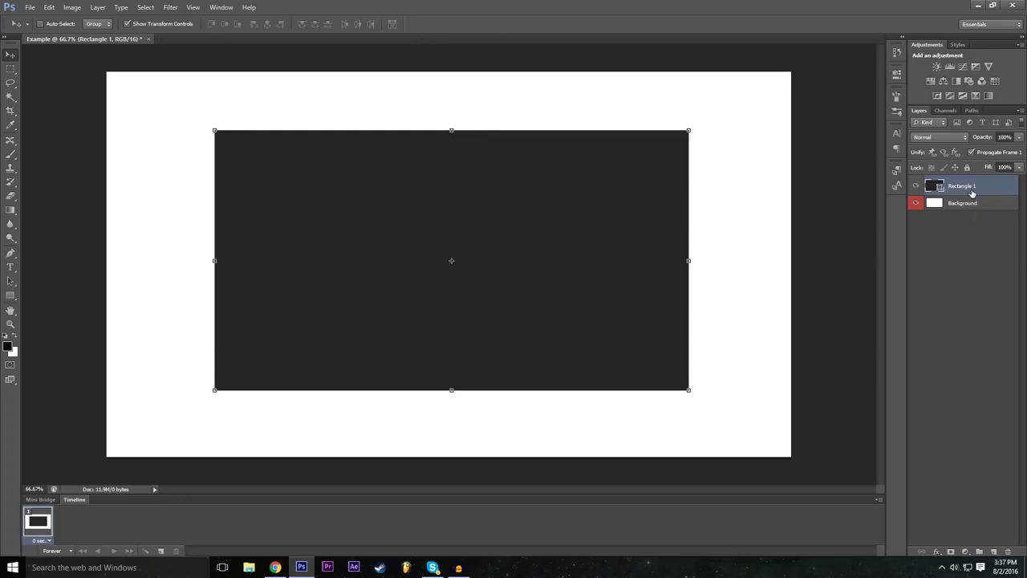
drag(933, 202, 961, 207)
click(963, 204)
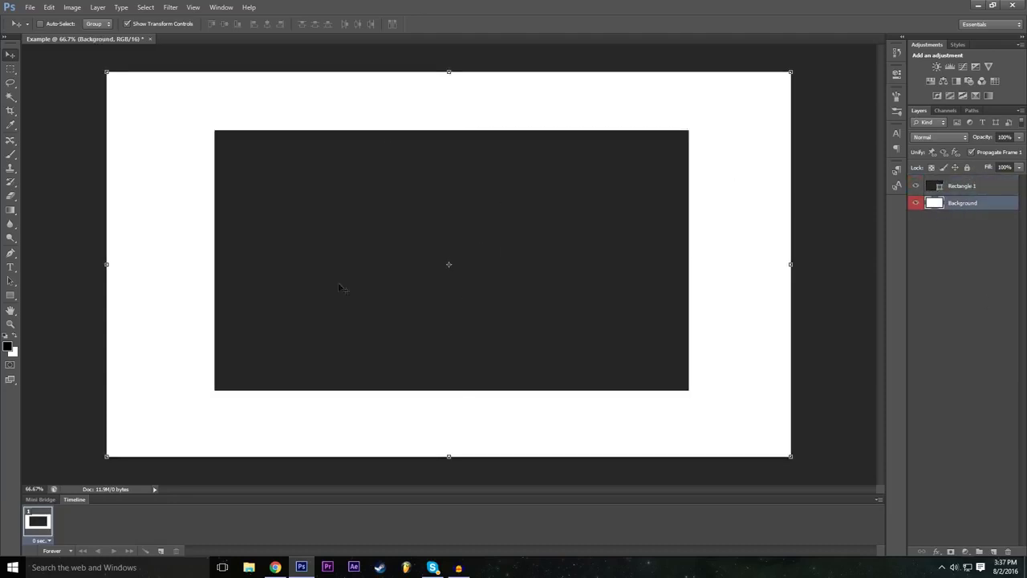
mouse_move(963, 208)
mouse_down()
mouse_move(969, 183)
mouse_move(976, 210)
mouse_up()
click(961, 186)
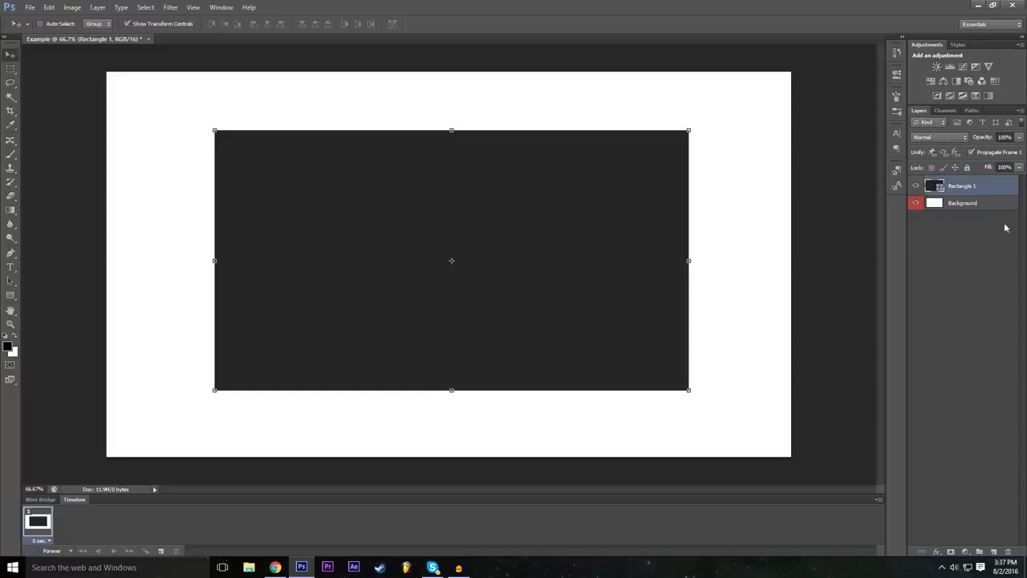
click(976, 215)
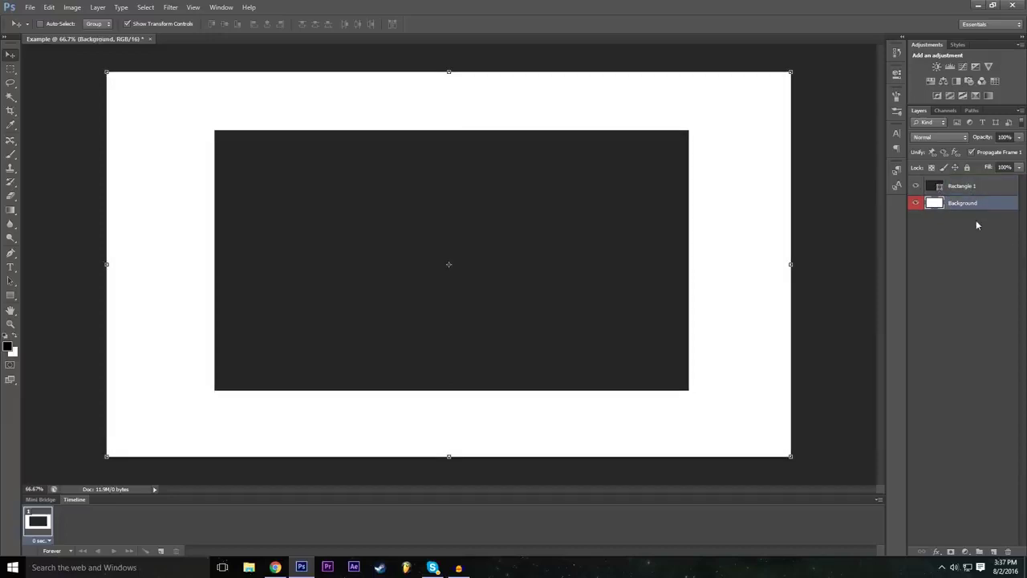
click(950, 207)
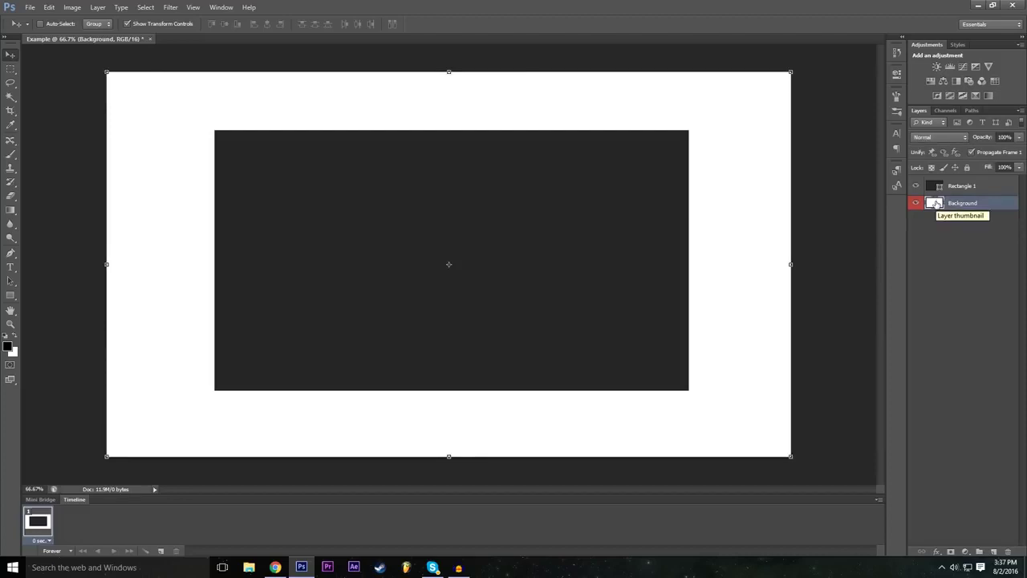
click(958, 189)
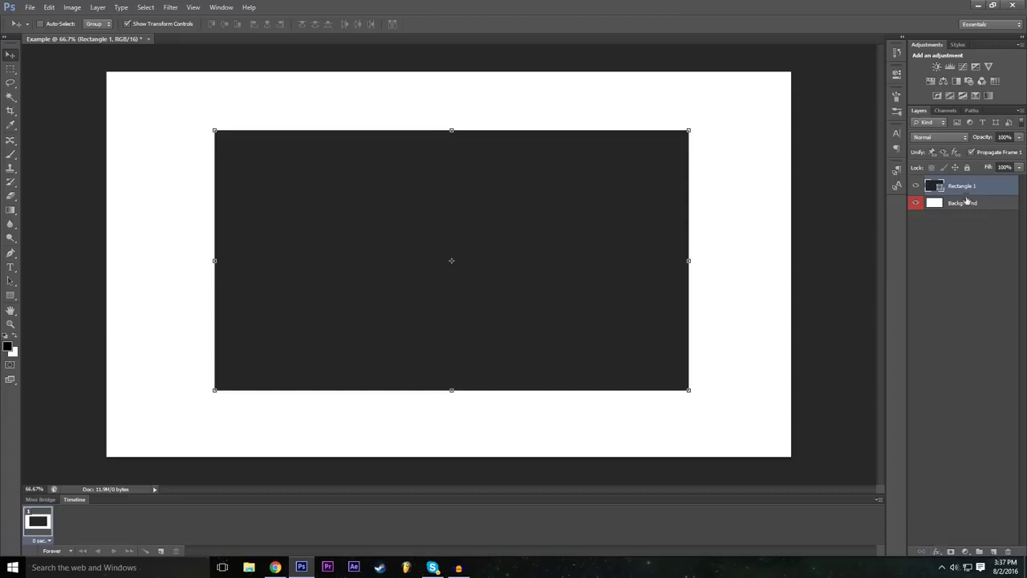
Add a Drop Shadow layer style to Rectangle 1 with a 23% spread and an enlarged size.
click(938, 555)
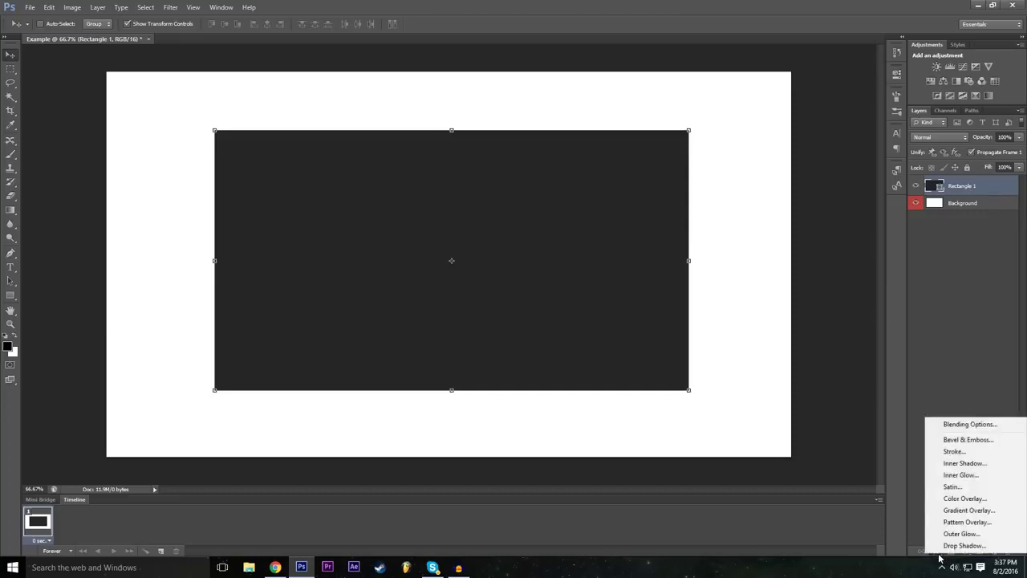
click(946, 426)
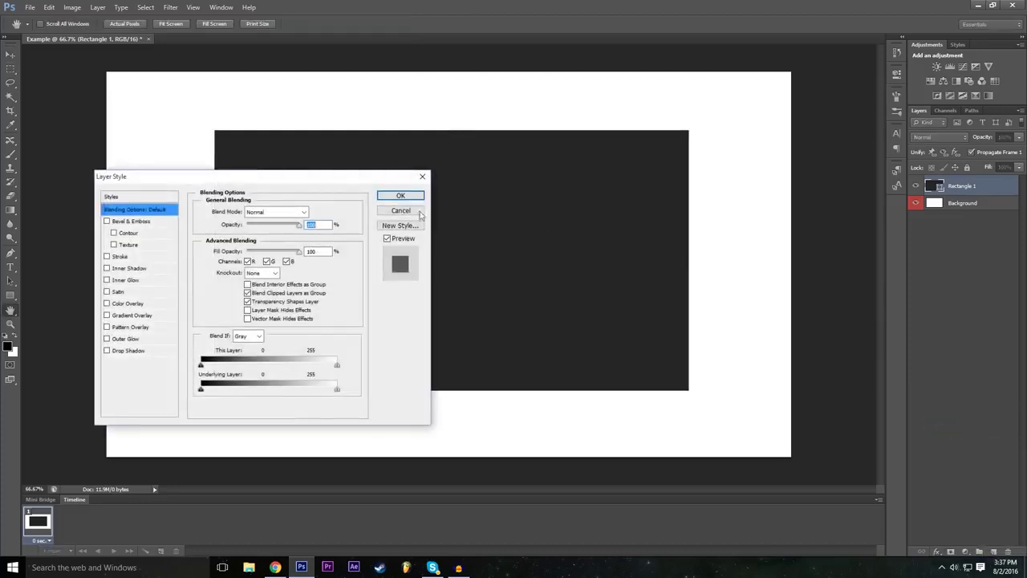
drag(346, 177, 935, 244)
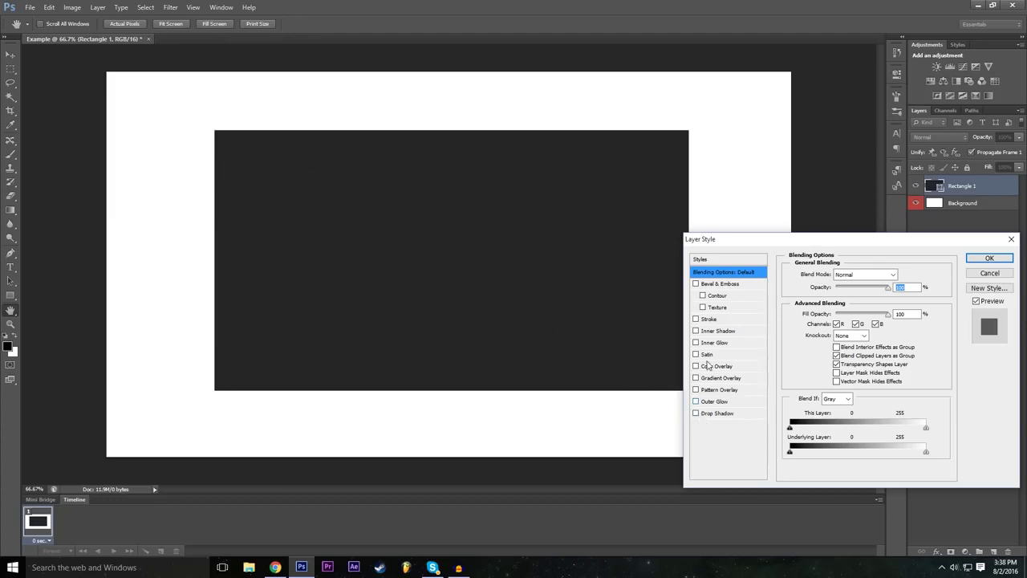
click(717, 414)
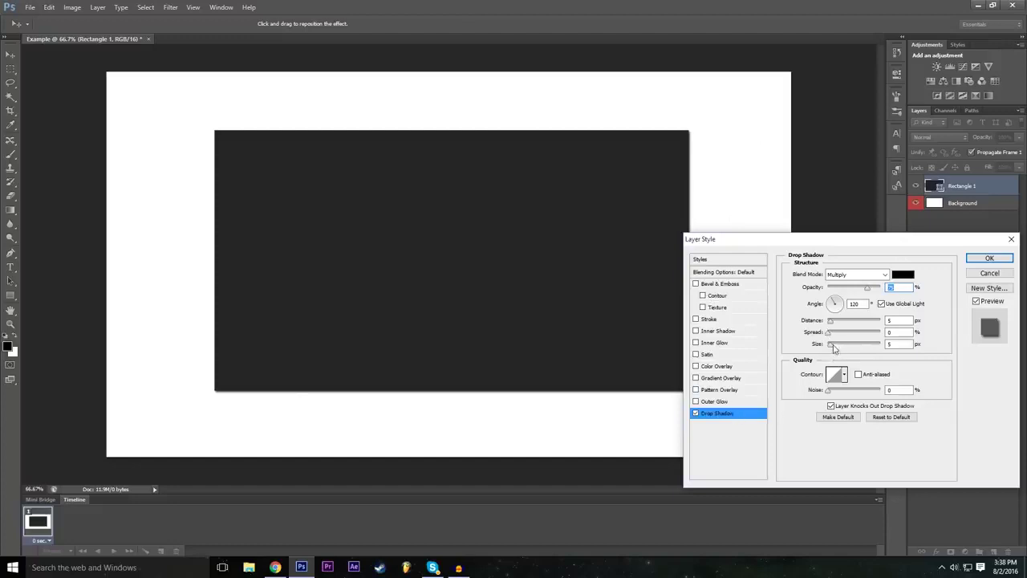
mouse_move(832, 345)
mouse_down()
mouse_move(849, 345)
mouse_move(843, 333)
mouse_move(894, 336)
mouse_move(828, 342)
mouse_move(829, 333)
mouse_move(863, 346)
mouse_move(841, 351)
mouse_up()
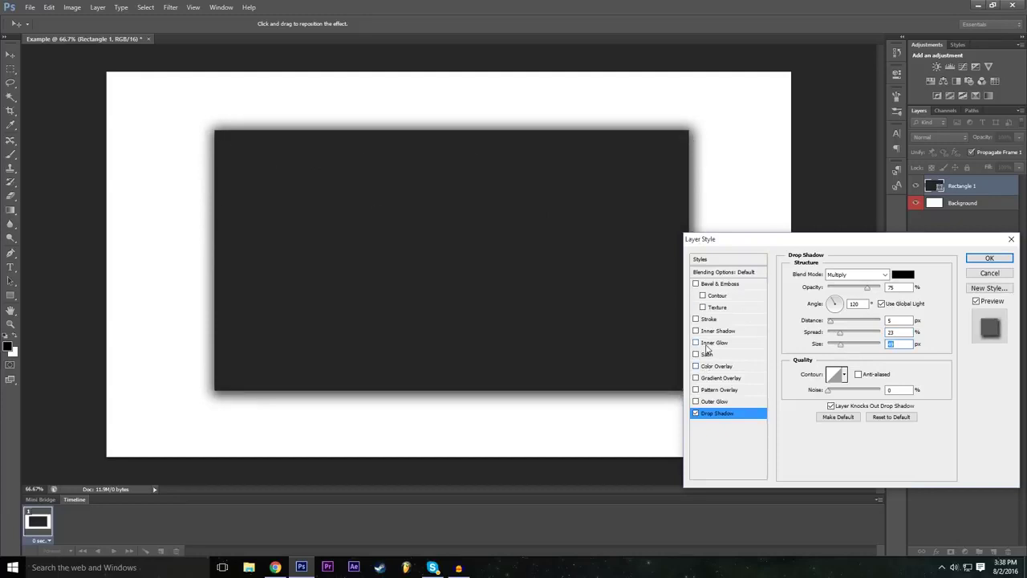
Add an outside Stroke to the rectangle, coloured red (ff0000) and 10 px in size.
mouse_move(785, 245)
mouse_down()
mouse_move(783, 209)
mouse_move(791, 240)
mouse_up()
click(703, 314)
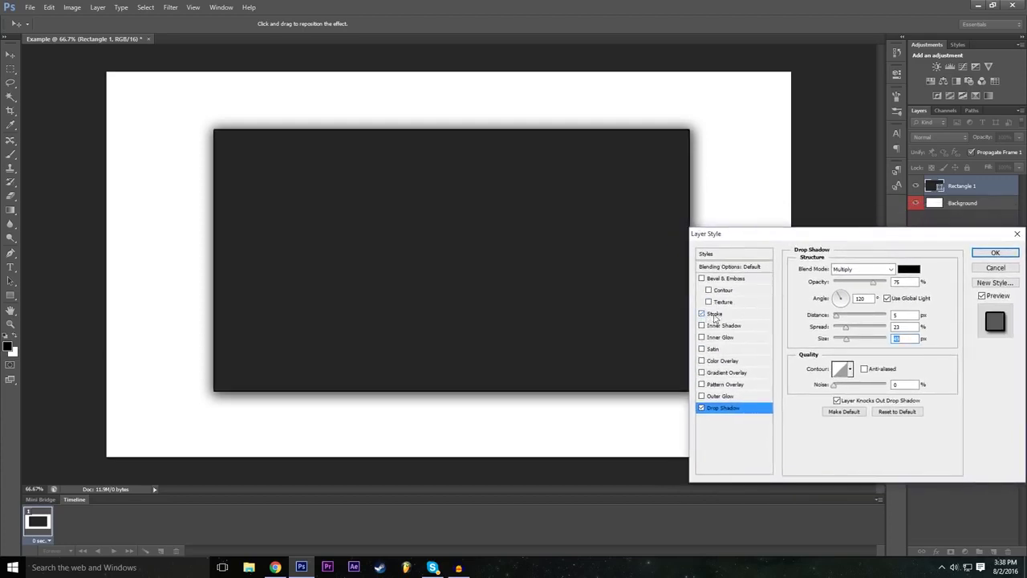
click(709, 314)
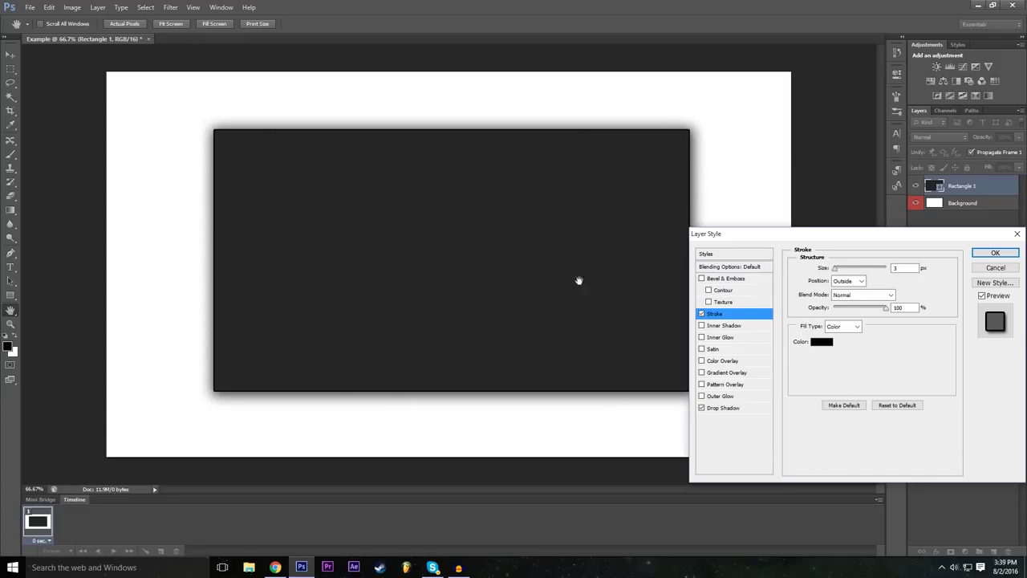
drag(803, 251, 795, 251)
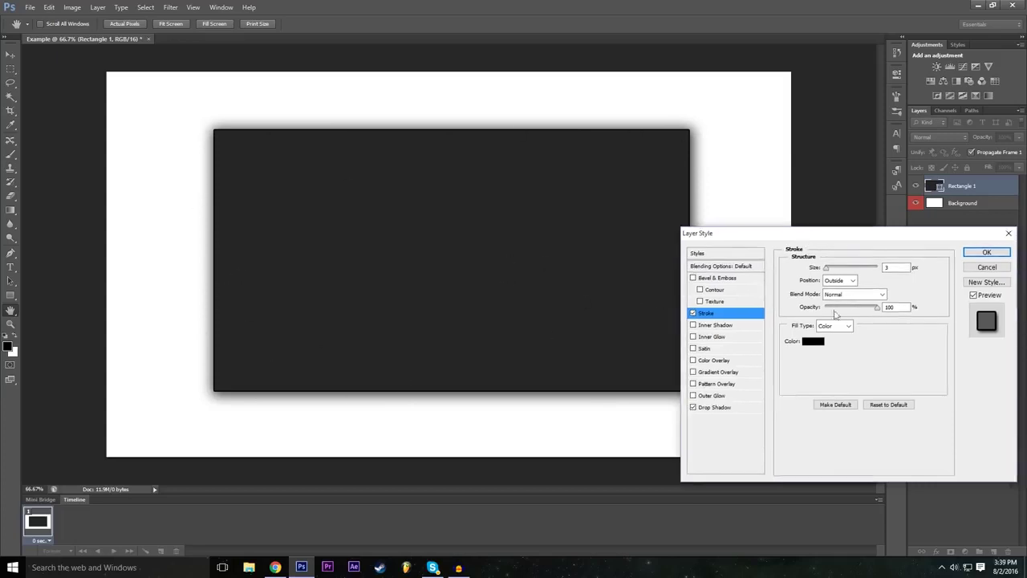
click(814, 342)
text(255)
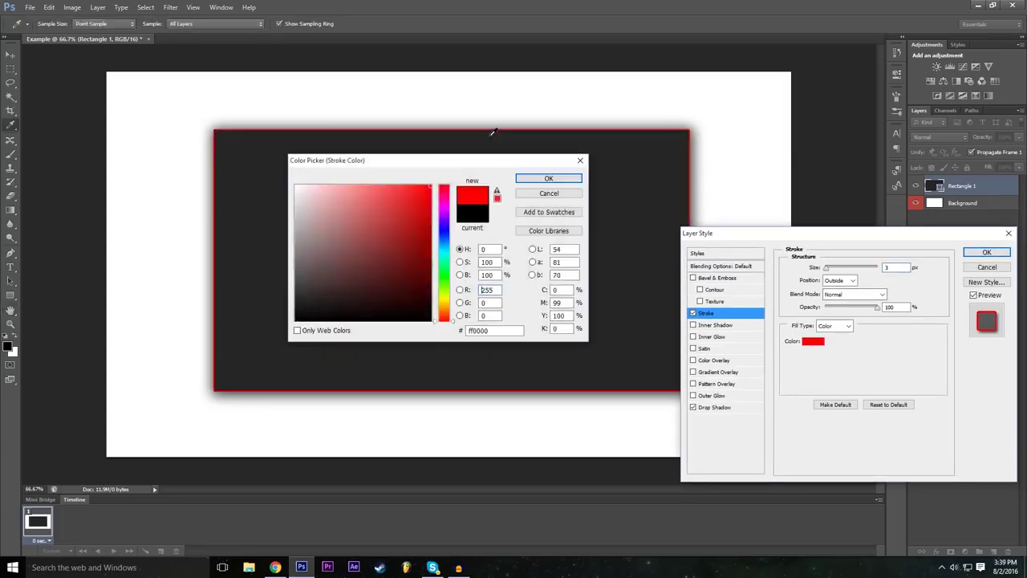
click(548, 179)
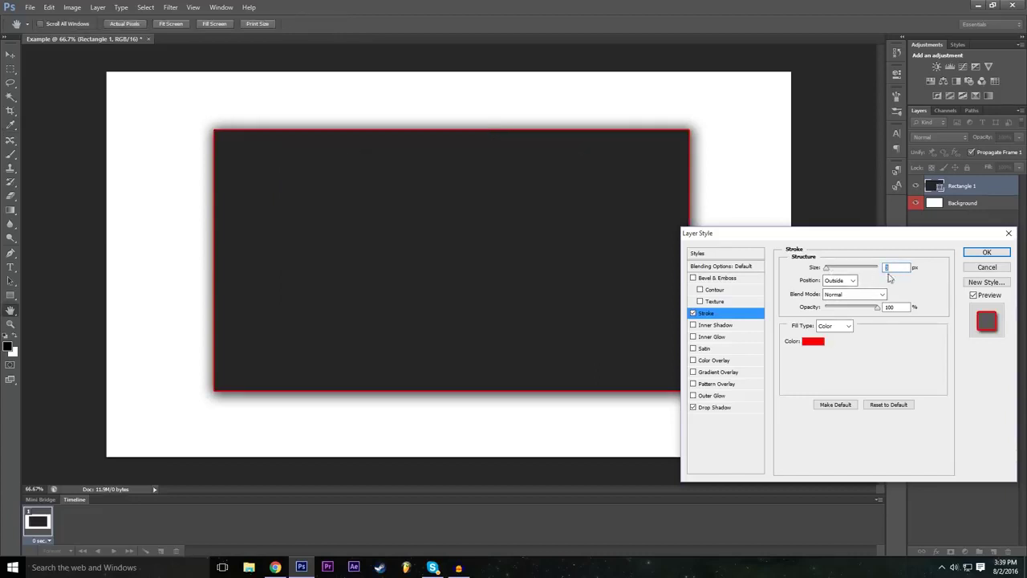
drag(826, 272, 832, 272)
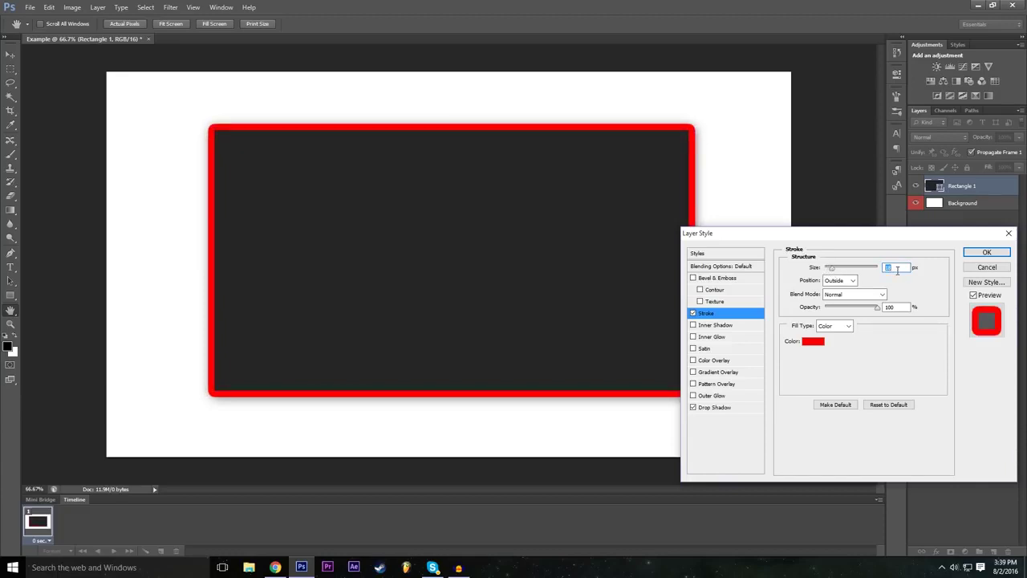
text(10)
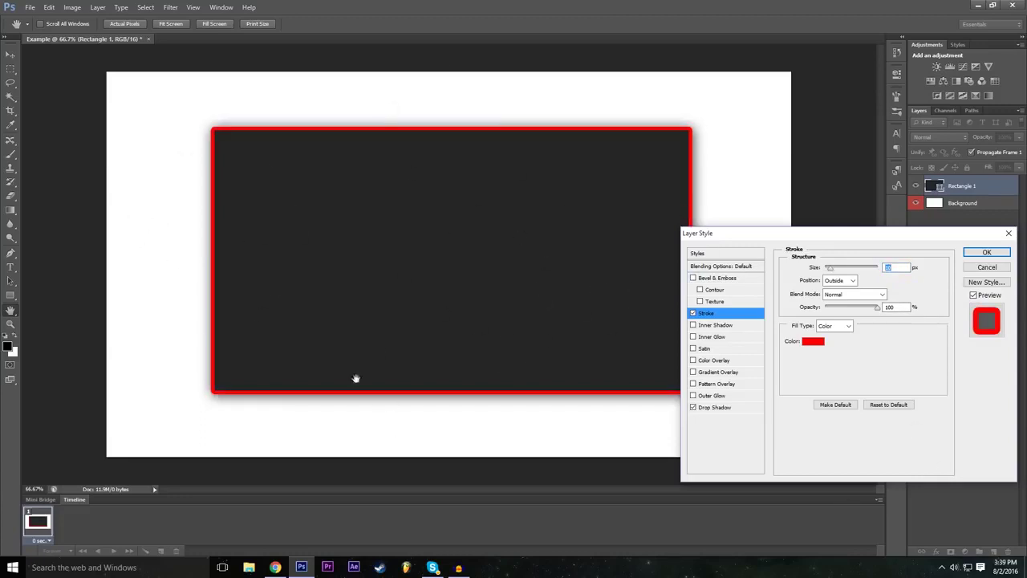
Add a Bevel & Emboss effect to the rectangle with a depth of 286% and an increased size.
click(692, 279)
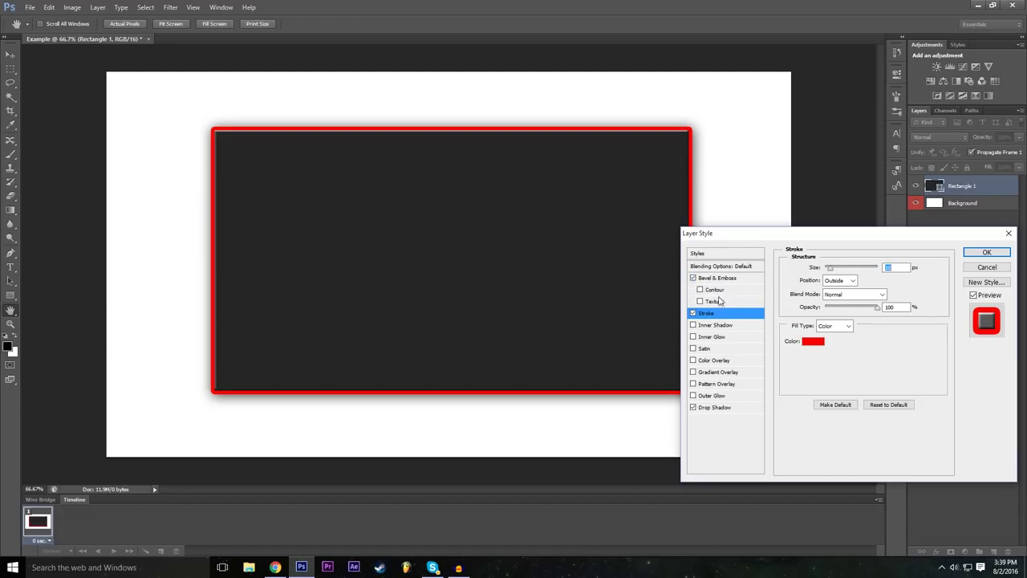
click(716, 279)
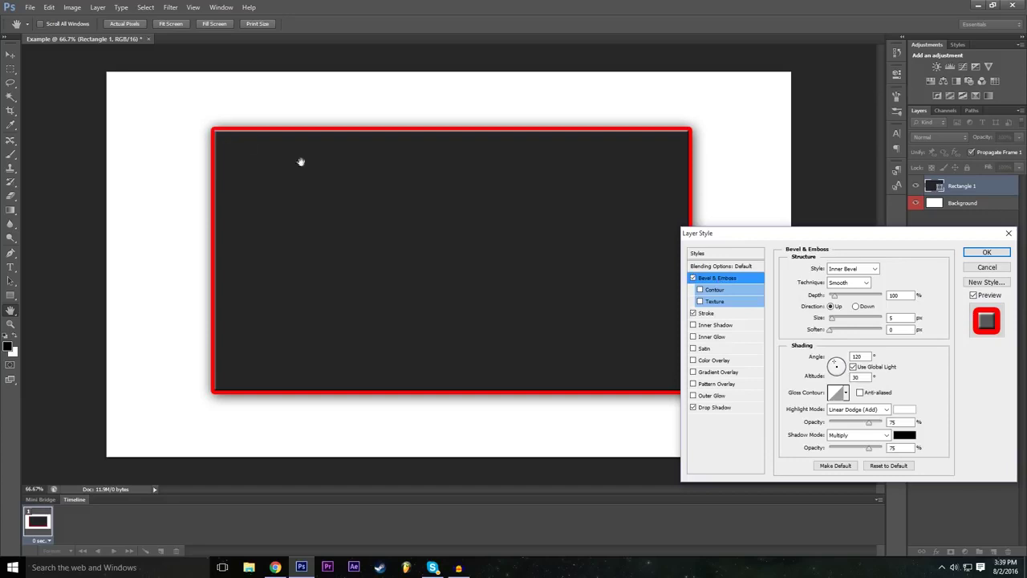
click(693, 278)
click(692, 279)
text(13)
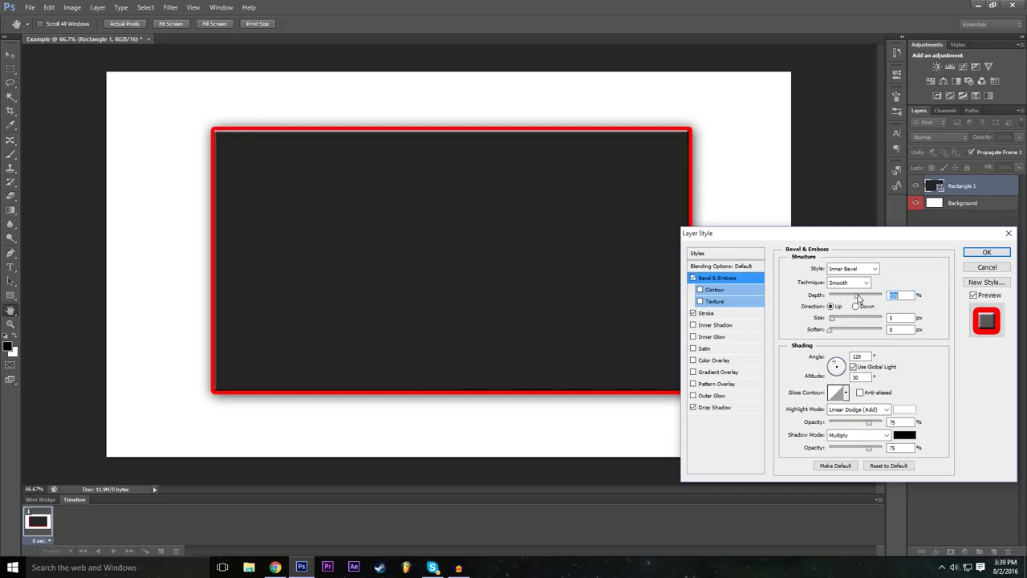
drag(828, 302, 845, 300)
mouse_move(836, 320)
mouse_down()
mouse_move(859, 322)
mouse_move(837, 332)
mouse_up()
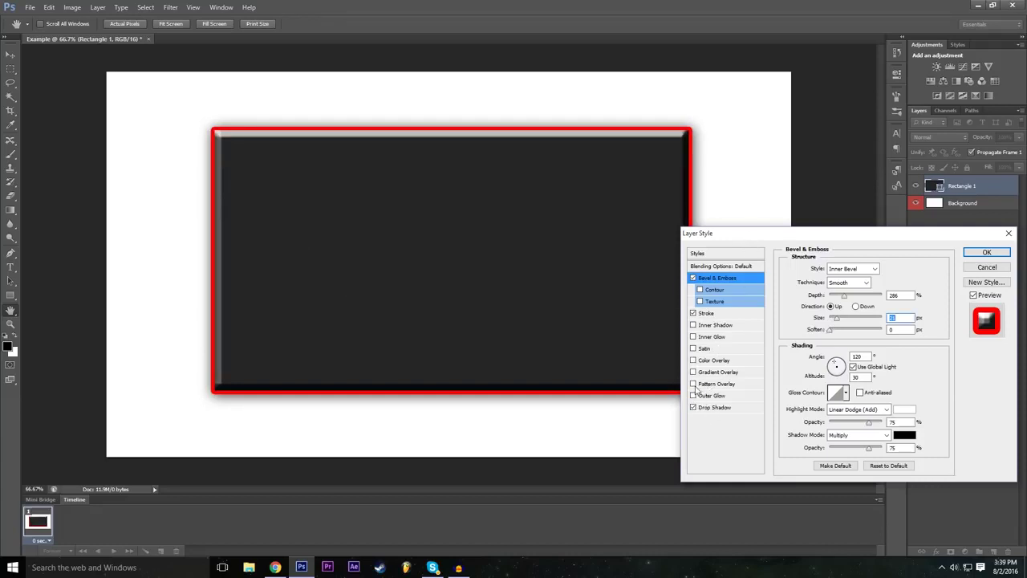
Add a Pattern Overlay to the rectangle and try the available patterns in turn, ending on the near-white fifth swatch.
click(703, 385)
click(849, 311)
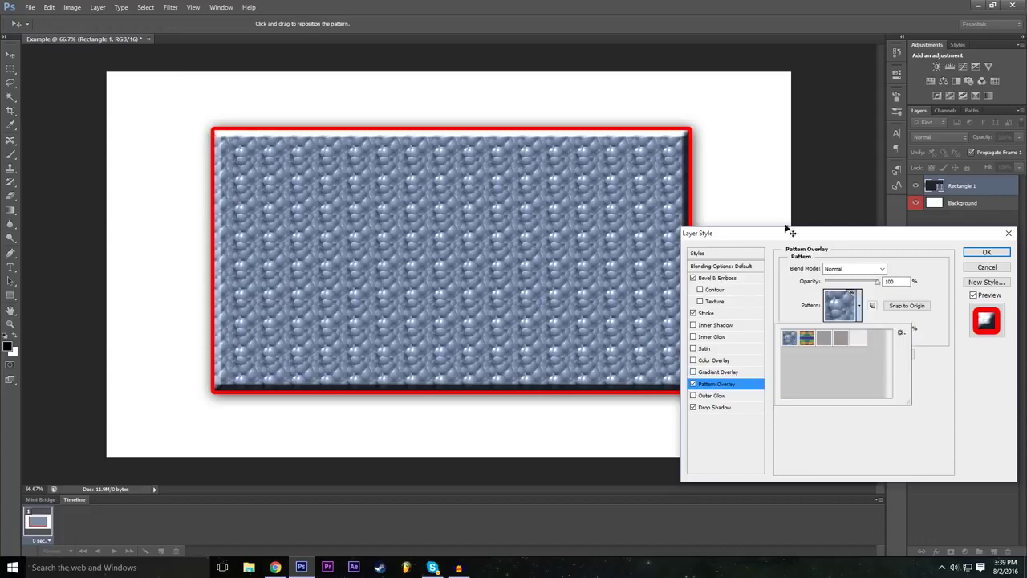
click(809, 340)
click(823, 339)
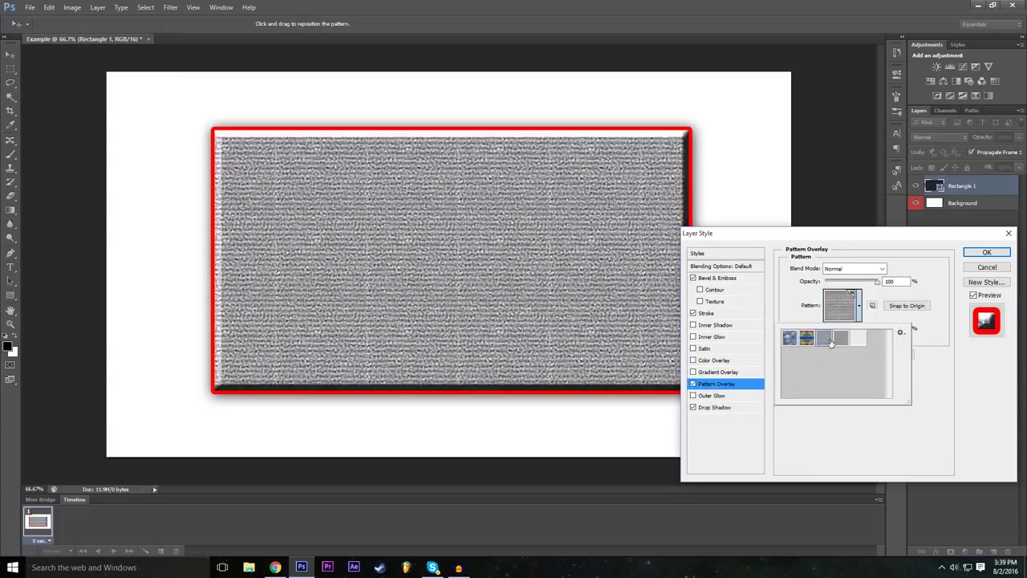
click(840, 338)
click(857, 339)
click(845, 340)
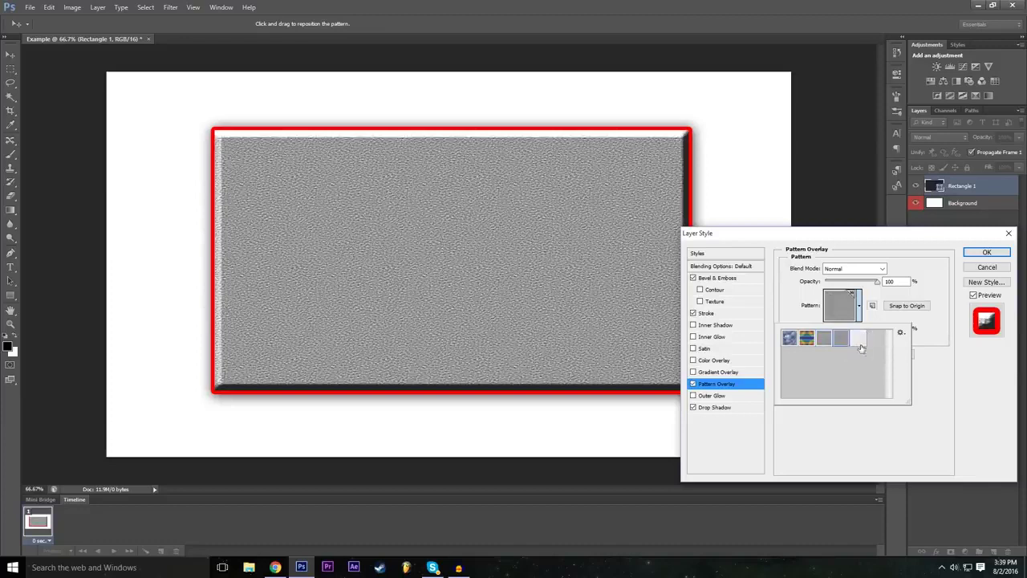
click(858, 344)
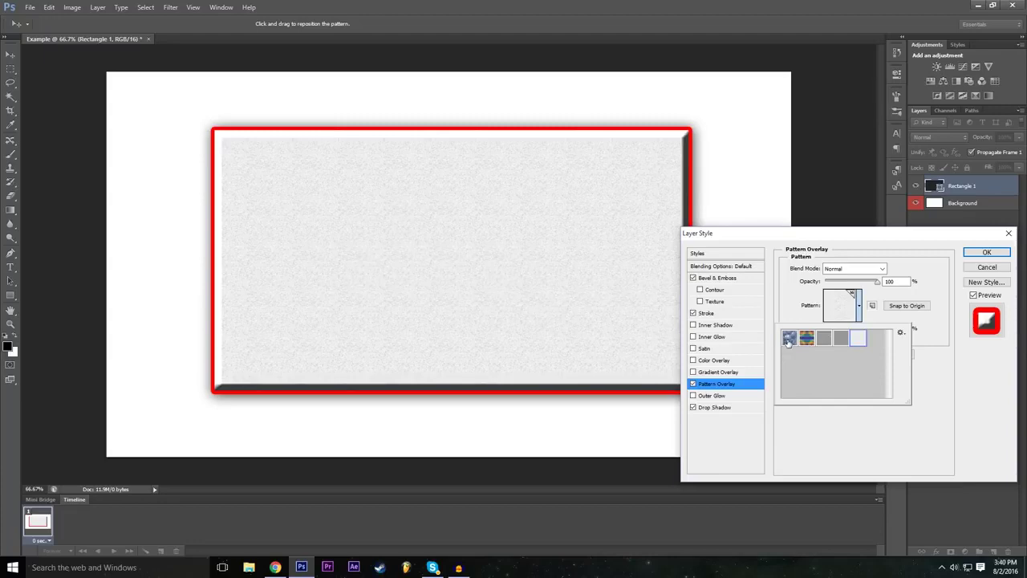
Compare the overlay patterns again, choose the grey woven third swatch, and toggle Pattern Overlay off and back on.
click(788, 341)
click(806, 344)
click(830, 341)
click(842, 344)
click(831, 342)
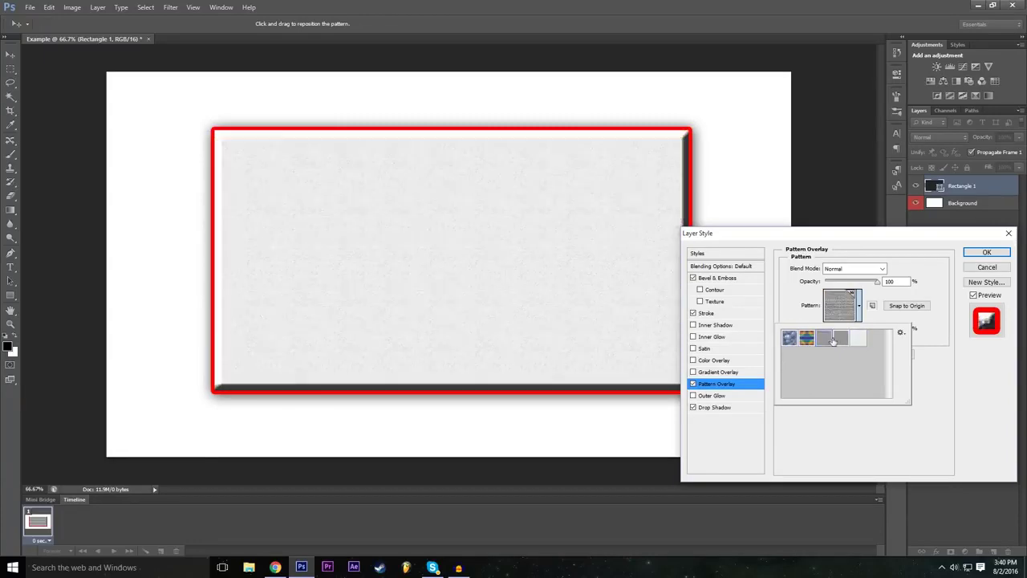
click(826, 434)
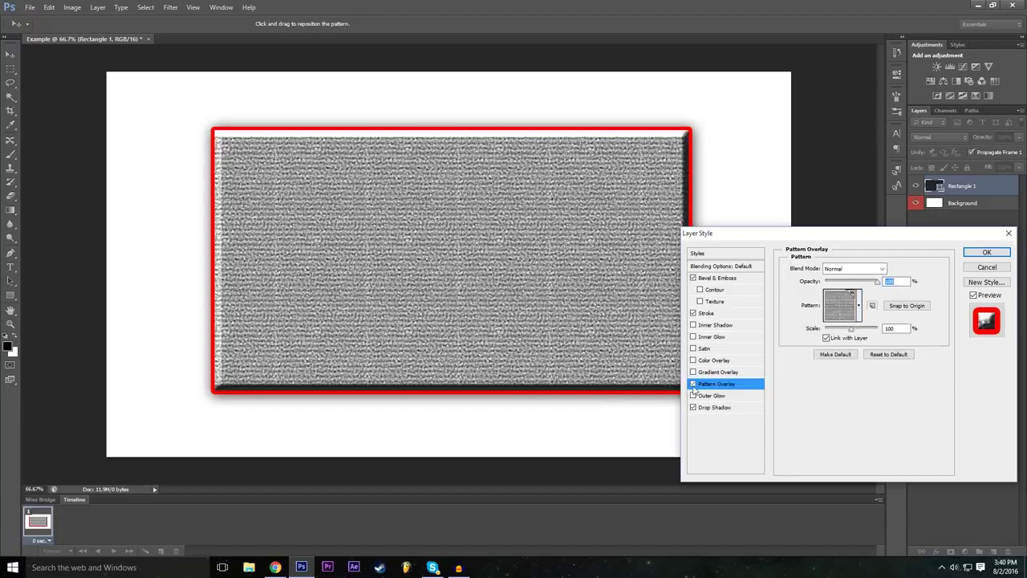
click(693, 385)
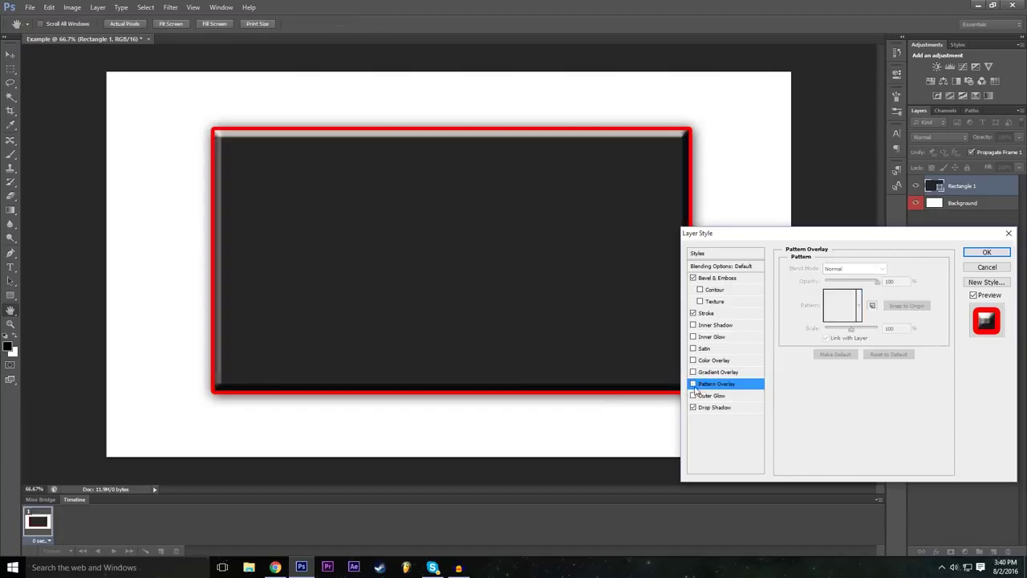
click(694, 384)
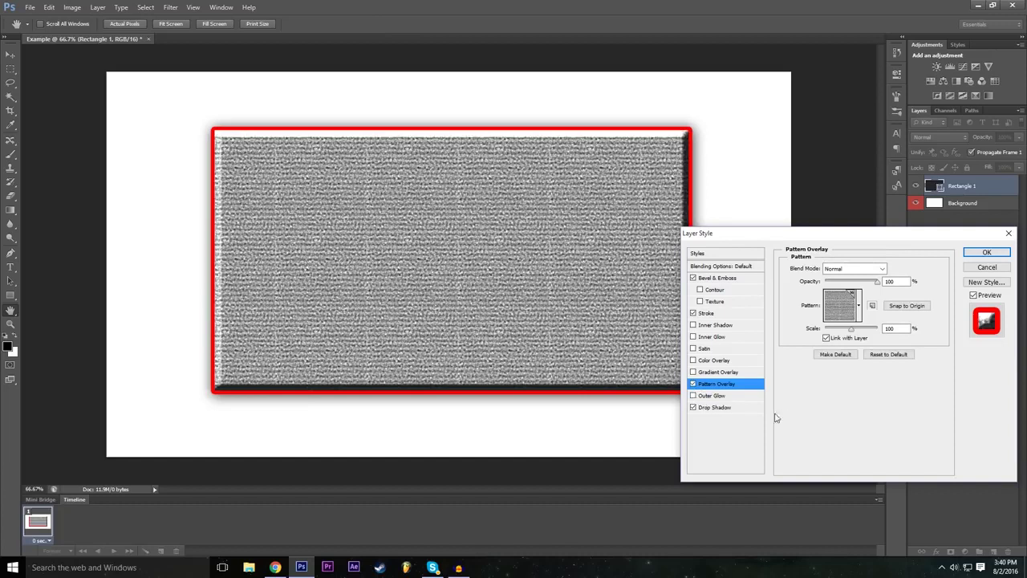
Add a pure red Outer Glow to the rectangle with a size of 59 px and a spread of 24%.
click(726, 397)
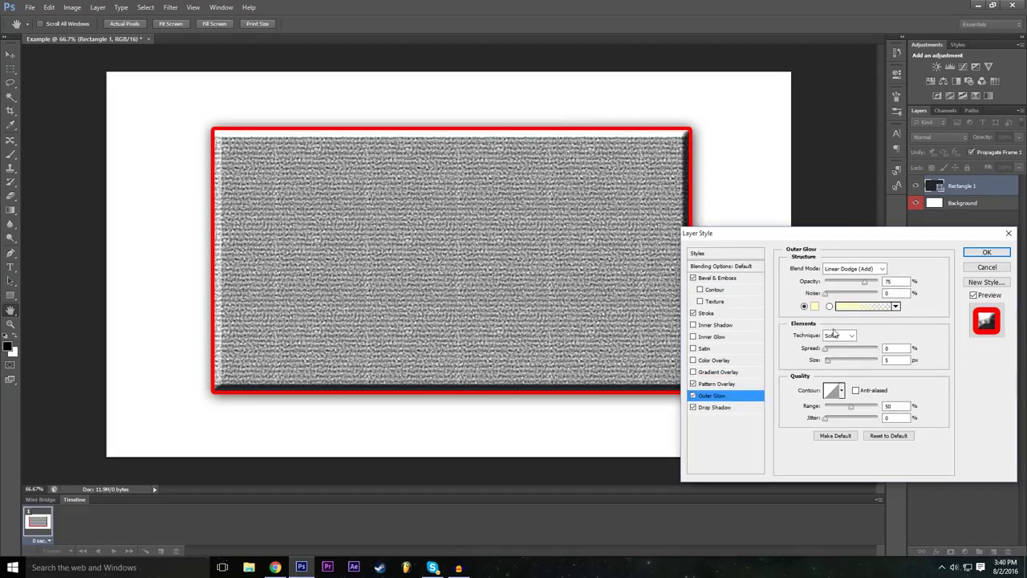
drag(832, 363, 841, 362)
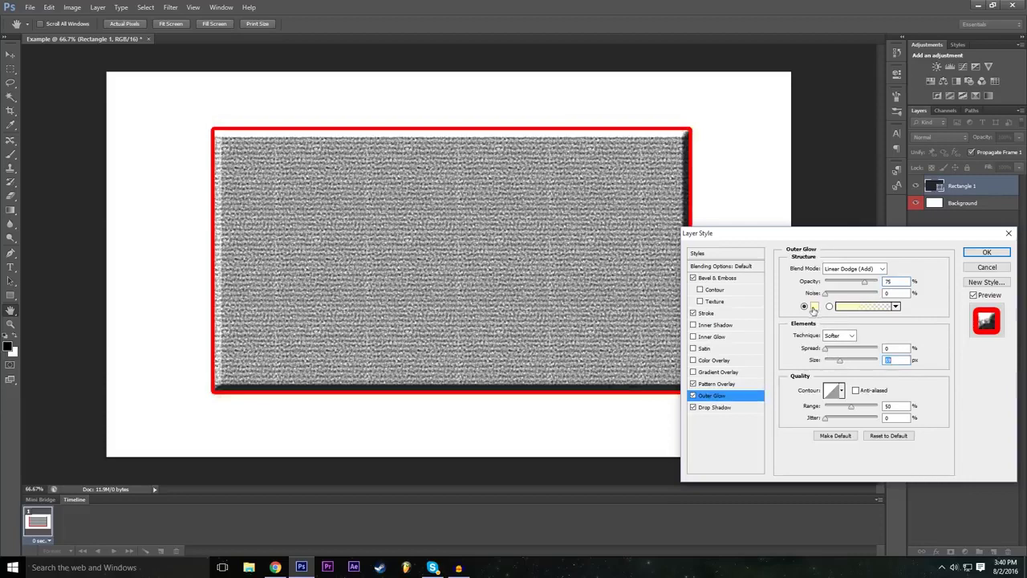
click(814, 305)
click(444, 186)
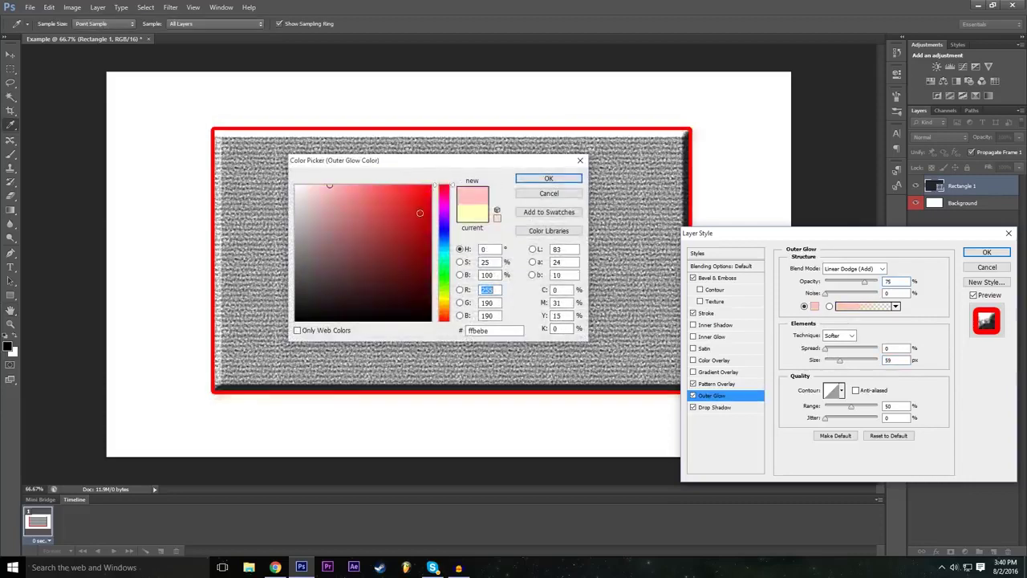
click(431, 186)
click(526, 178)
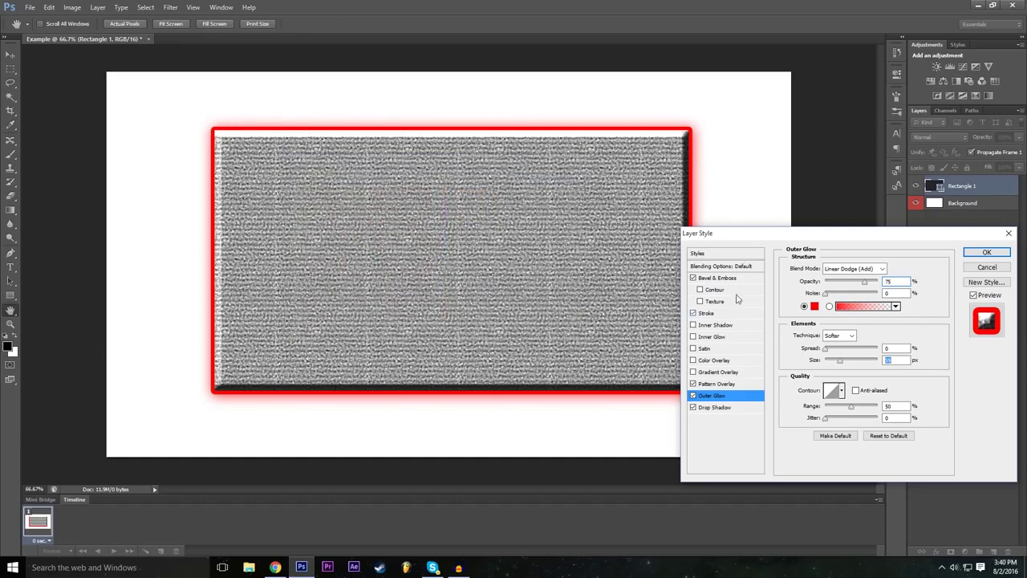
drag(826, 348, 838, 349)
Try a Color Overlay on the rectangle, preview green (06ff00), cancel the colour change and disable the overlay.
click(703, 361)
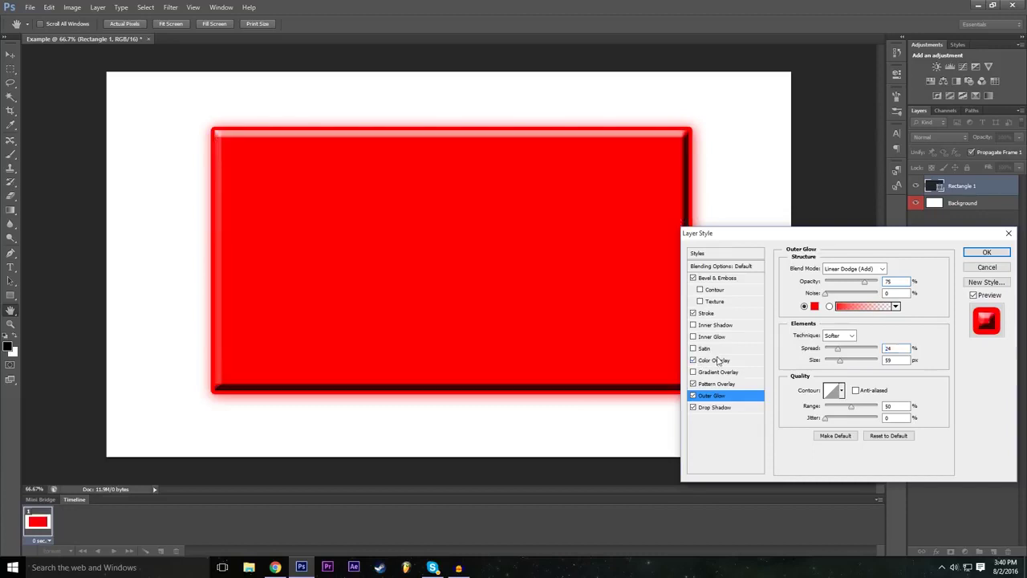
click(725, 361)
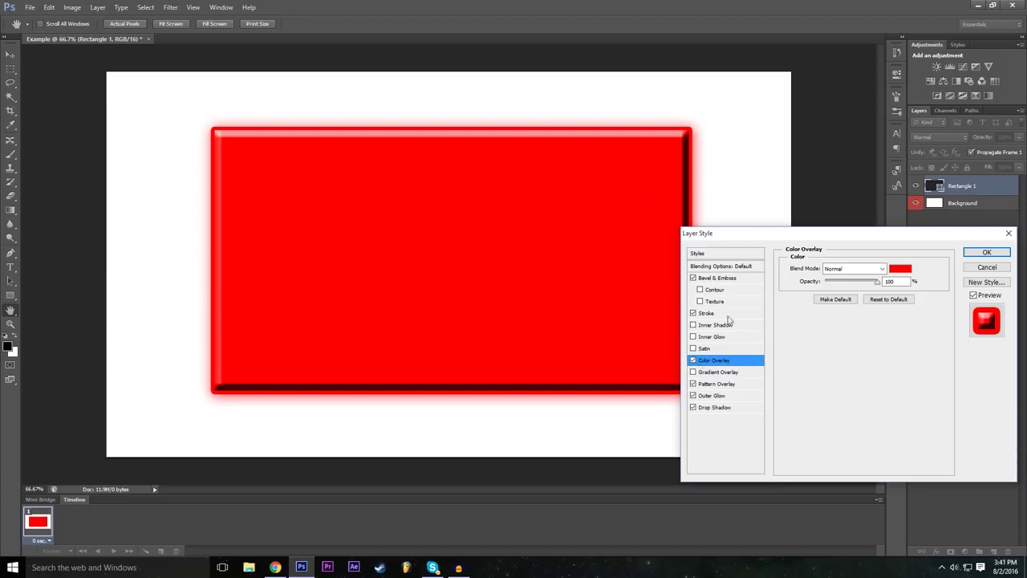
click(900, 269)
mouse_move(421, 197)
mouse_down()
mouse_move(268, 221)
mouse_move(332, 247)
mouse_move(347, 281)
mouse_up()
drag(444, 319, 444, 275)
drag(417, 228, 431, 185)
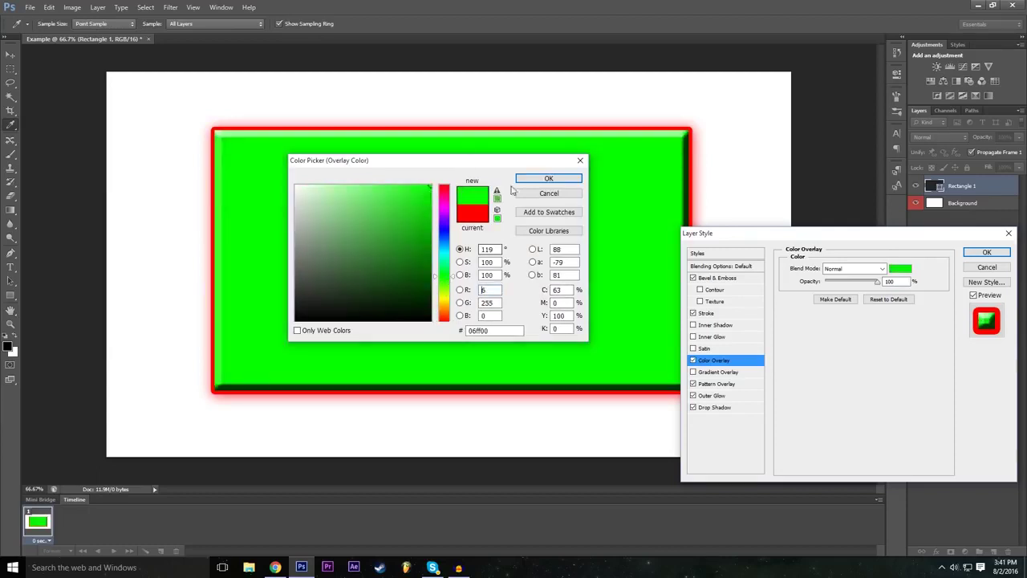
click(545, 194)
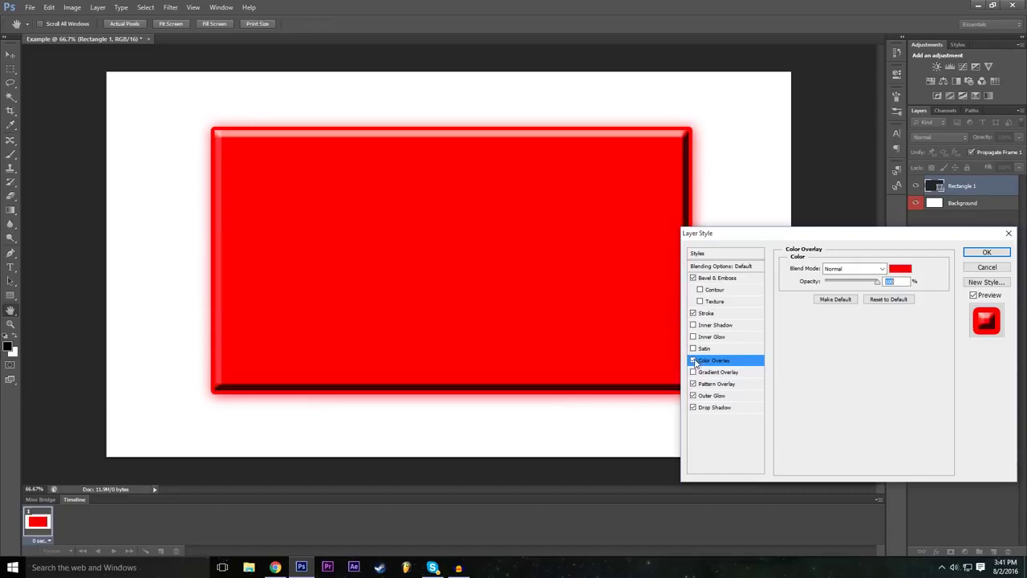
click(694, 360)
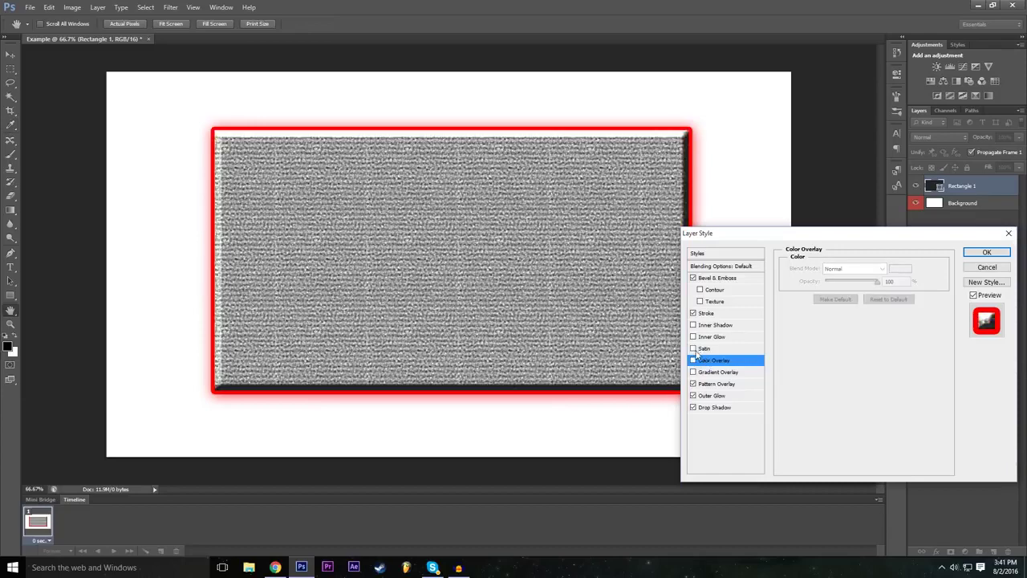
Try the Satin and Inner Shadow effects on the rectangle, switching each one off again.
click(694, 349)
click(704, 349)
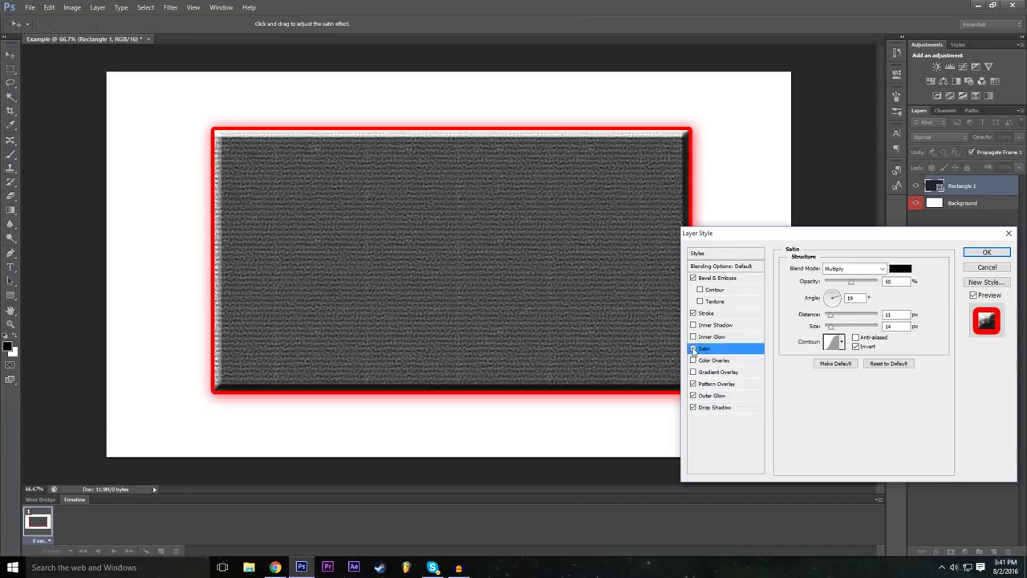
click(693, 349)
click(693, 350)
click(694, 350)
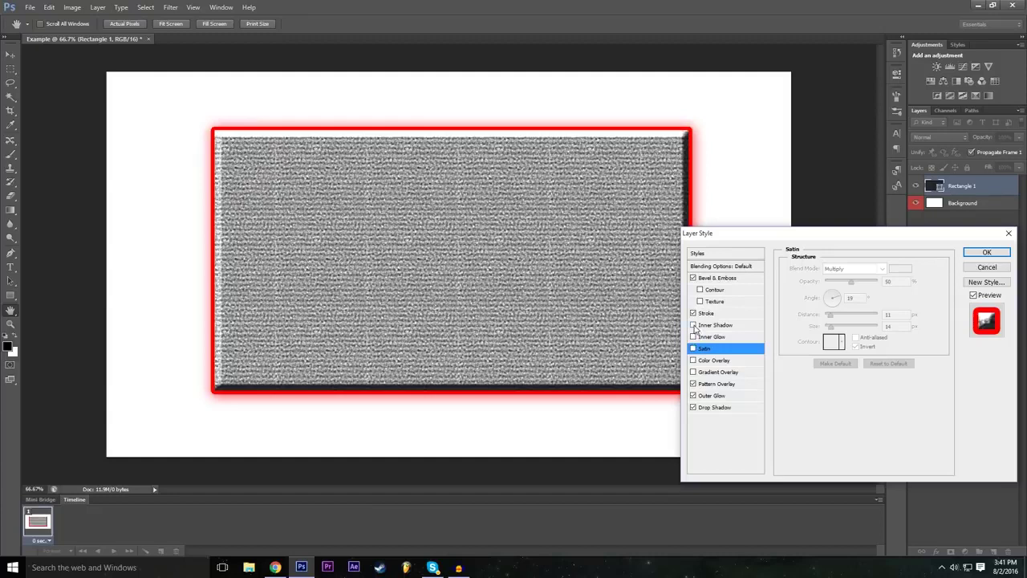
click(693, 326)
click(694, 325)
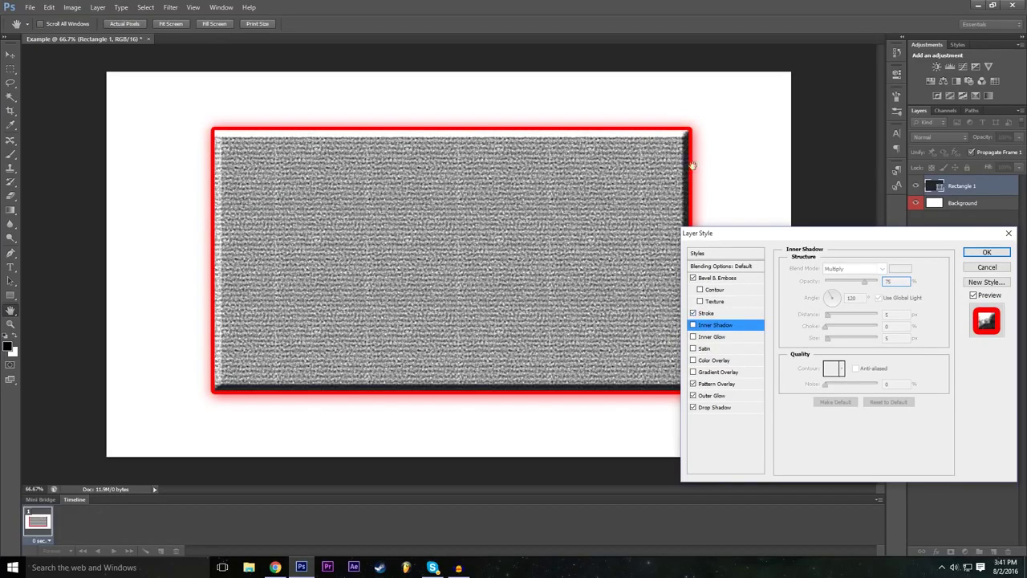
Enable Inner Glow on the rectangle and add a Gradient Overlay, toggling the gradient off and on to compare.
click(736, 338)
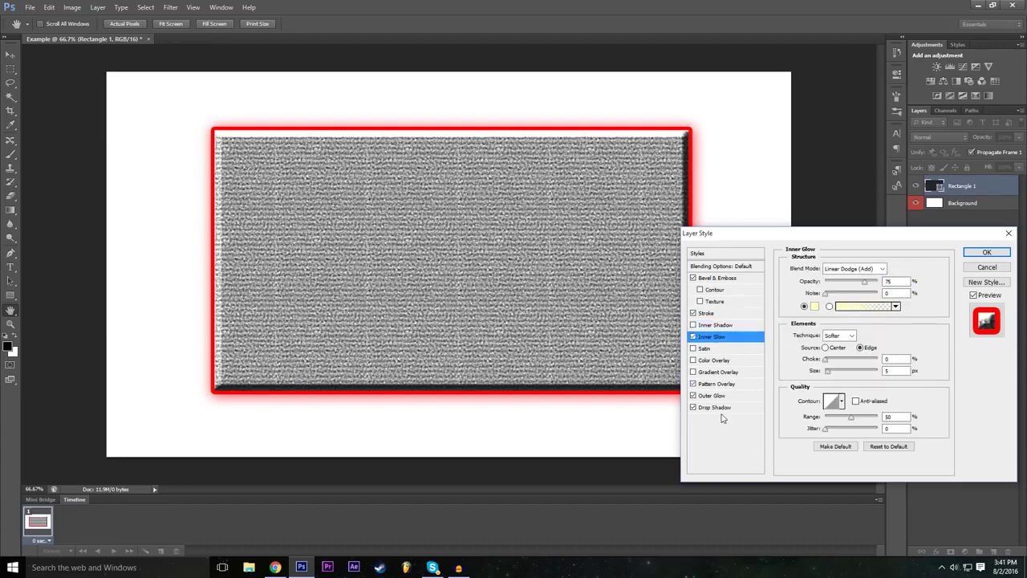
click(724, 396)
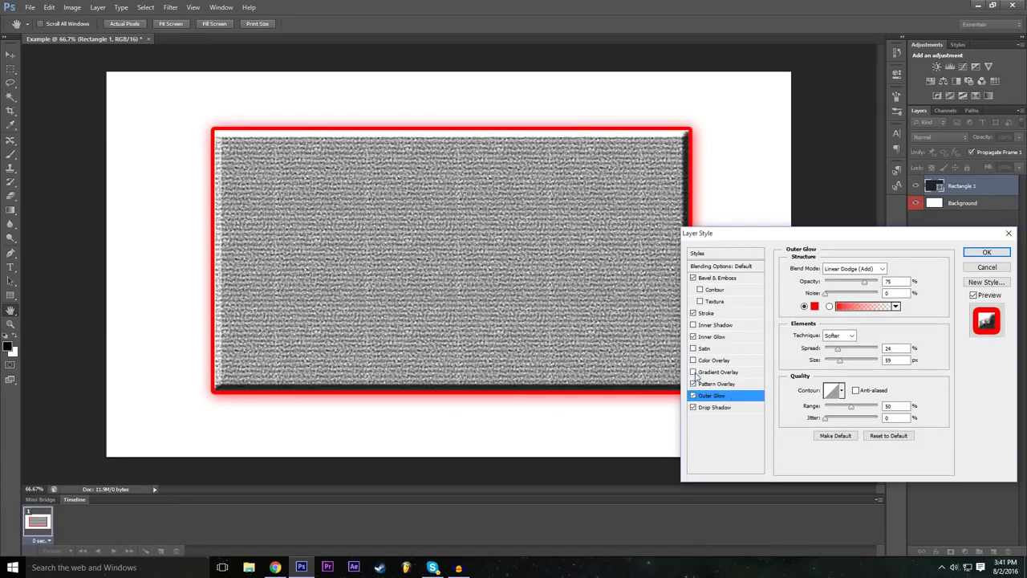
click(694, 372)
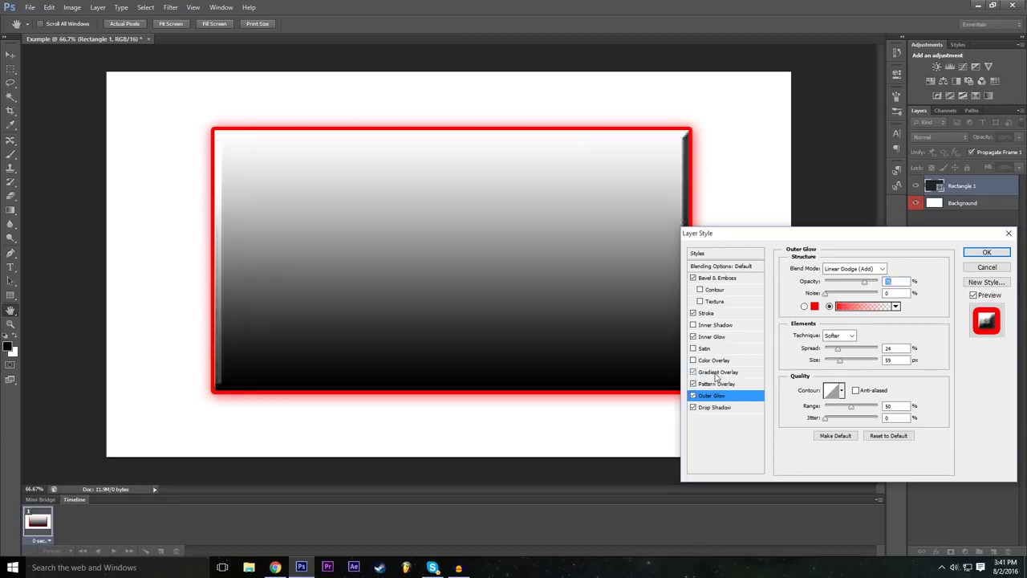
click(693, 372)
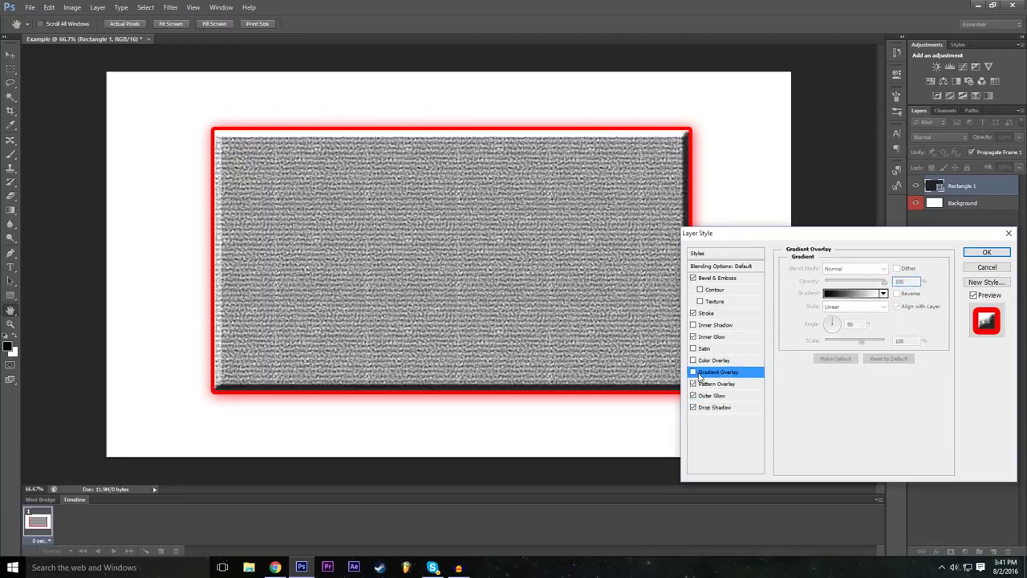
click(693, 372)
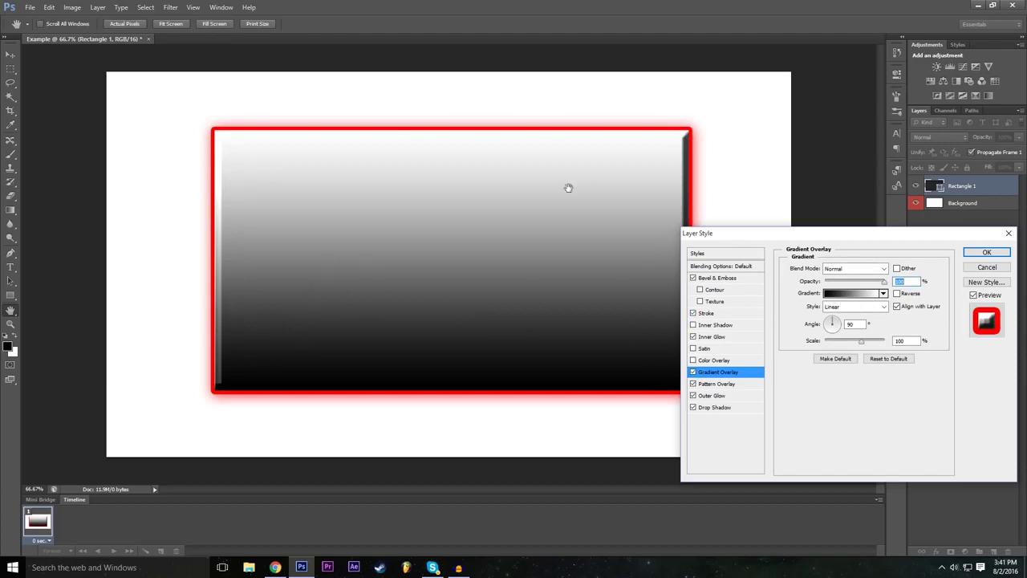
Try several preset gradients for the rectangle's Gradient Overlay and settle on Orange, Yellow, Orange.
click(849, 293)
click(732, 266)
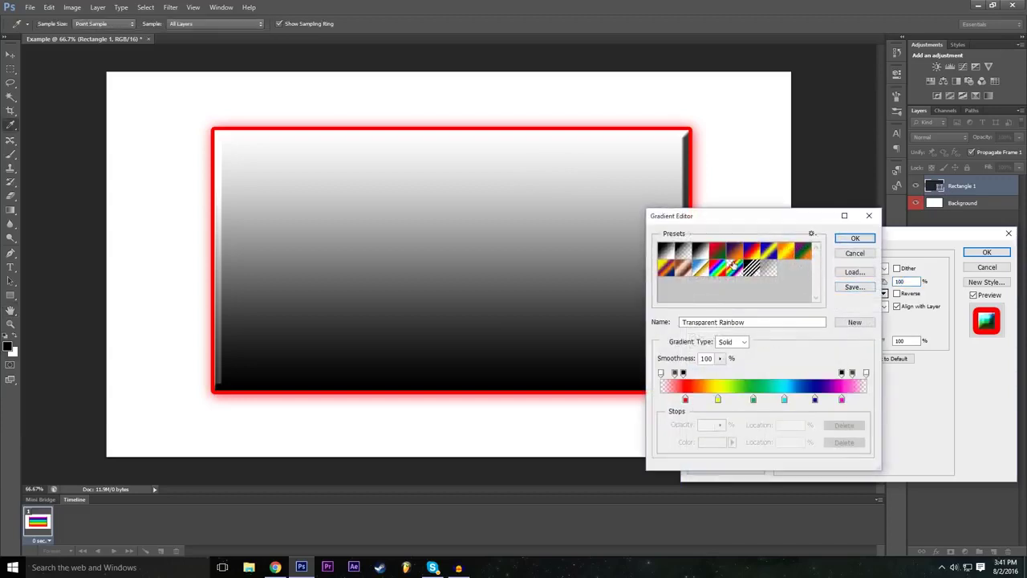
click(752, 269)
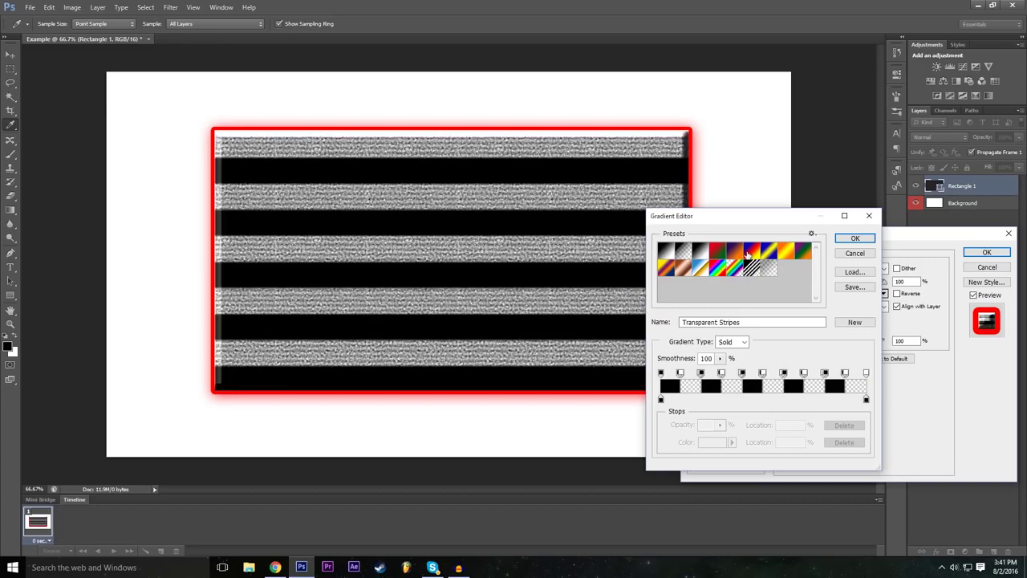
click(751, 253)
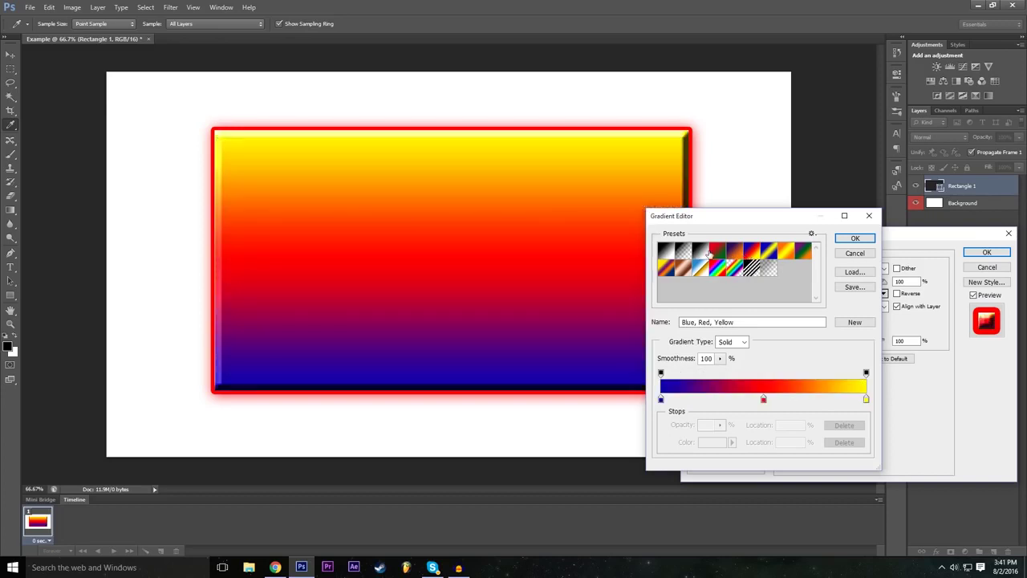
click(701, 253)
click(768, 253)
click(786, 254)
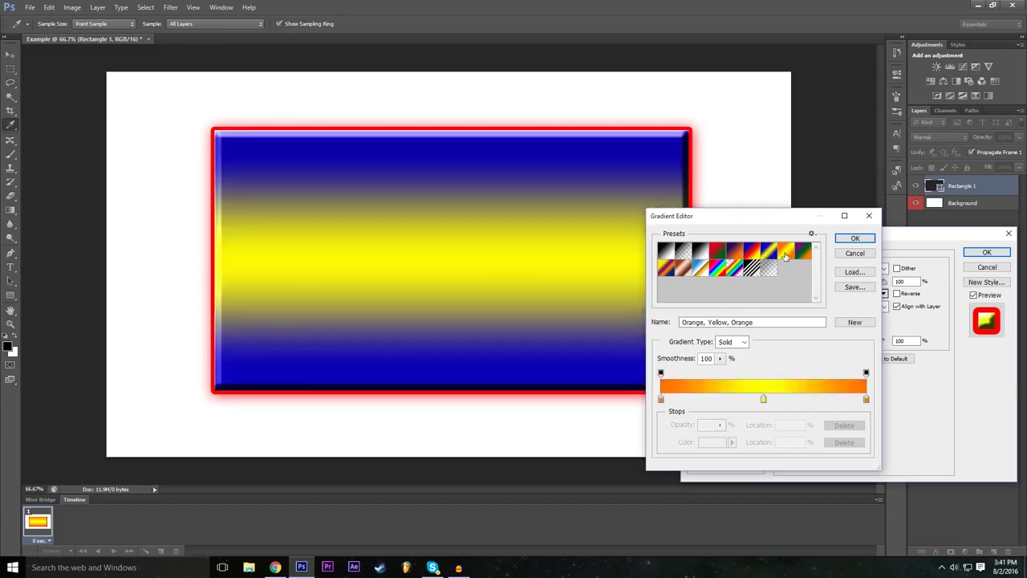
click(752, 253)
click(769, 253)
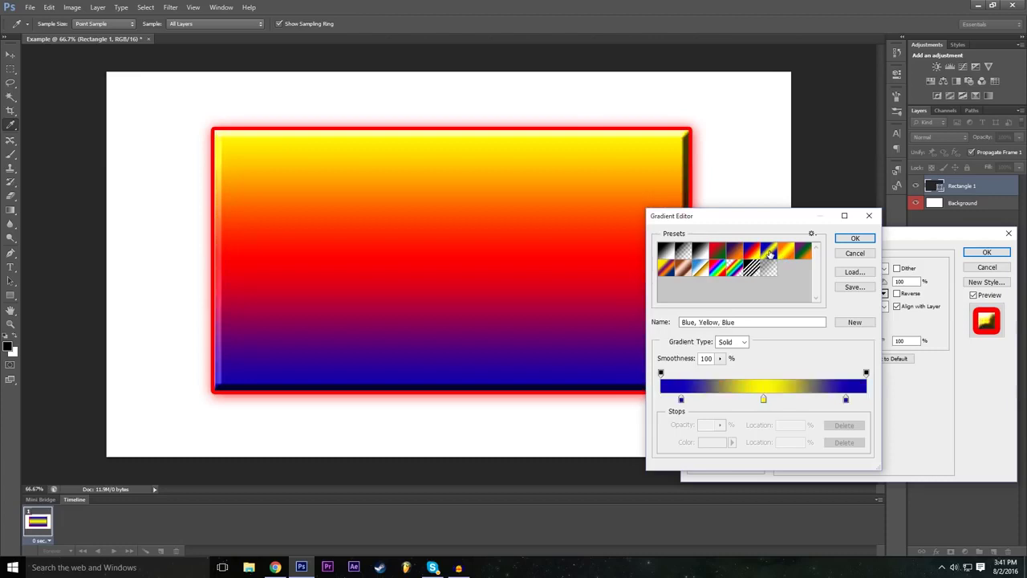
click(785, 253)
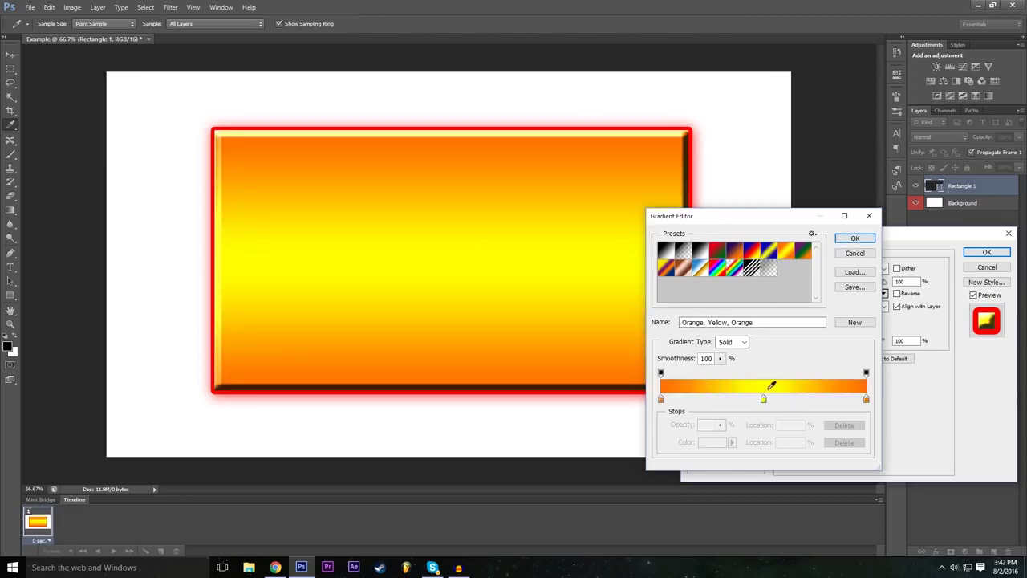
Recolour the gradient's middle stop to green (00ff1e) and apply the edited gradient to the overlay.
click(764, 400)
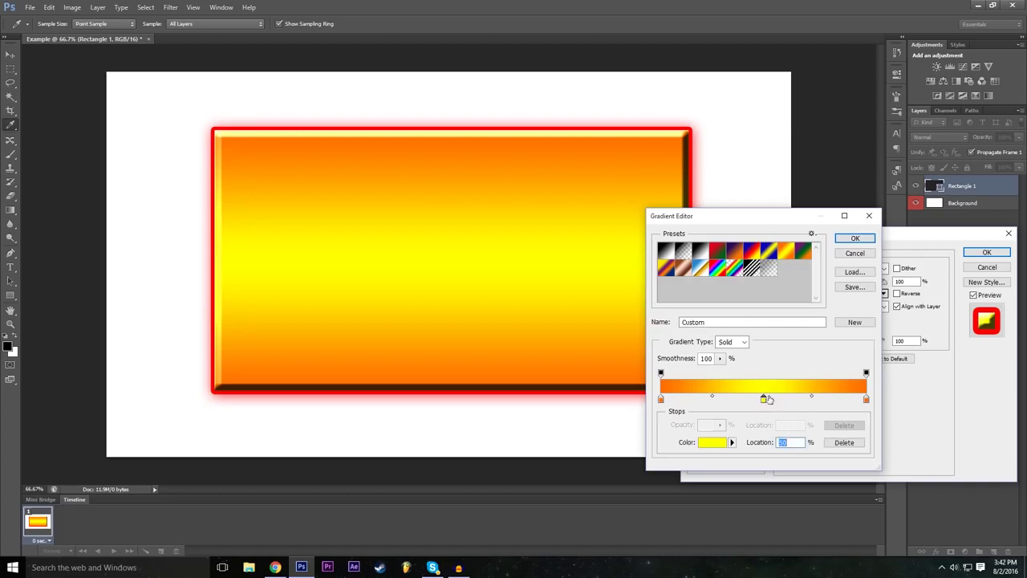
double_click(764, 400)
drag(425, 215, 445, 186)
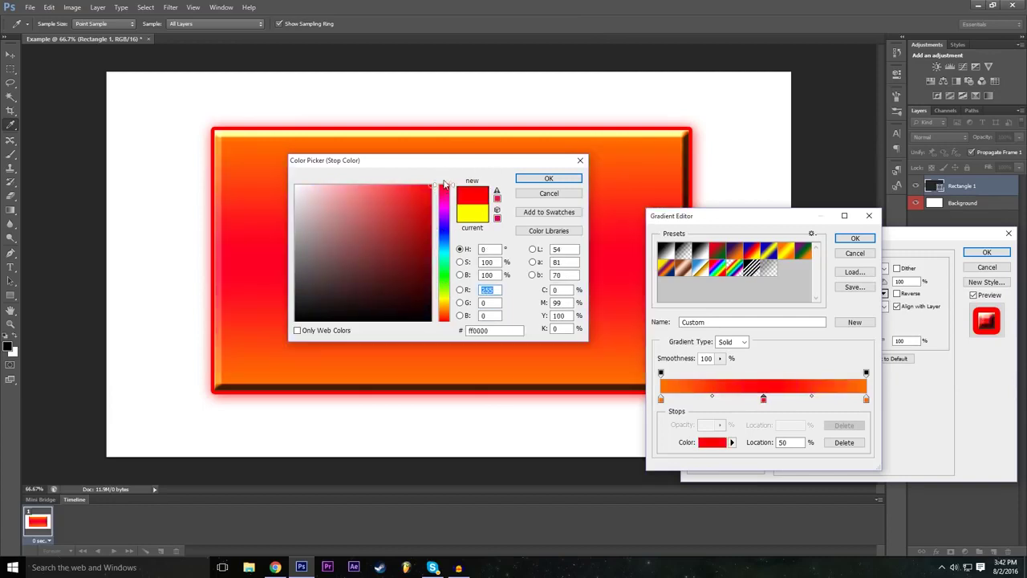
drag(455, 311, 445, 275)
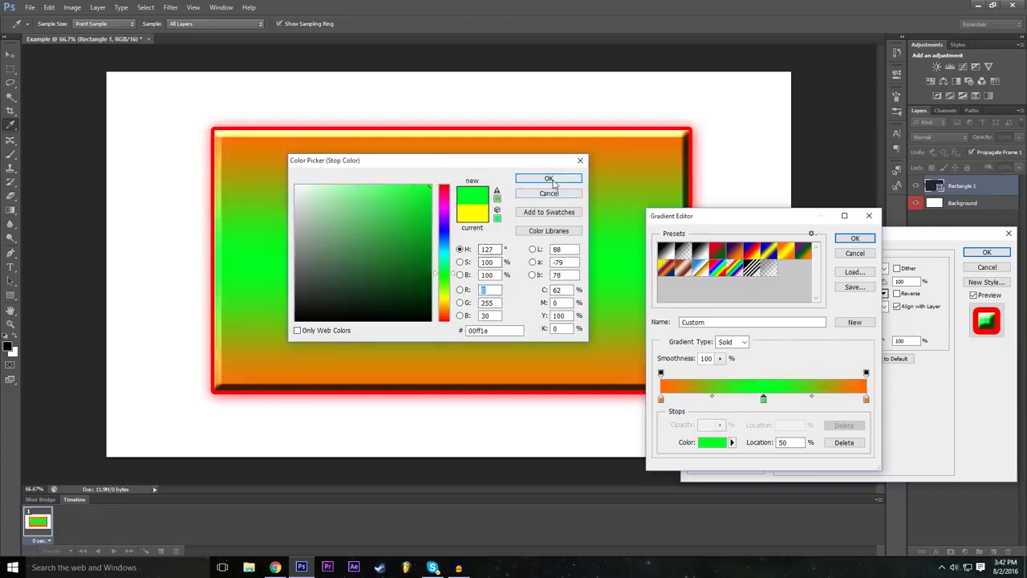
click(550, 178)
click(849, 242)
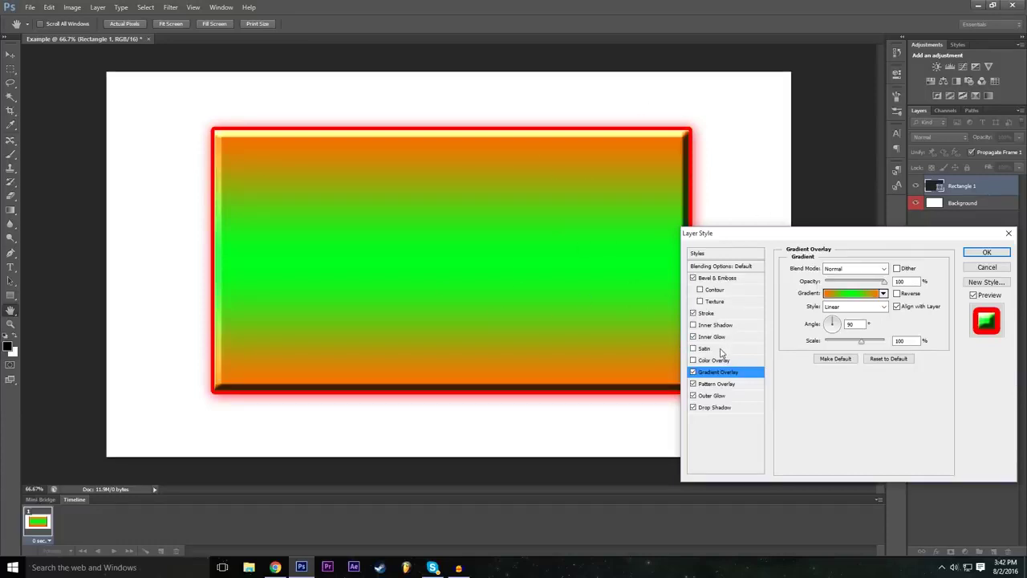
Switch off the rectangle's Gradient Overlay so its Pattern Overlay shows, and apply the layer style.
click(694, 383)
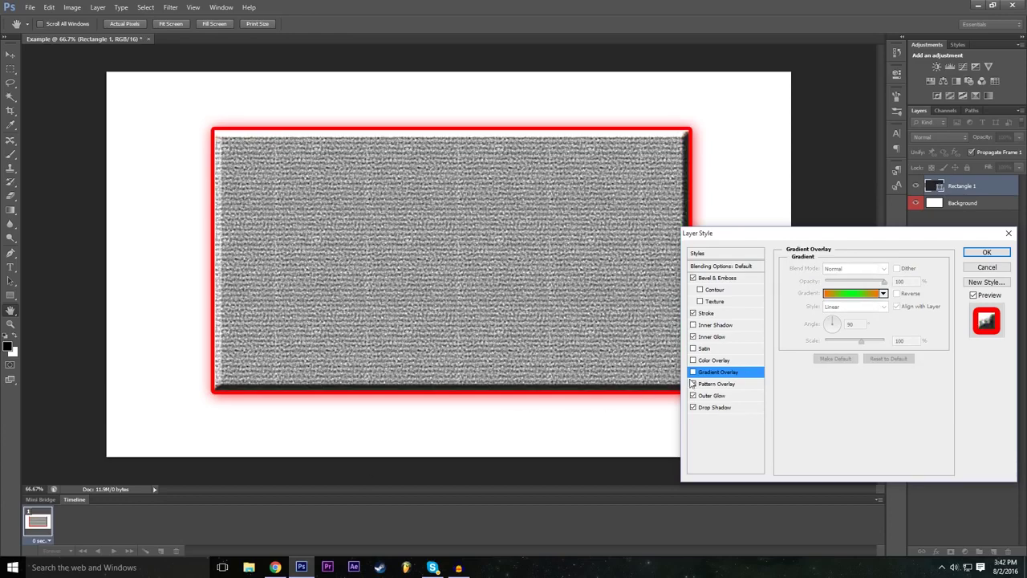
drag(822, 241, 411, 240)
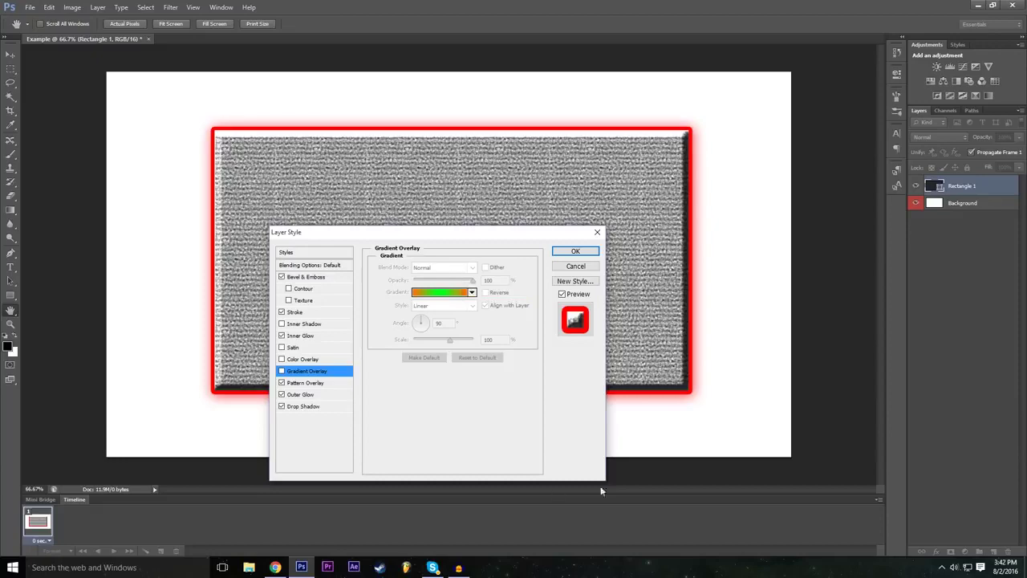
click(595, 255)
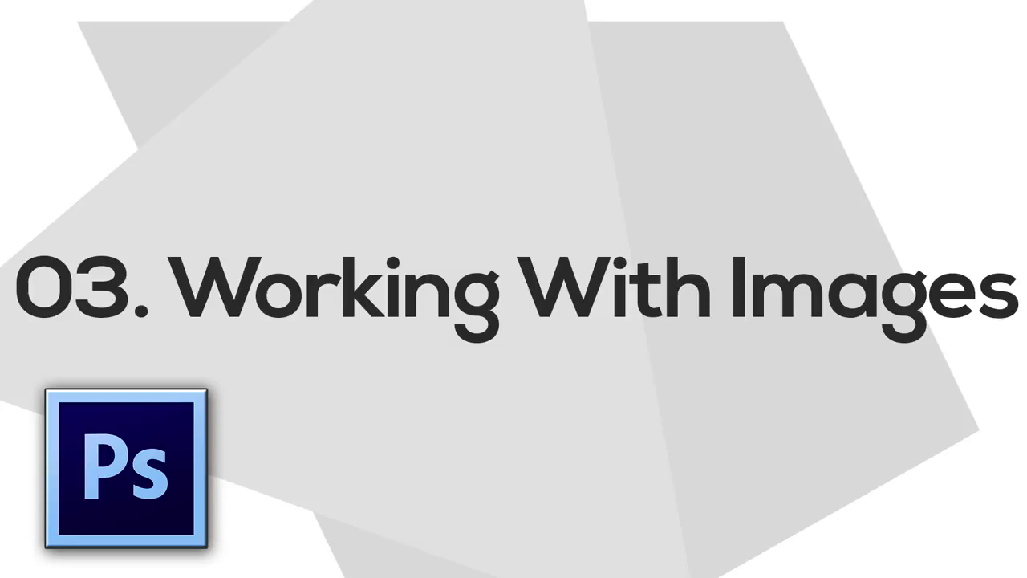
Try placing the P1 image into the Example document.
click(29, 7)
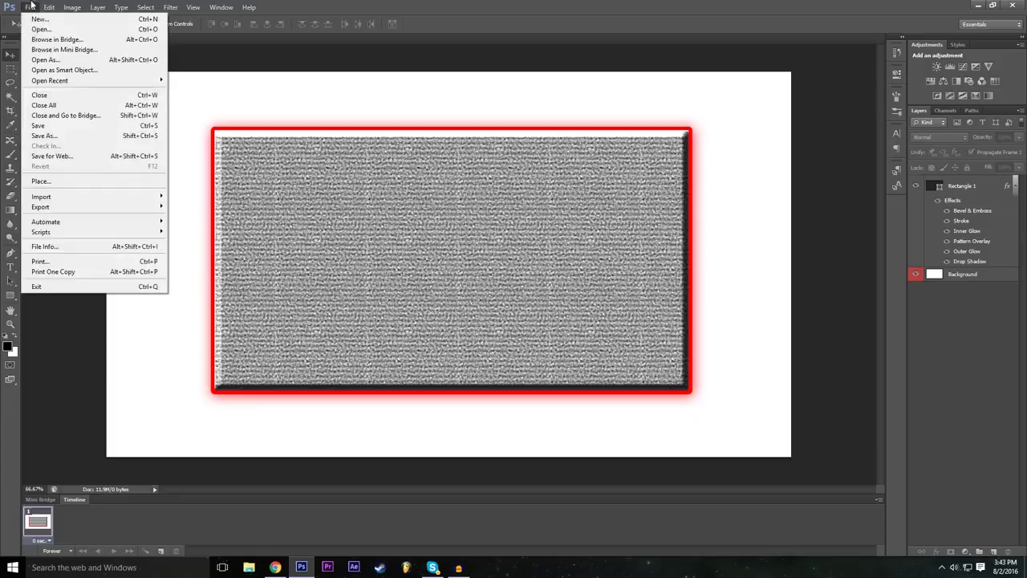
click(74, 184)
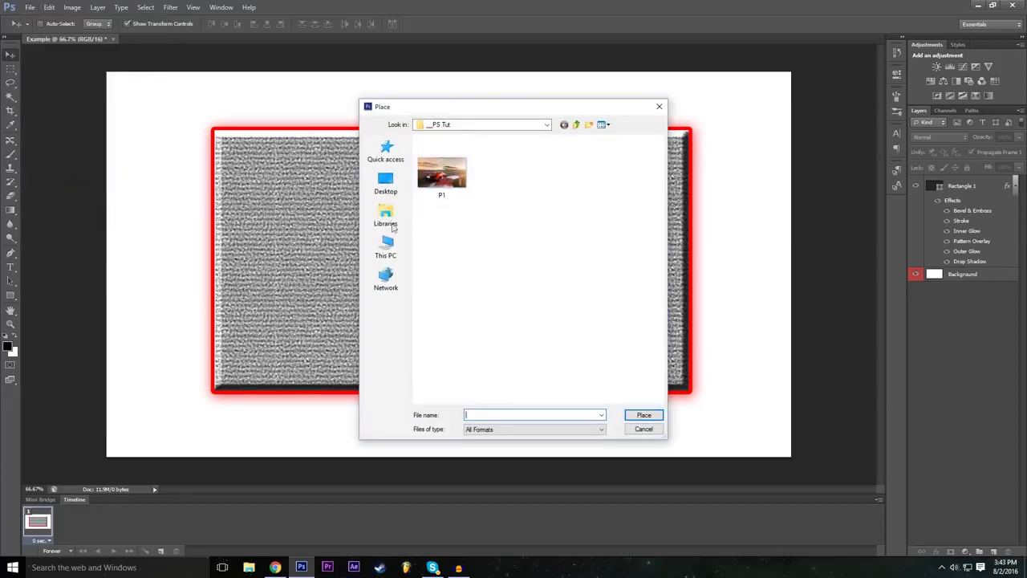
click(443, 173)
click(644, 415)
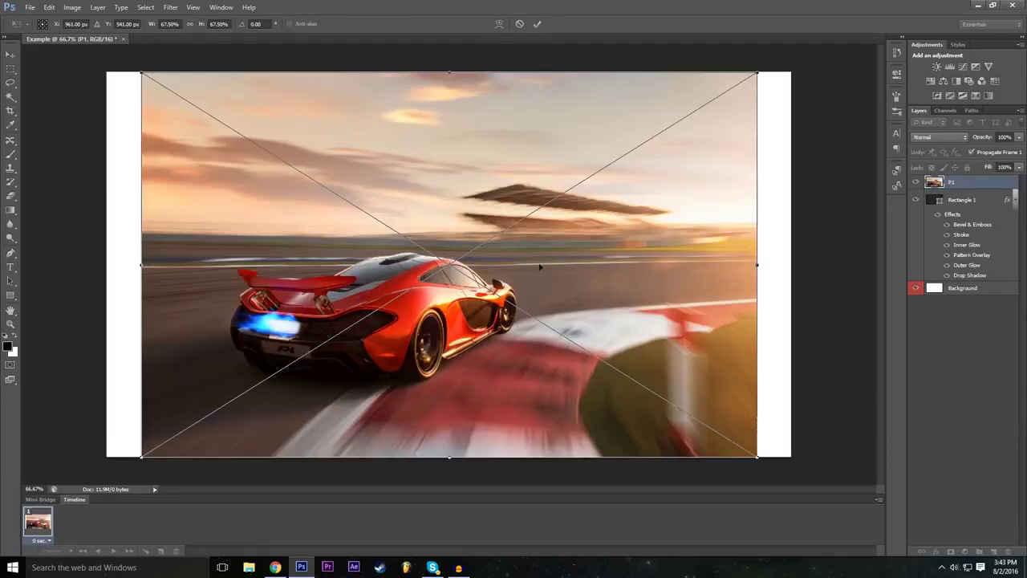
click(519, 24)
Open the P1 image as a separate document.
click(28, 7)
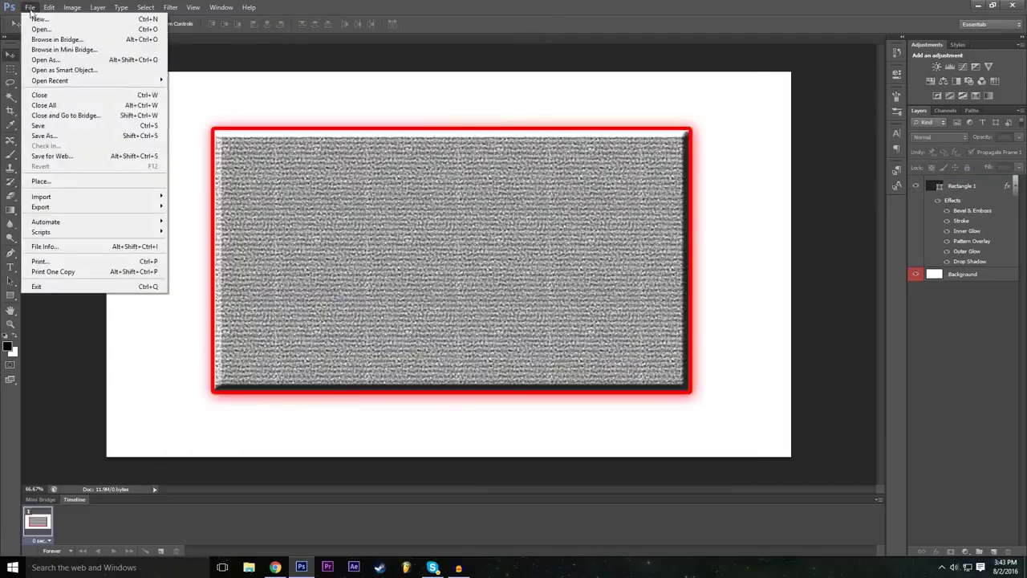
click(40, 30)
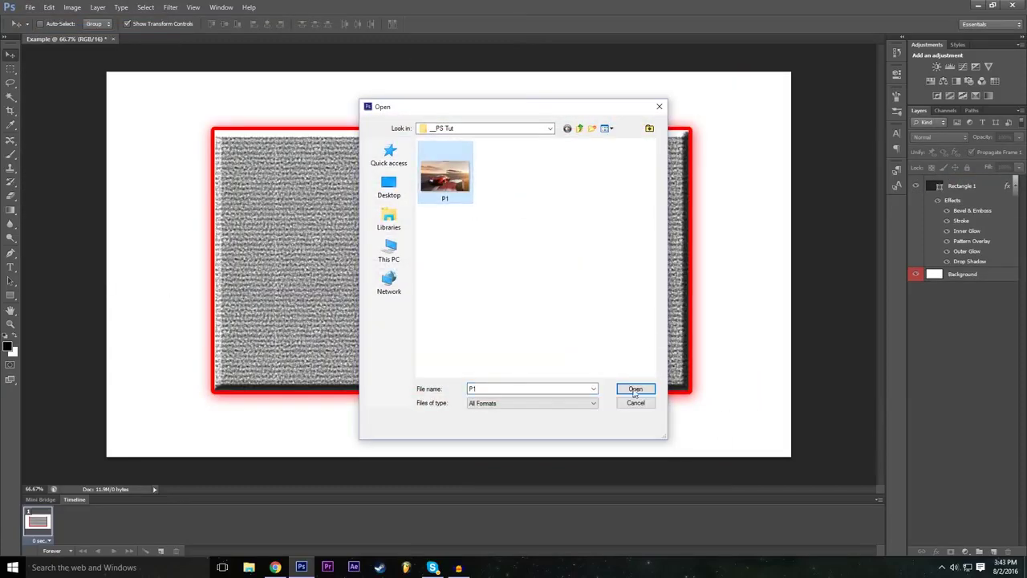
click(636, 389)
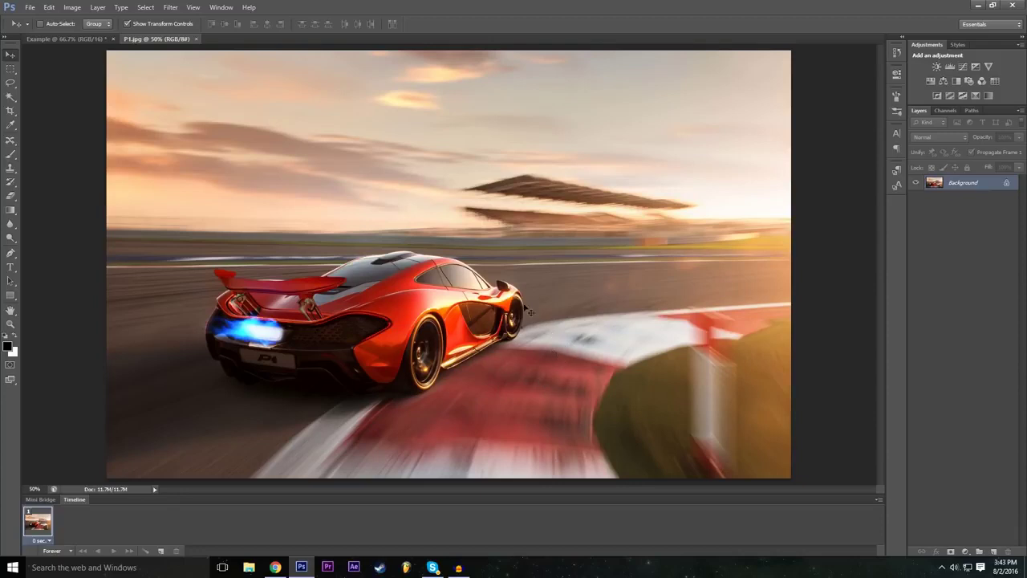
click(95, 40)
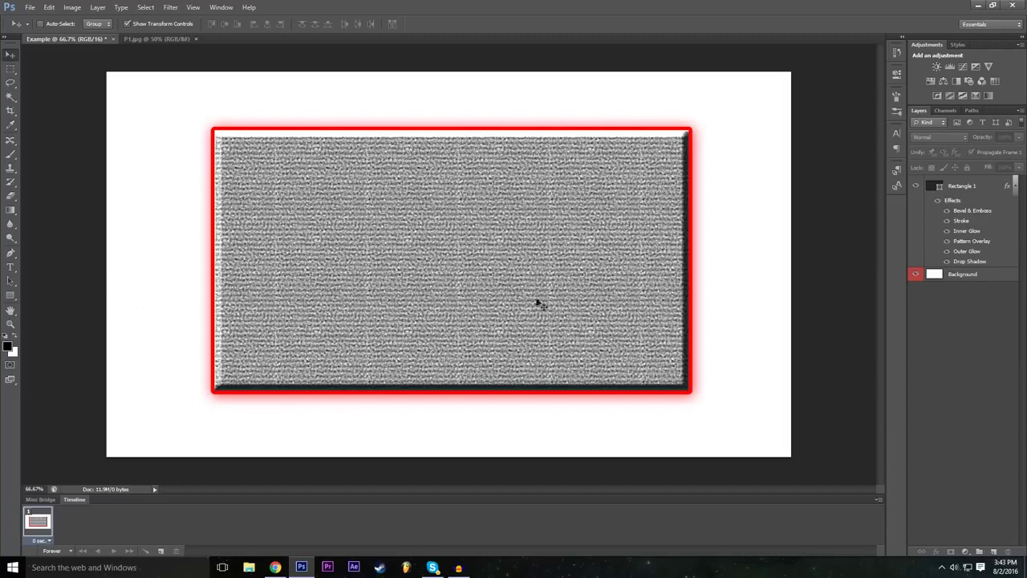
click(159, 38)
click(30, 7)
click(62, 181)
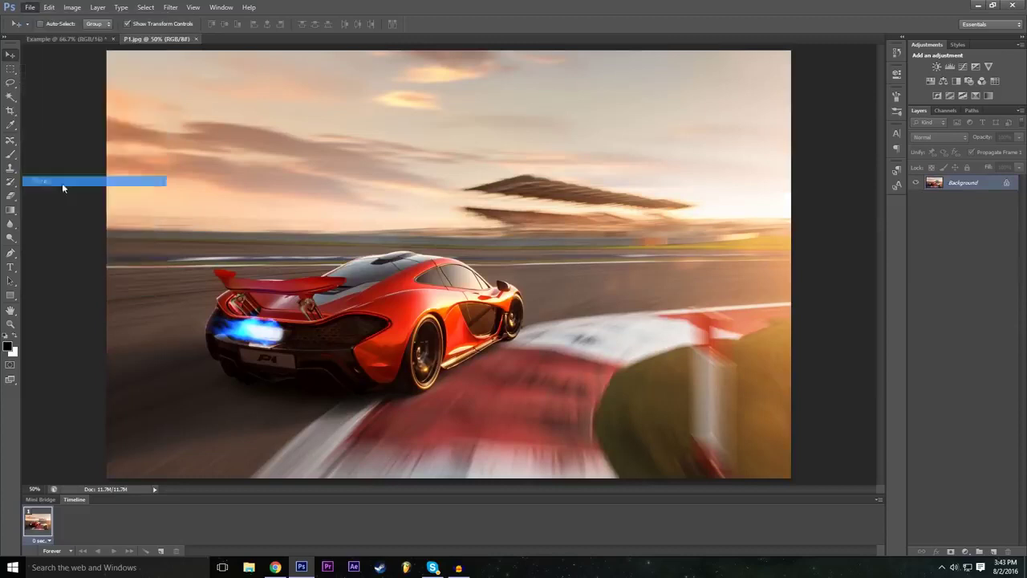
click(643, 428)
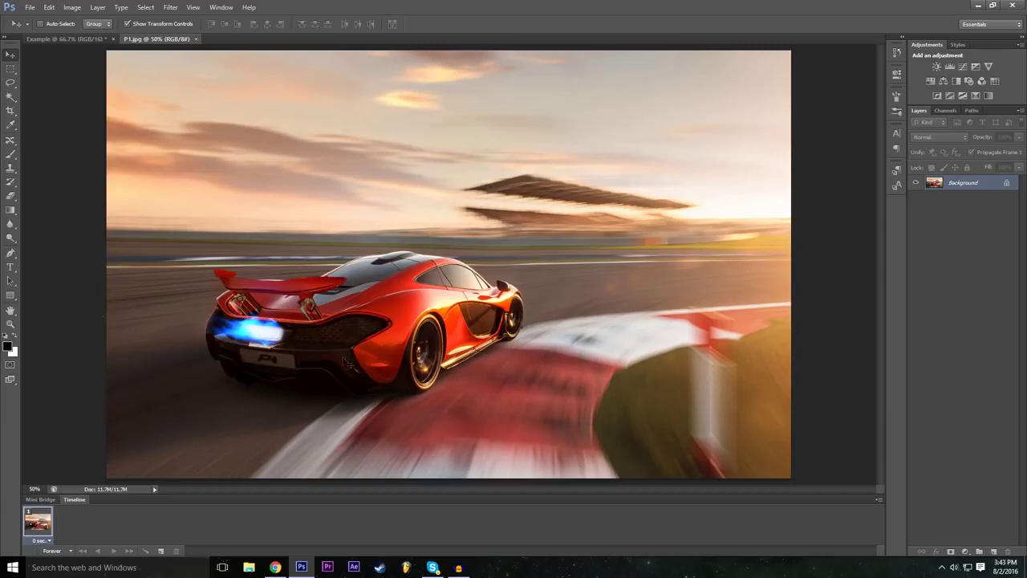
Take up the Lasso tool and inspect the car at 100% magnification, returning the view to 50%.
click(11, 83)
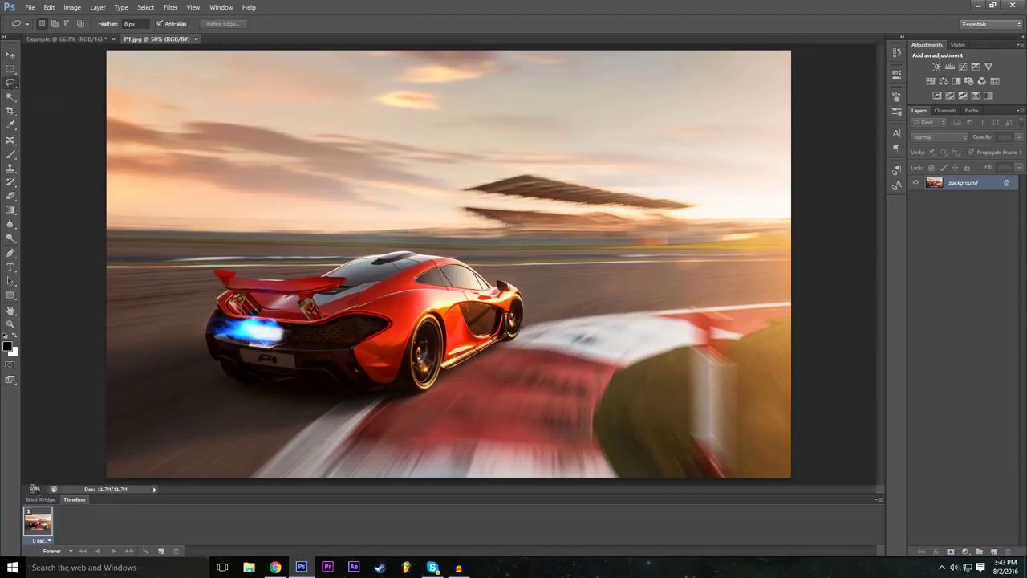
click(33, 489)
text(100)
key(Return)
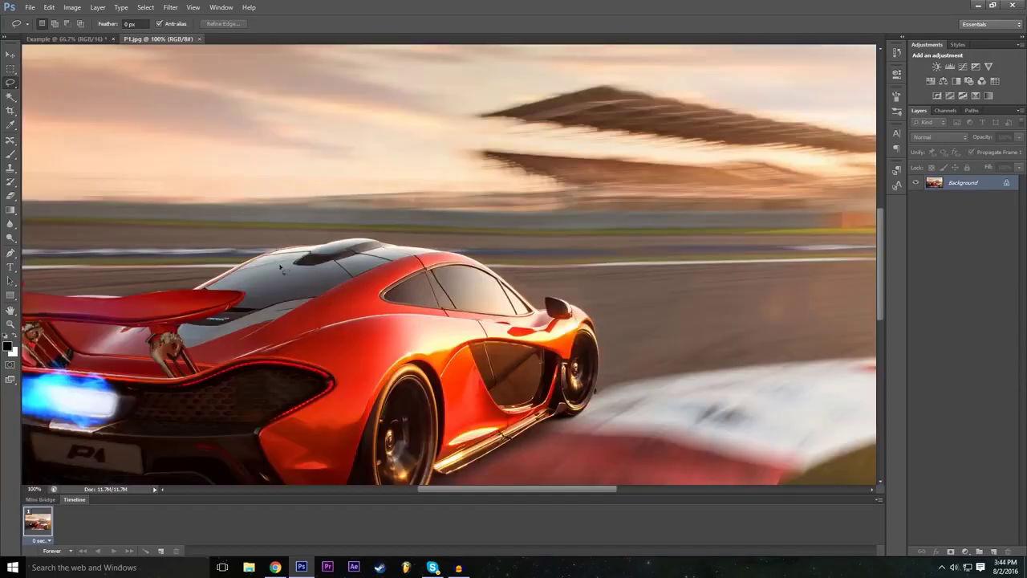
scroll(281, 269, down, 2)
scroll(529, 365, down, 2)
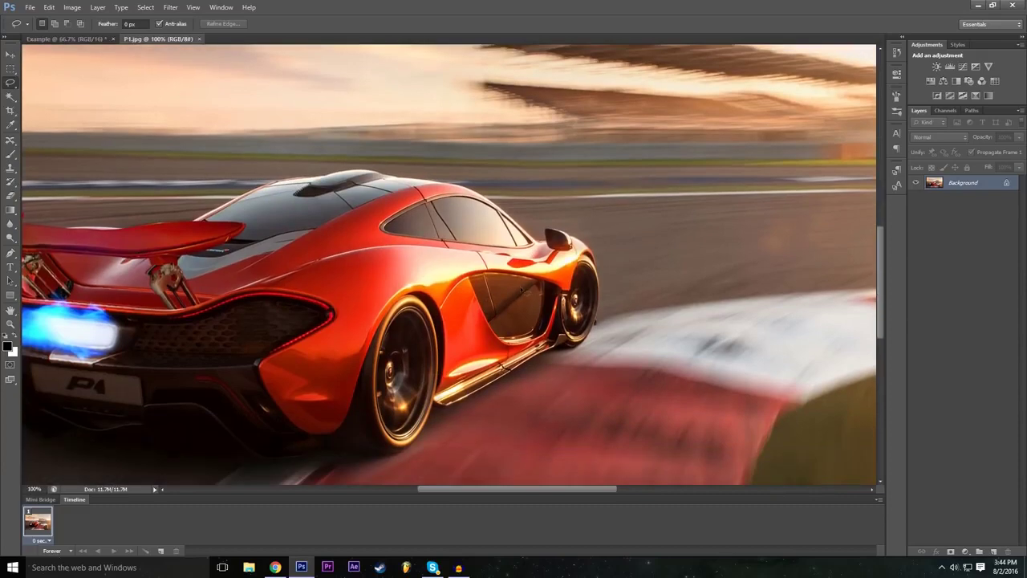
scroll(428, 418, down, 1)
drag(468, 490, 436, 491)
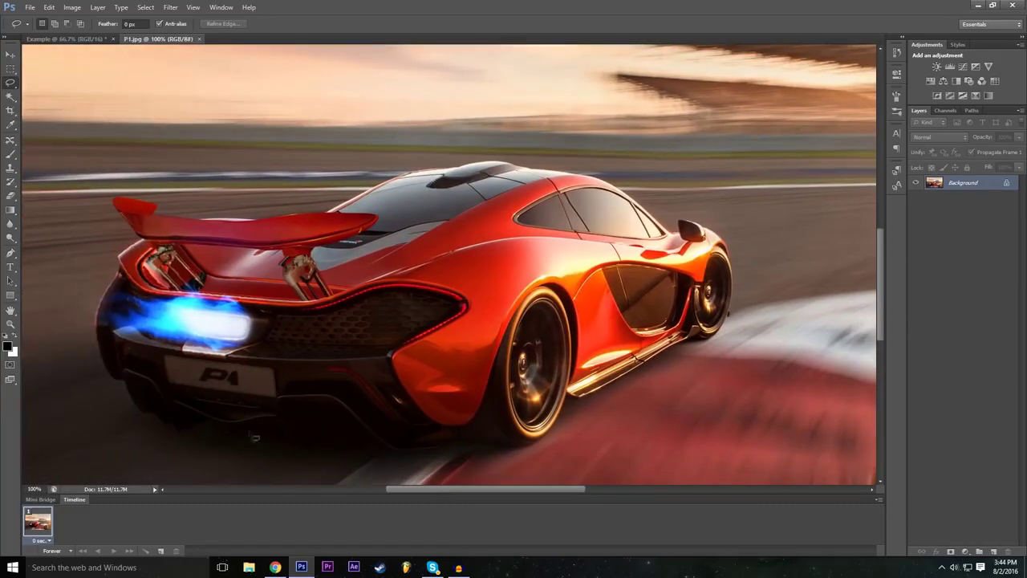
click(34, 489)
text(50)
key(Return)
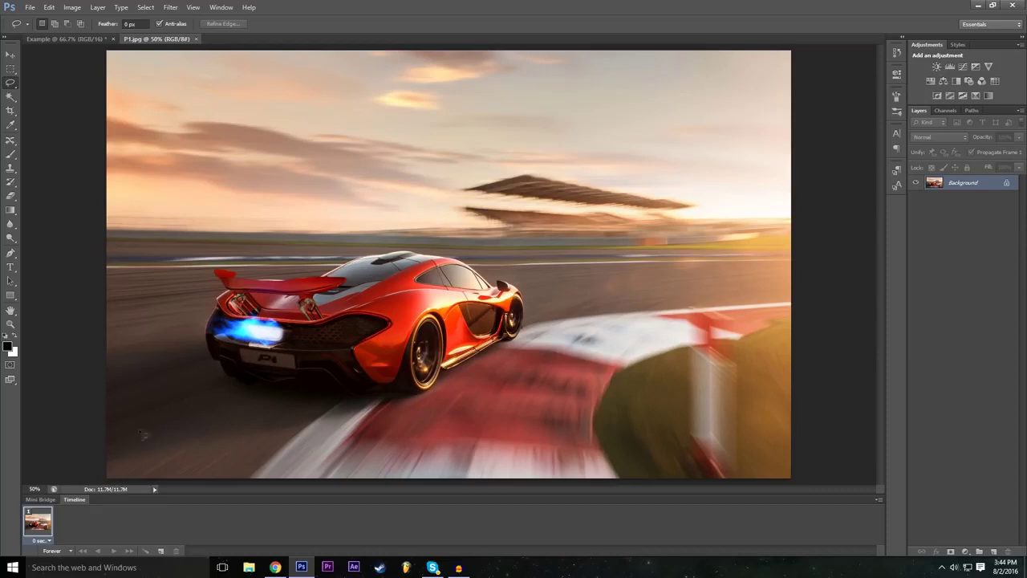
Trace a freehand lasso selection around the whole car at 100% magnification.
click(36, 489)
text(1200)
text(100)
key(Return)
scroll(518, 489, down, 3)
drag(517, 489, 488, 489)
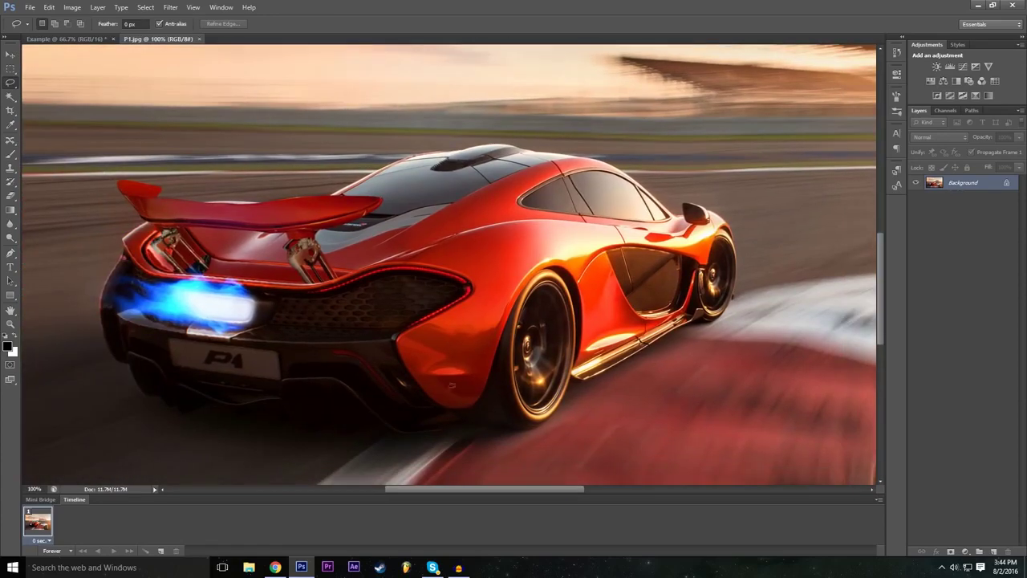
drag(883, 284, 883, 287)
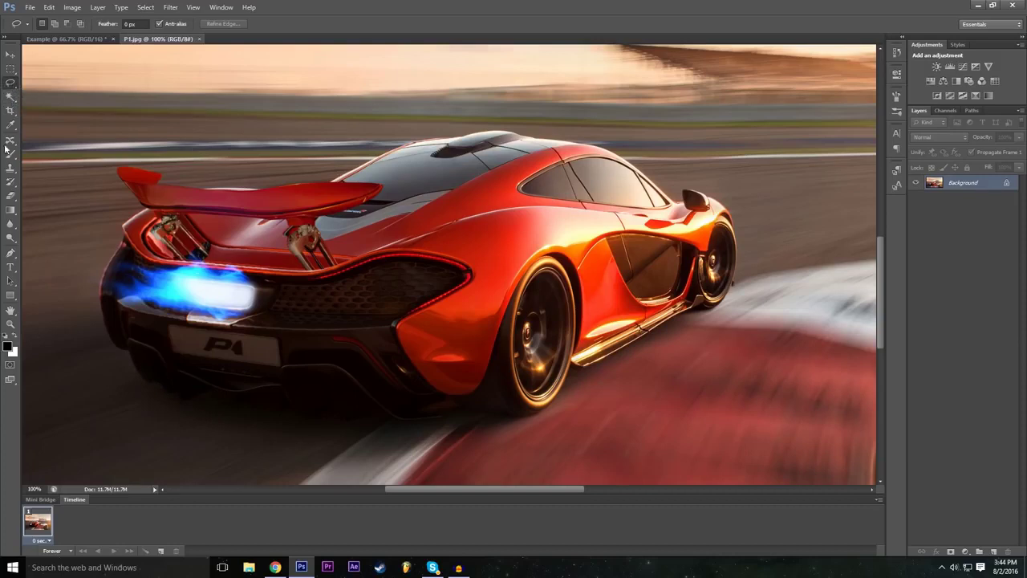
mouse_move(130, 352)
mouse_down()
mouse_move(173, 399)
mouse_move(211, 396)
mouse_move(313, 423)
mouse_move(379, 412)
mouse_move(403, 423)
mouse_move(514, 418)
mouse_up()
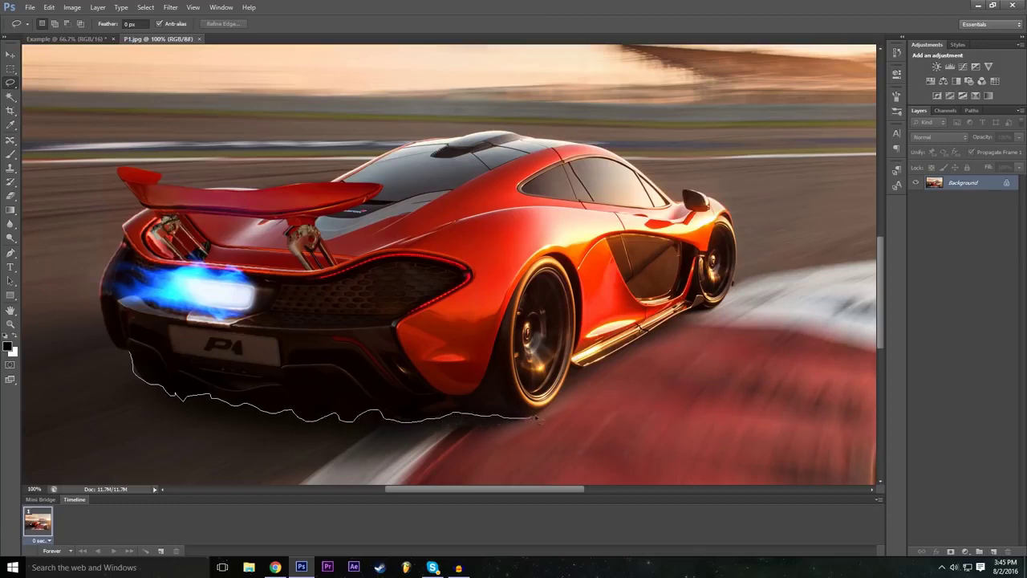
mouse_move(574, 375)
mouse_down()
mouse_move(684, 314)
mouse_move(711, 315)
mouse_move(731, 301)
mouse_move(735, 277)
mouse_up()
mouse_move(721, 202)
mouse_down()
mouse_move(682, 199)
mouse_move(683, 189)
mouse_move(605, 150)
mouse_move(491, 131)
mouse_move(414, 140)
mouse_move(317, 189)
mouse_up()
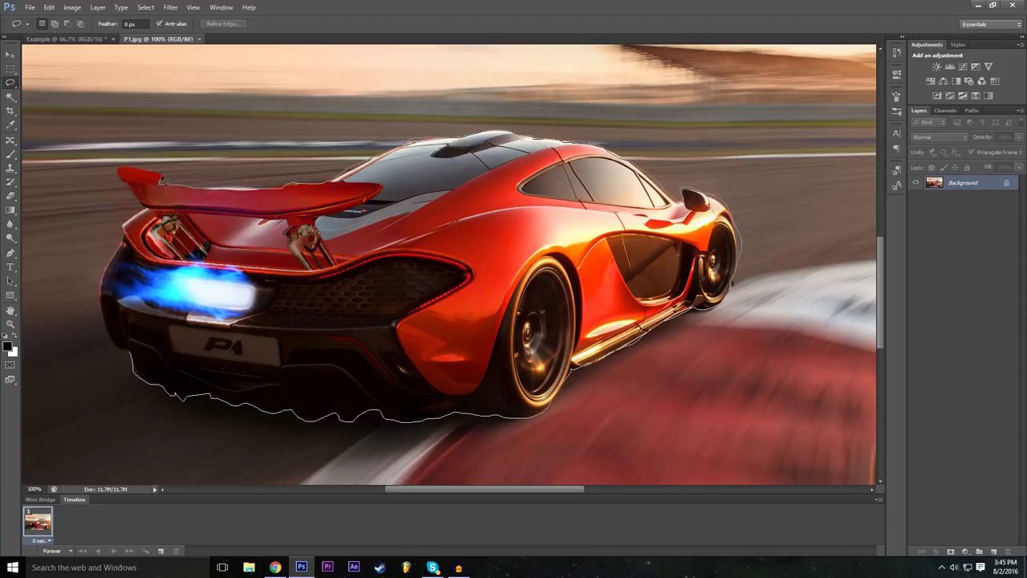
mouse_move(161, 178)
mouse_down()
mouse_move(120, 170)
mouse_move(130, 227)
mouse_move(102, 299)
mouse_move(106, 327)
mouse_move(133, 357)
mouse_up()
Convert the locked background into an editable layer named Mclaren, viewing the image at 50%.
scroll(474, 343, down, 1)
scroll(473, 344, up, 1)
click(35, 489)
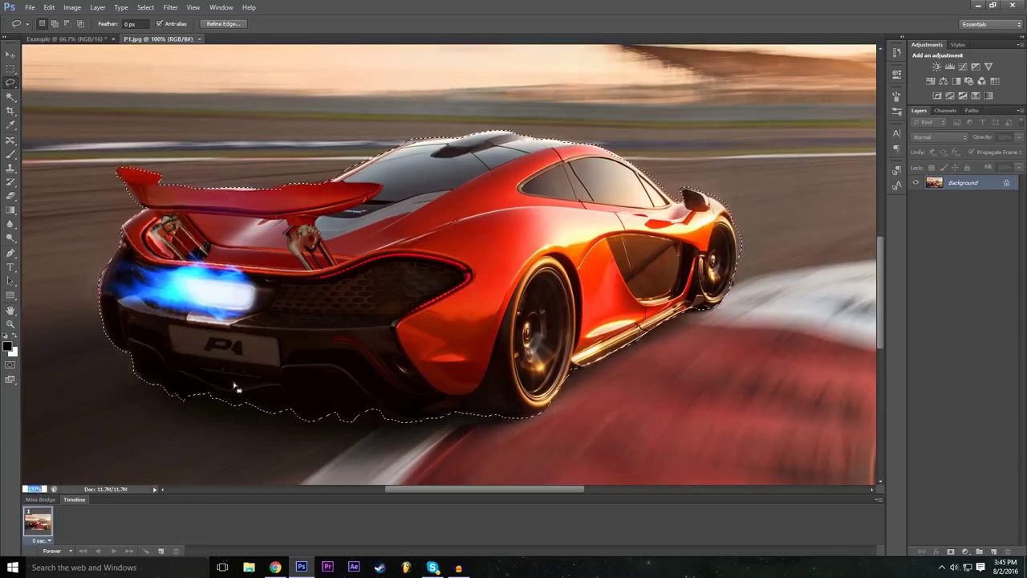
text(50)
key(Return)
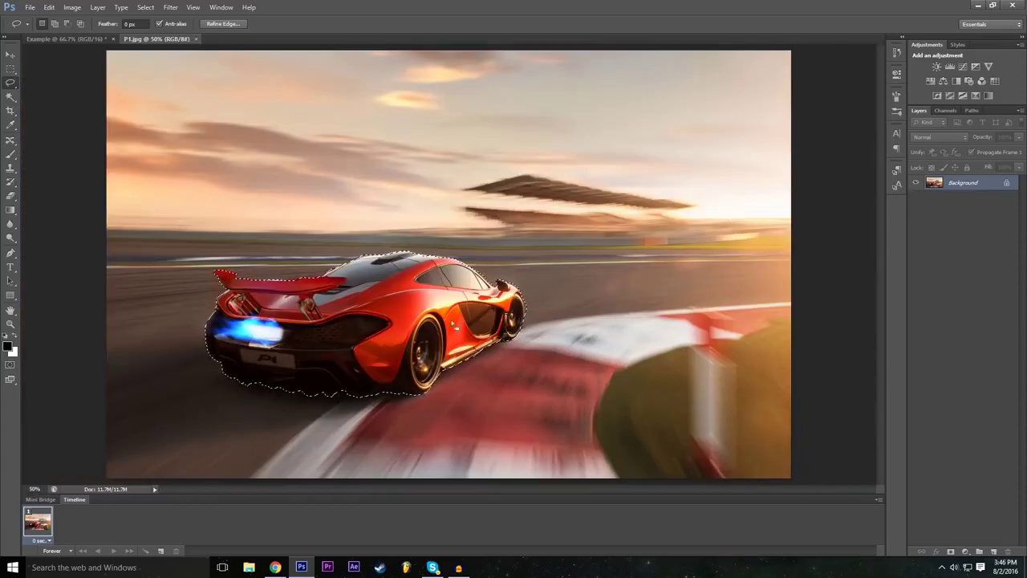
double_click(1009, 186)
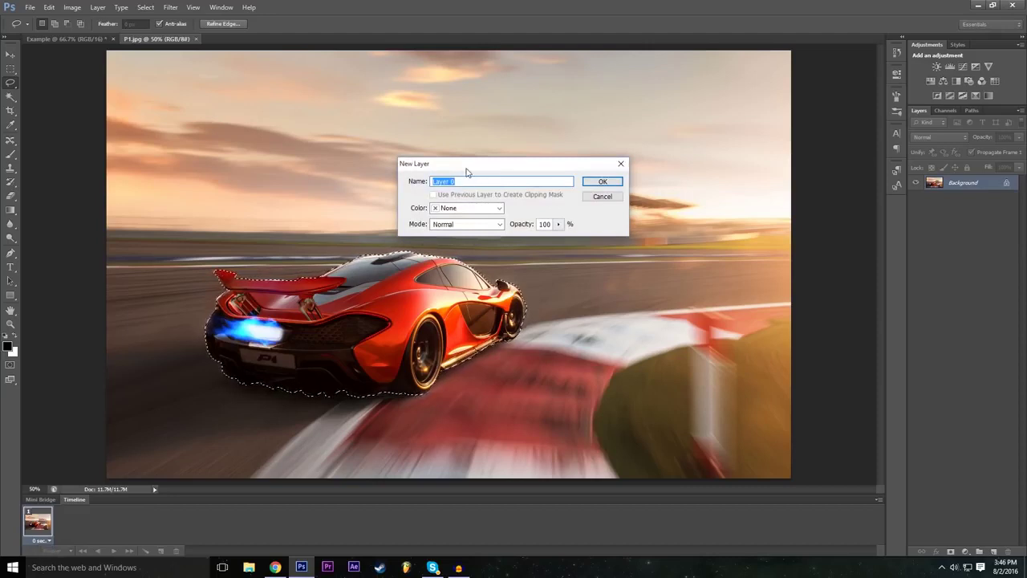
text(Mclaren)
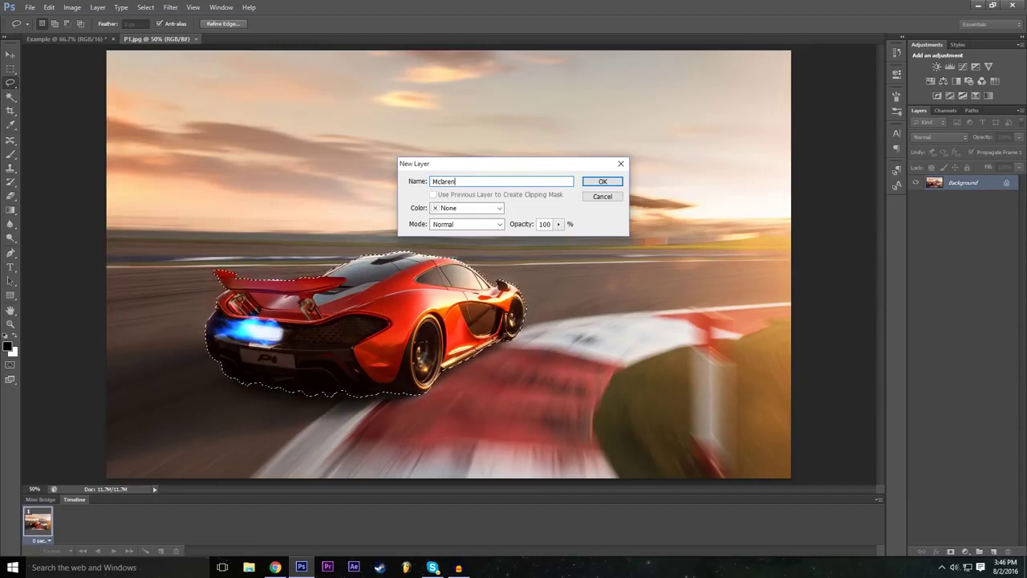
key(Return)
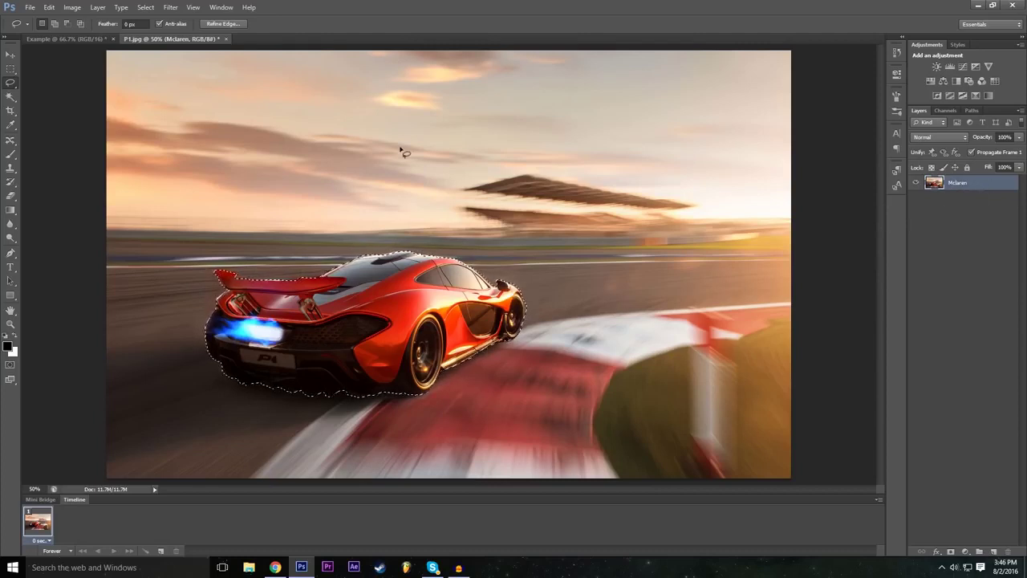
Copy the selected car onto a new layer and toggle the Mclaren layer off and on to check the cutout.
key(ctrl+c)
key(ctrl+v)
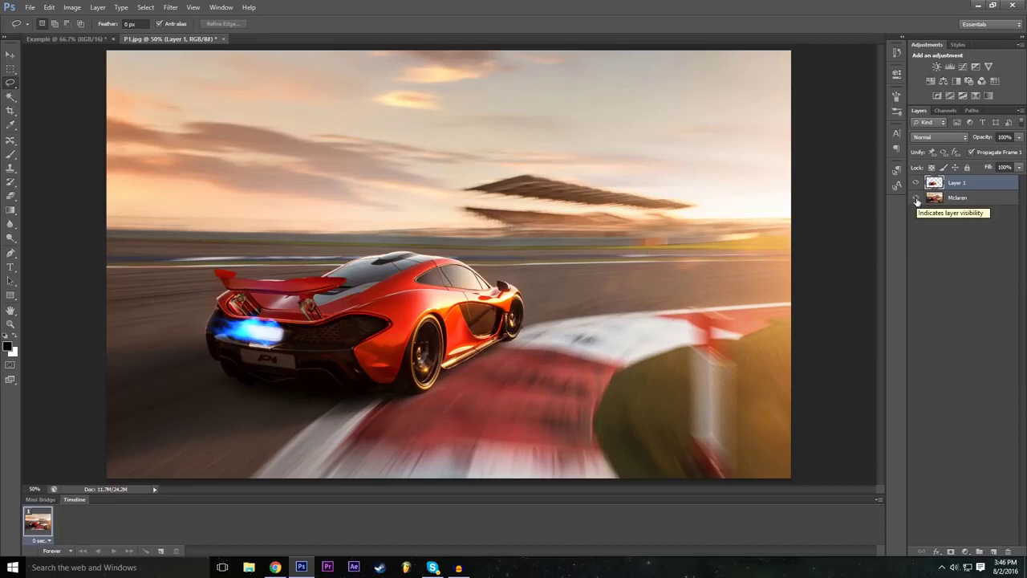
click(916, 198)
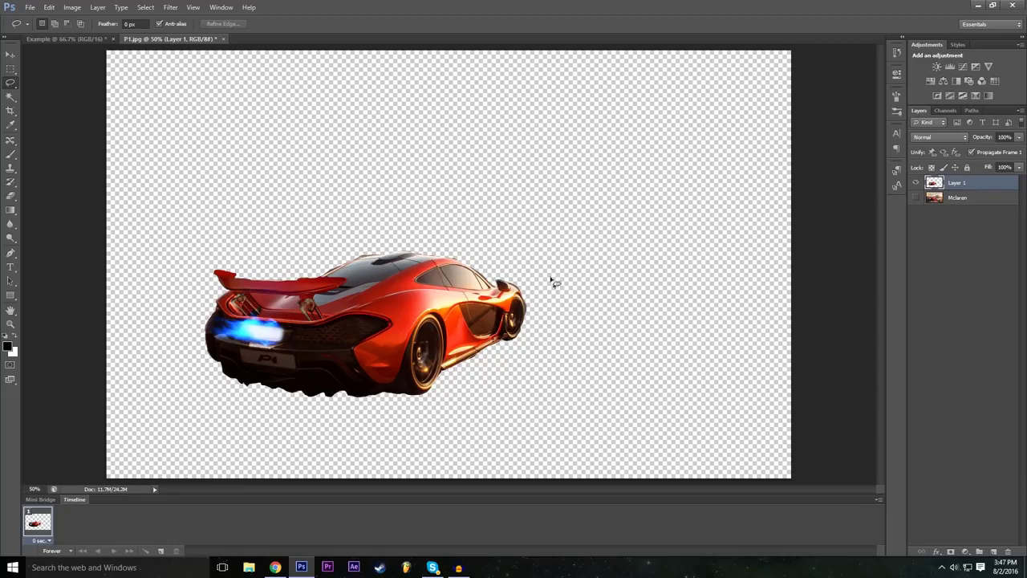
click(916, 198)
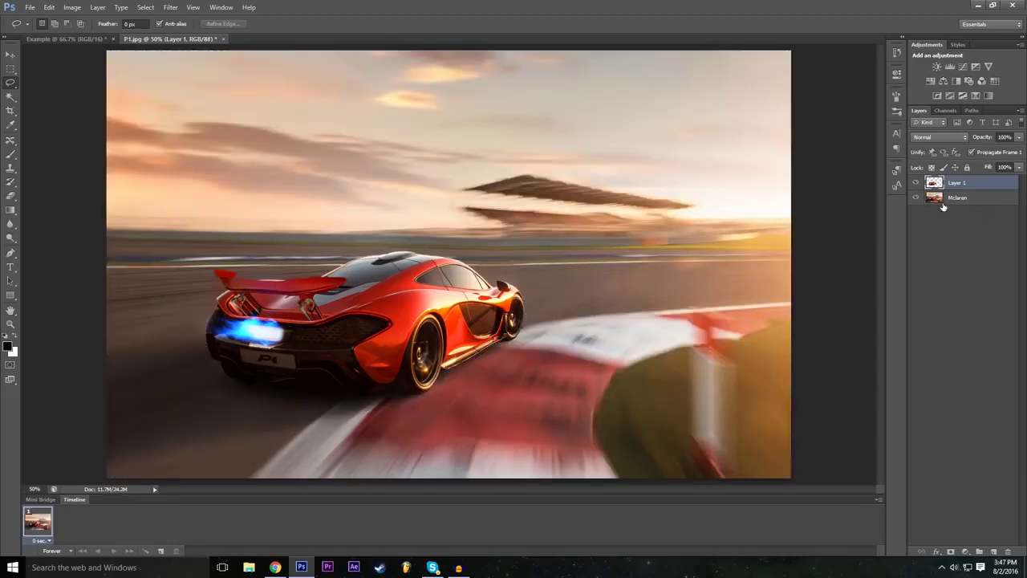
Move the car cutout around the track, leaving it slightly above and to the right of the original car.
click(10, 53)
mouse_move(411, 313)
mouse_down()
mouse_move(571, 329)
mouse_move(411, 314)
mouse_up()
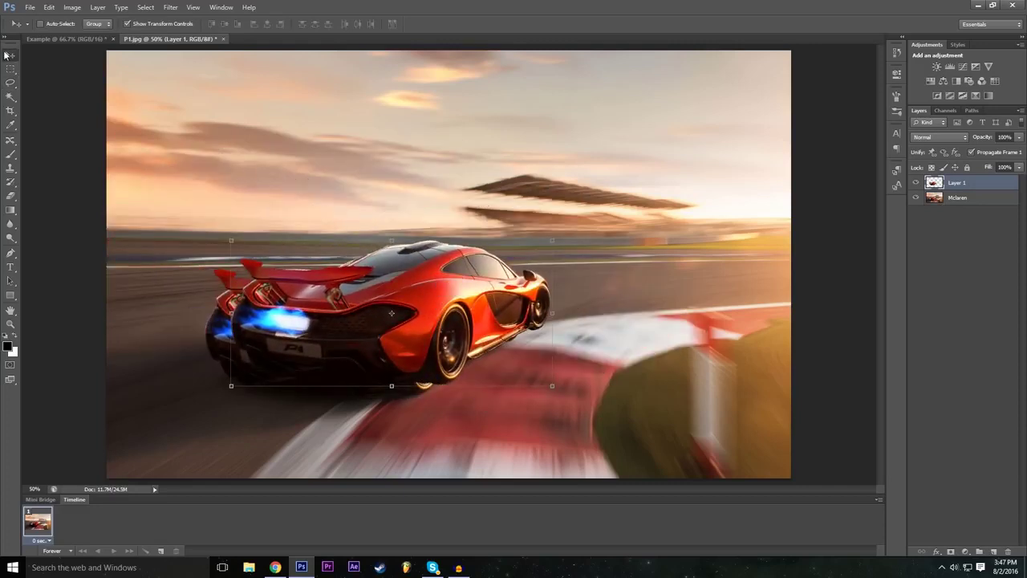
drag(445, 329, 544, 355)
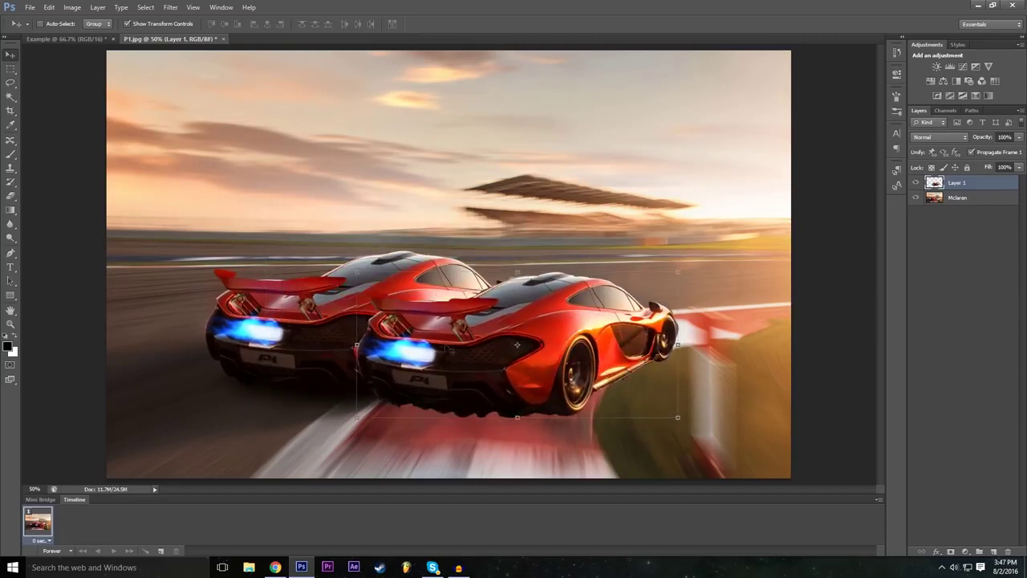
drag(498, 399, 424, 357)
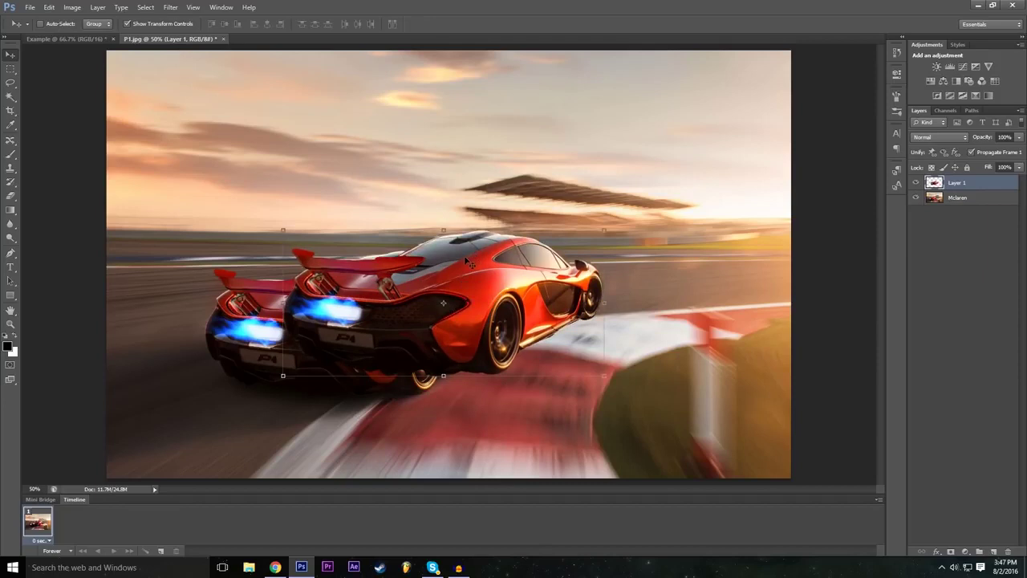
Start a free transform of the car cutout and try flipping it upside down with a vertical scale of -100%, undoing the flip.
key(ctrl+t)
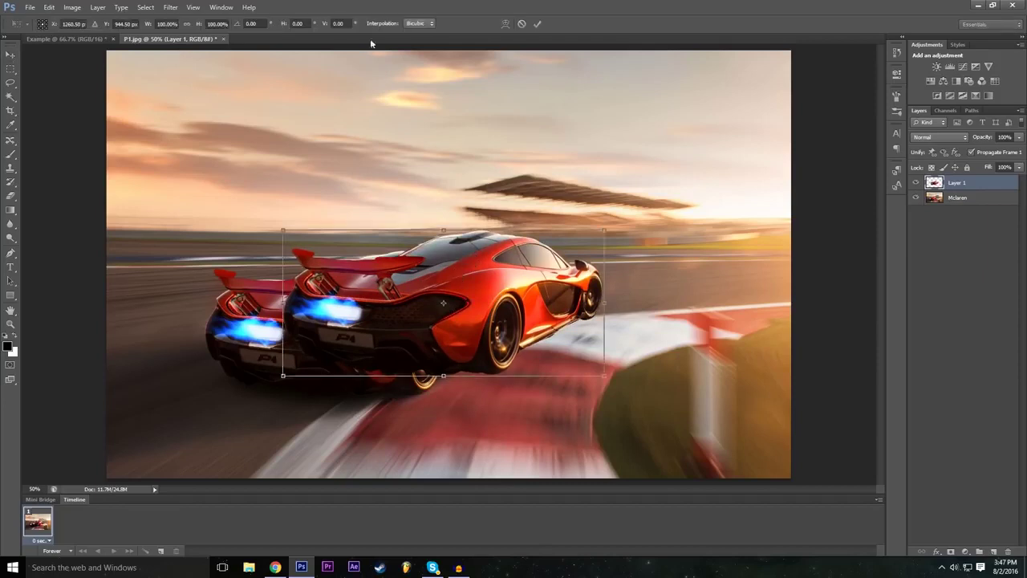
click(207, 23)
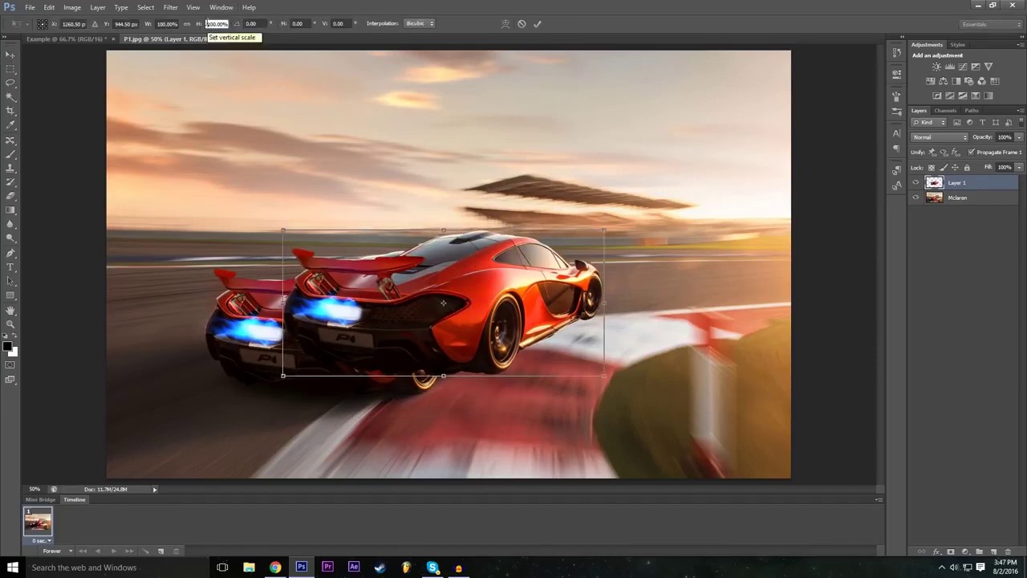
double_click(217, 24)
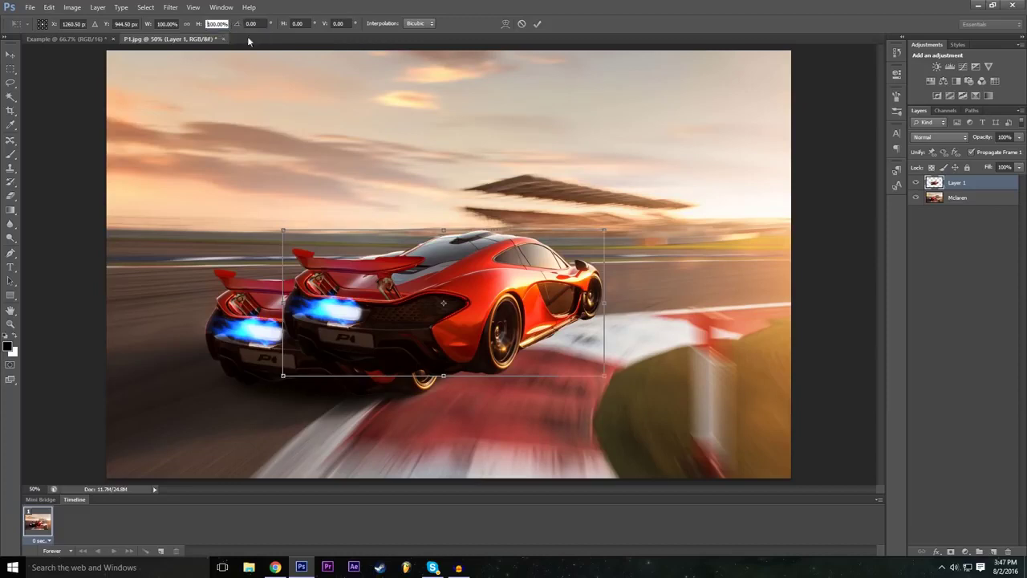
text(-100)
key(Return)
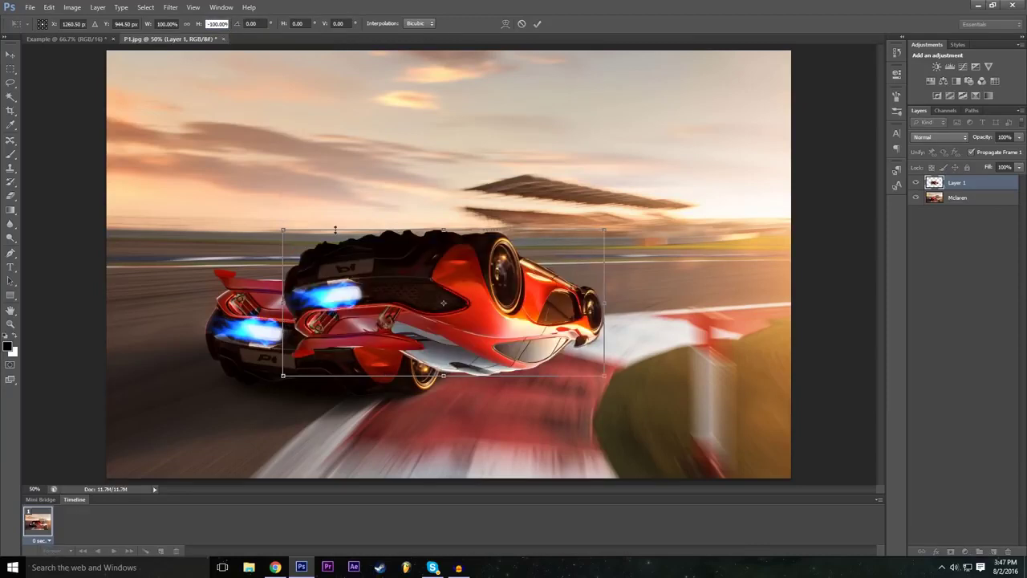
key(ctrl+z)
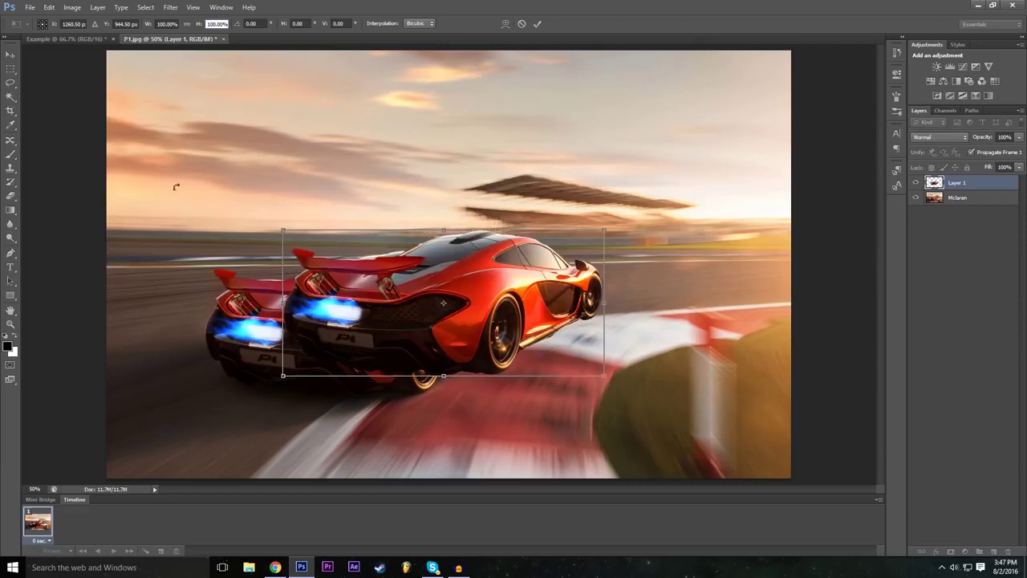
Mirror the car cutout with a horizontal scale of -100% and place it to the right, facing the original car.
double_click(158, 23)
text(-100)
key(Return)
drag(434, 325, 685, 337)
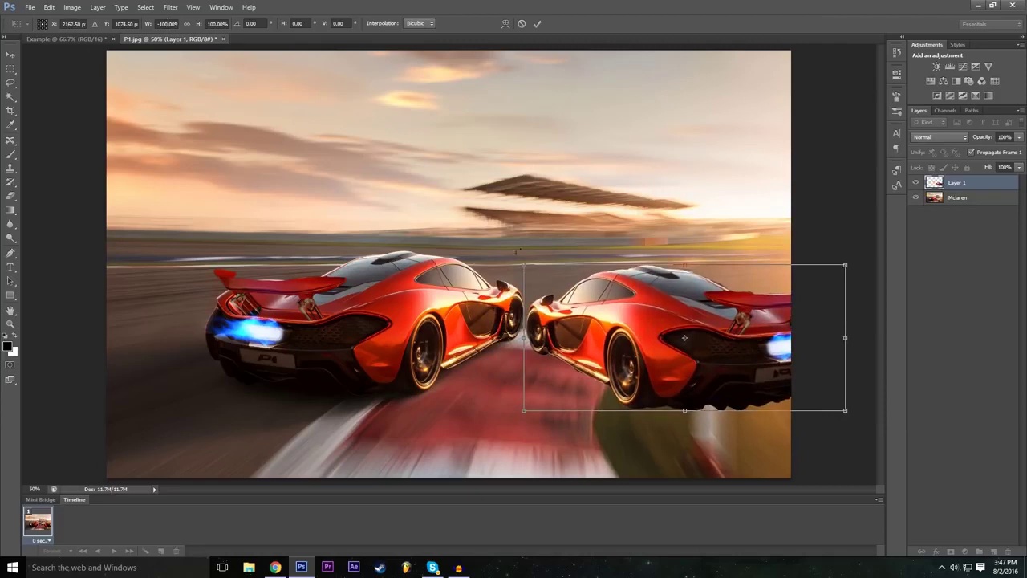
Try moving the mirrored car over the original and narrowing it, and reset its horizontal scale to -100%.
drag(616, 350, 366, 306)
drag(596, 296, 523, 296)
click(166, 23)
double_click(175, 21)
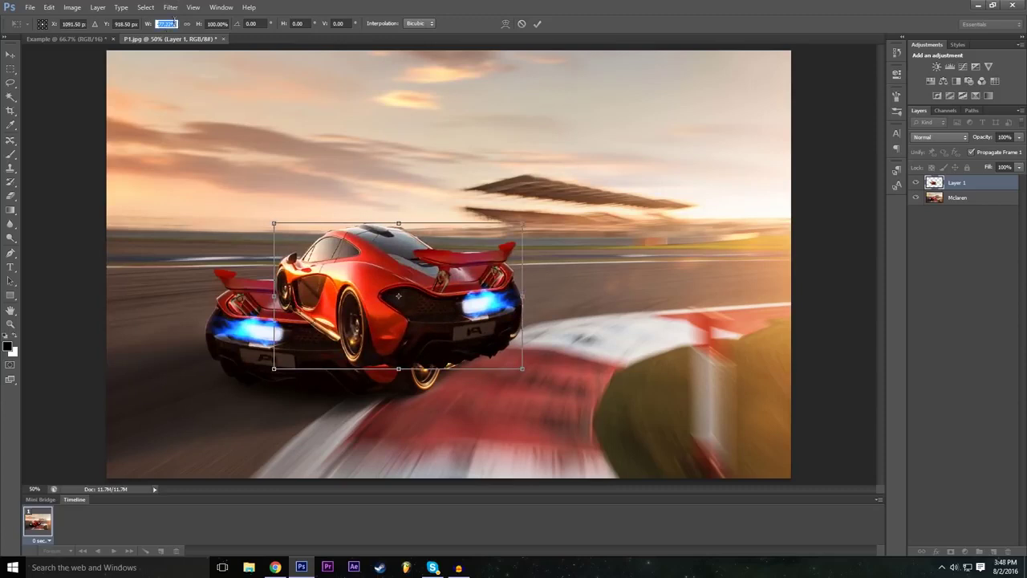
text(100)
Place the mirrored car right of the original, rotate it clockwise about 9°, shift it slightly down and apply the transform.
drag(399, 296, 688, 335)
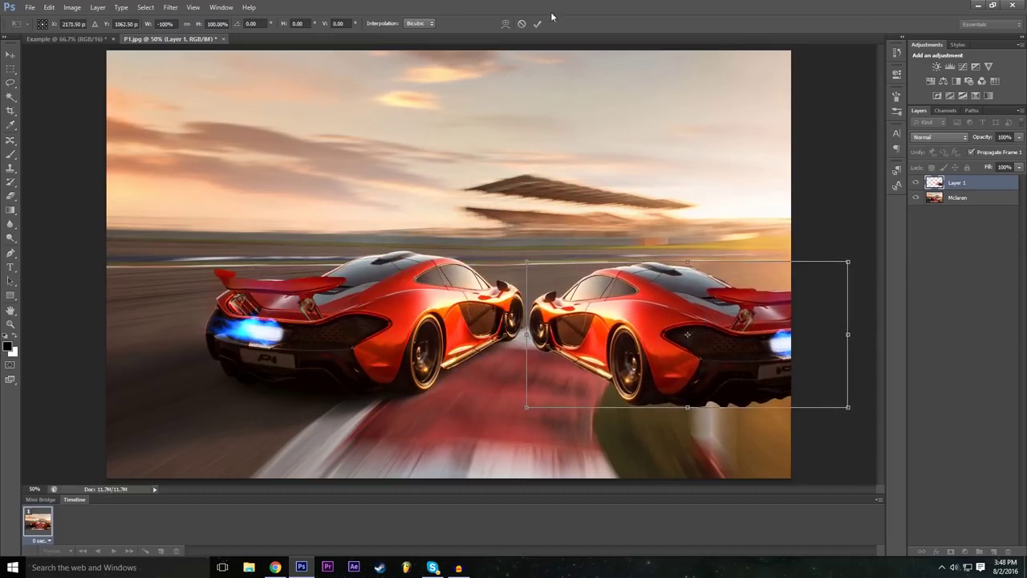
drag(529, 249, 550, 232)
drag(643, 300, 646, 330)
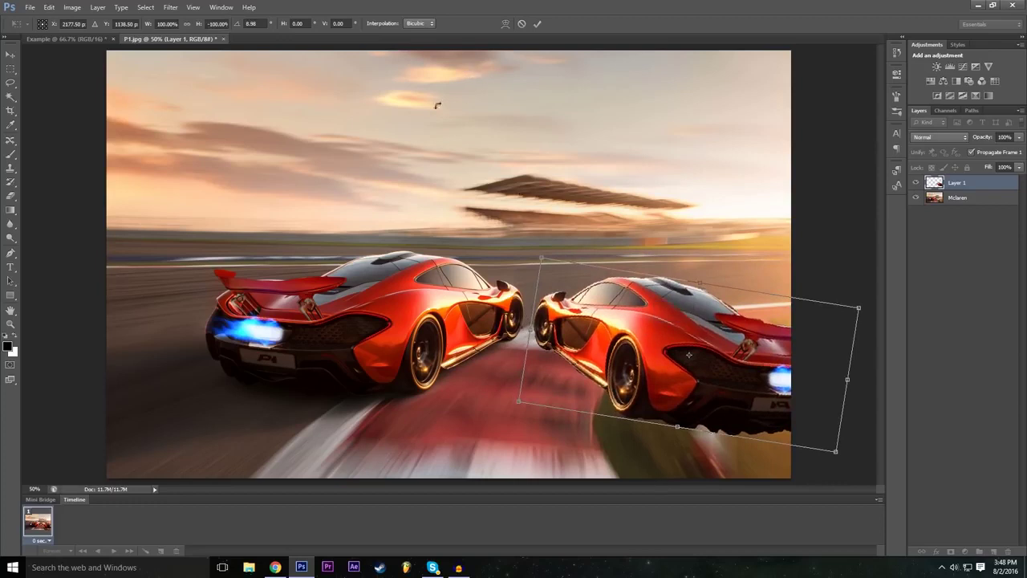
click(537, 24)
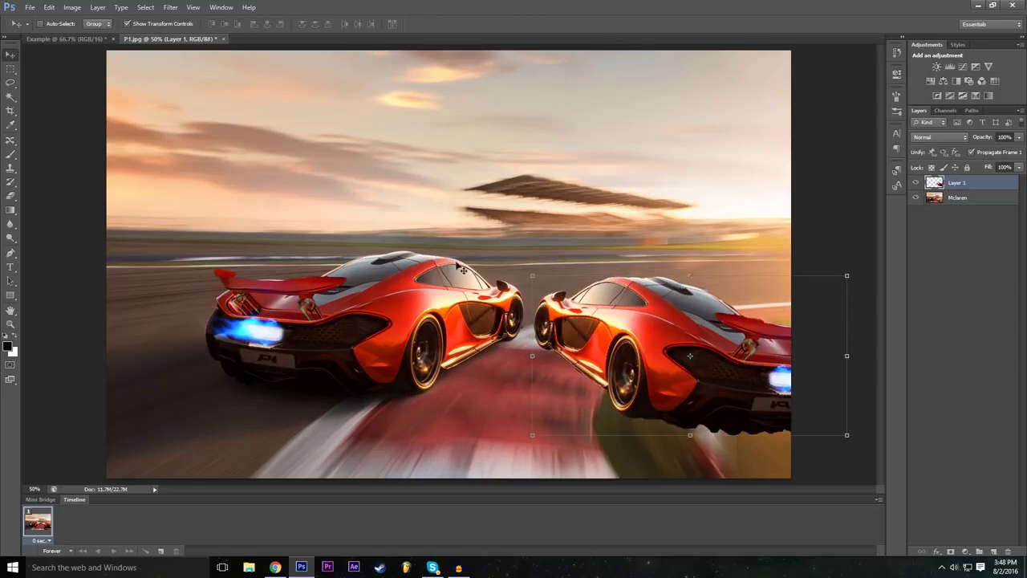
Add a drop shadow to the mirrored car's layer through its blending options and increase the shadow's size.
click(937, 552)
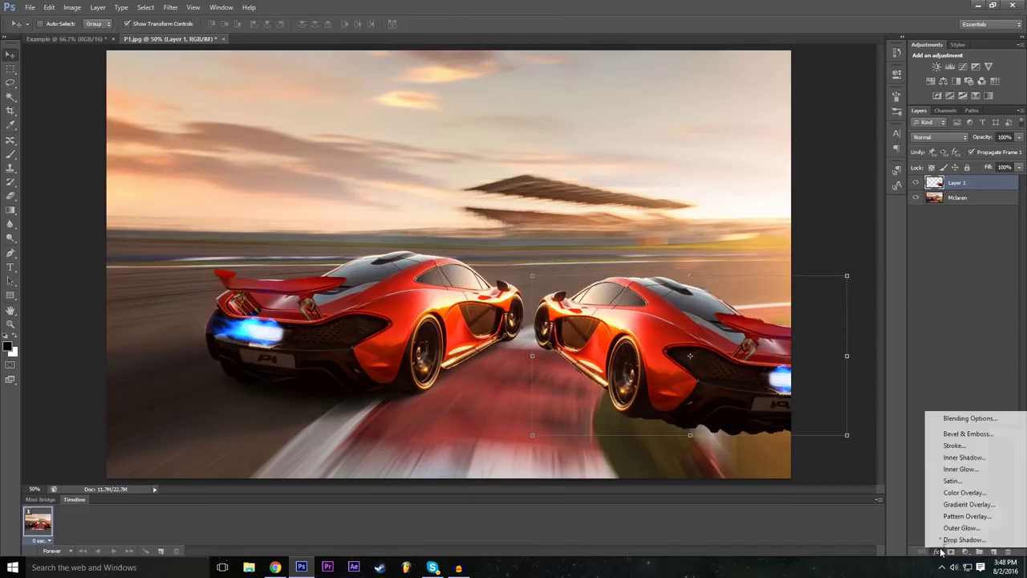
click(951, 420)
drag(489, 245, 439, 187)
click(232, 348)
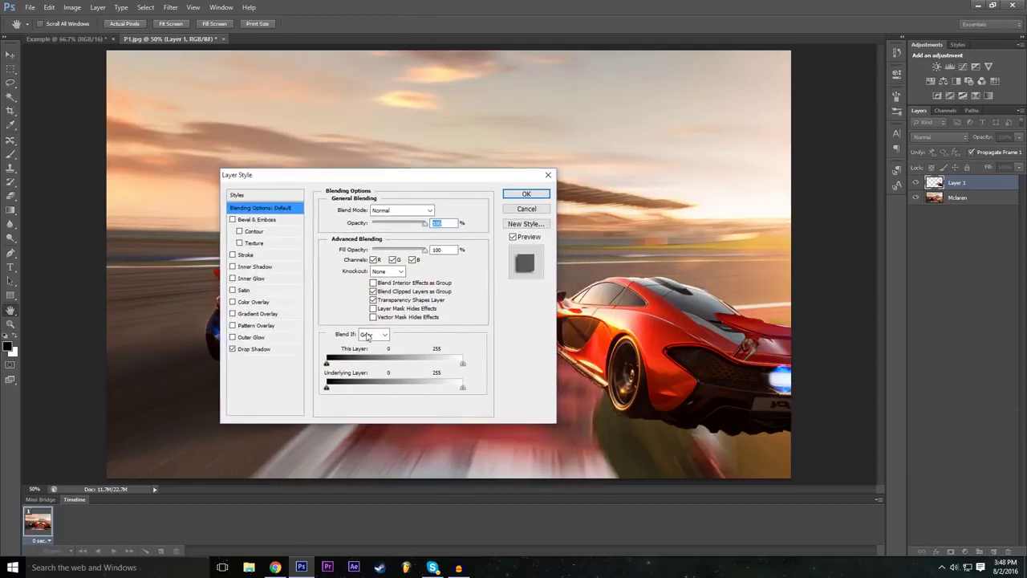
drag(377, 174, 300, 176)
click(181, 351)
drag(297, 283, 304, 283)
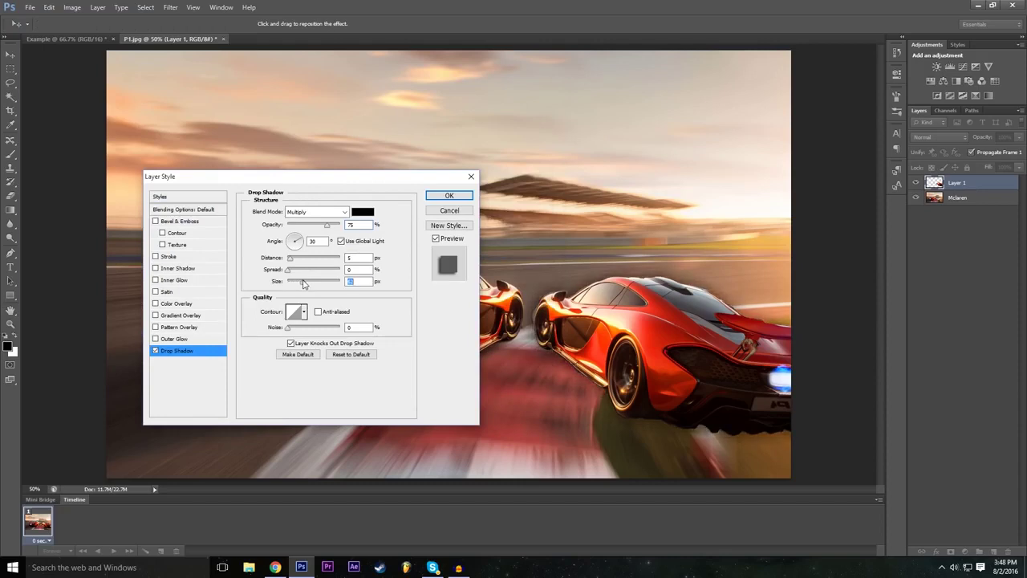
Add an enlarged outer glow around the mirrored car, apply the layer style and deselect the layers.
click(198, 339)
drag(290, 303, 305, 305)
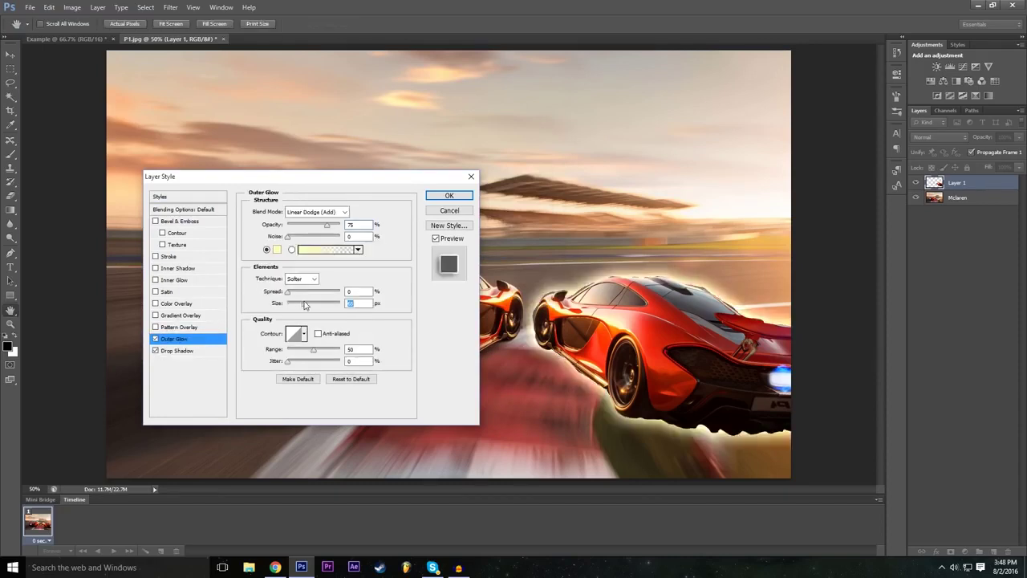
drag(360, 177, 410, 204)
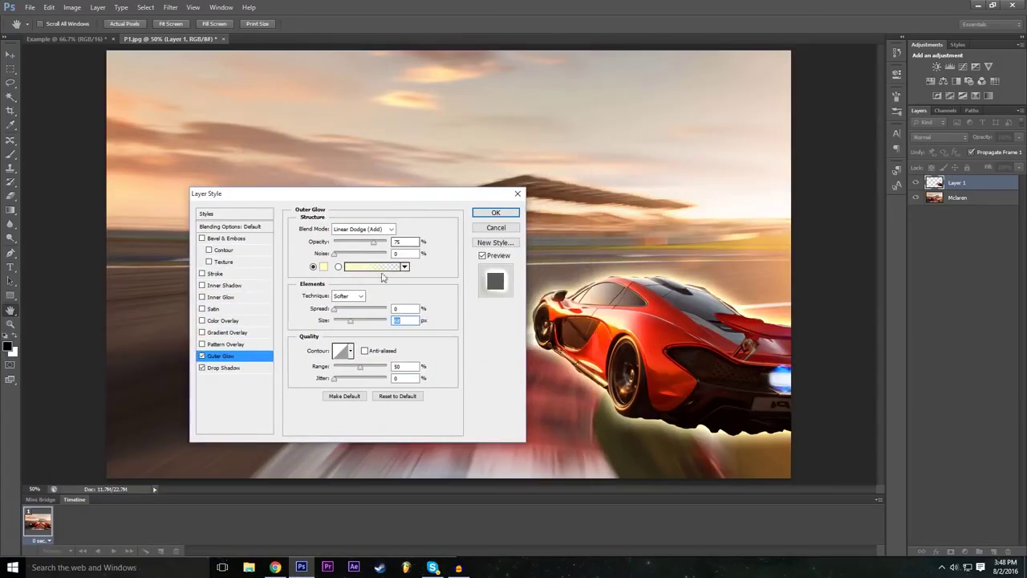
click(496, 212)
click(976, 371)
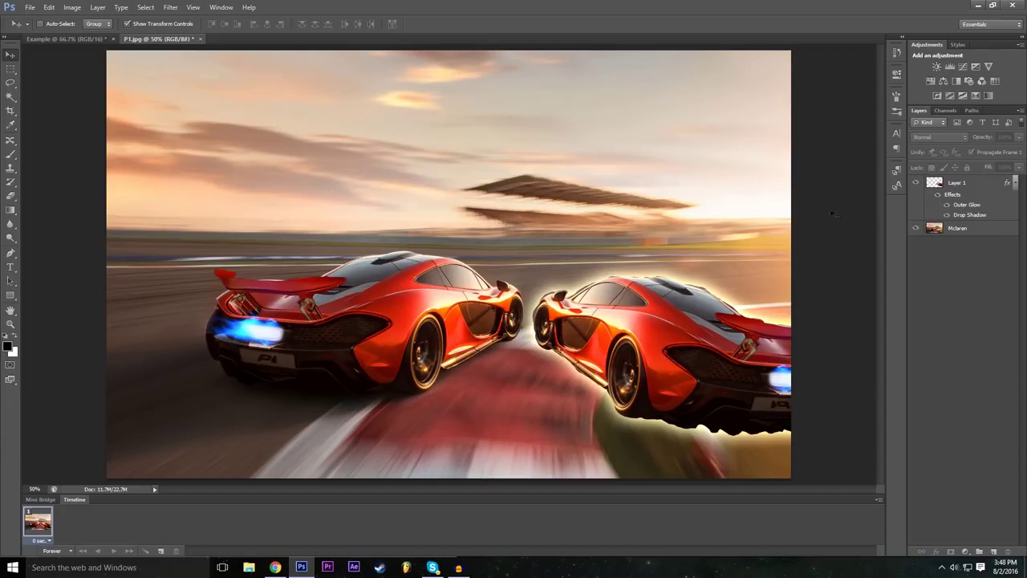
click(931, 189)
click(960, 344)
Create a Brightness/Contrast adjustment layer with the default name, no color label and Normal mode.
click(97, 7)
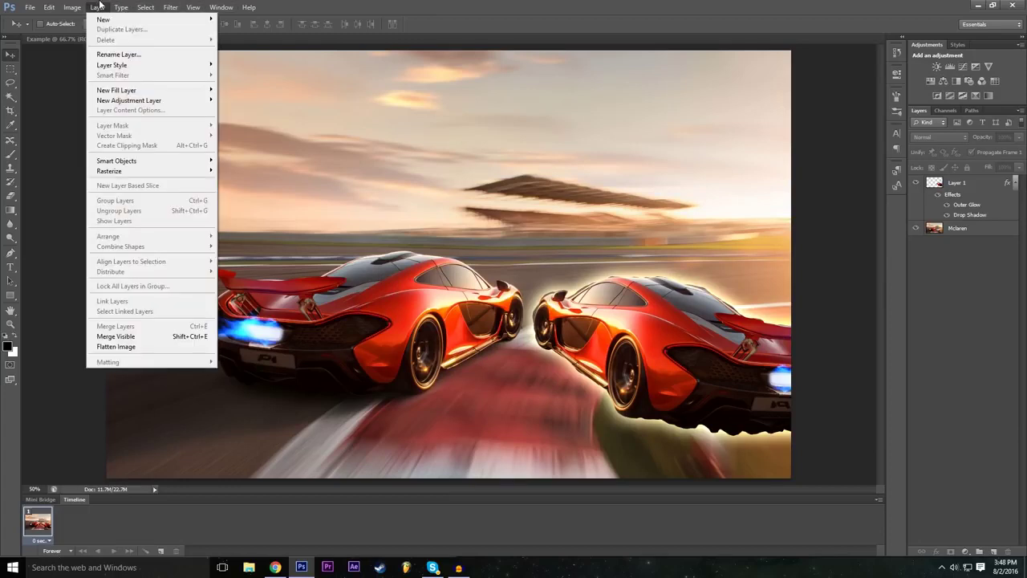
mouse_move(103, 19)
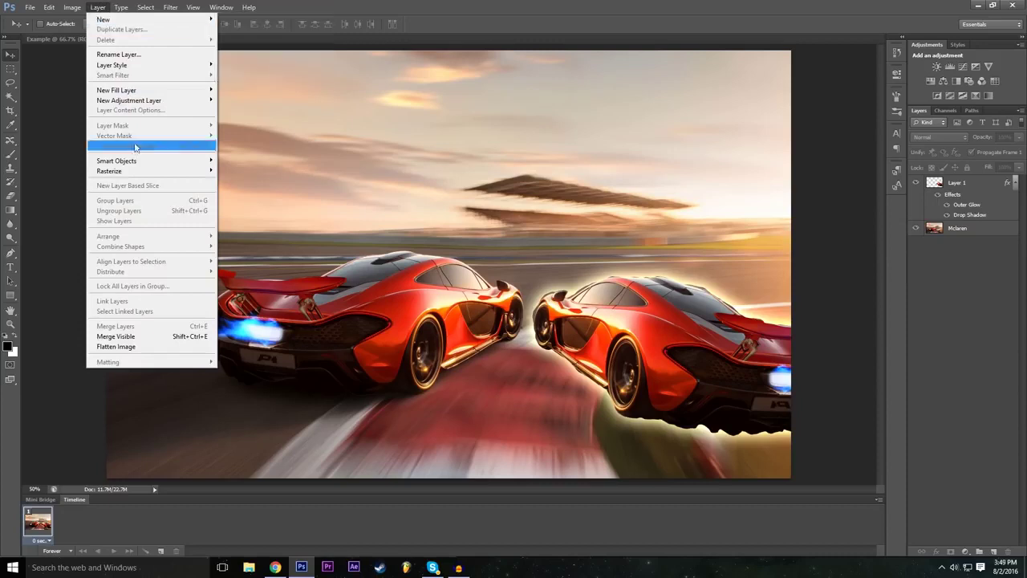
mouse_move(149, 100)
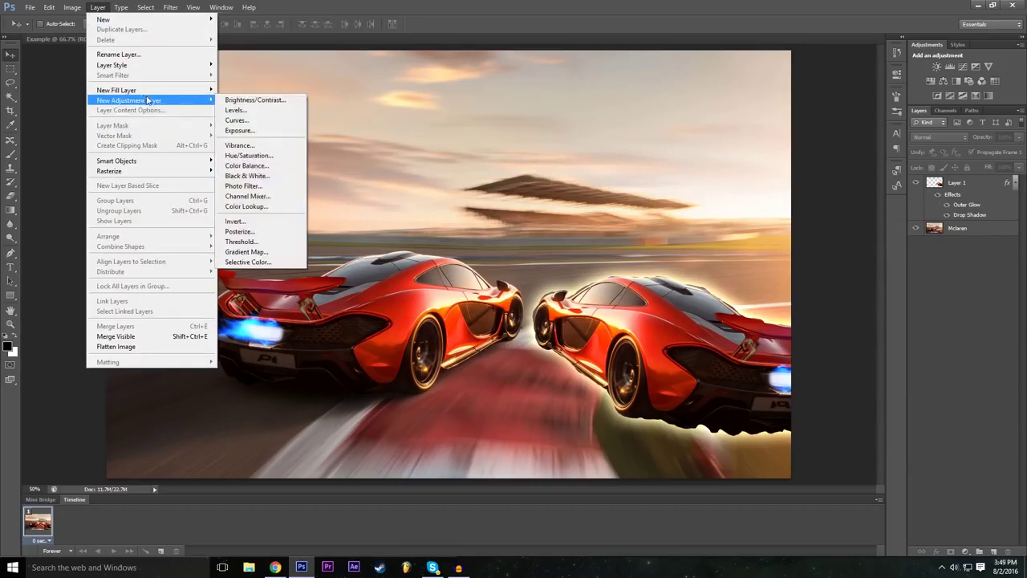
click(275, 105)
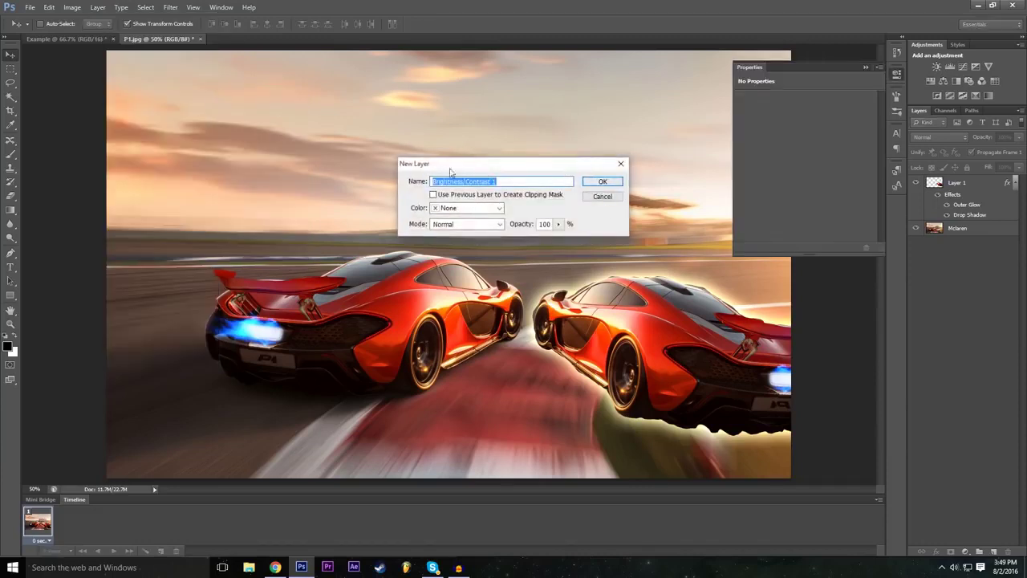
click(478, 210)
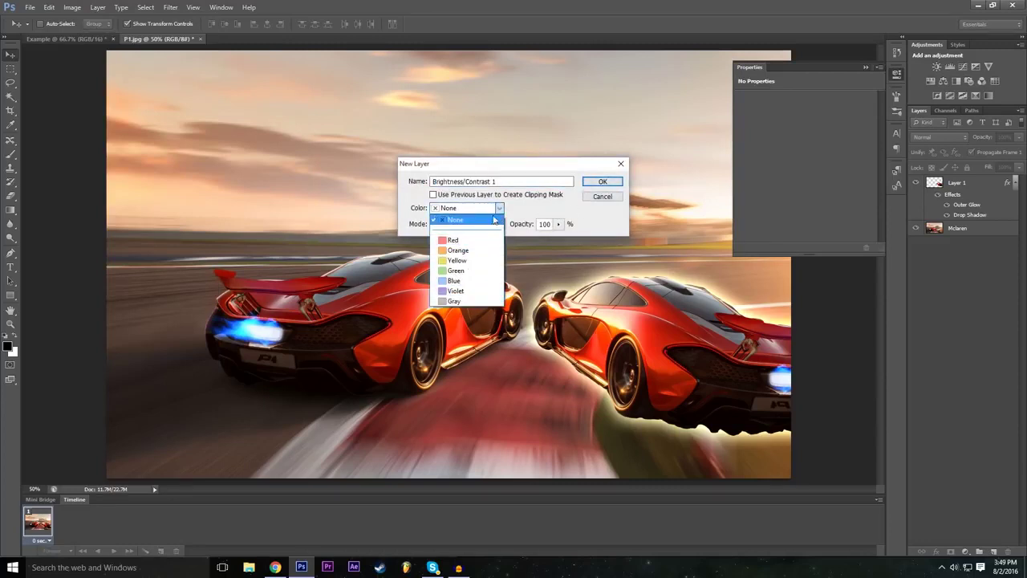
click(453, 219)
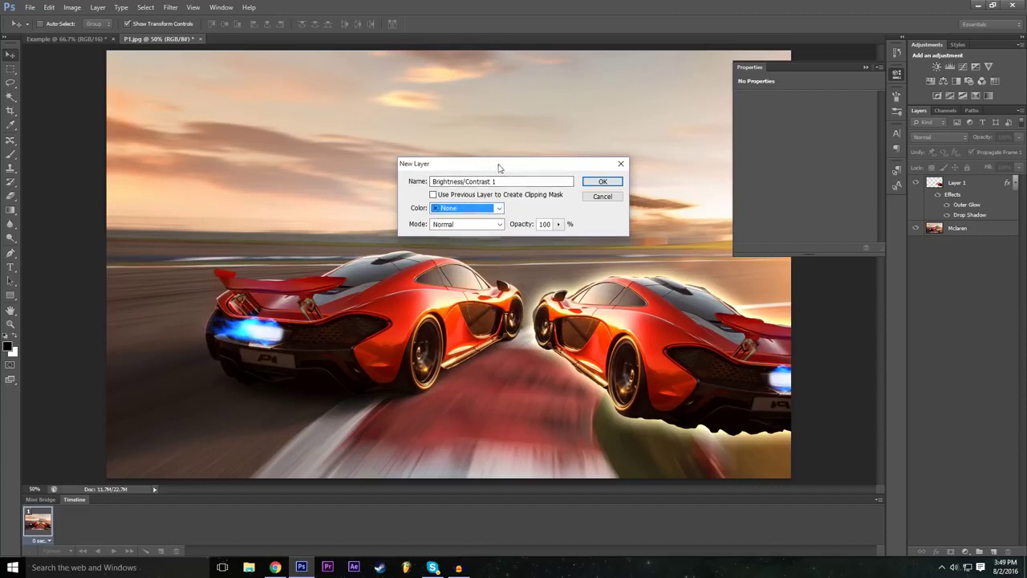
click(603, 183)
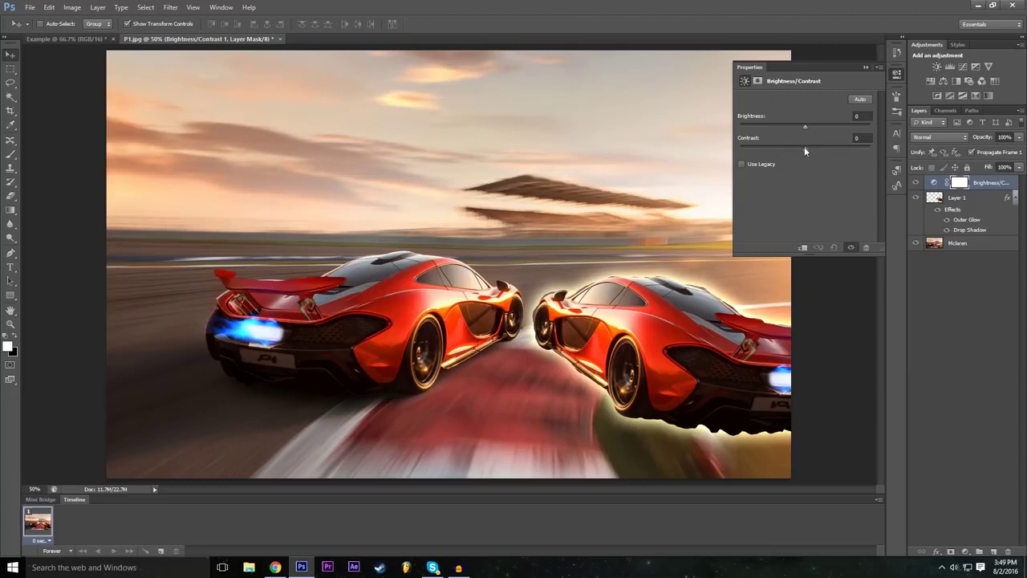
Try low and high contrast on the adjustment layer, settling on contrast 40 and brightness -7.
drag(808, 147, 726, 178)
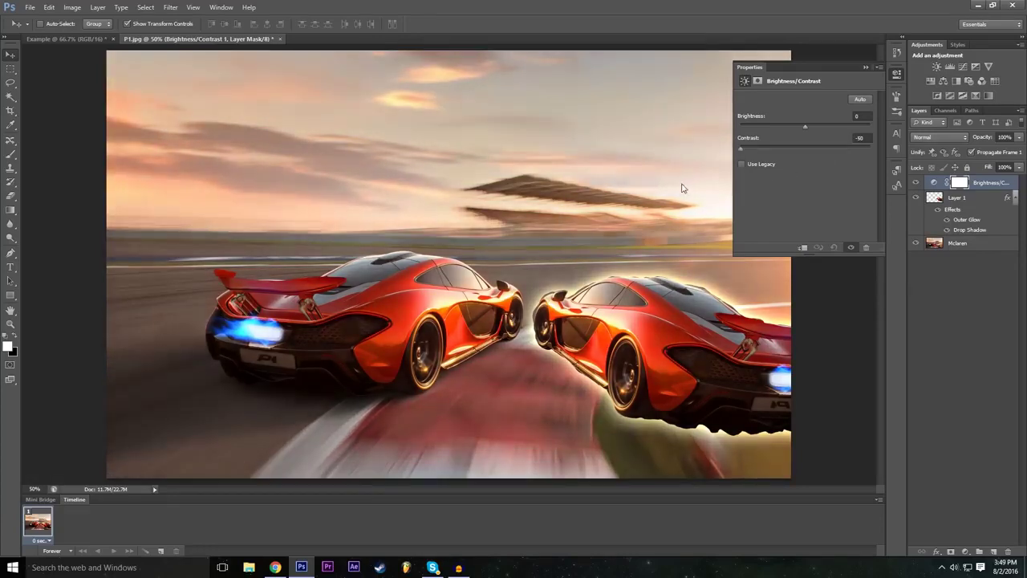
drag(743, 150, 837, 150)
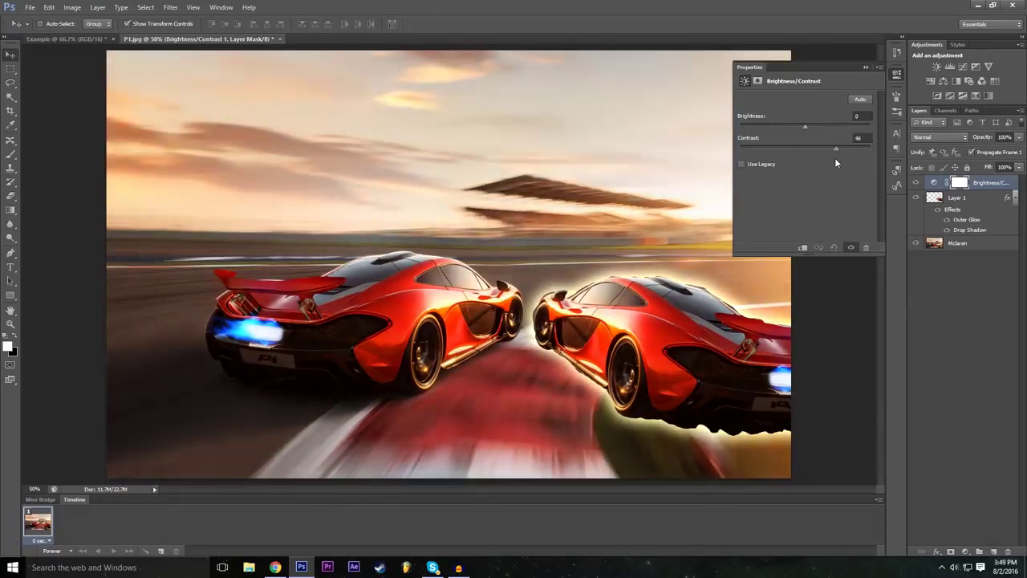
mouse_move(835, 163)
mouse_down()
mouse_move(818, 156)
mouse_move(828, 151)
mouse_up()
drag(832, 163, 801, 138)
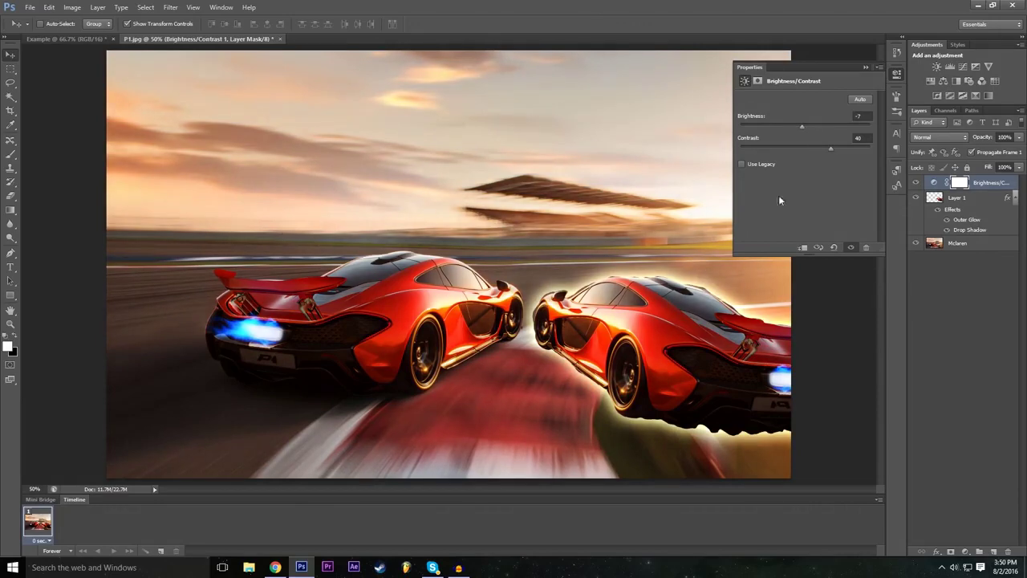
Collapse the adjustment settings and toggle the Brightness/Contrast layer off and on to compare the image.
click(866, 67)
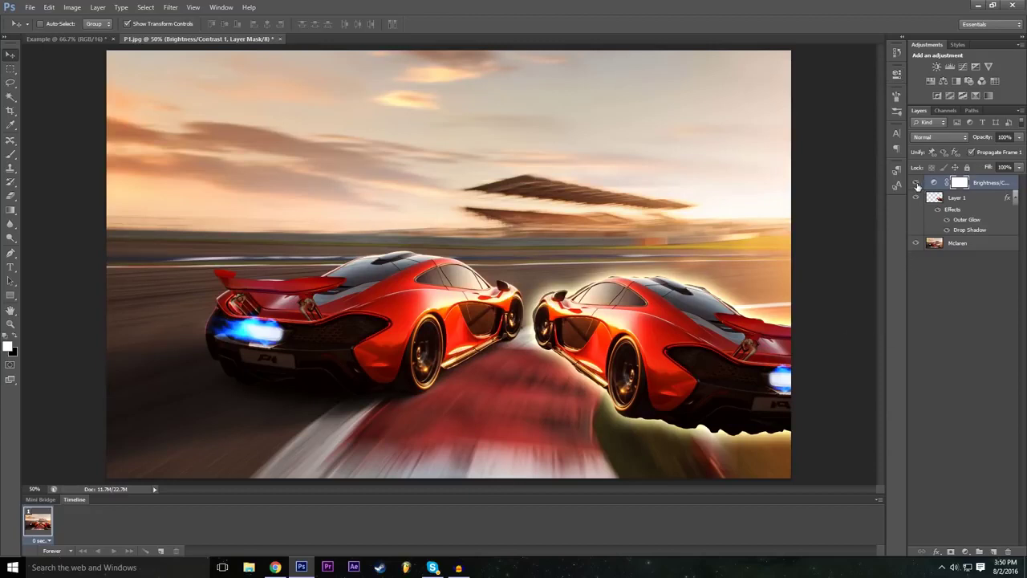
click(917, 184)
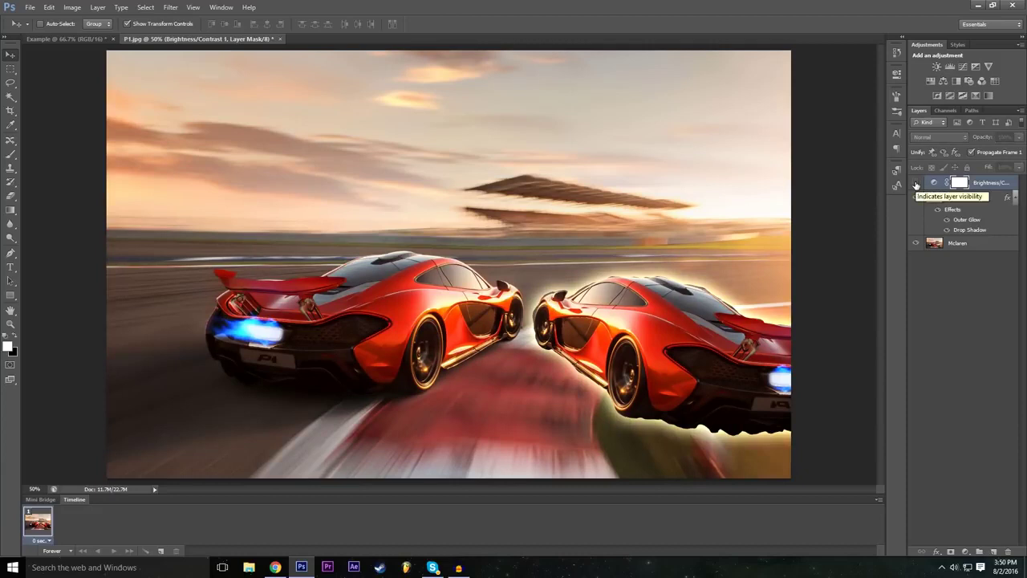
click(916, 184)
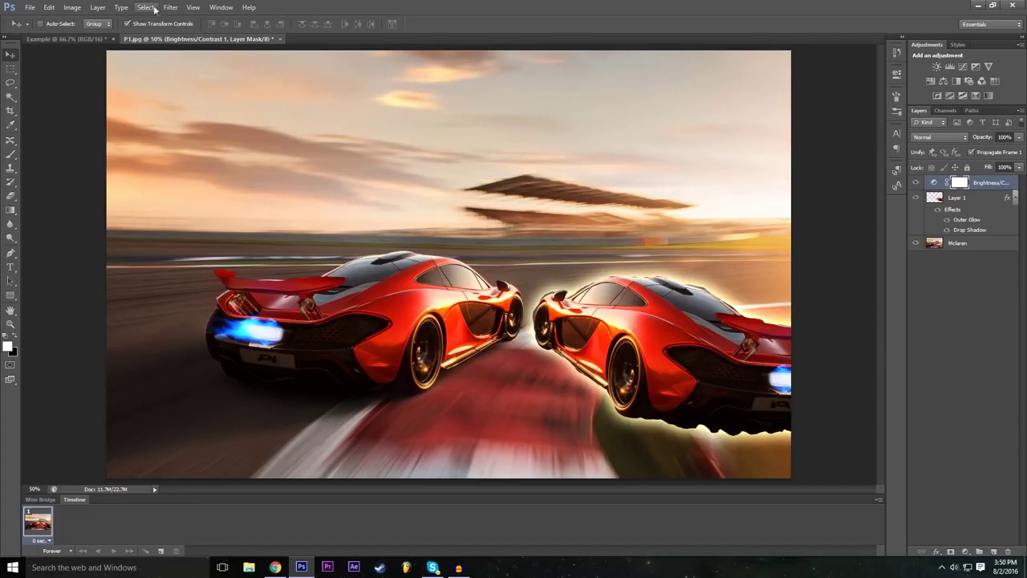
Create a Levels adjustment layer above the Brightness/Contrast layer, keeping the default name and options.
click(98, 8)
mouse_move(152, 101)
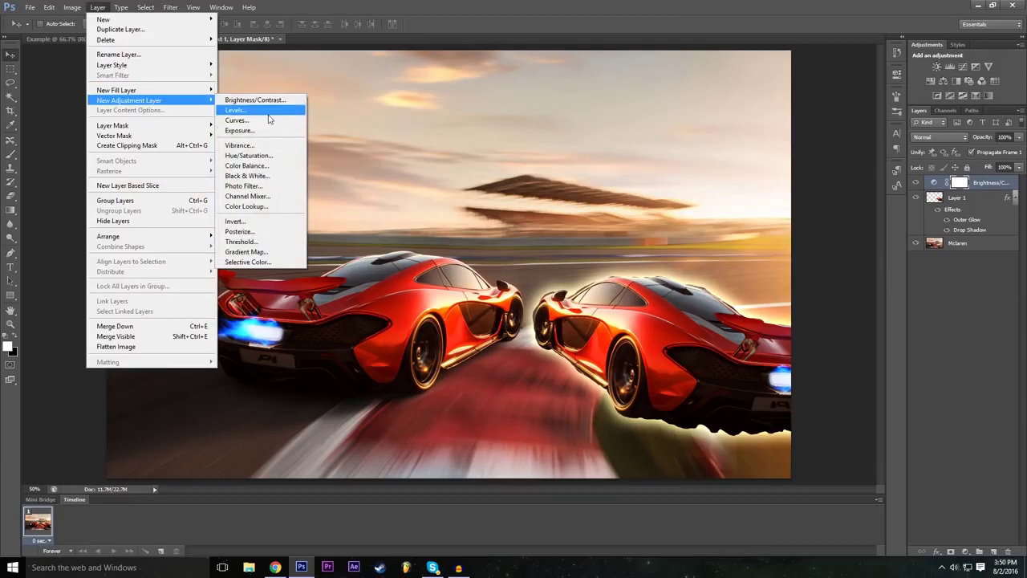
click(268, 113)
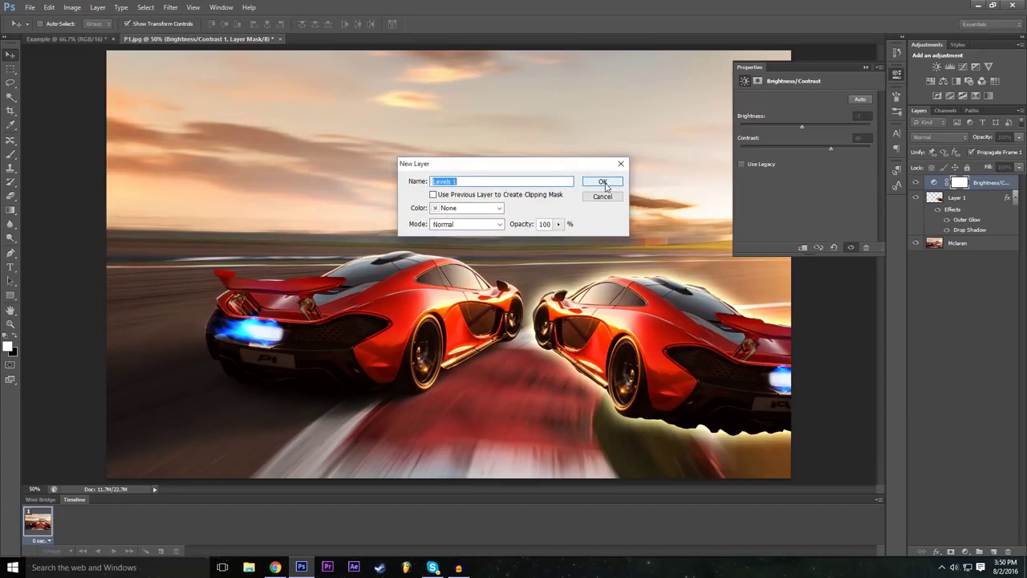
click(603, 183)
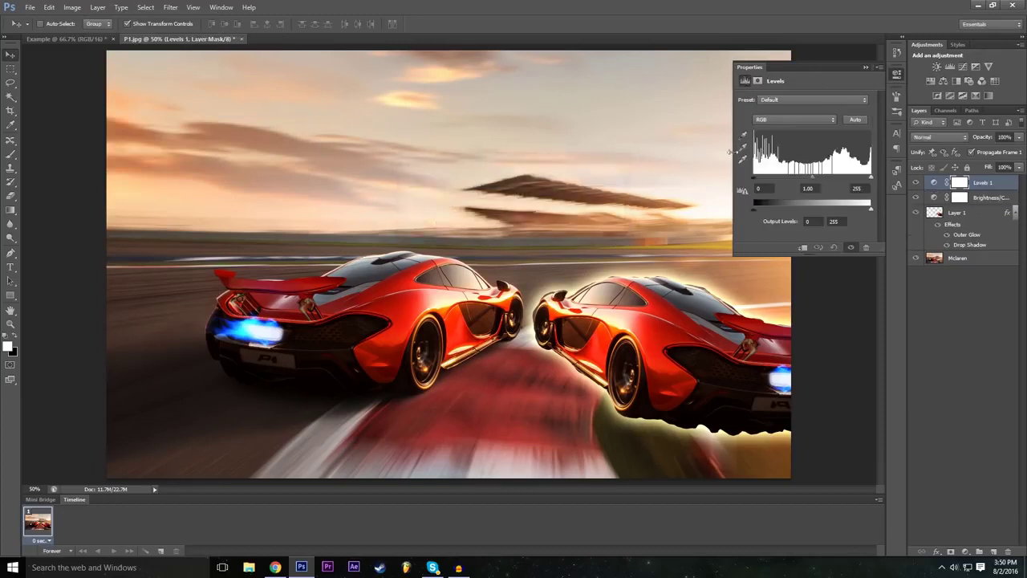
Try the Darker, Increase Contrast 1 and Midtones Darker presets on the Levels adjustment layer.
click(782, 100)
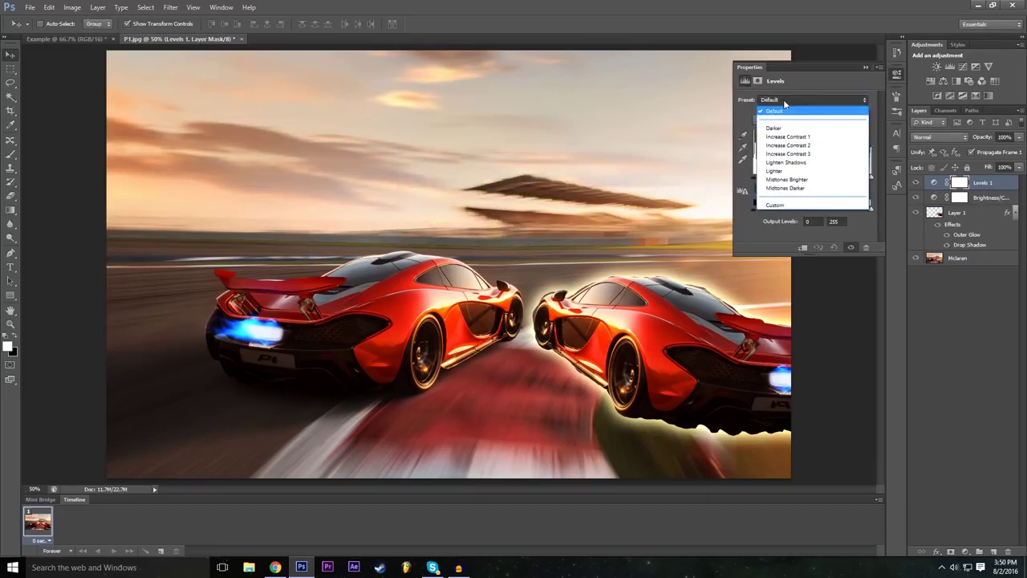
click(788, 101)
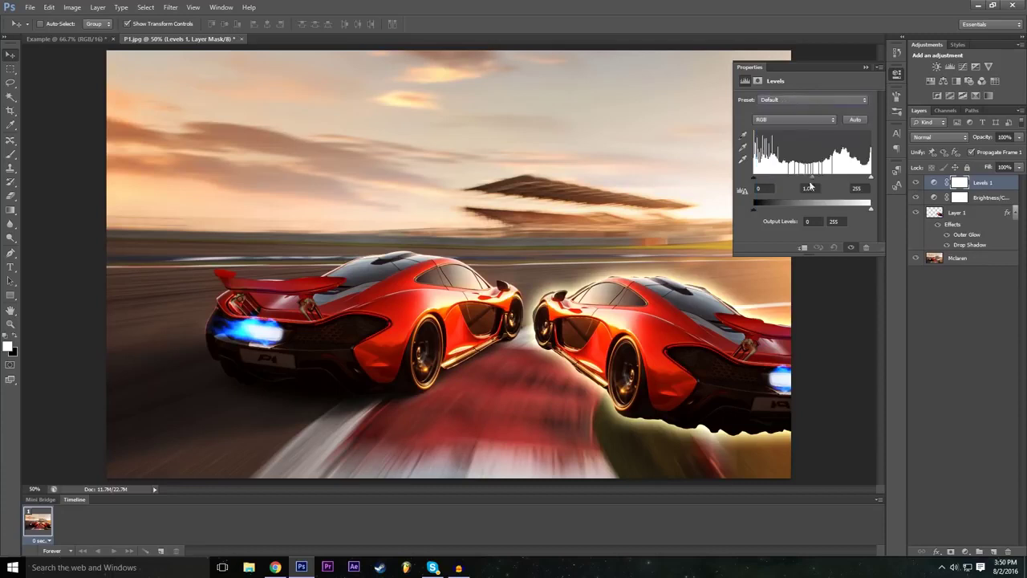
click(779, 102)
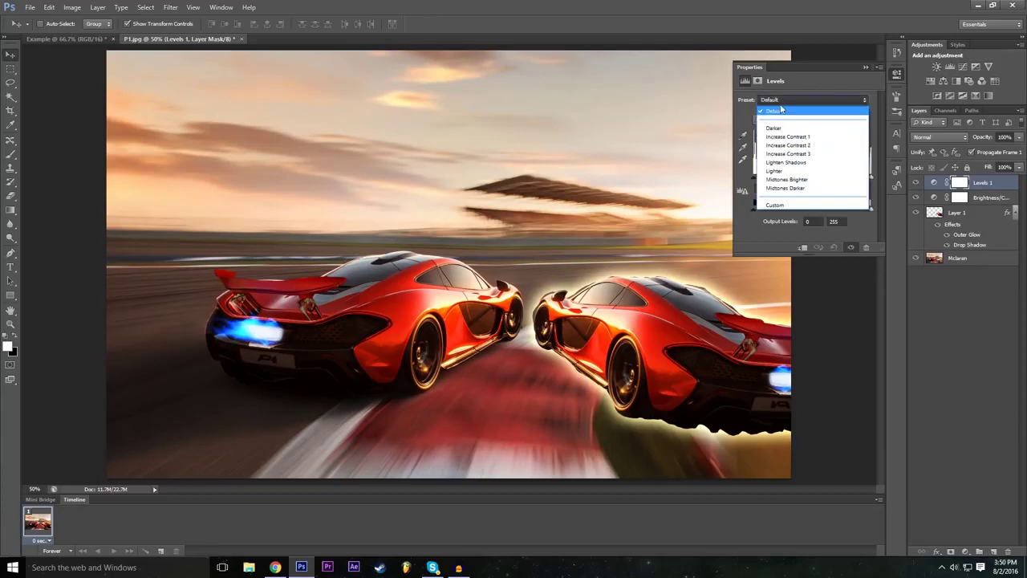
click(783, 128)
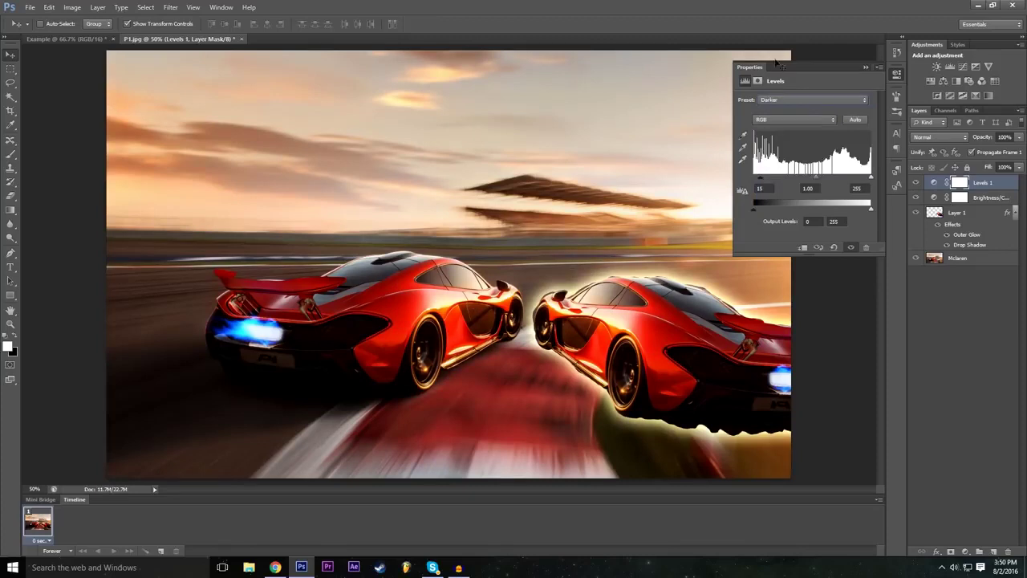
click(794, 101)
click(801, 130)
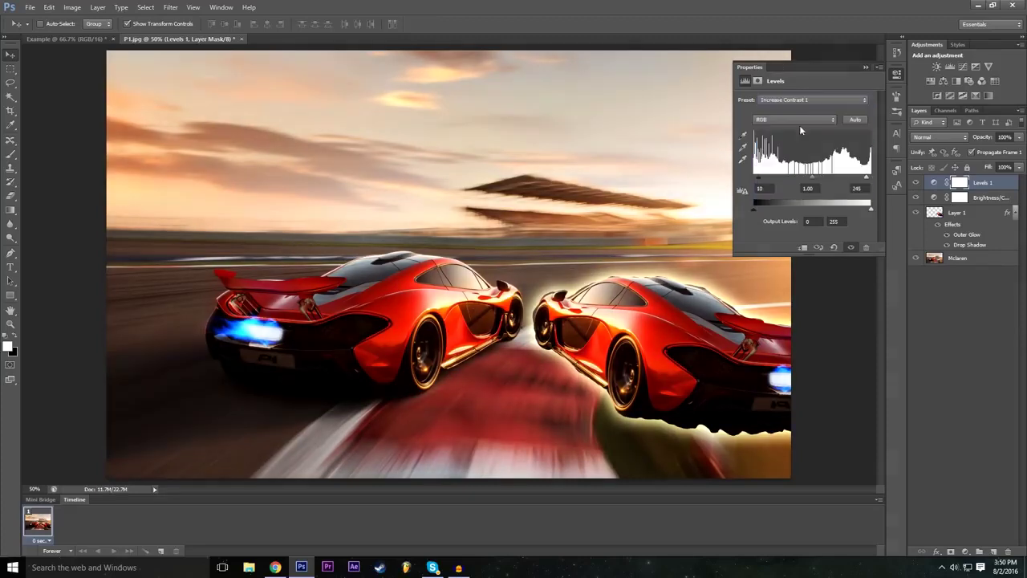
click(800, 99)
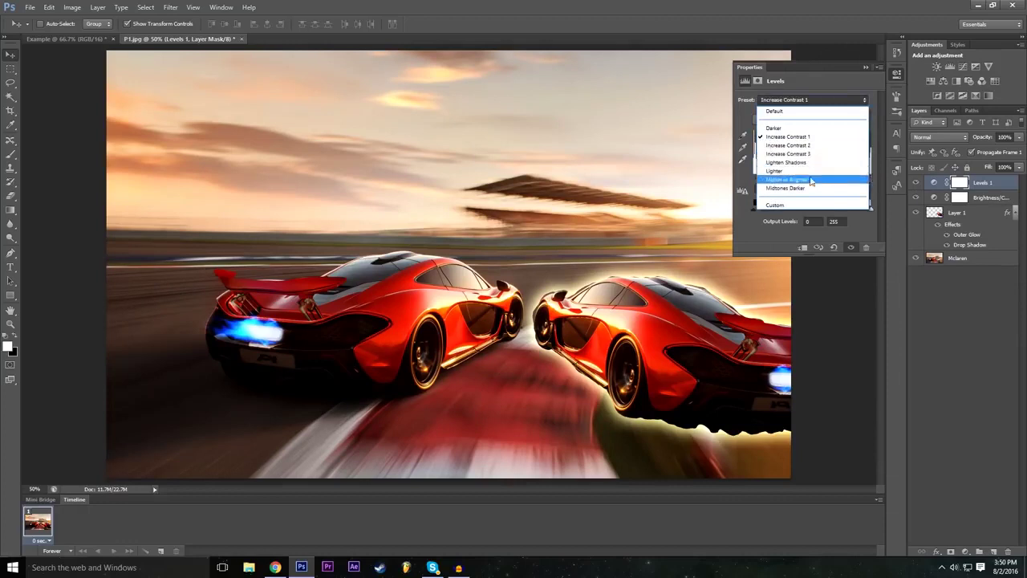
click(809, 180)
click(786, 100)
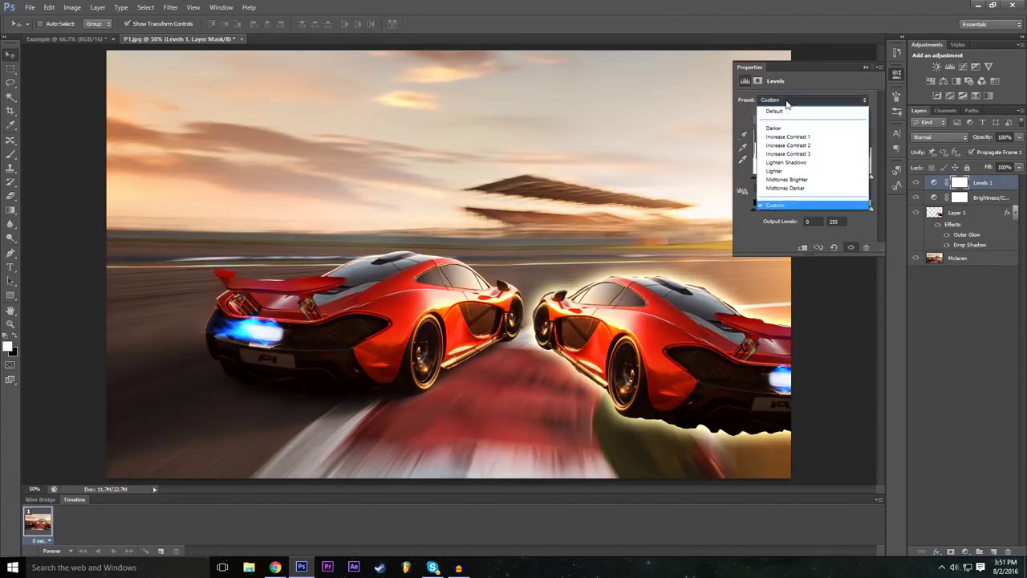
click(802, 188)
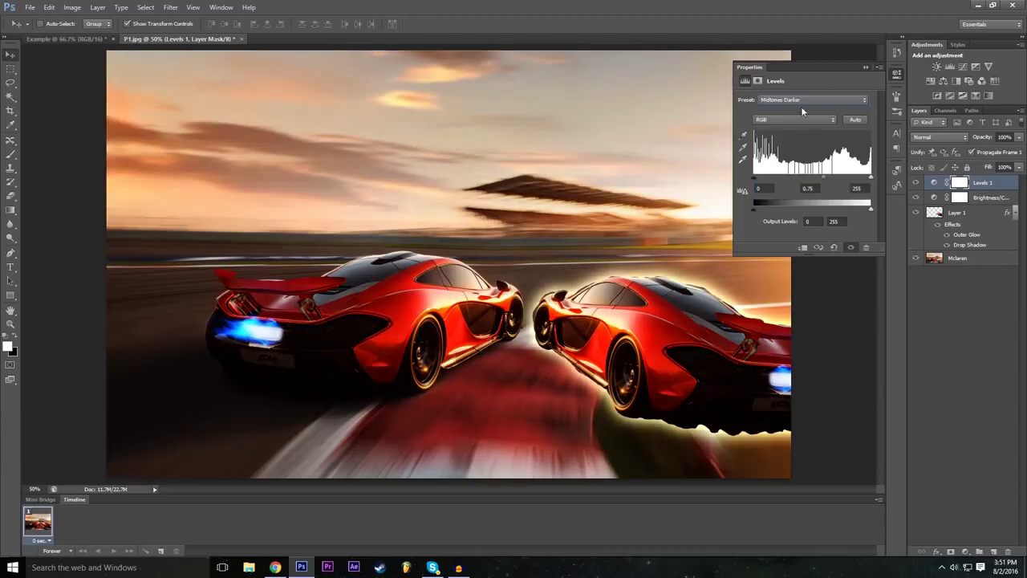
Try further Levels presets in turn, including Midtones Brighter, Increase Contrast 3 and Darker.
click(801, 100)
click(799, 176)
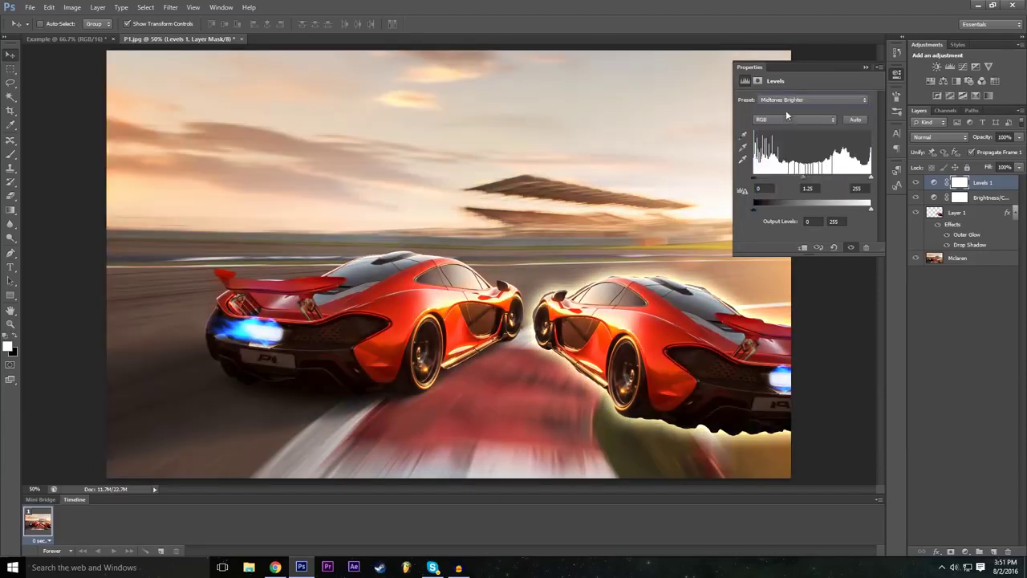
click(795, 100)
click(802, 161)
click(802, 99)
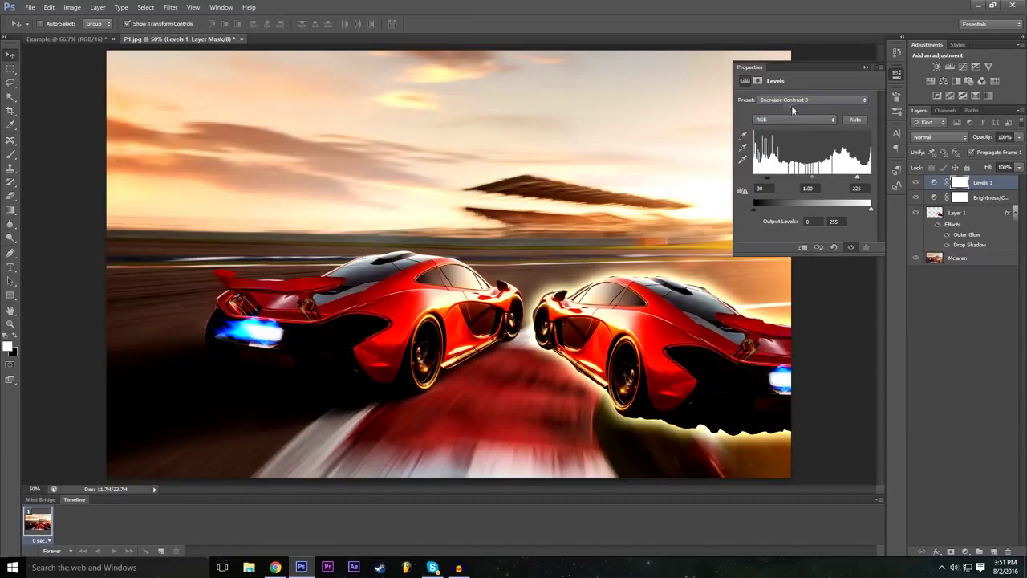
click(794, 100)
click(799, 143)
click(798, 99)
click(803, 134)
click(794, 100)
click(796, 125)
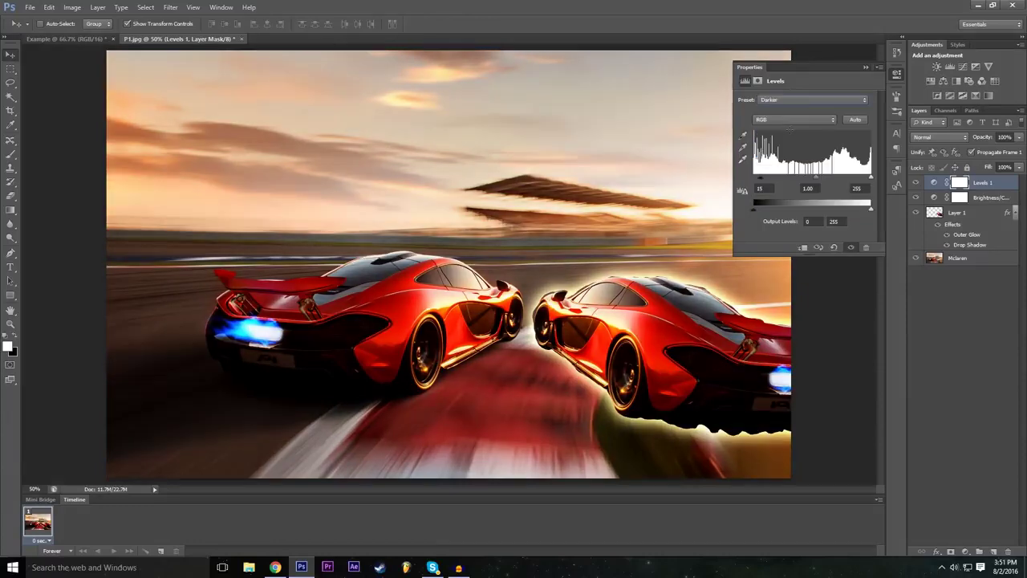
Compare the Midtones Brighter preset, settle on Midtones Darker for the Levels layer, and collapse its settings.
click(795, 99)
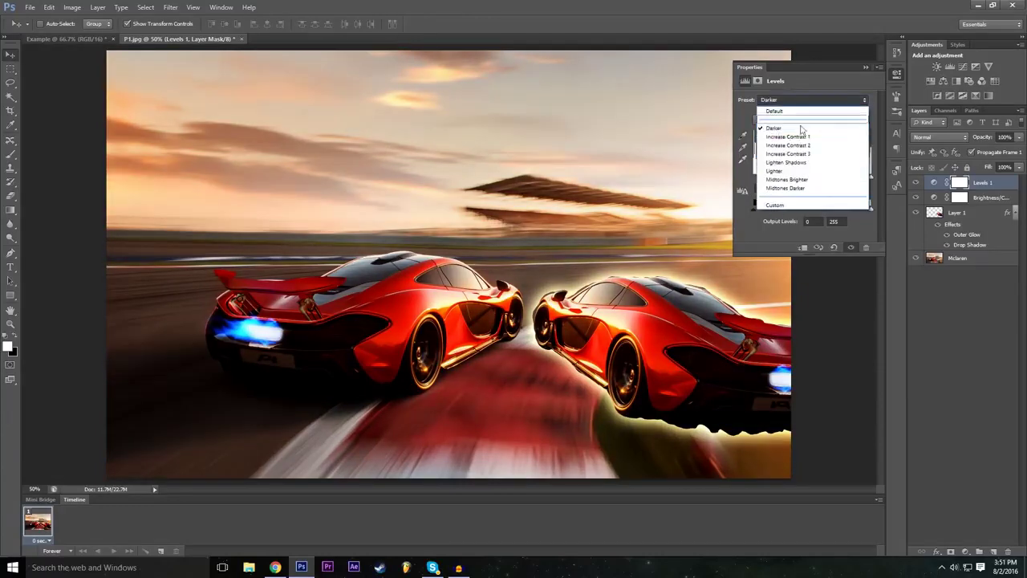
click(802, 178)
click(809, 99)
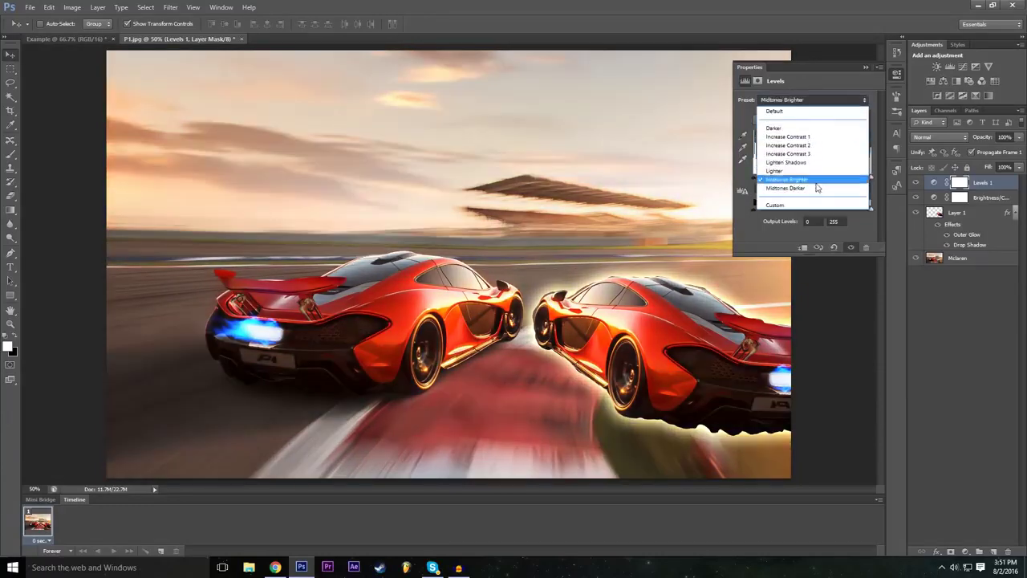
click(816, 186)
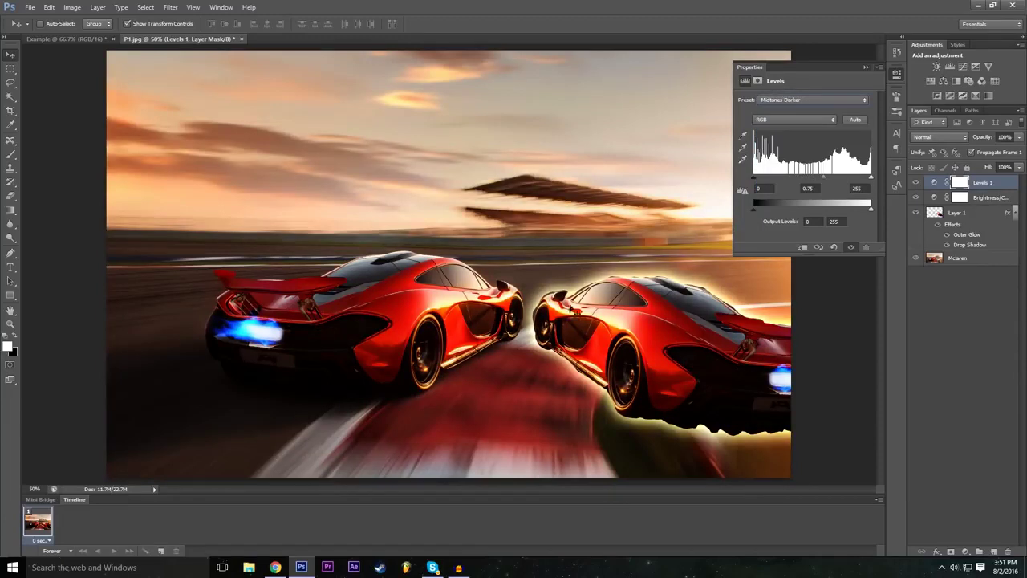
click(865, 67)
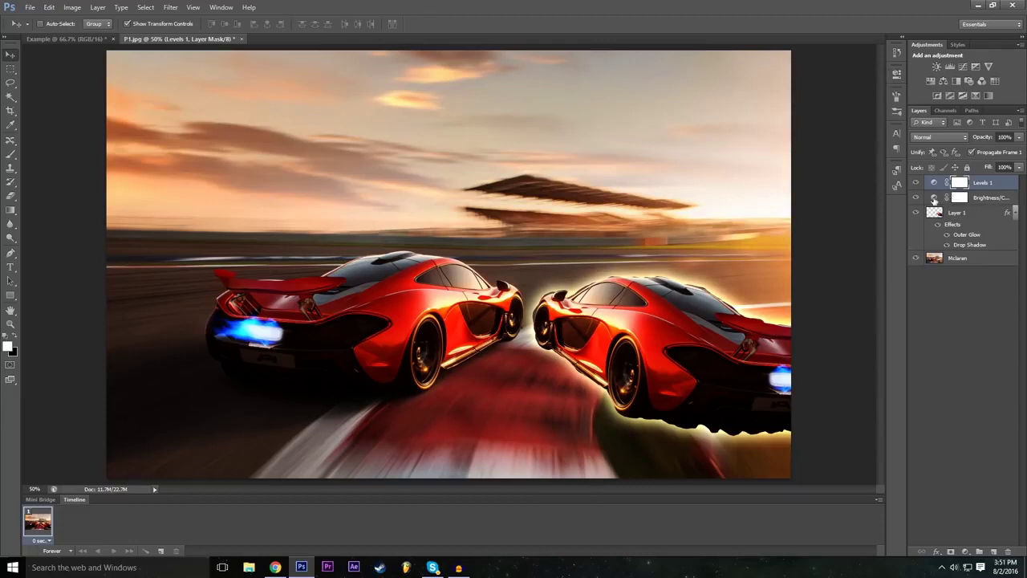
Reopen the Brightness/Contrast layer's settings, raise the brightness to 57, and collapse the settings.
double_click(934, 199)
drag(803, 125, 830, 133)
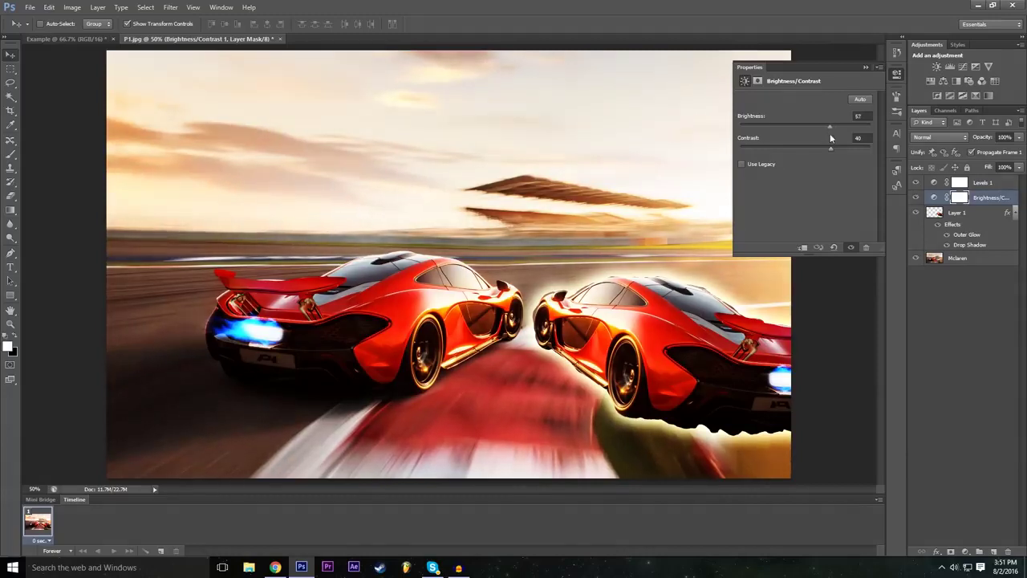
click(866, 67)
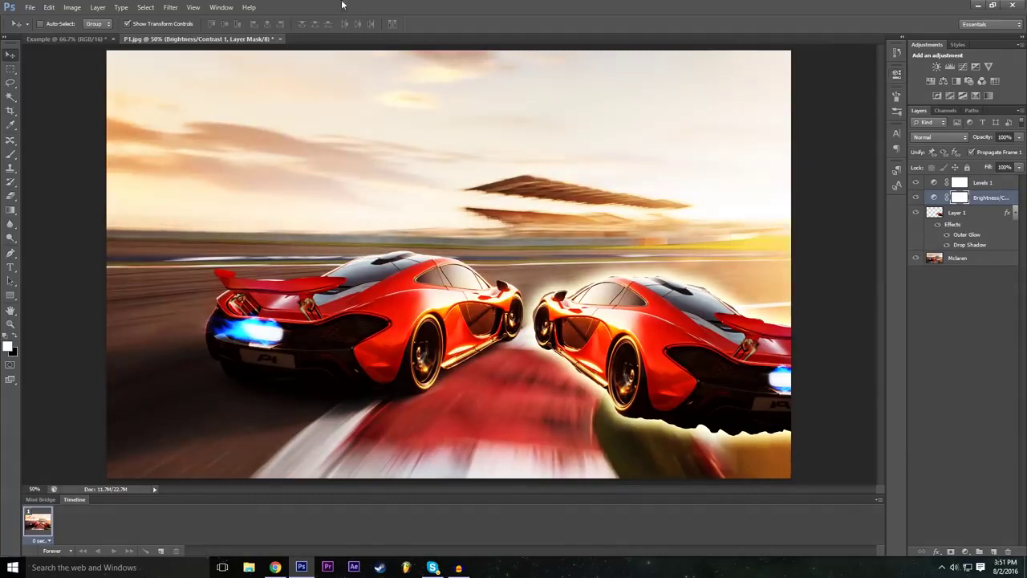
Create an Exposure adjustment layer above the Brightness/Contrast layer with the default name and options.
click(170, 7)
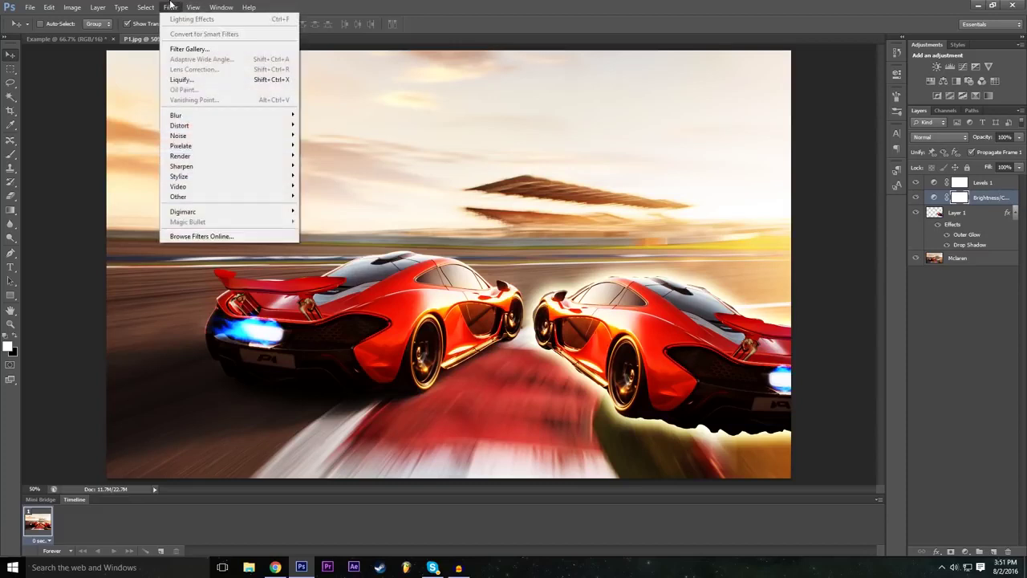
mouse_move(97, 7)
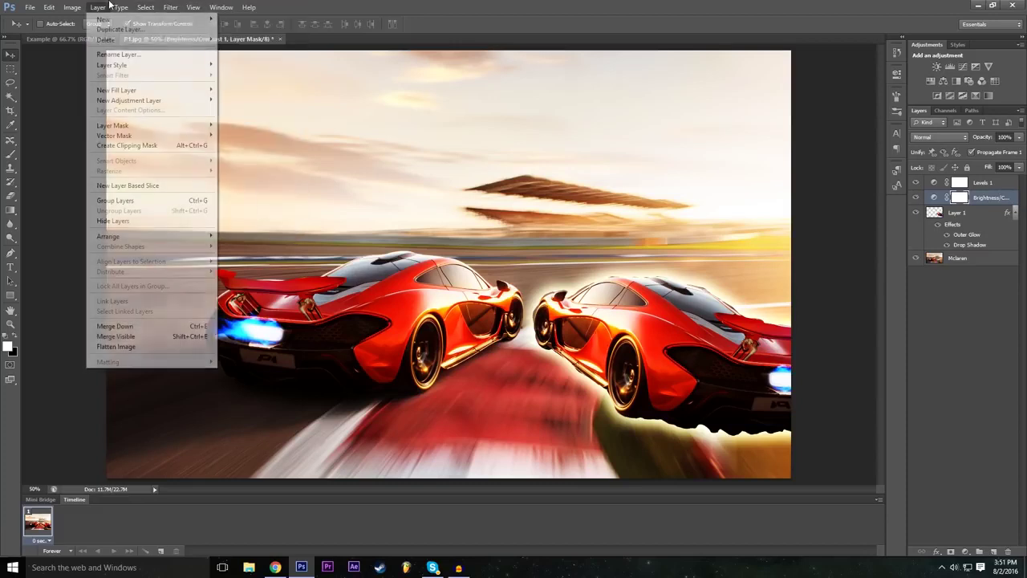
mouse_move(183, 111)
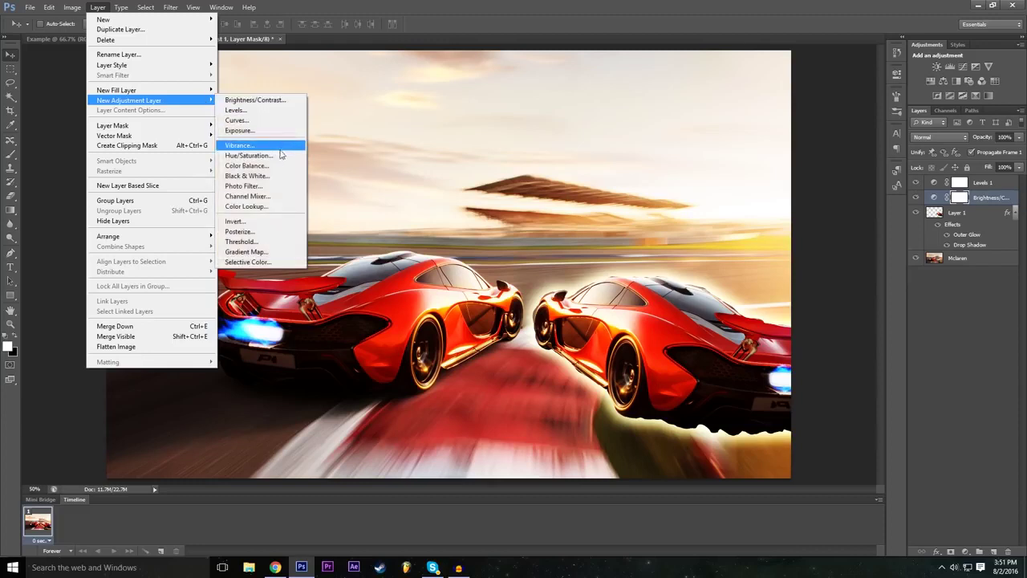
click(259, 134)
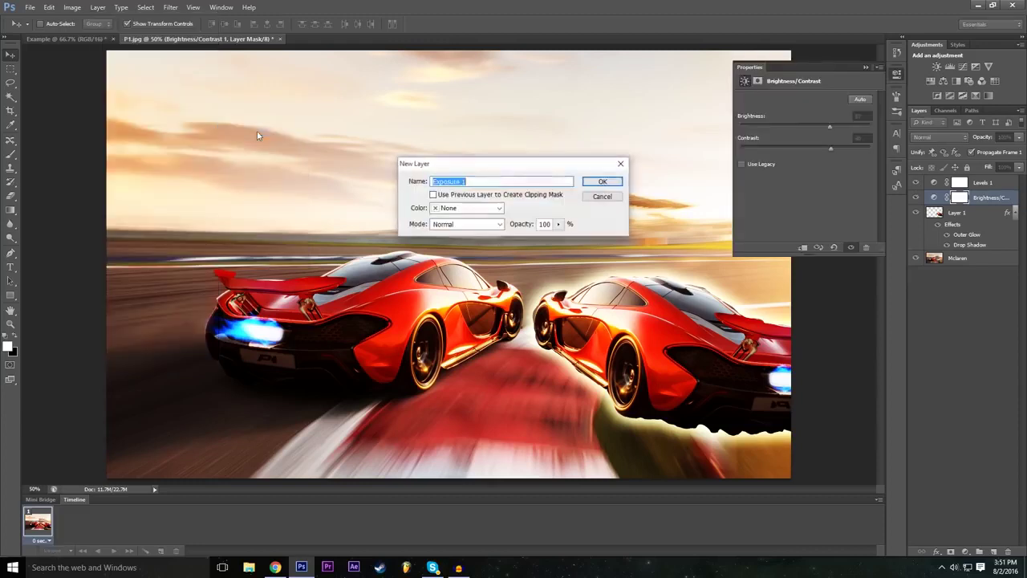
click(602, 178)
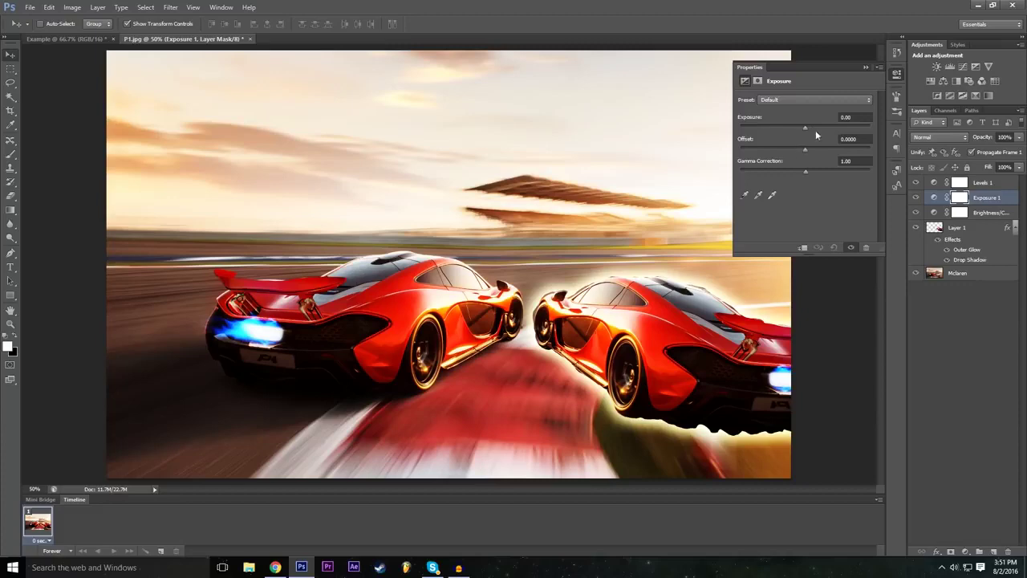
Set the Exposure layer to exposure -0.22, offset +0.0207 and gamma correction about 0.76, and collapse its settings.
drag(807, 127, 808, 152)
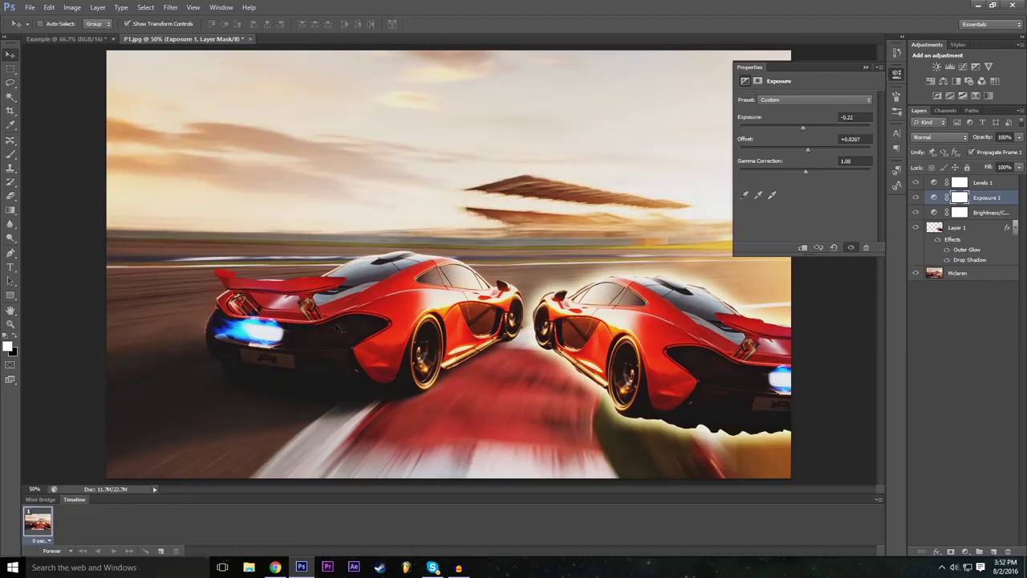
mouse_move(805, 174)
mouse_down()
mouse_move(823, 170)
mouse_move(814, 171)
mouse_up()
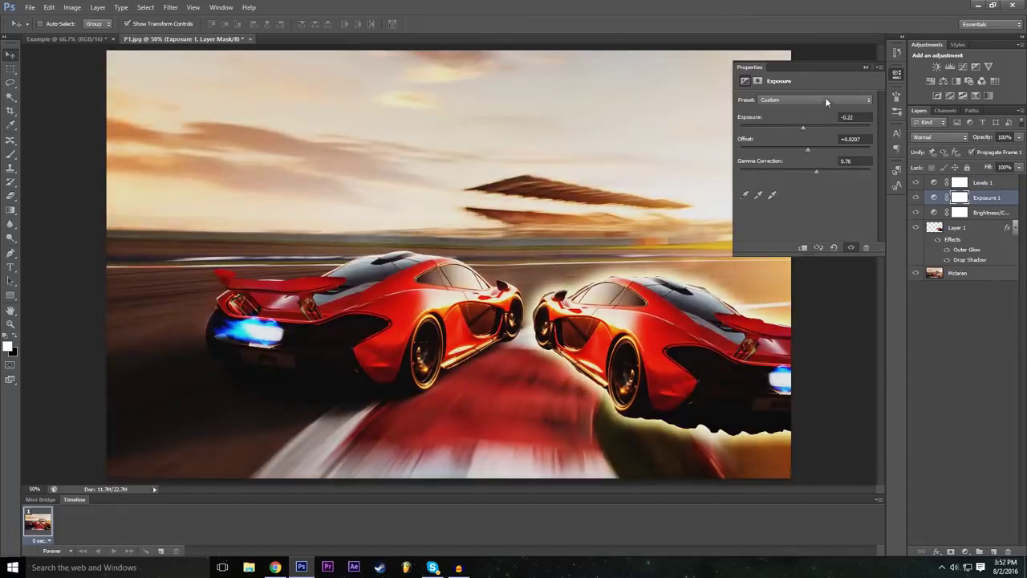
click(864, 69)
Hide and show the Levels, Exposure and Brightness/Contrast layers together to compare the image with and without adjustments.
drag(916, 182, 920, 220)
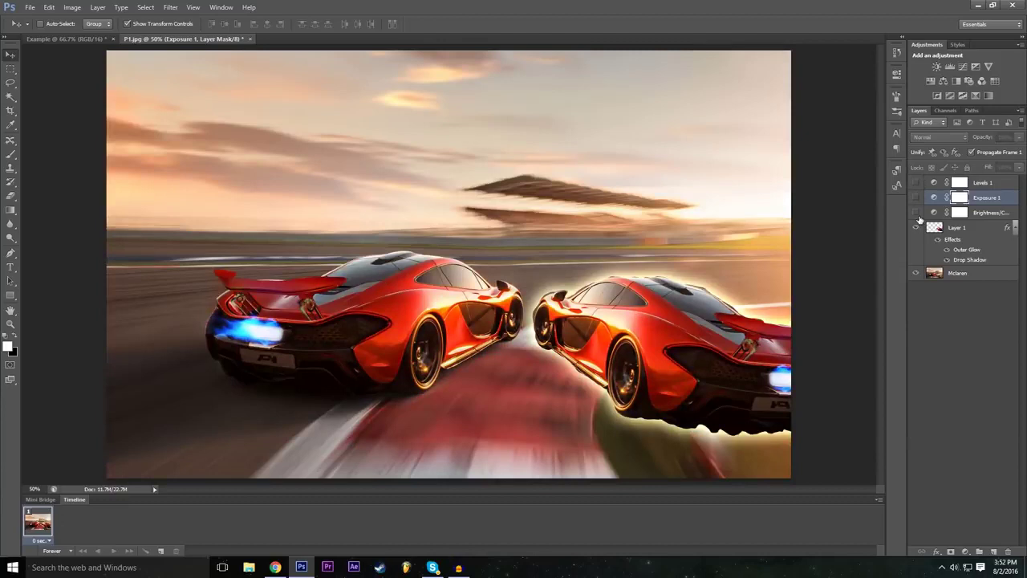
drag(917, 213, 916, 184)
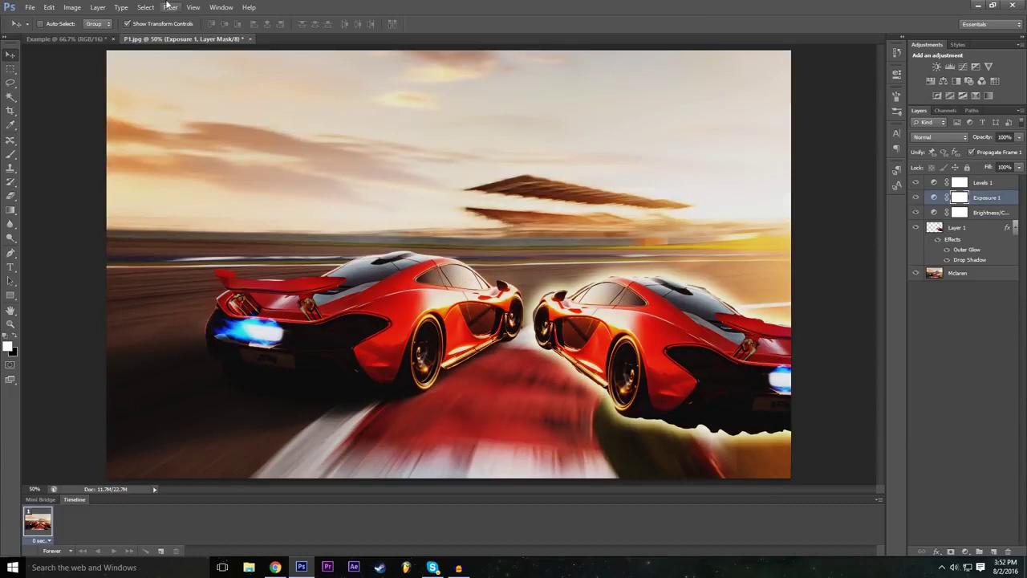
Create a Color Lookup adjustment layer above the Exposure layer with the default name and options.
click(97, 7)
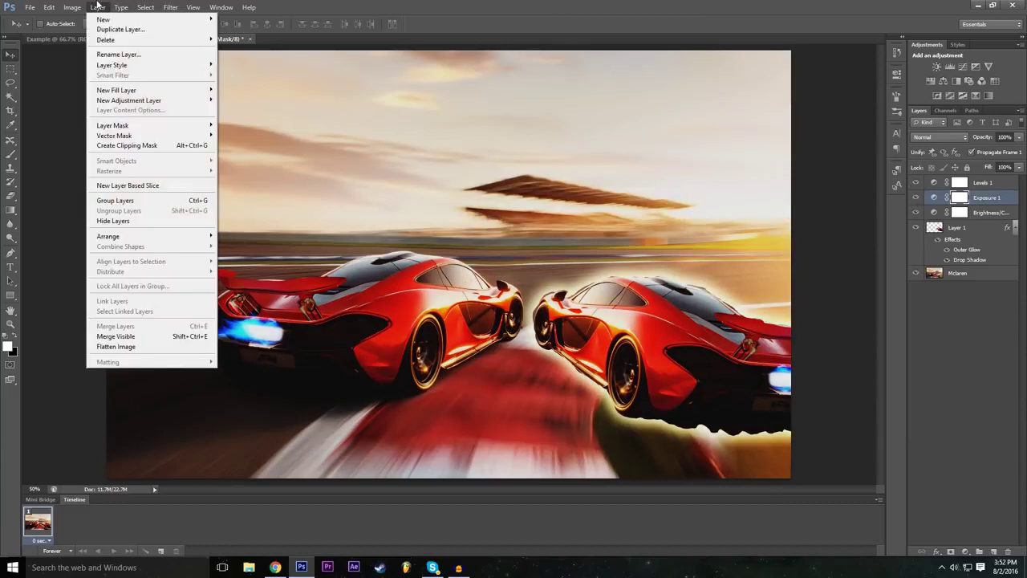
mouse_move(86, 5)
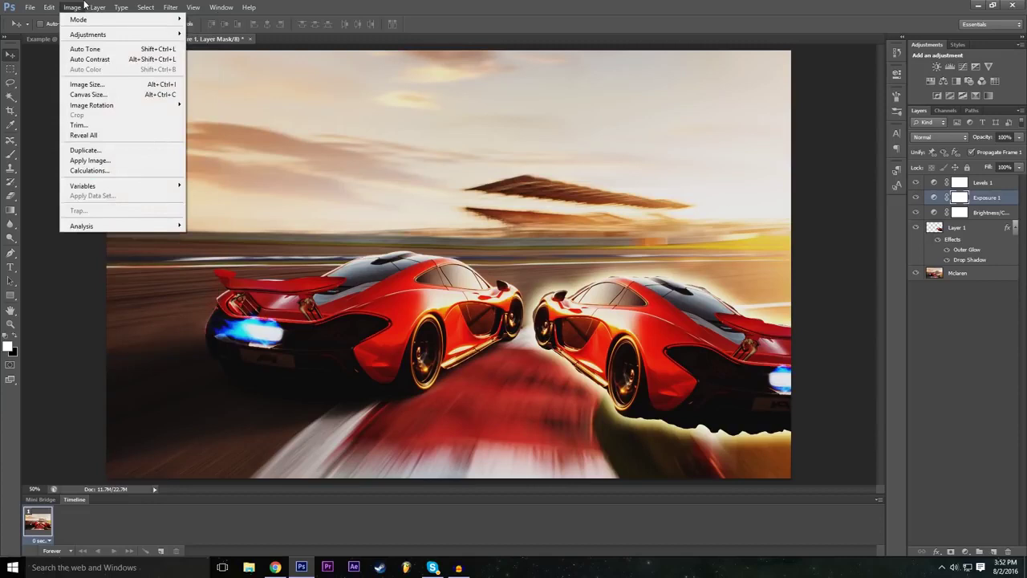
mouse_move(127, 5)
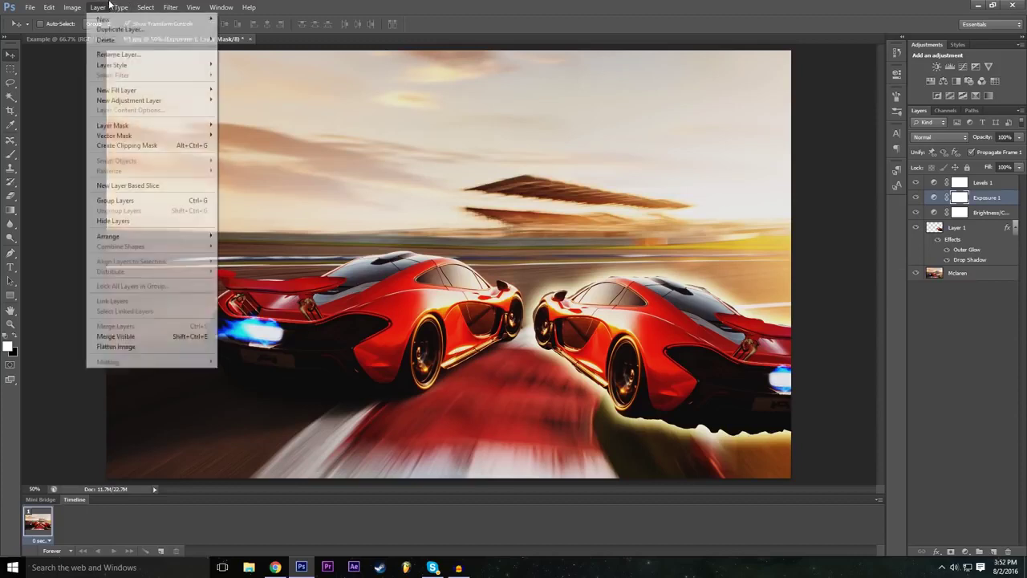
mouse_move(203, 102)
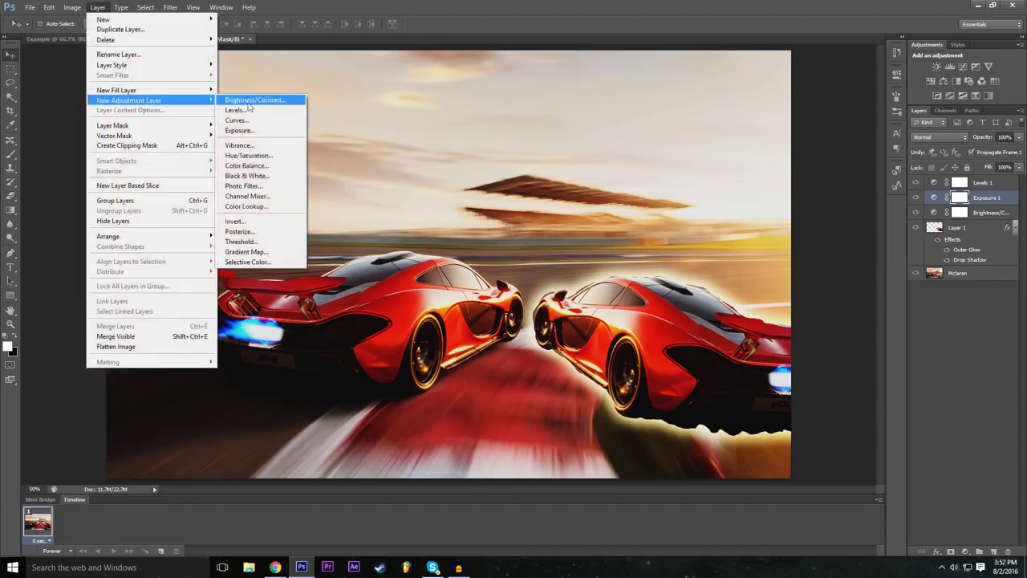
click(273, 206)
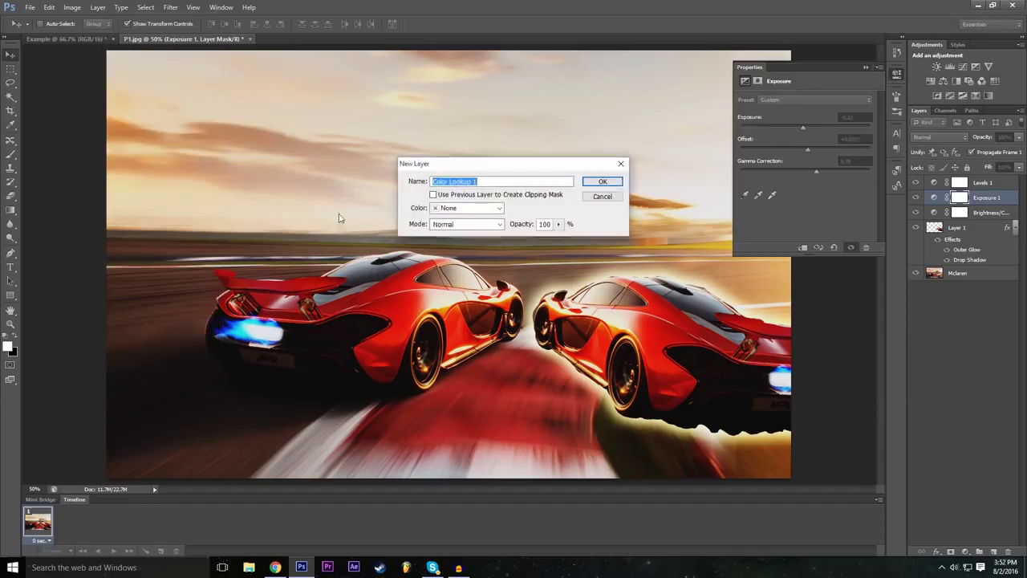
click(613, 182)
Try the Gold-Crimson and Turquoise-Sepia abstract profiles on the Color Lookup layer, returning to Gold-Crimson.
click(818, 100)
click(825, 113)
click(825, 113)
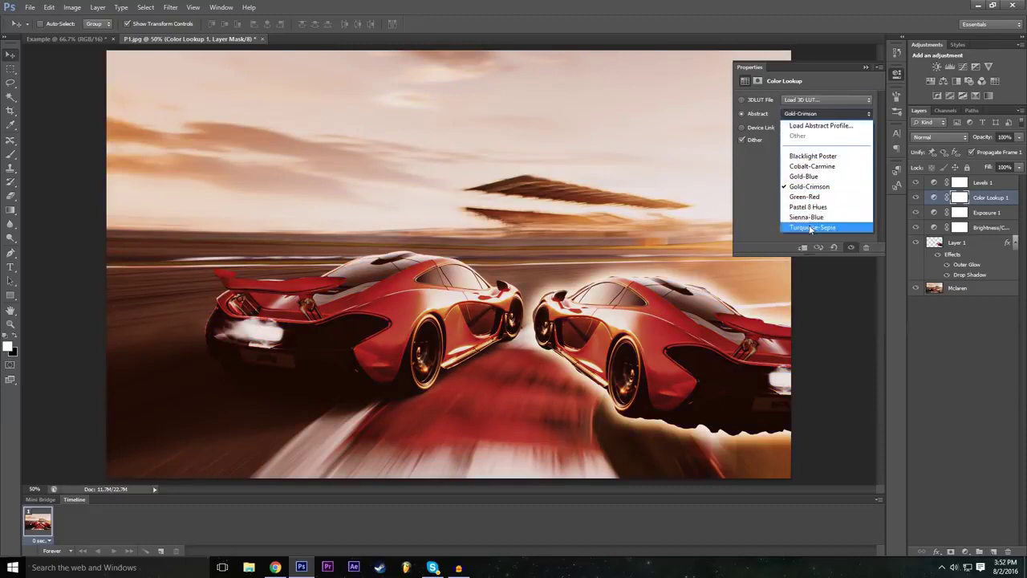
click(811, 228)
click(808, 114)
click(809, 186)
click(818, 113)
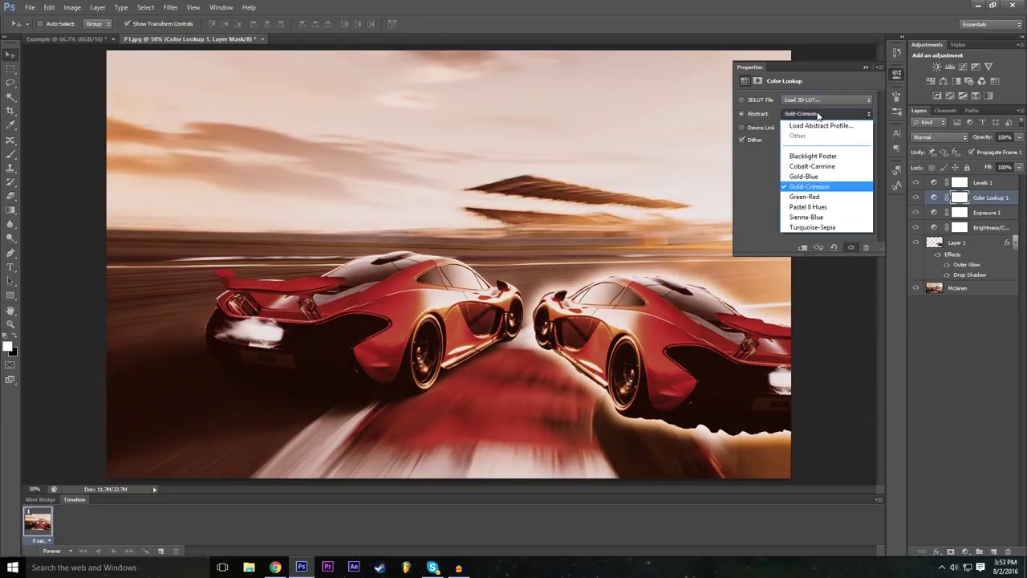
click(817, 112)
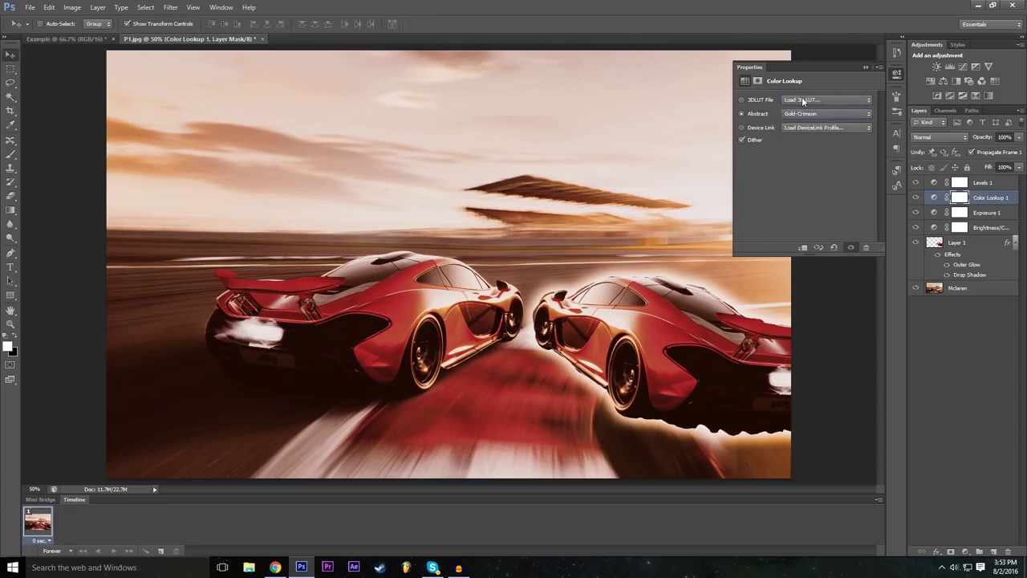
Try 3DLUT files on the Color Lookup layer, settling on filmstock_50.3dl.
click(803, 100)
click(817, 151)
click(822, 98)
click(813, 232)
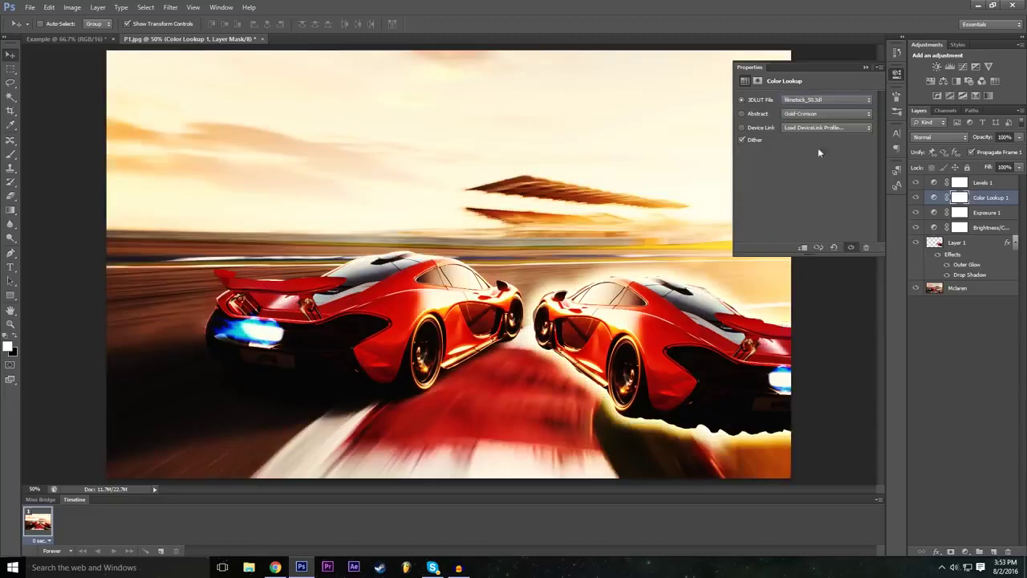
Try the Moonlight.3DL and Candlelight.CUBE 3DLUT files on the Color Lookup layer.
click(814, 99)
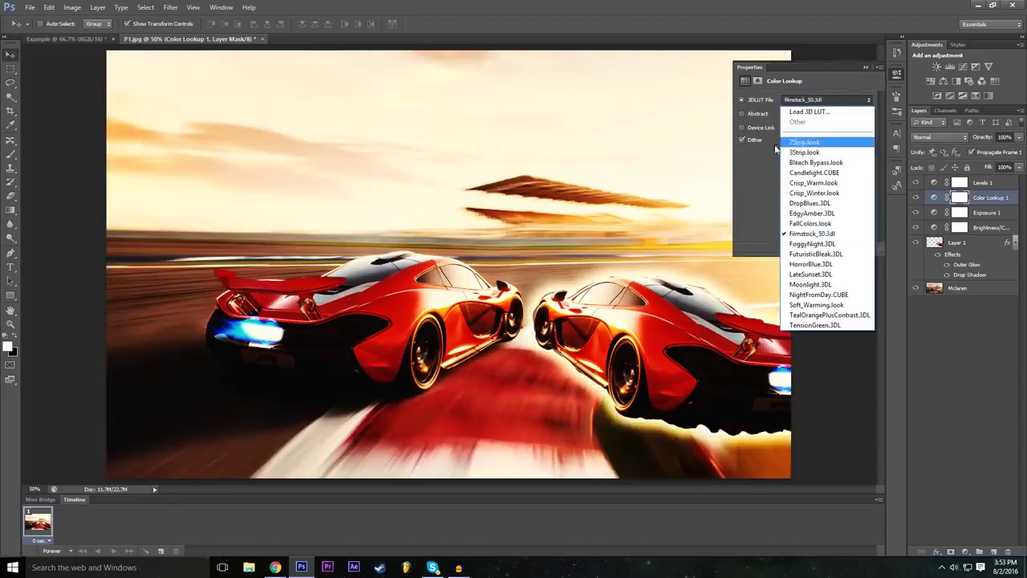
click(811, 284)
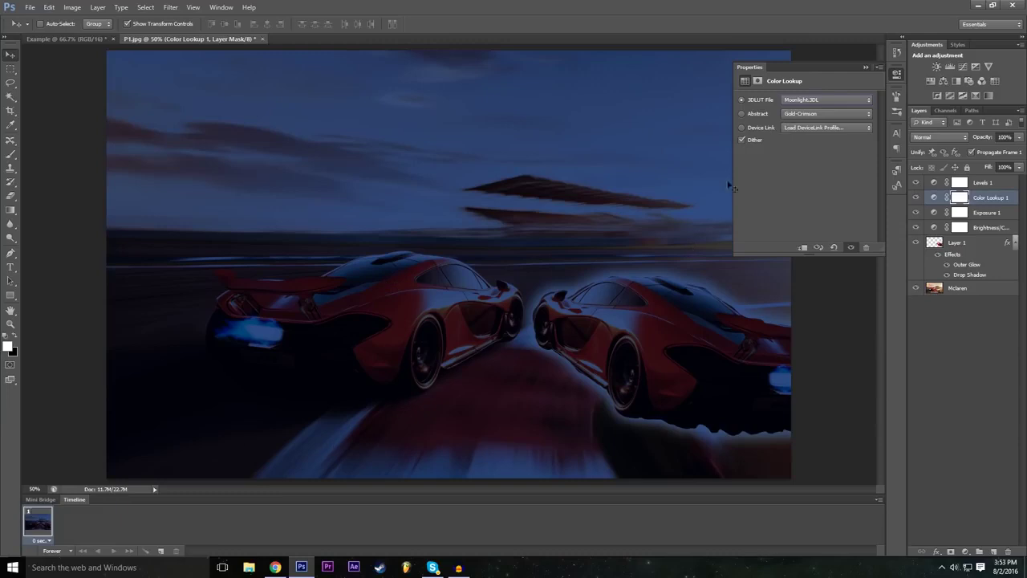
click(798, 98)
click(811, 159)
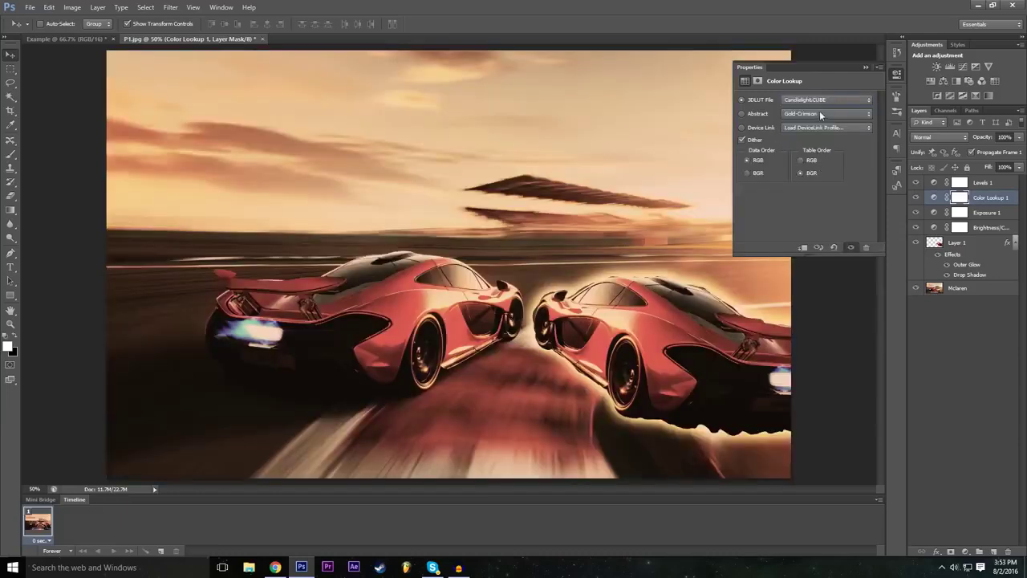
click(818, 104)
click(817, 104)
click(817, 103)
click(815, 110)
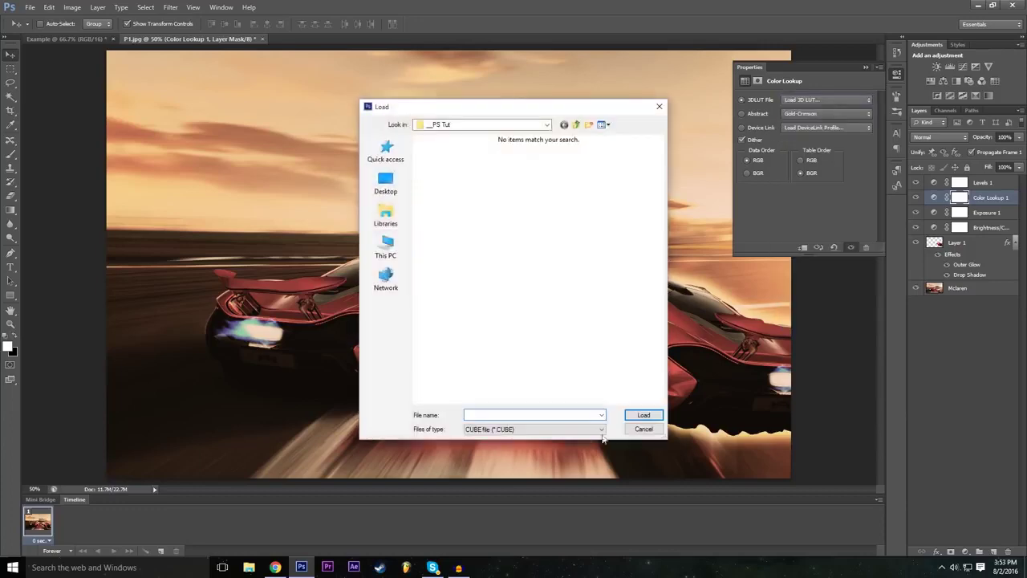
click(642, 430)
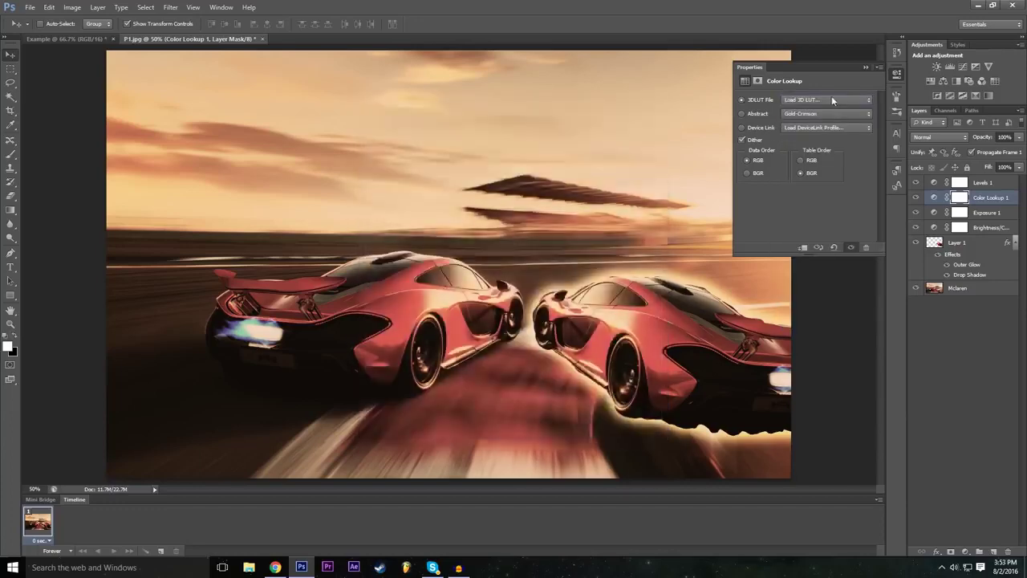
Try the 2Strip.look 3DLUT file and the Green-Red abstract profile on the Color Lookup layer.
click(827, 99)
click(812, 122)
click(806, 113)
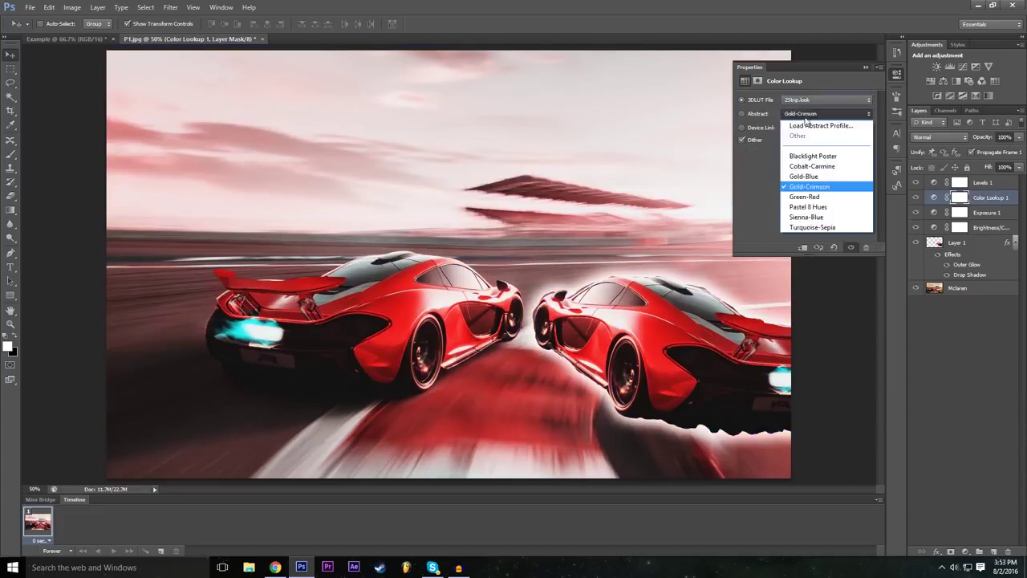
click(807, 113)
click(806, 113)
click(809, 196)
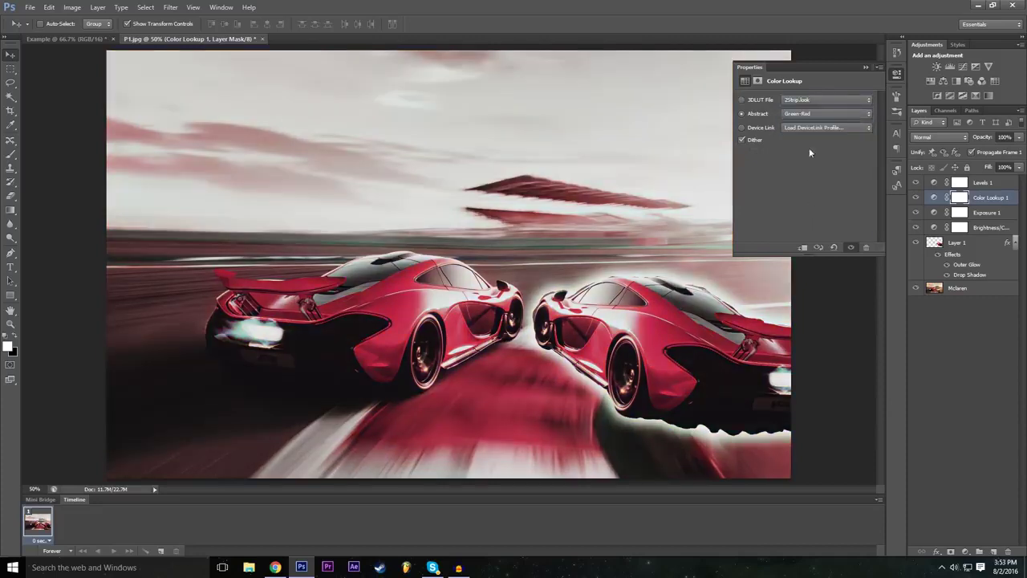
Try the Turquoise-Sepia and Blacklight Poster abstract profiles on the Color Lookup layer.
click(812, 116)
click(816, 218)
click(819, 117)
click(814, 228)
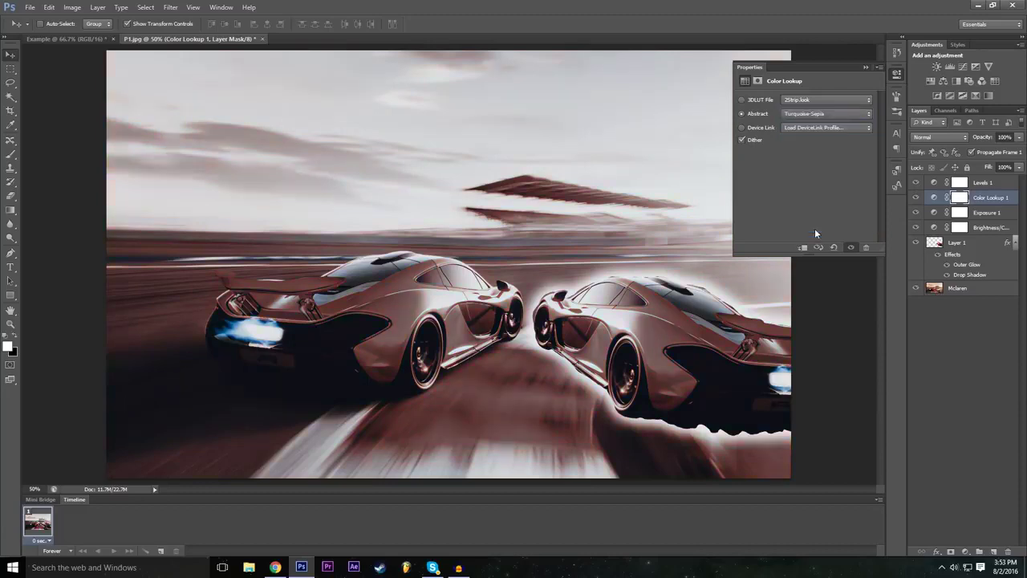
click(814, 117)
click(803, 128)
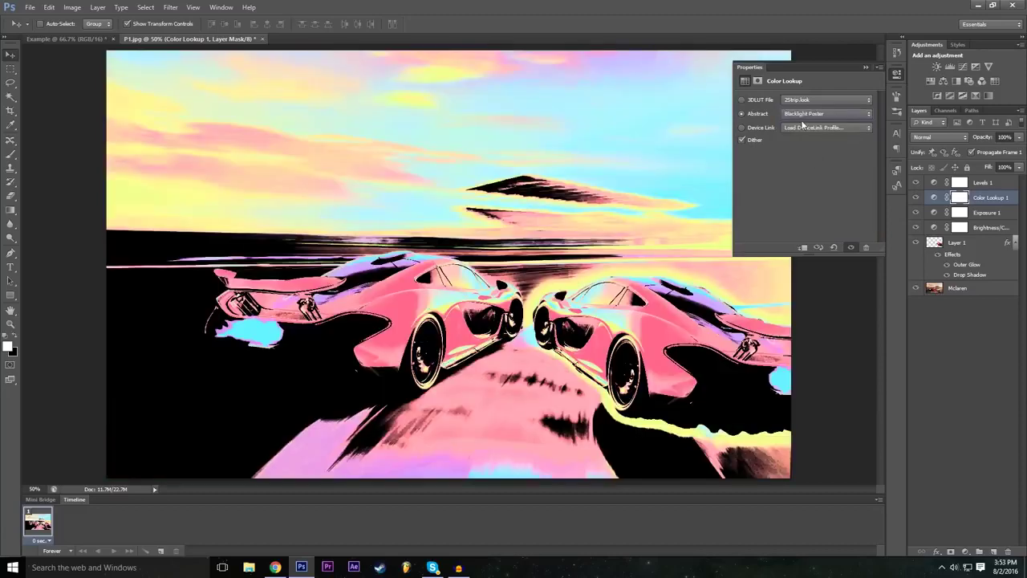
Try the Gold-Blue, Blacklight Poster and Cobalt-Carmine abstract profiles on the Color Lookup layer.
click(803, 117)
click(812, 172)
click(813, 116)
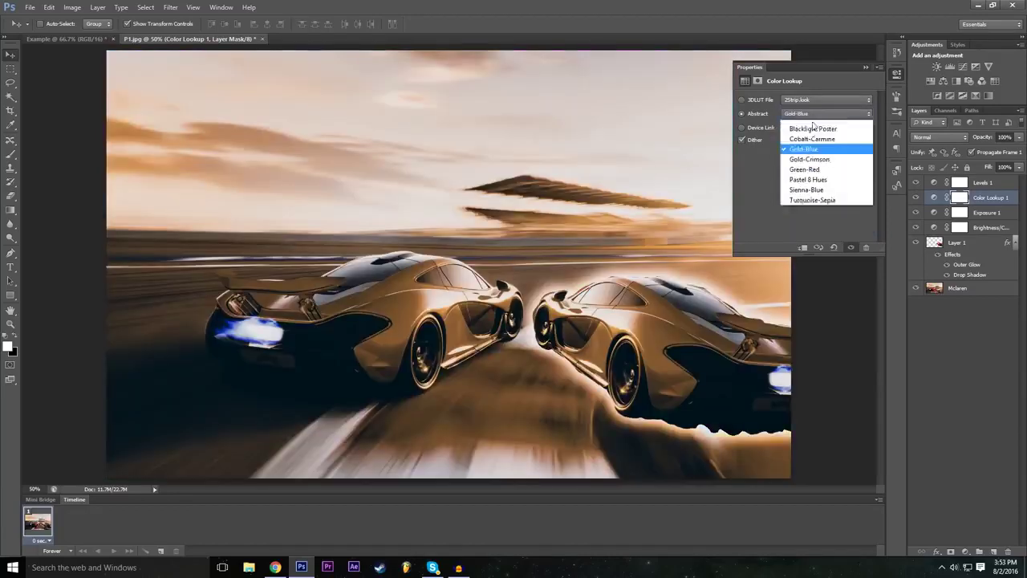
click(813, 155)
click(814, 117)
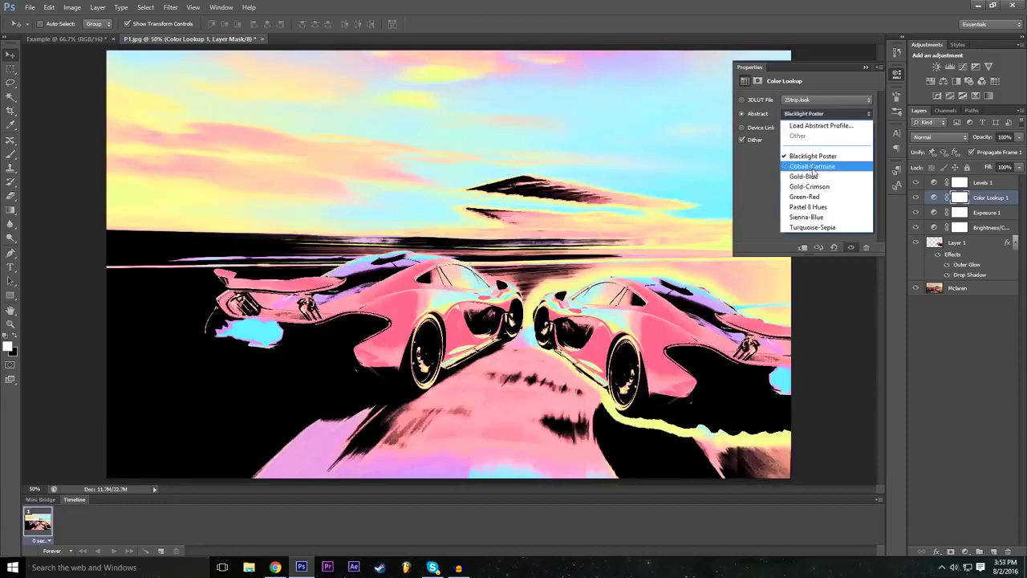
click(813, 166)
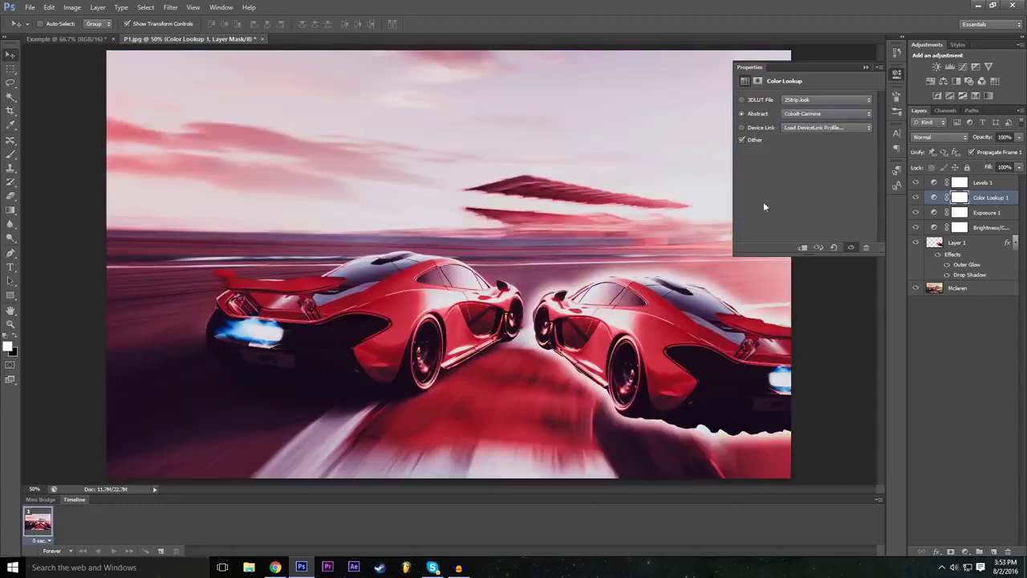
Apply the DropBlues.3DL 3DLUT file to the Color Lookup layer, and hide and show the layer to compare the image.
click(827, 100)
click(822, 197)
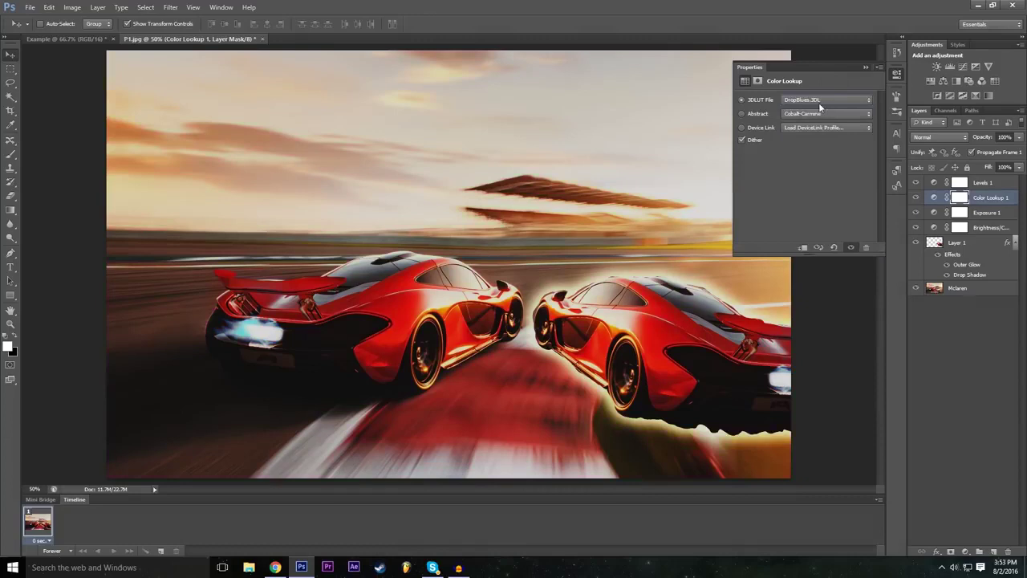
click(867, 68)
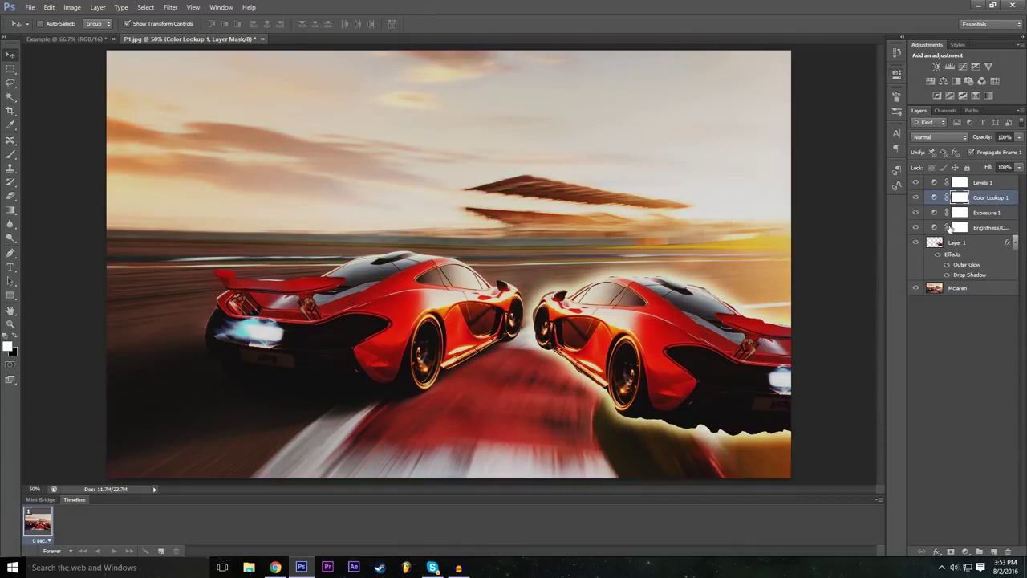
click(916, 198)
click(916, 197)
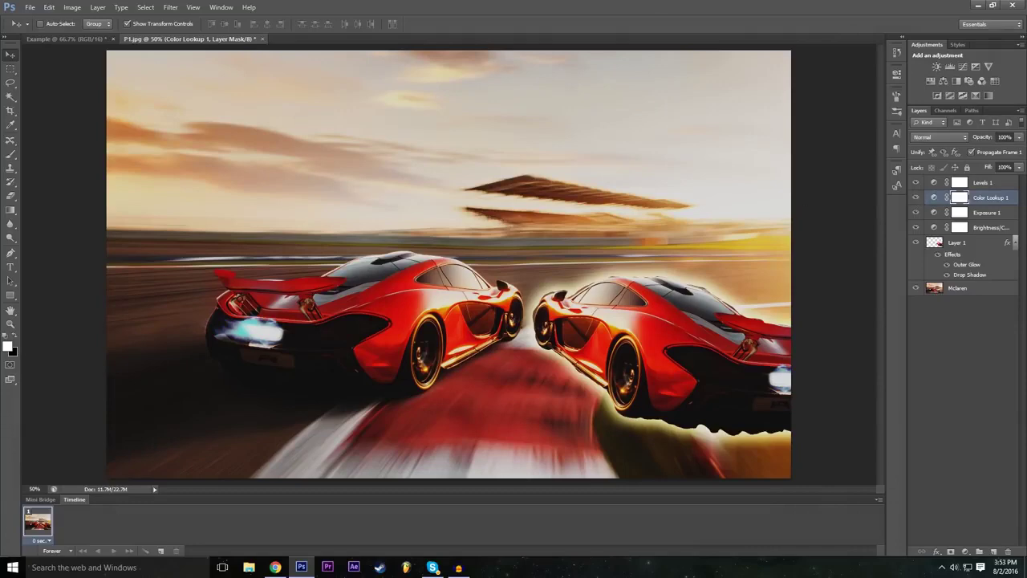
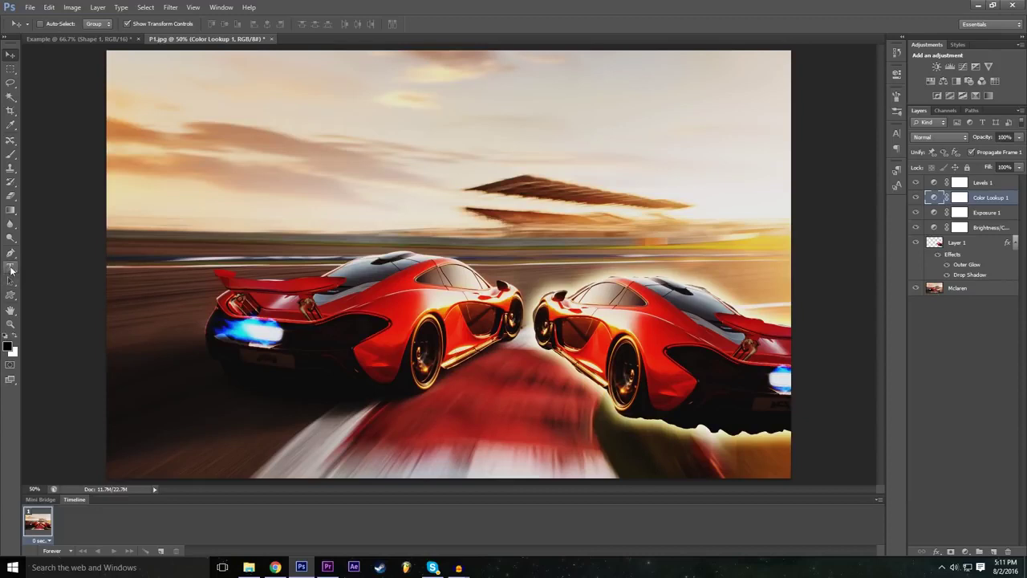
Add the text "Example" in white Long Shot at 1000 pt above the Color Lookup layer and position it over the sky.
click(10, 268)
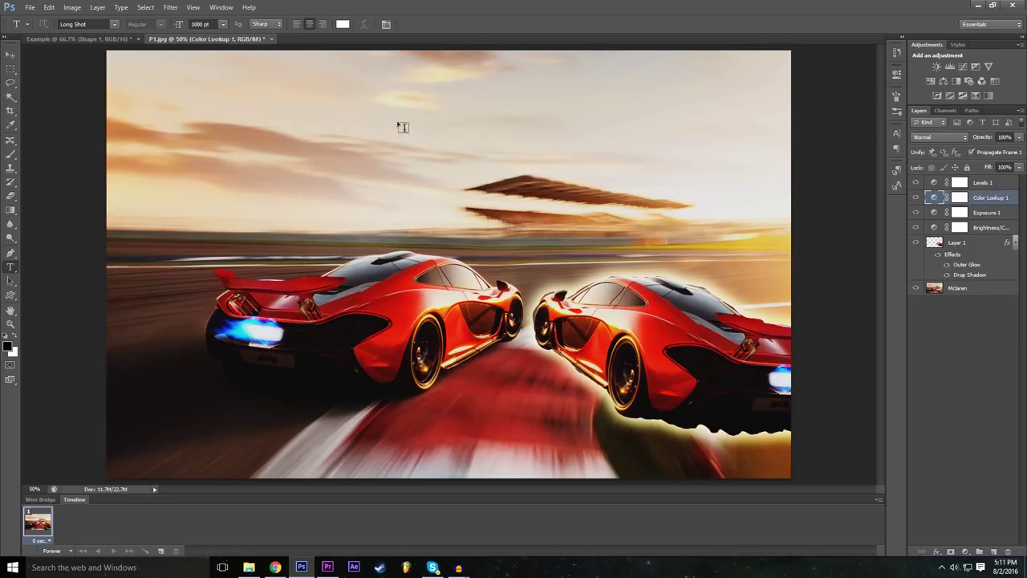
click(166, 107)
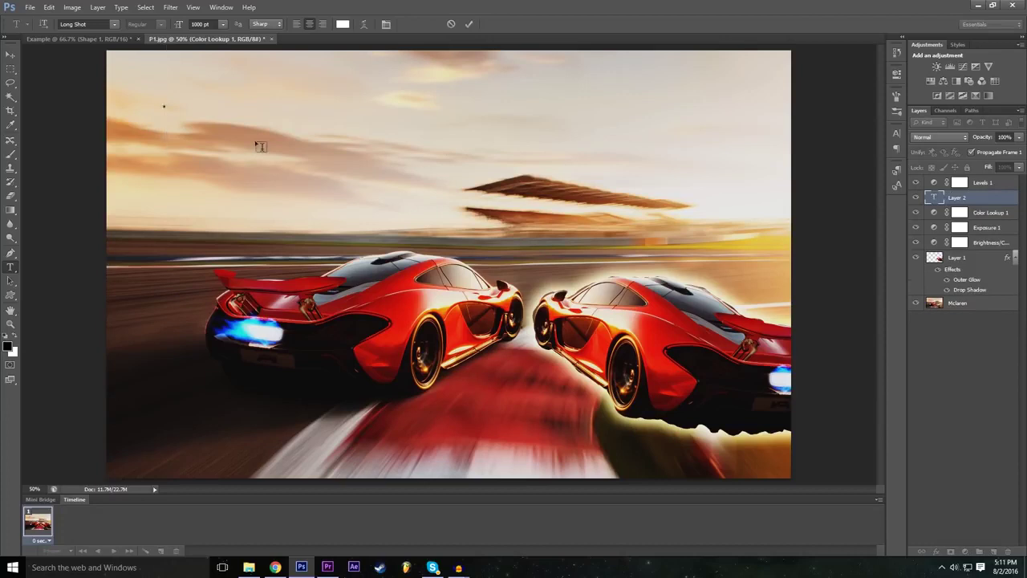
text(P1)
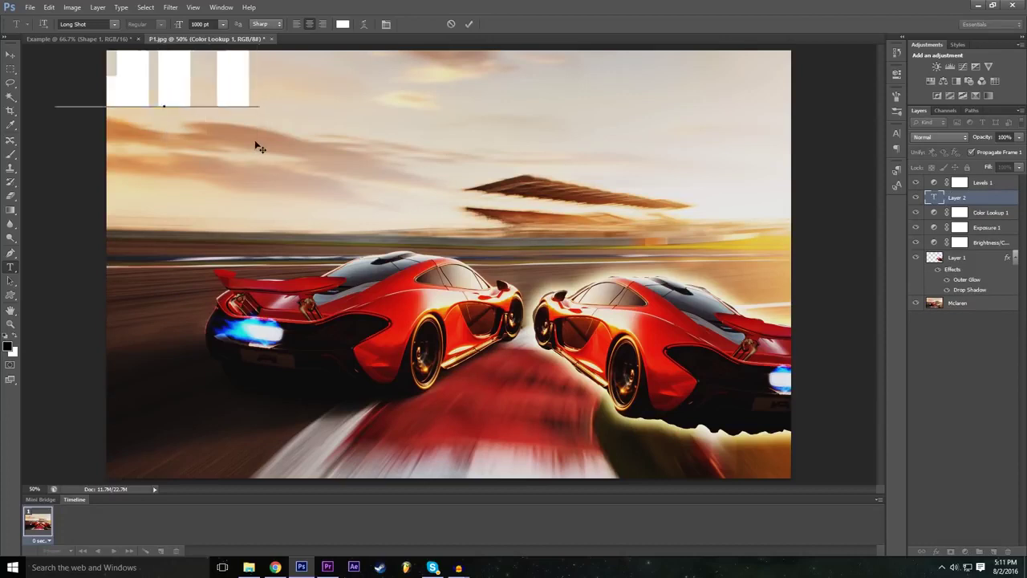
text(ED)
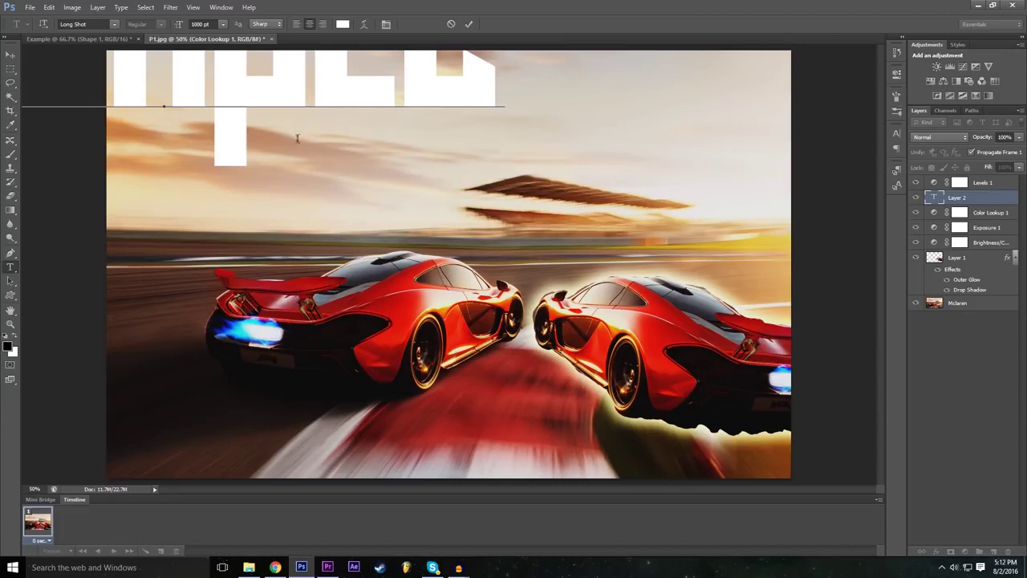
drag(261, 213, 411, 326)
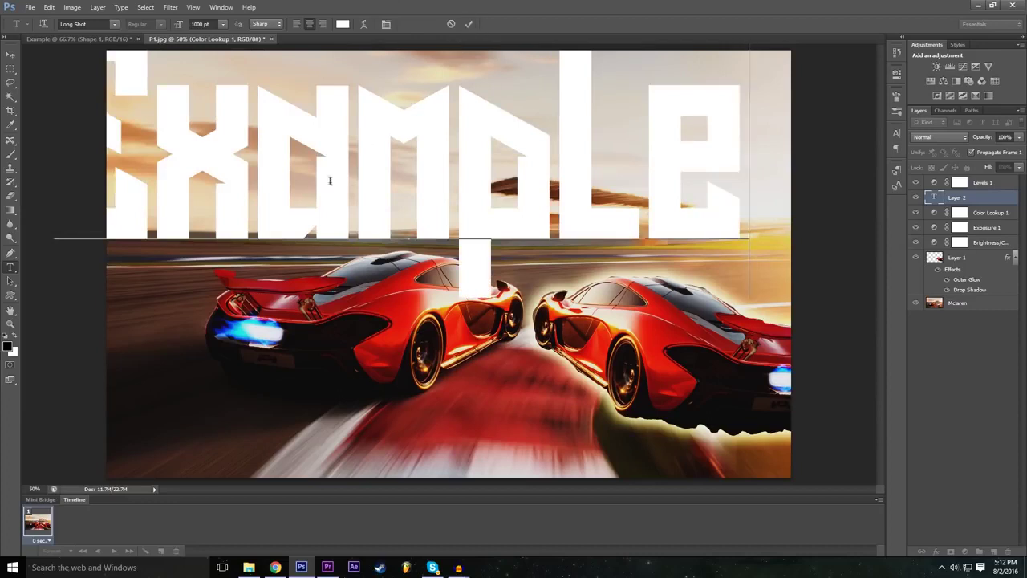
drag(287, 334, 329, 335)
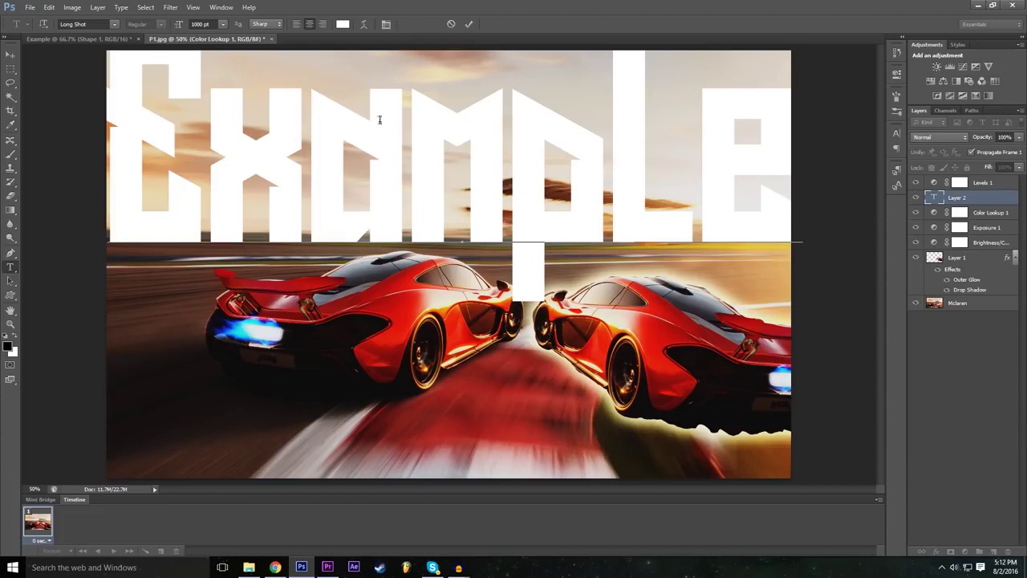
Change the font of the whole Example text to Nexa Bold, trying Microsoft Tai Le first.
double_click(439, 176)
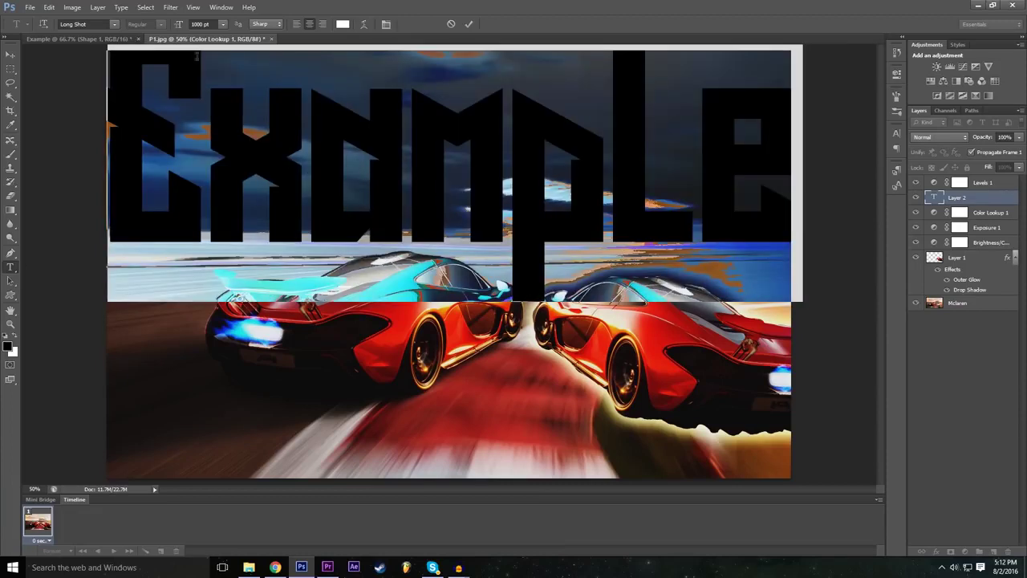
double_click(196, 24)
click(114, 24)
scroll(138, 251, down, 5)
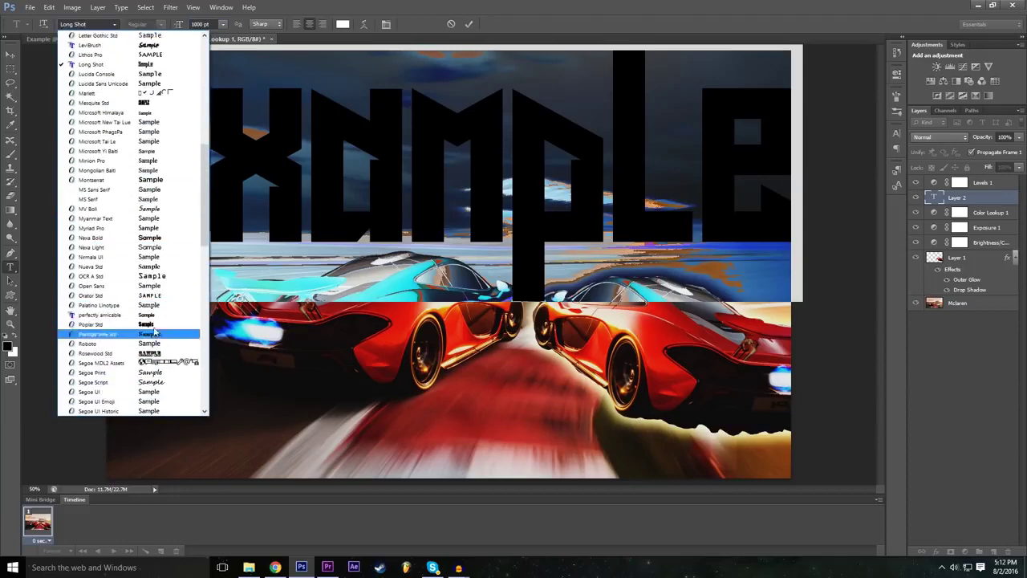
click(145, 142)
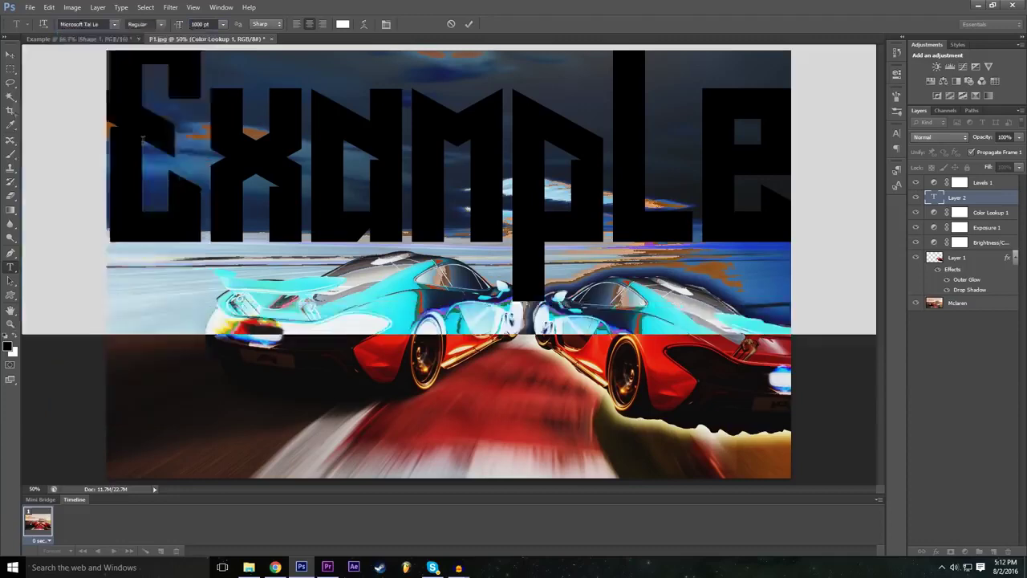
click(116, 24)
scroll(157, 201, up, 3)
click(157, 248)
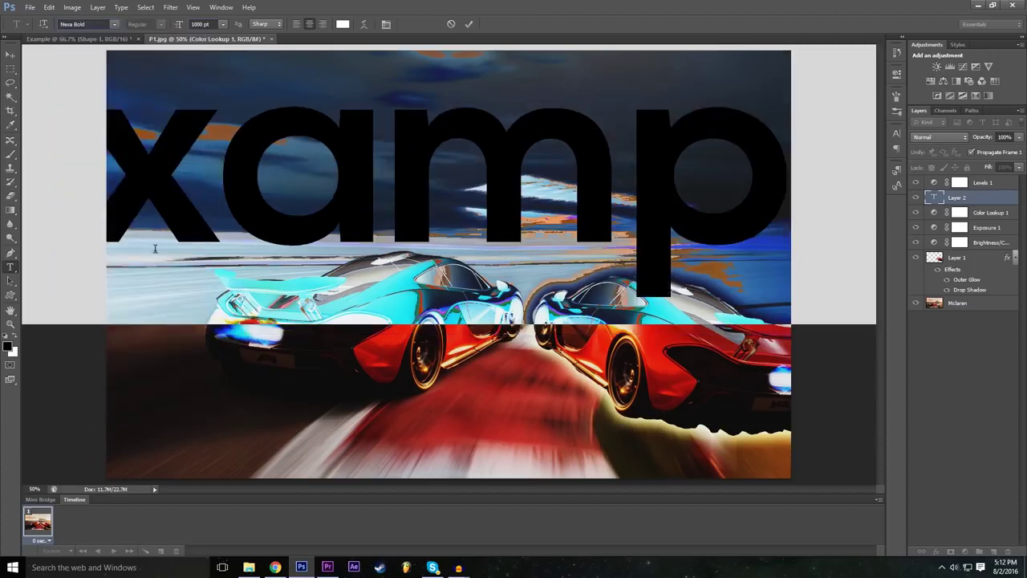
Set the Example text's font size to 72 pt.
double_click(195, 23)
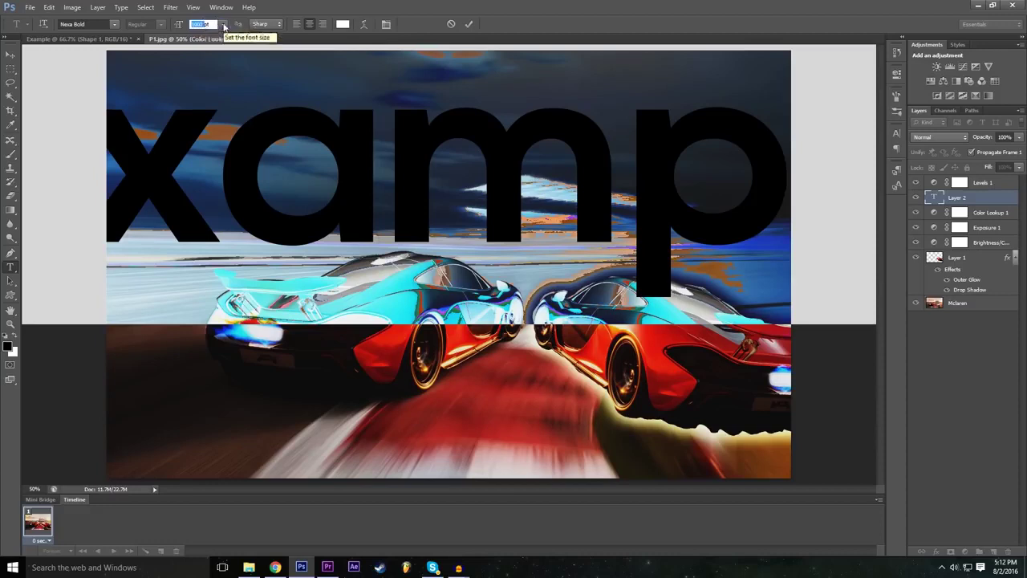
click(223, 24)
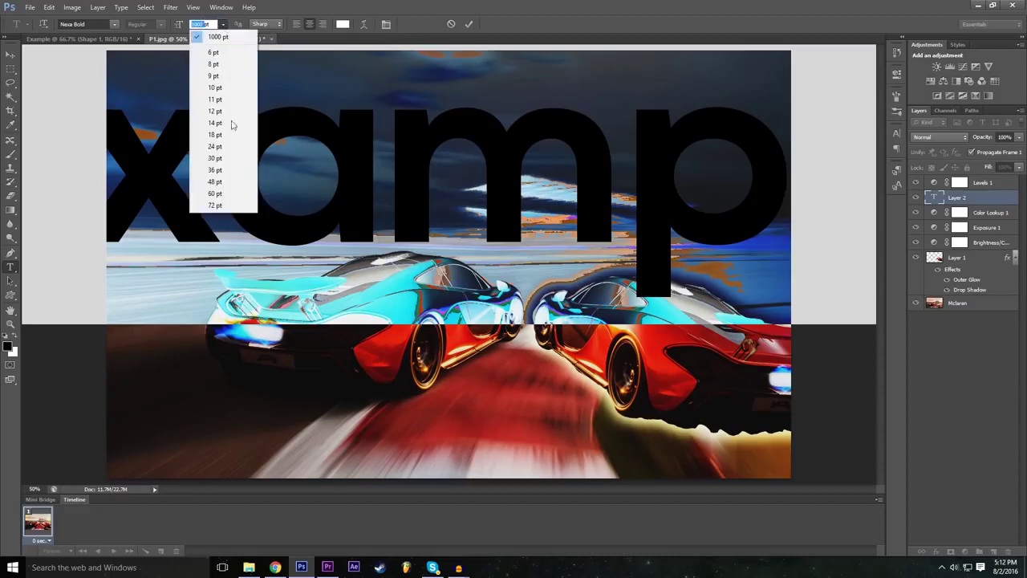
click(215, 205)
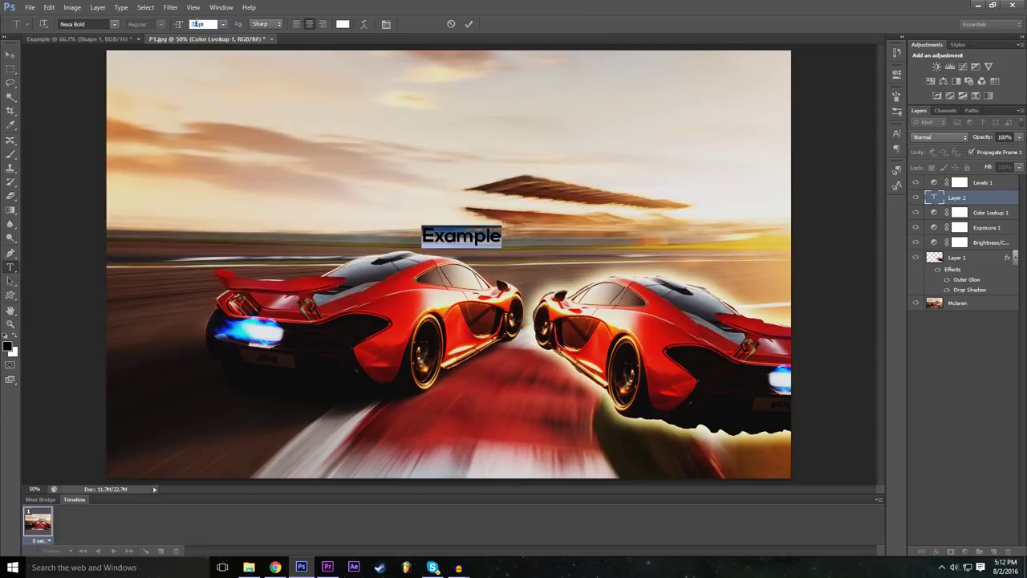
Set the Example text's font size to 500 pt and move the text into the sky above both cars.
click(193, 24)
click(180, 25)
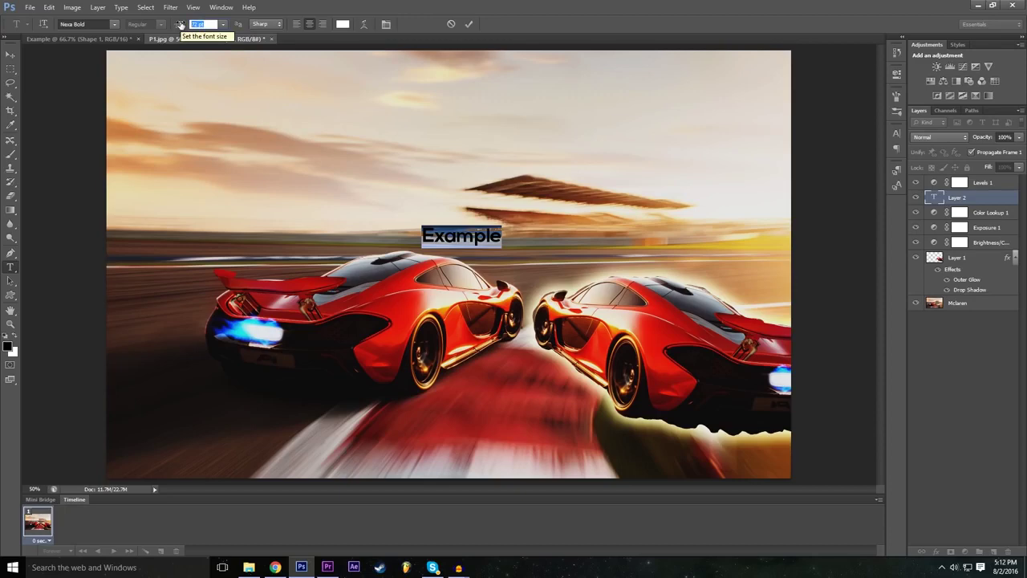
text(500)
key(Return)
drag(426, 352, 413, 275)
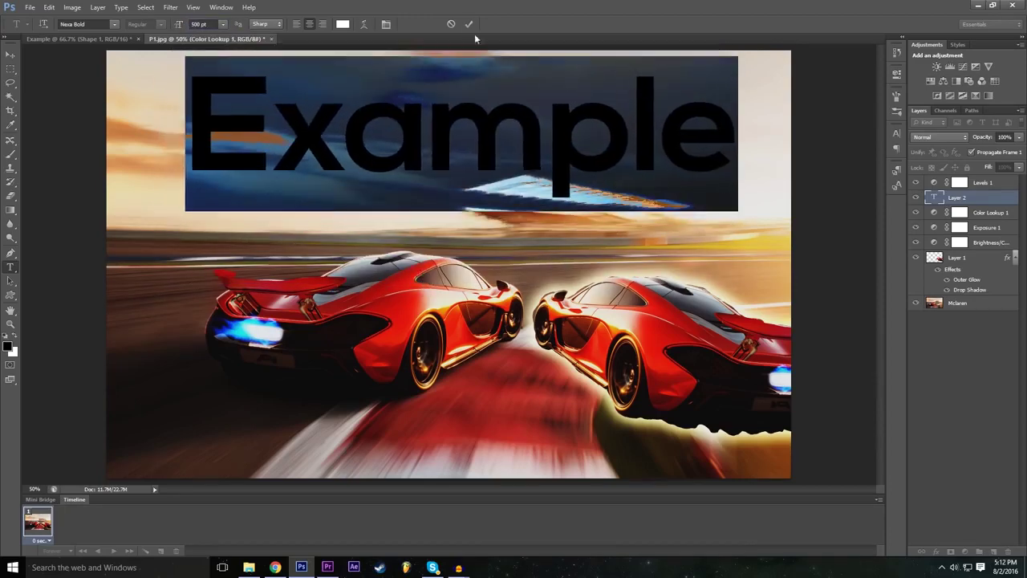
click(468, 24)
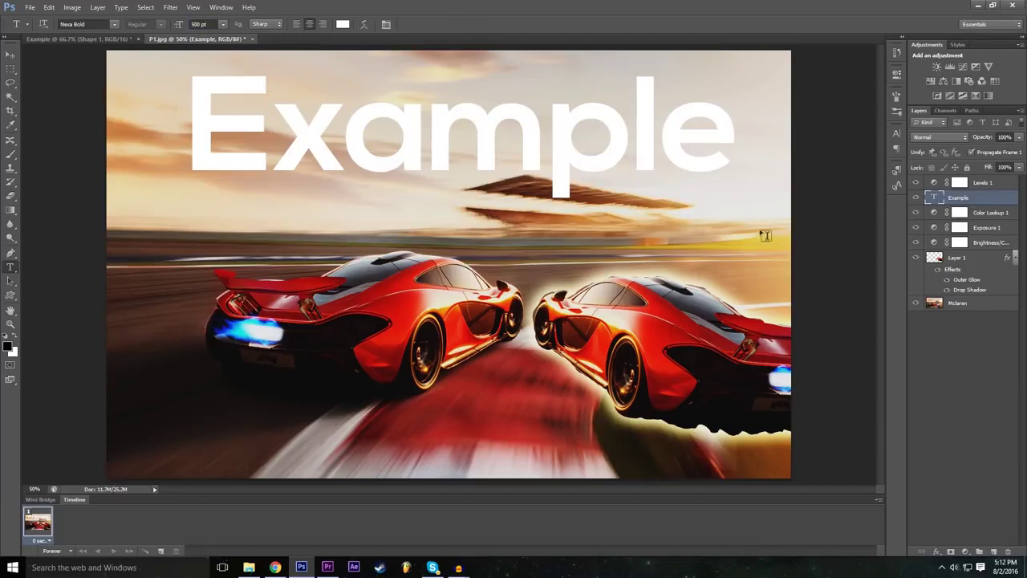
Move the Example text layer above the Levels 1 adjustment layer and open its blending options.
drag(976, 199, 976, 180)
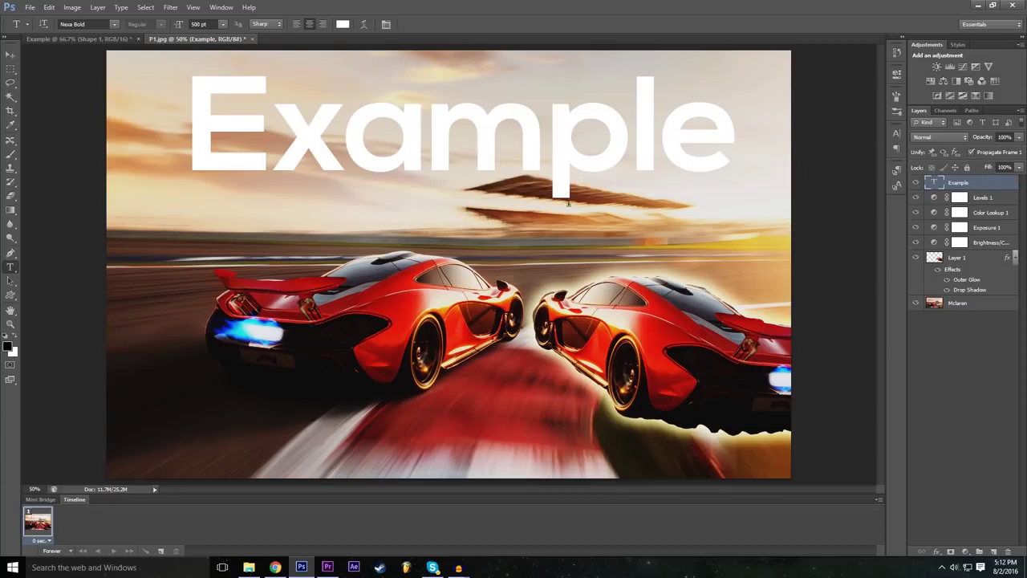
click(937, 552)
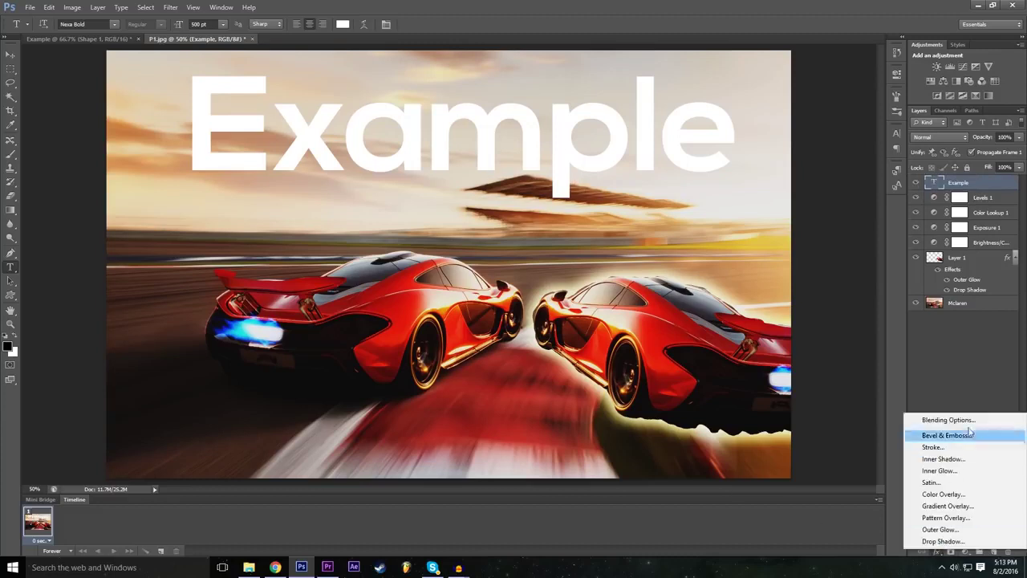
click(935, 421)
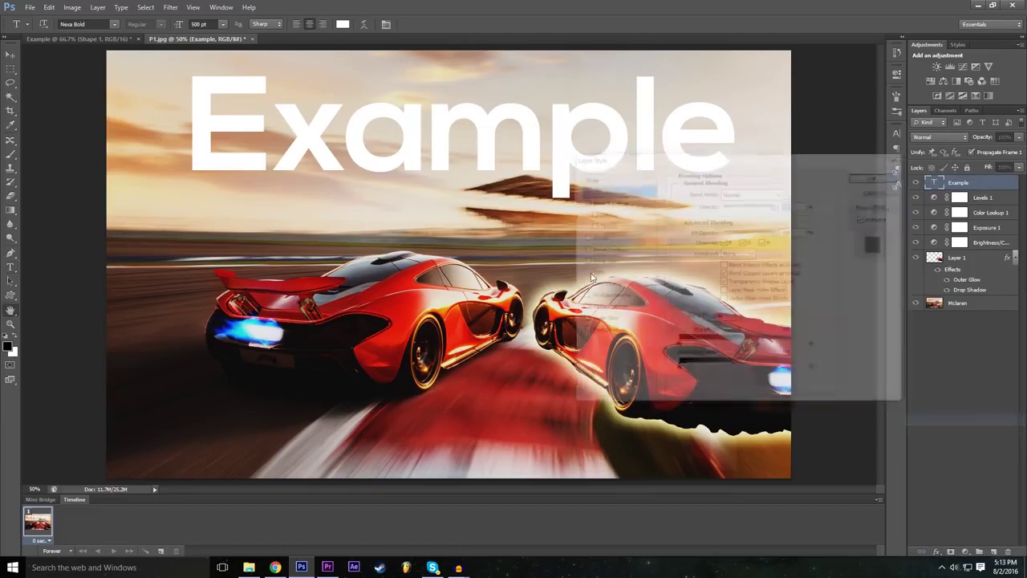
Try the Overlay, Difference, Exclusion and Darken blend modes on the Example text layer.
click(753, 192)
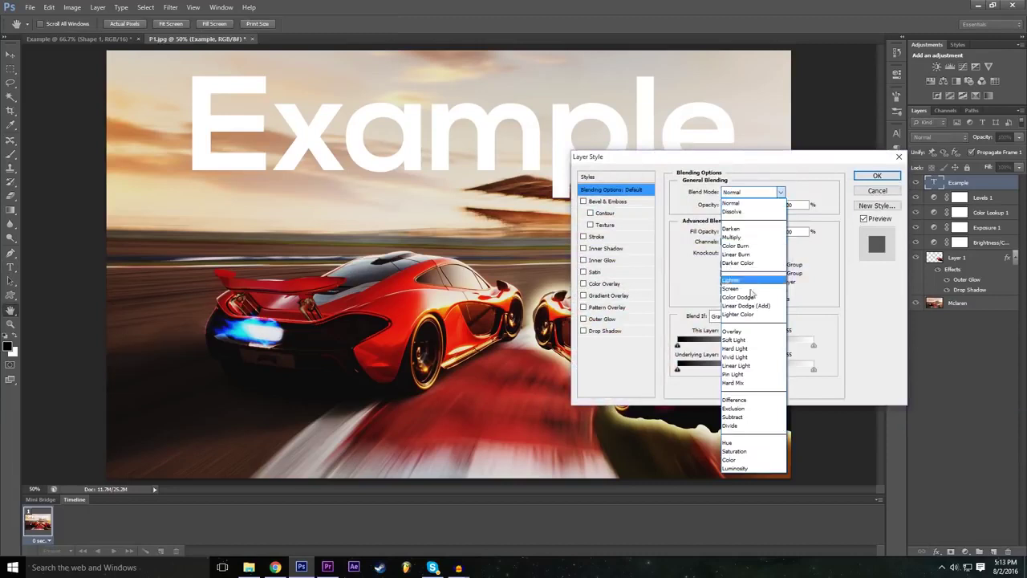
click(750, 335)
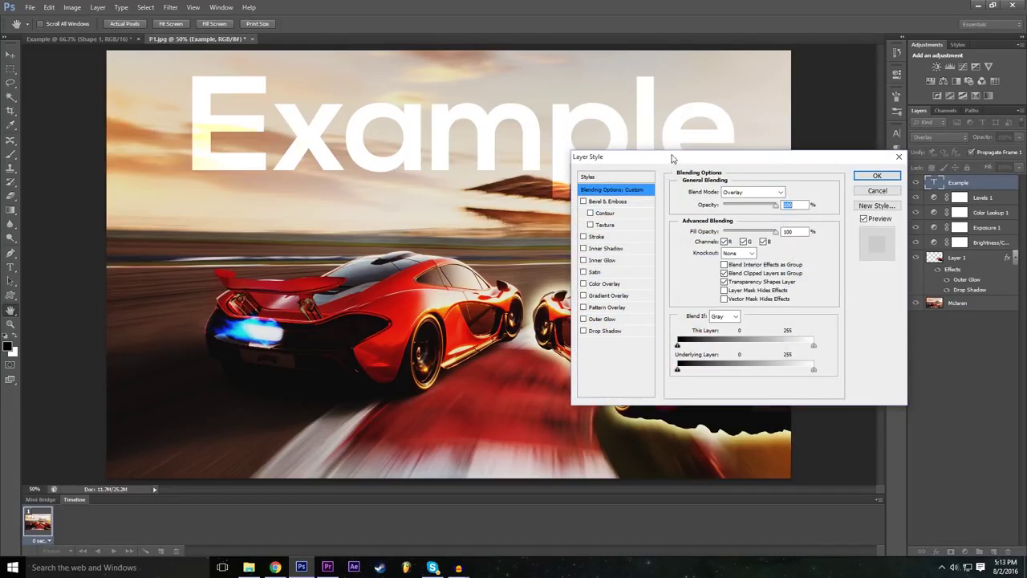
click(750, 193)
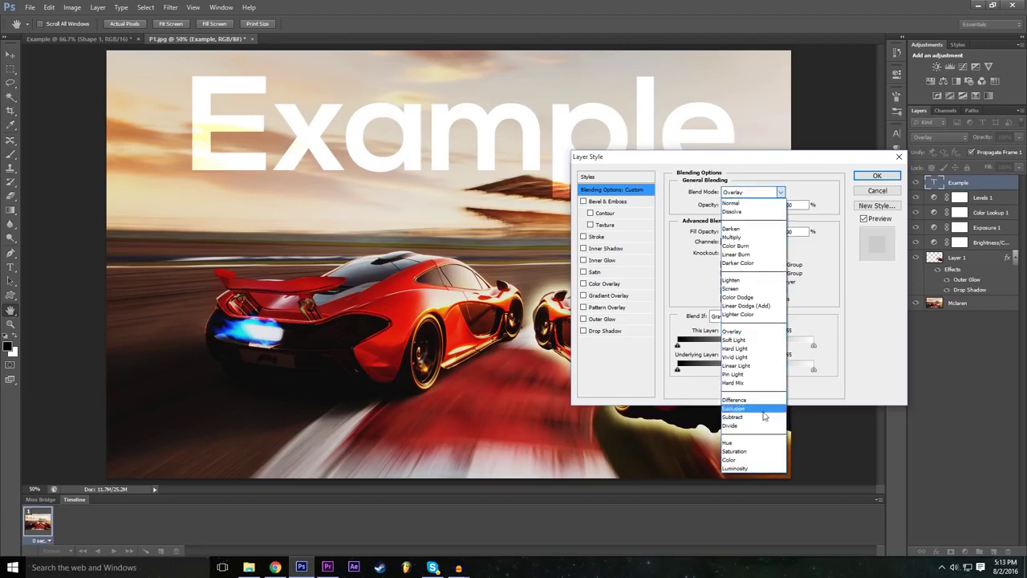
click(740, 404)
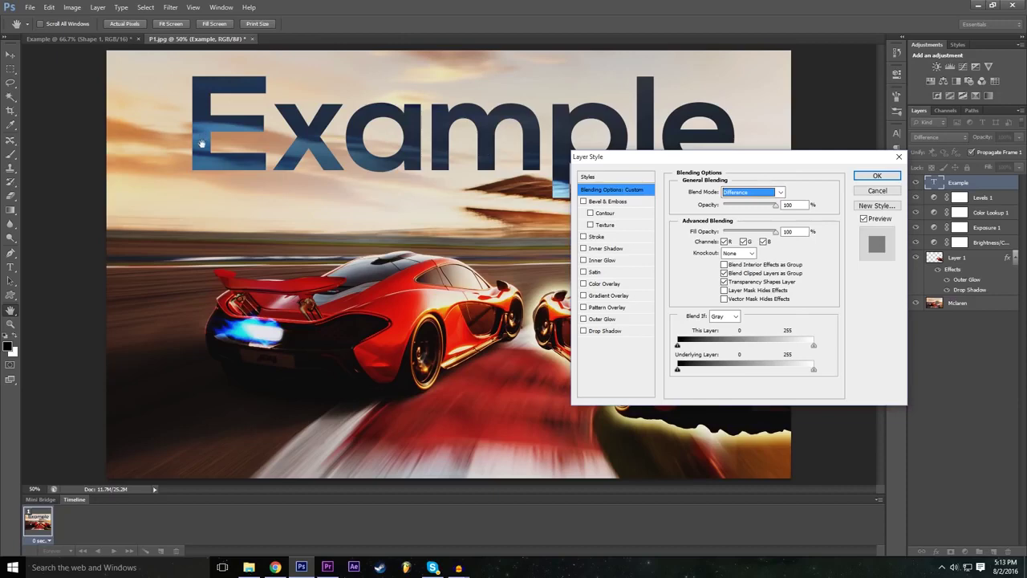
click(730, 192)
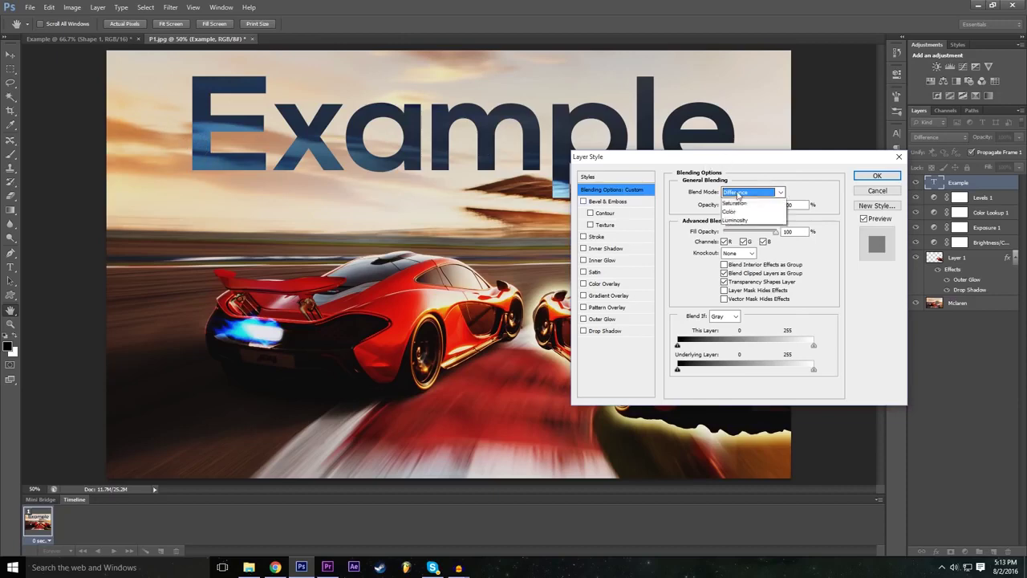
click(753, 412)
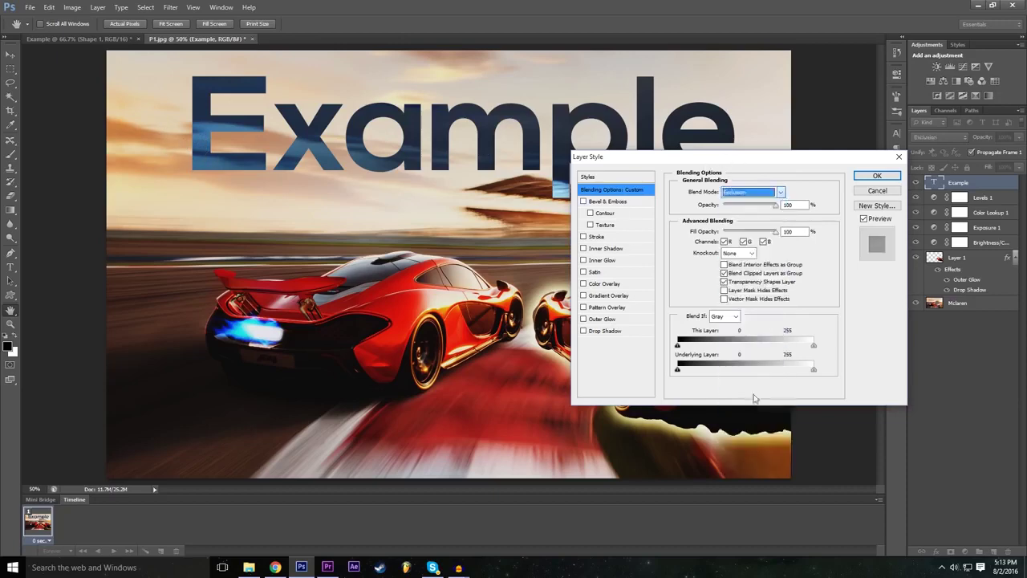
click(750, 192)
click(754, 229)
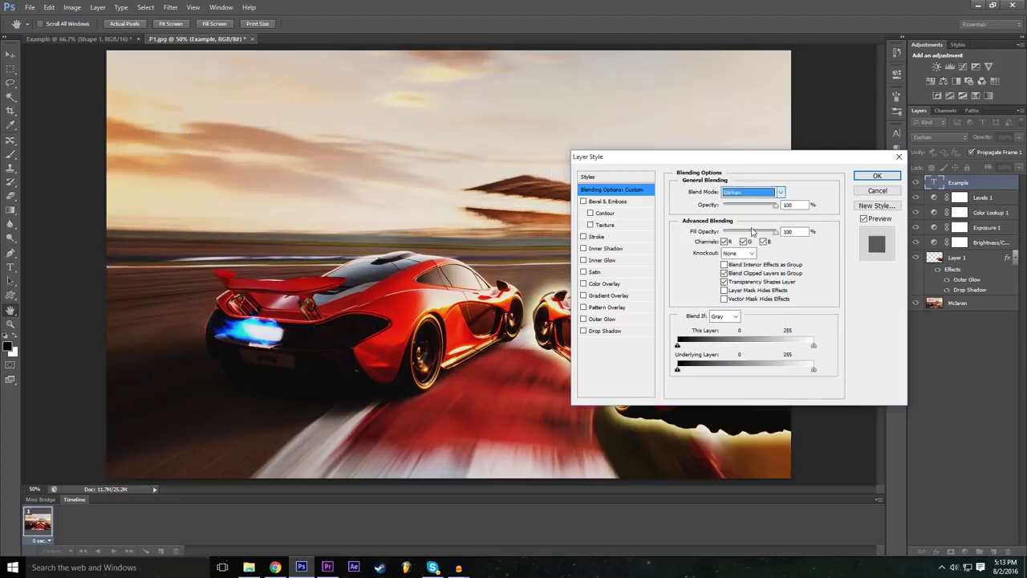
Try the Color Burn, Overlay and Vivid Light blend modes on the Example text layer.
click(750, 193)
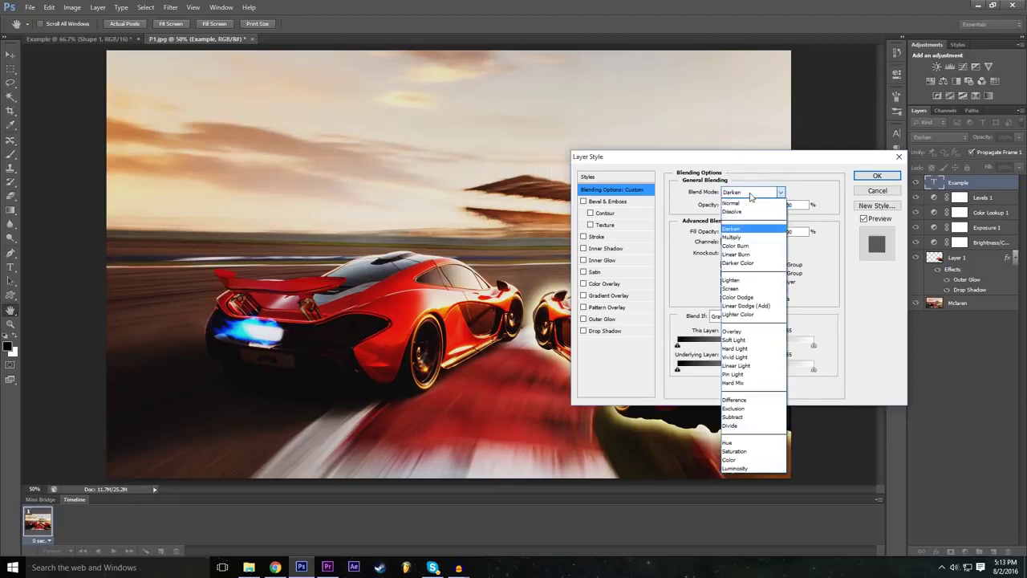
click(743, 245)
click(753, 196)
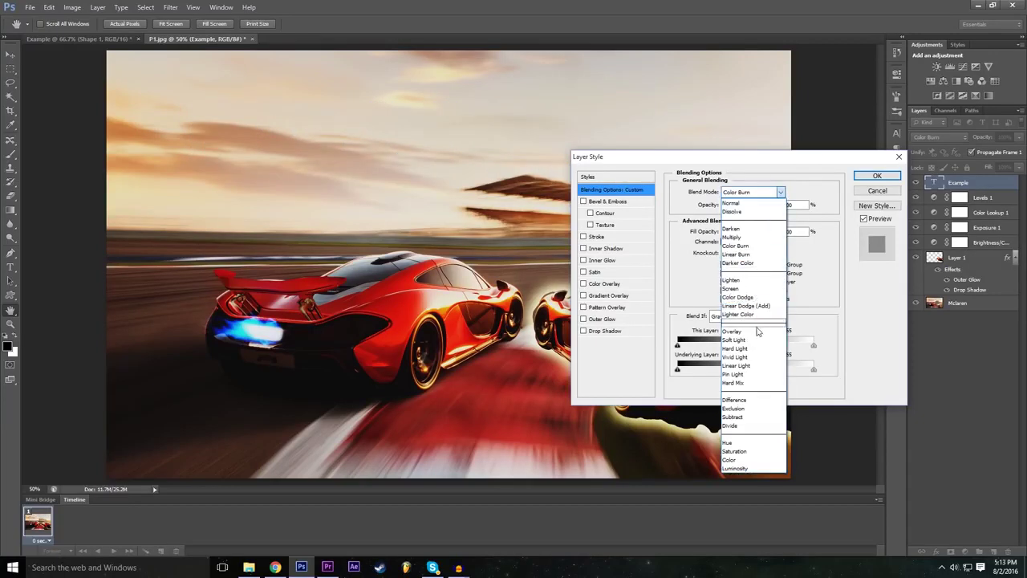
click(759, 331)
click(753, 193)
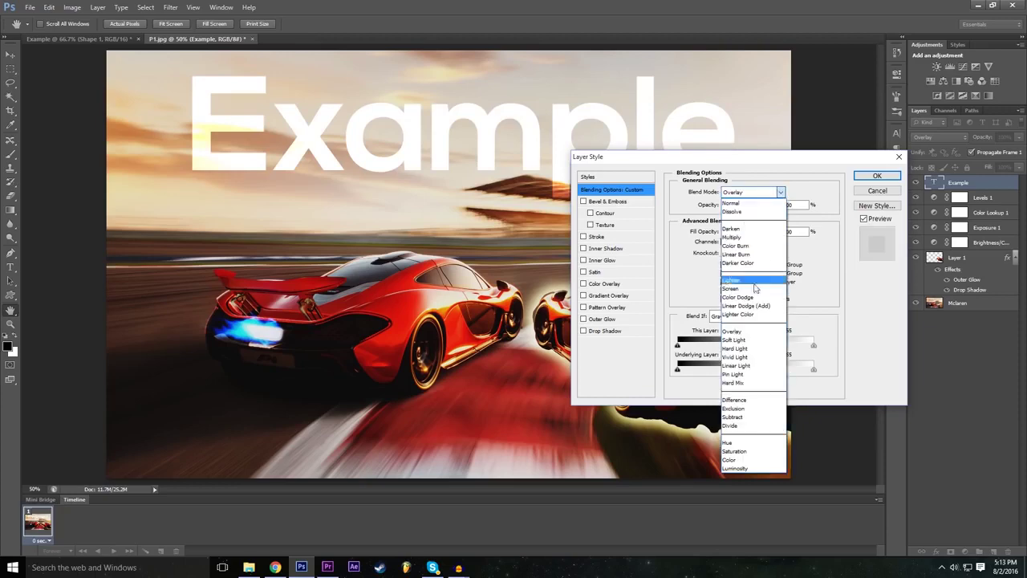
click(755, 358)
Set the Example text layer's blend mode to Difference and apply the layer style.
click(753, 196)
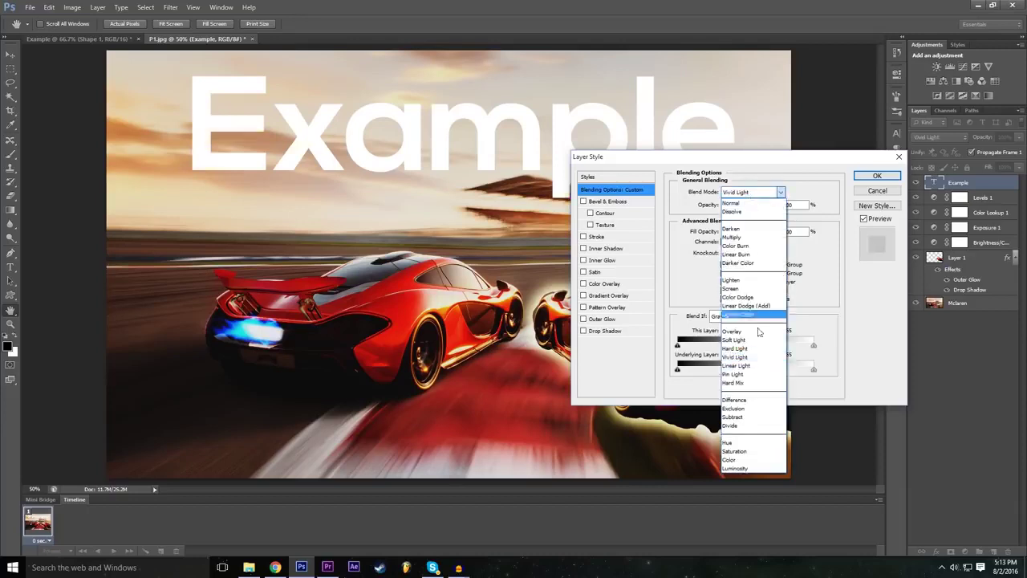
click(755, 400)
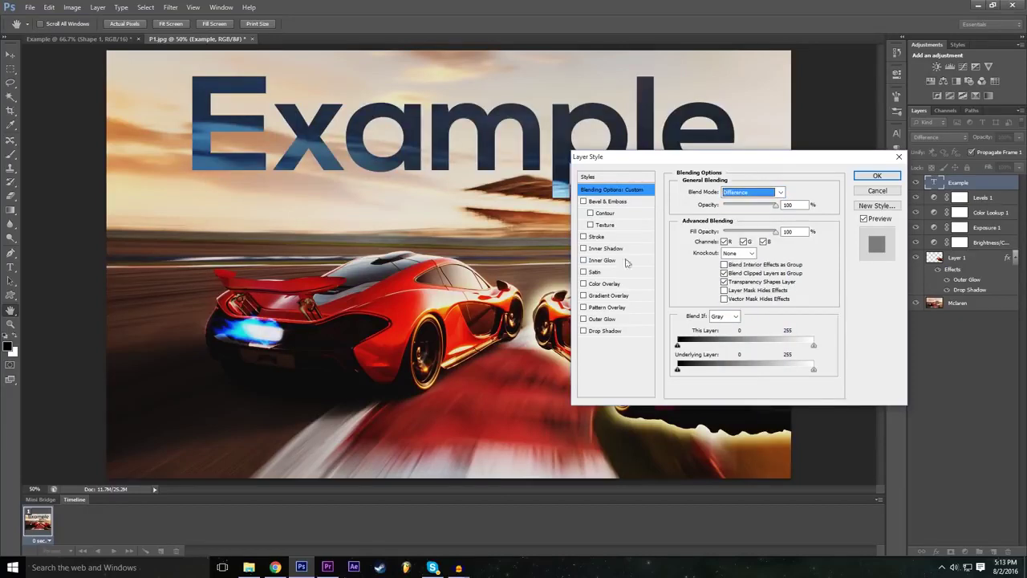
click(877, 175)
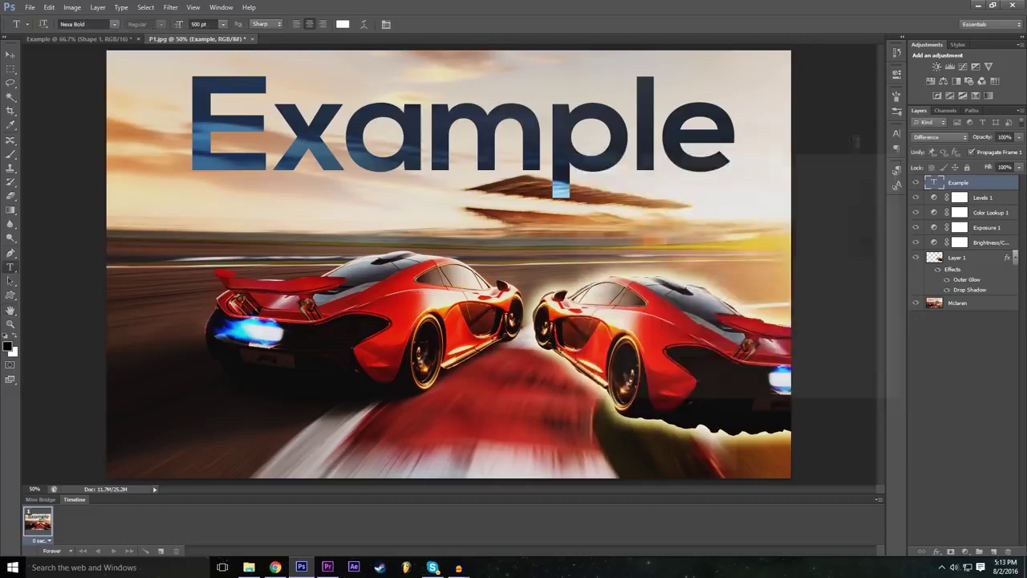
Move the Example text toward the upper-left corner of the image.
click(10, 54)
drag(381, 122, 295, 138)
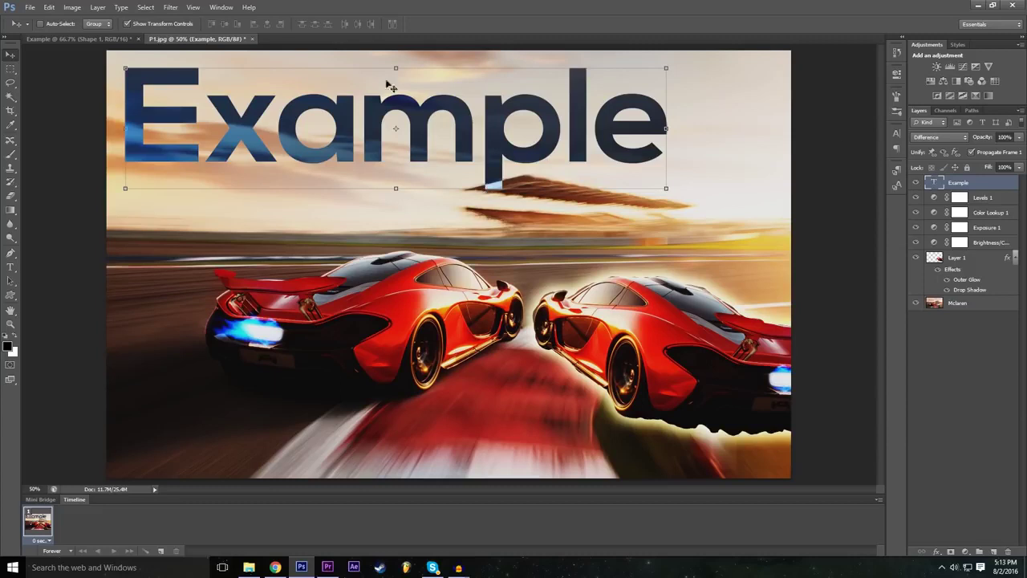
click(1001, 373)
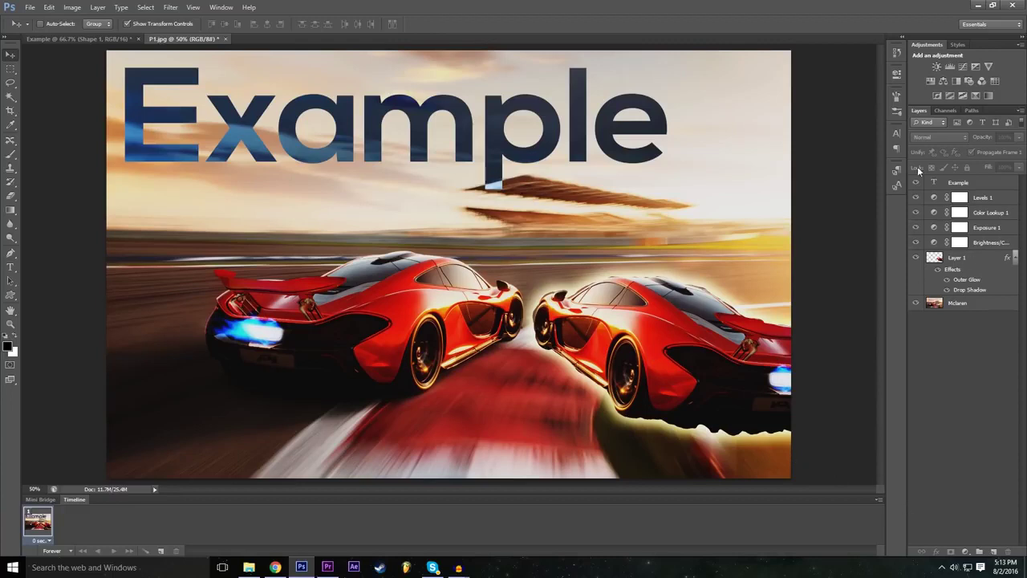
click(954, 186)
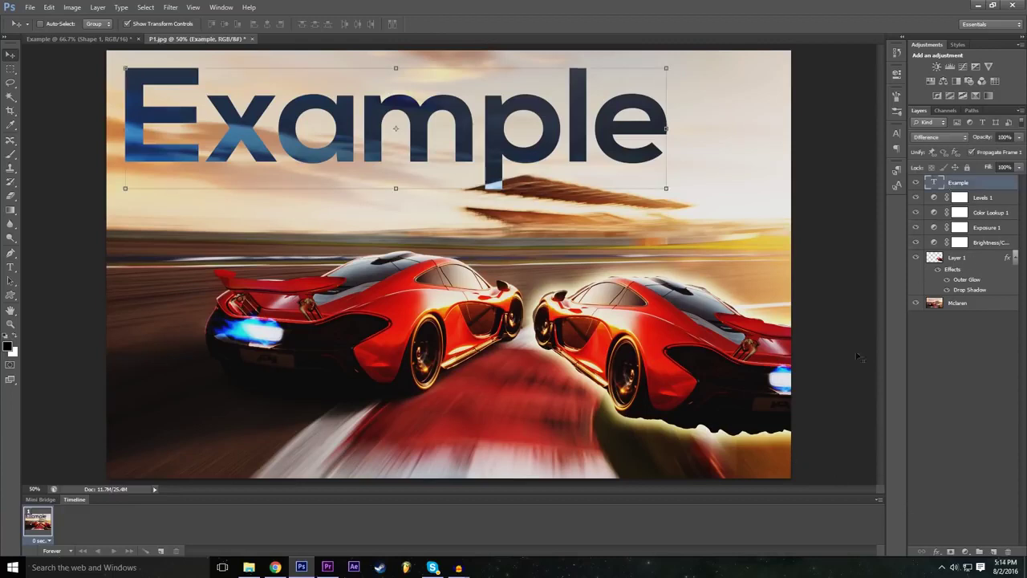
click(937, 553)
click(940, 554)
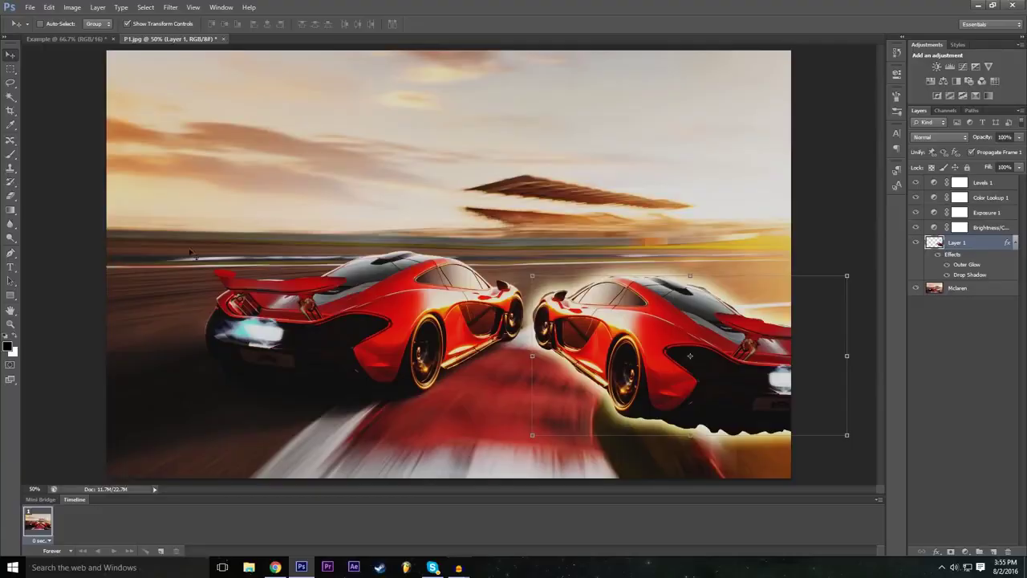
Set up the Eraser tool with a soft 100 px brush at 0% hardness.
click(14, 198)
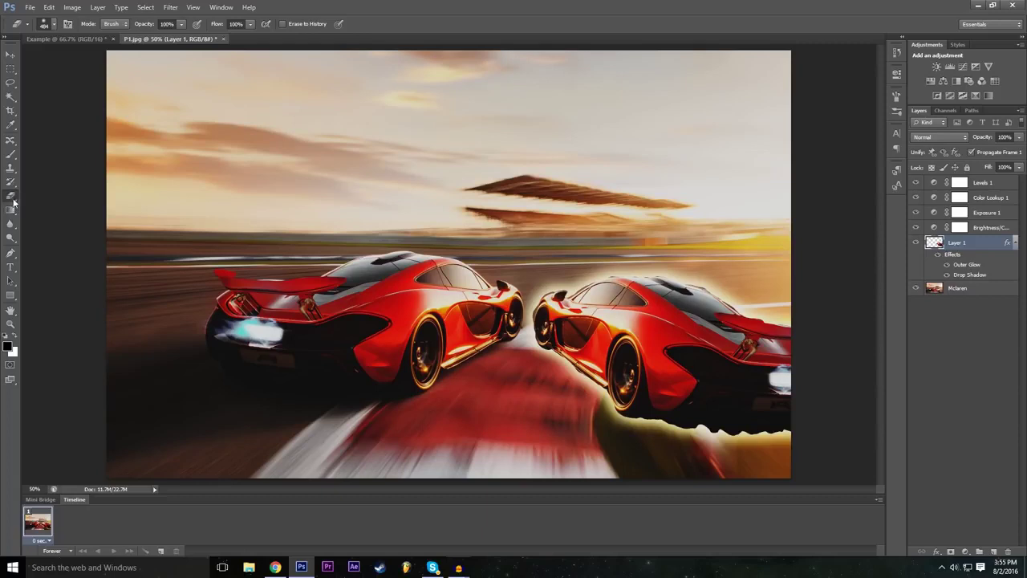
click(53, 24)
drag(24, 86, 12, 87)
drag(73, 54, 67, 56)
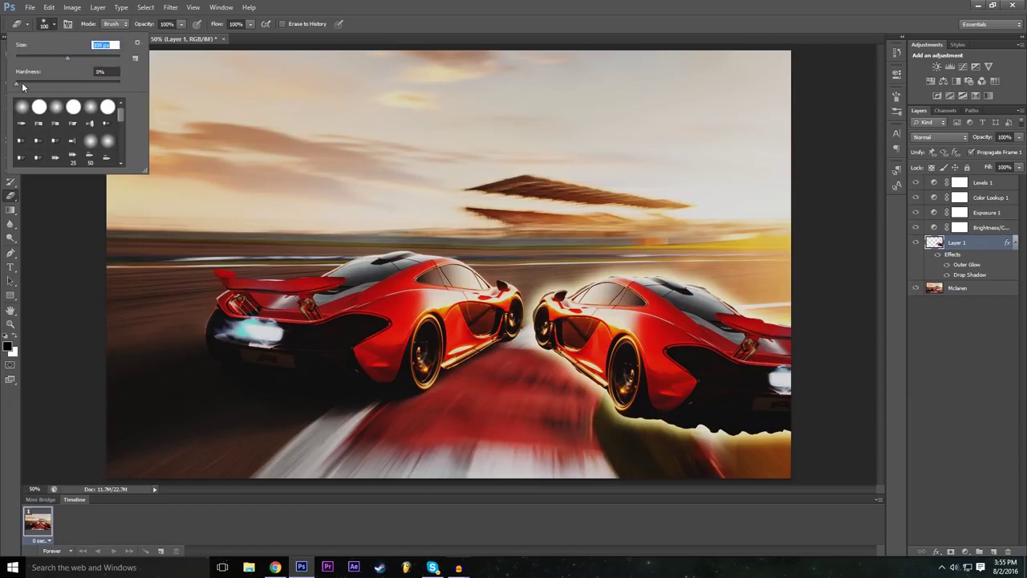
drag(21, 83, 78, 83)
drag(35, 87, 25, 86)
key(Return)
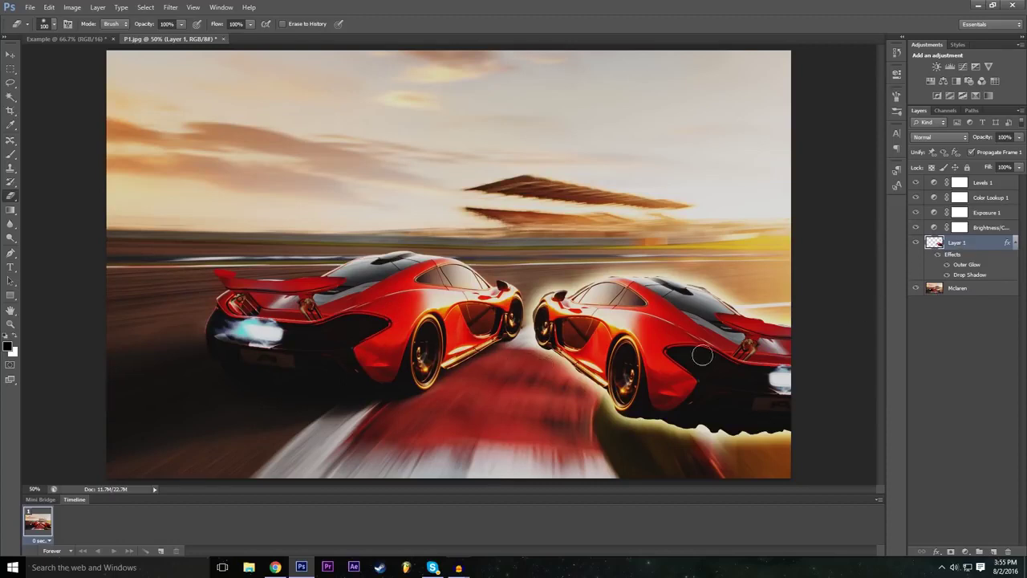
Try erasing the upper part of the right-hand car on Layer 1, and undo the erasing.
mouse_move(550, 394)
mouse_down()
mouse_move(697, 240)
mouse_move(520, 405)
mouse_move(642, 297)
mouse_move(552, 285)
mouse_move(699, 313)
mouse_move(678, 290)
mouse_move(593, 363)
mouse_move(710, 268)
mouse_move(701, 348)
mouse_move(761, 380)
mouse_move(715, 302)
mouse_move(788, 372)
mouse_move(792, 321)
mouse_move(727, 313)
mouse_move(744, 351)
mouse_move(769, 364)
mouse_move(772, 352)
mouse_move(756, 363)
mouse_move(801, 383)
mouse_up()
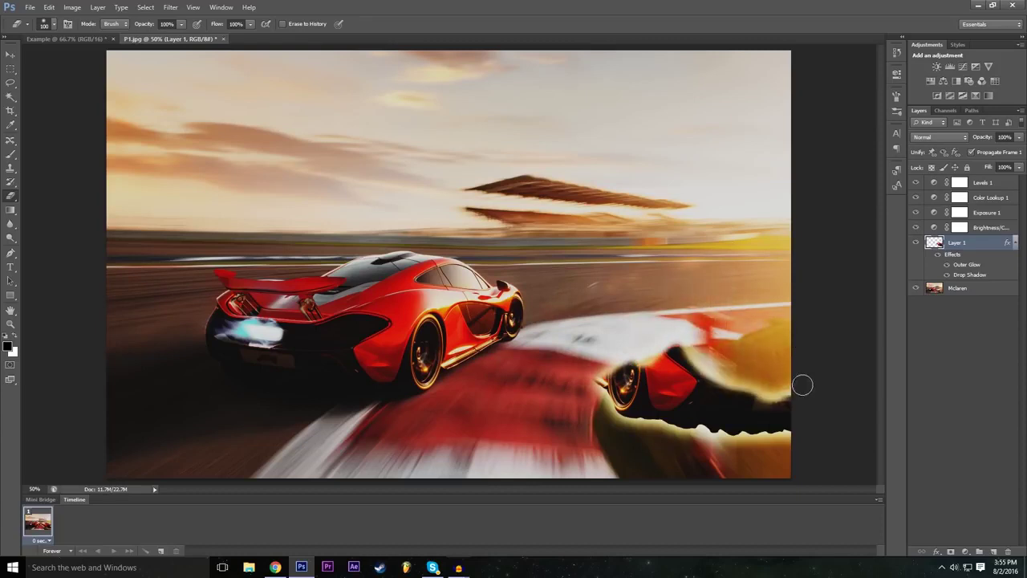
click(49, 7)
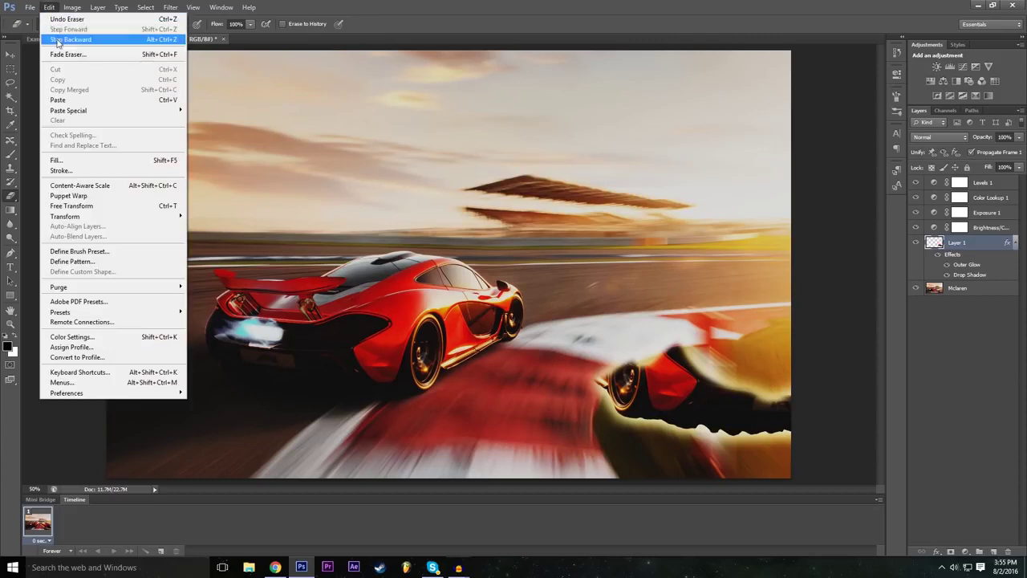
click(57, 40)
Set the eraser hardness to 100% and erase the front of the right-hand car on Layer 1.
click(47, 24)
click(31, 83)
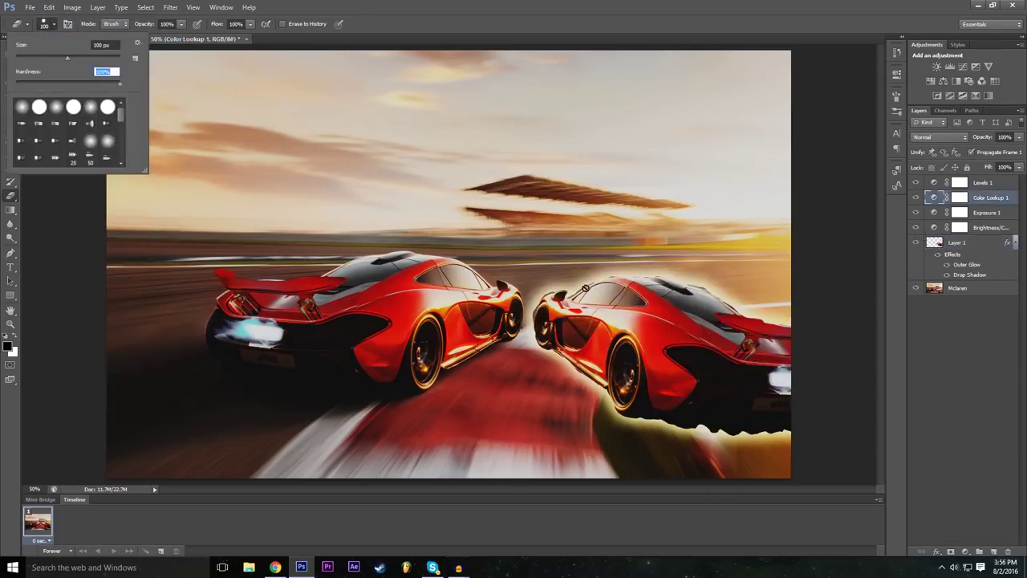
click(590, 5)
click(948, 241)
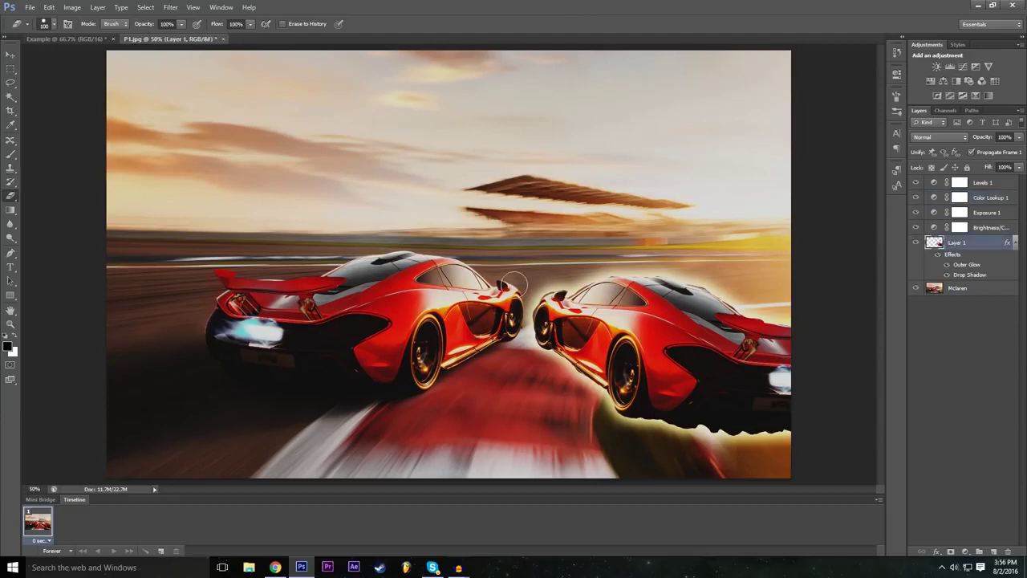
mouse_move(533, 364)
mouse_down()
mouse_move(581, 272)
mouse_move(534, 315)
mouse_up()
mouse_move(546, 359)
mouse_down()
mouse_move(640, 257)
mouse_move(562, 373)
mouse_up()
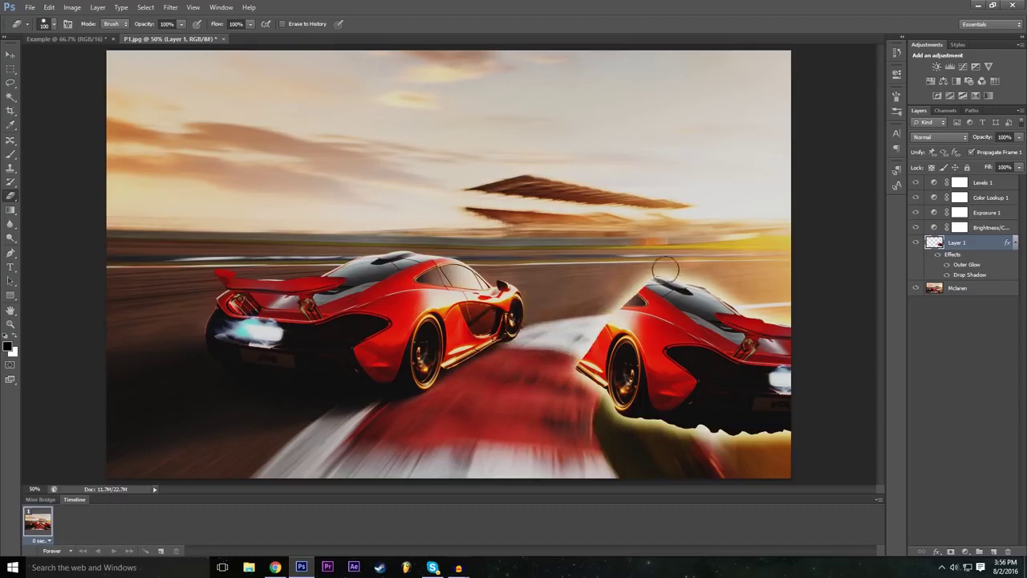
Set the eraser hardness to 0% and erase a soft patch across the right-hand car's rear side.
click(55, 24)
drag(69, 85, 16, 82)
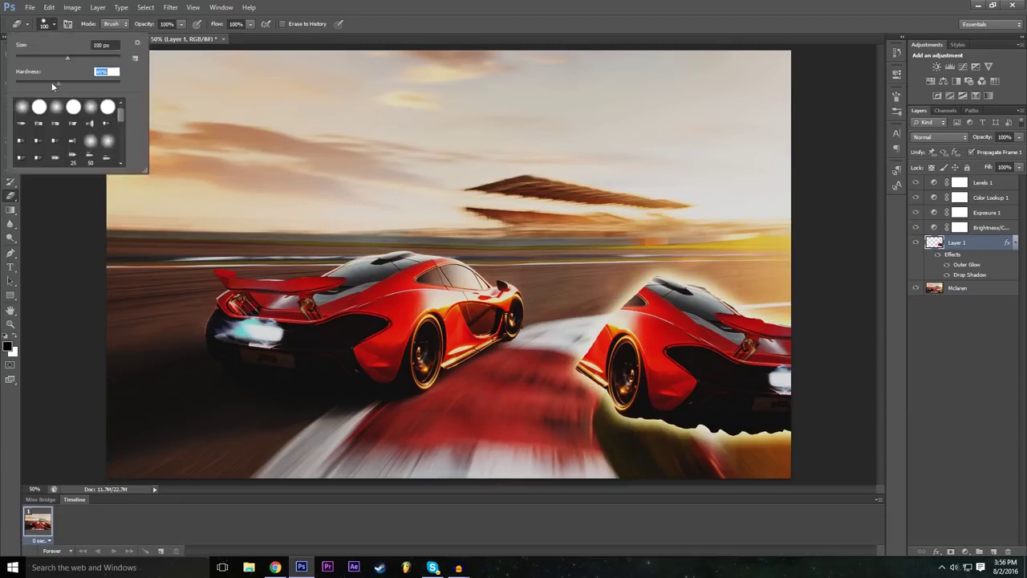
key(Return)
mouse_move(758, 313)
mouse_down()
mouse_move(703, 359)
mouse_move(637, 421)
mouse_move(703, 379)
mouse_move(759, 312)
mouse_move(649, 408)
mouse_move(762, 340)
mouse_move(668, 381)
mouse_move(690, 367)
mouse_up()
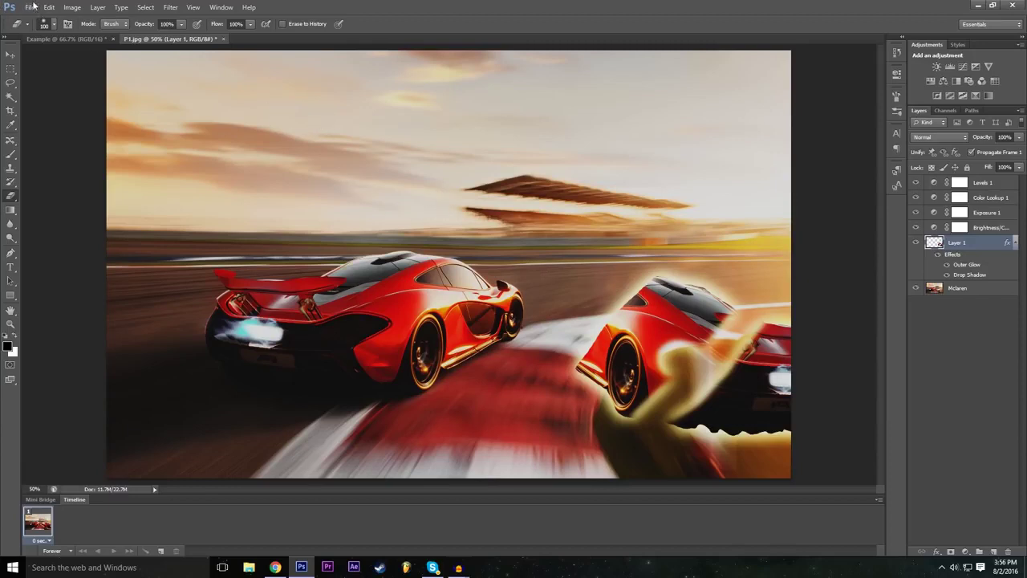
Switch the eraser to a 59 px brush preset and erase most of the remaining right-hand car.
click(53, 24)
scroll(74, 123, down, 5)
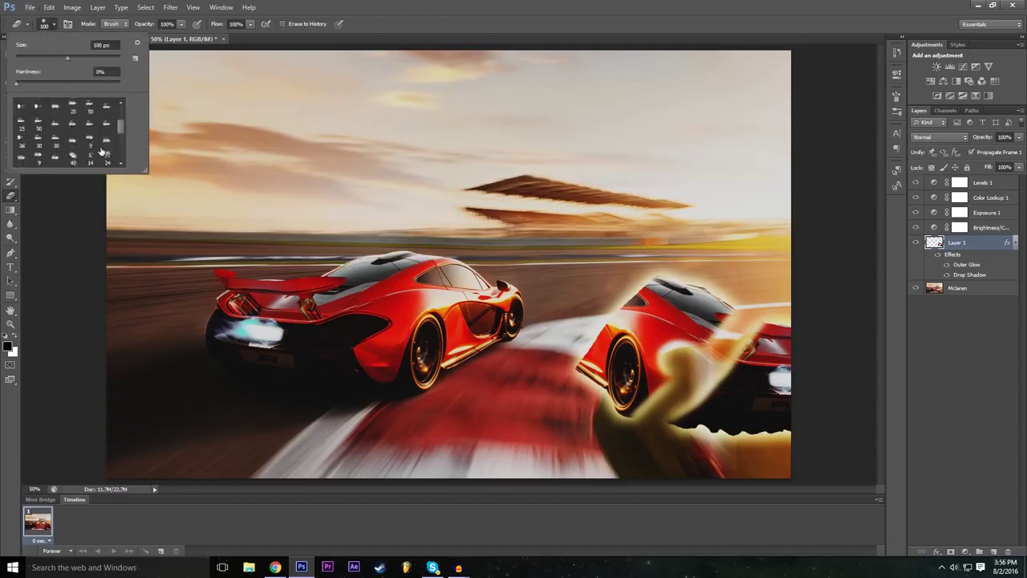
click(107, 120)
click(73, 120)
mouse_move(647, 327)
mouse_down()
mouse_move(632, 367)
mouse_move(600, 362)
mouse_move(625, 312)
mouse_move(672, 293)
mouse_up()
mouse_move(730, 347)
mouse_down()
mouse_move(766, 381)
mouse_move(770, 408)
mouse_move(718, 422)
mouse_up()
mouse_move(726, 433)
mouse_down()
mouse_move(602, 401)
mouse_move(580, 359)
mouse_move(601, 335)
mouse_move(604, 353)
mouse_move(616, 337)
mouse_move(626, 360)
mouse_move(648, 286)
mouse_move(624, 299)
mouse_move(655, 281)
mouse_move(636, 300)
mouse_move(690, 313)
mouse_move(743, 385)
mouse_move(751, 437)
mouse_up()
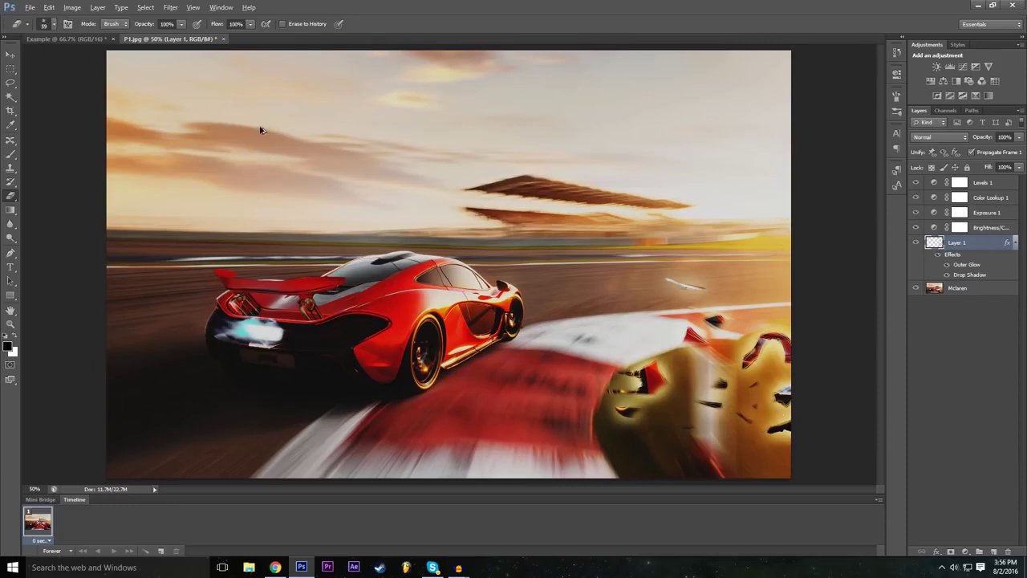
Undo the eraser strokes until the right-hand car on Layer 1 is whole again.
key(ctrl+z)
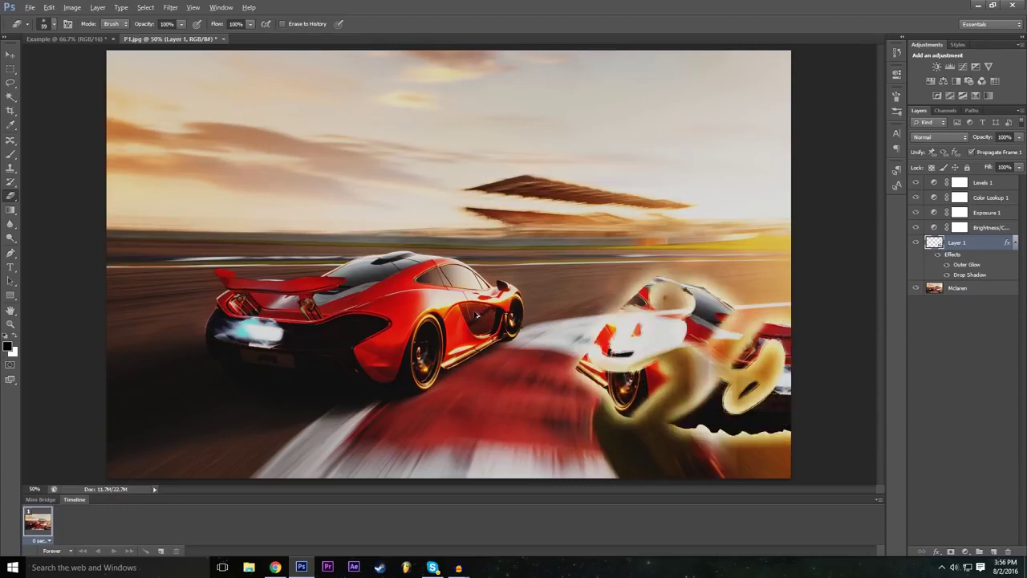
key(ctrl+alt+z)
key(ctrl+alt+z)
key(ctrl+alt+z)
key(ctrl+alt+z)
key(ctrl+alt+z)
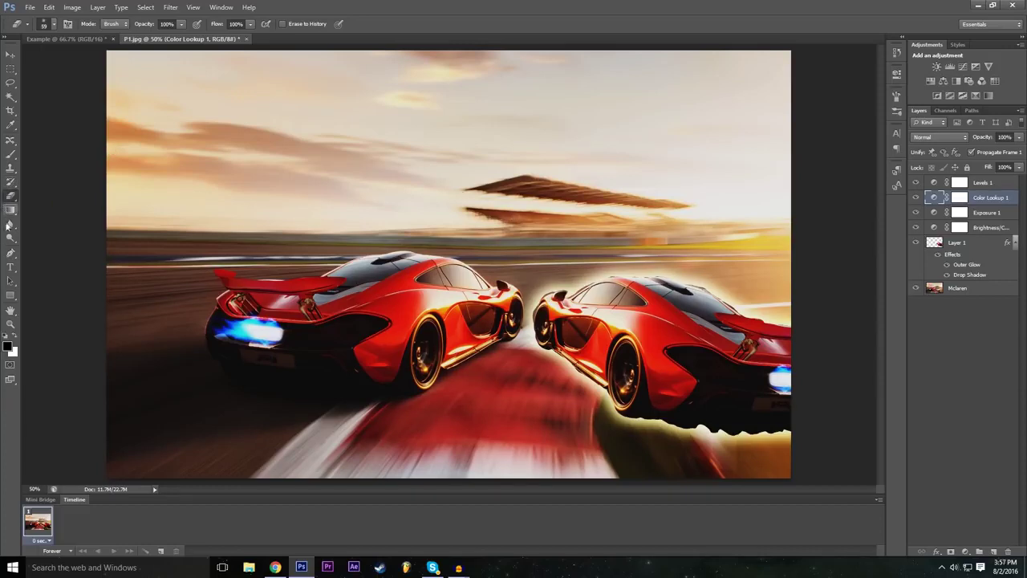
Activate the Pen tool with the P1.jpg document in view.
click(10, 254)
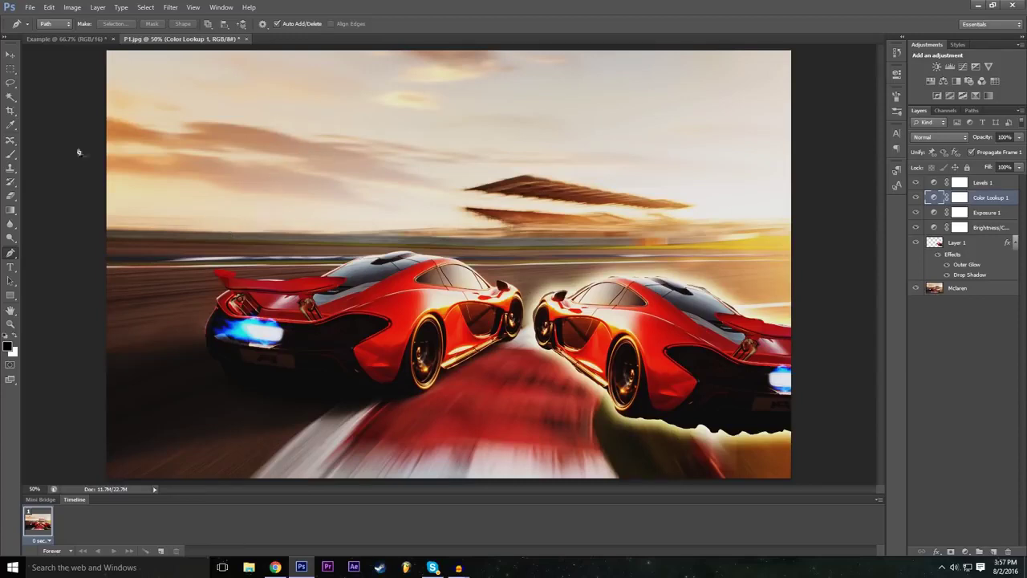
click(98, 39)
click(176, 38)
click(31, 7)
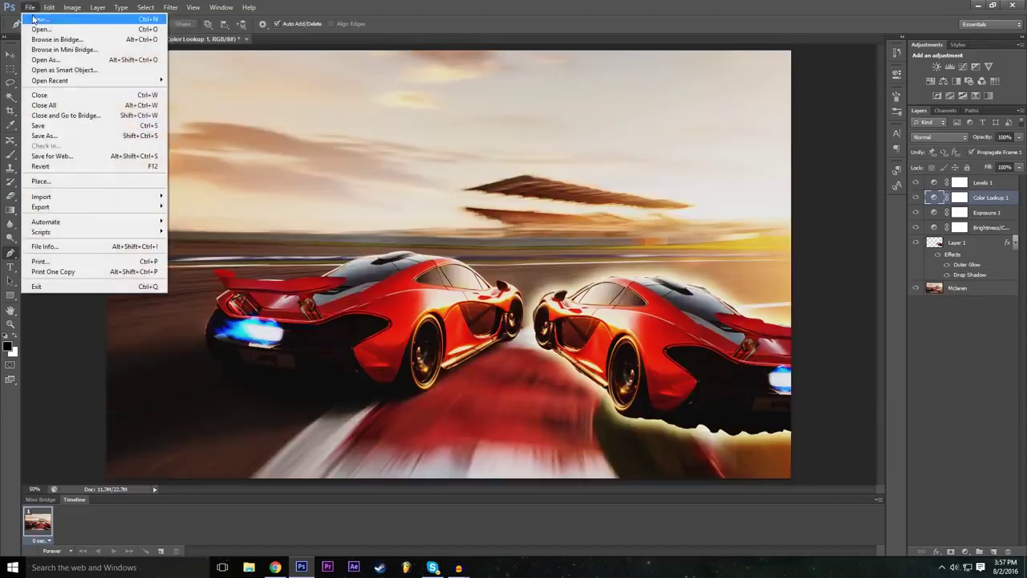
click(41, 19)
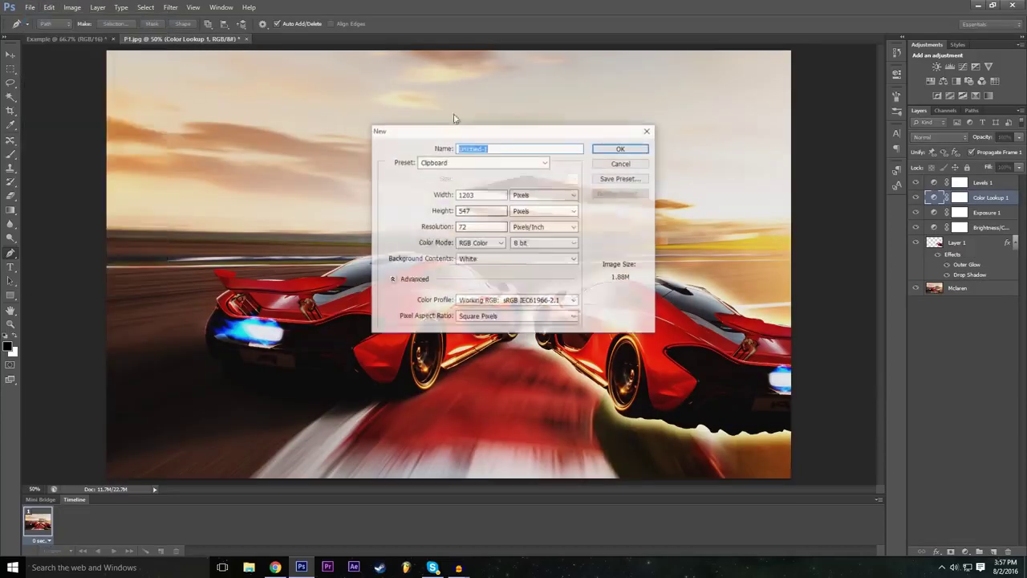
click(498, 196)
double_click(498, 196)
text(1920)
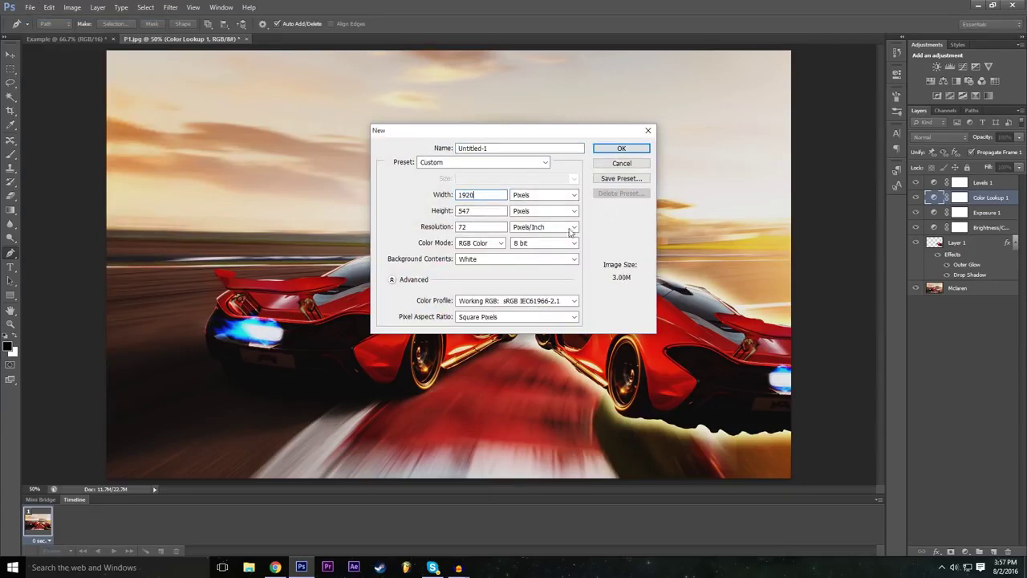
click(462, 211)
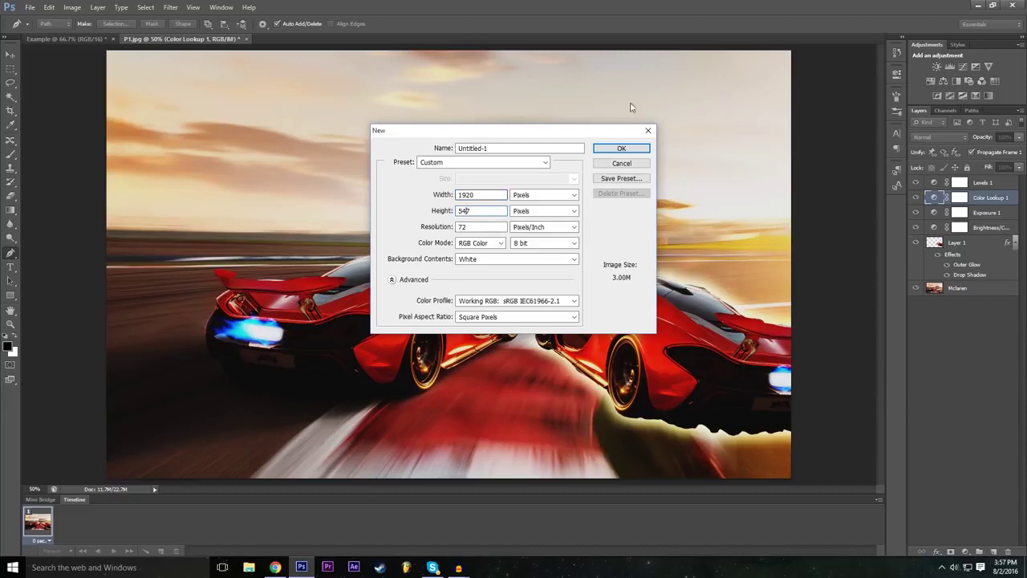
click(623, 164)
Switch to the Example document, hide the Rectangle 1 layer and make Background the active layer.
click(68, 39)
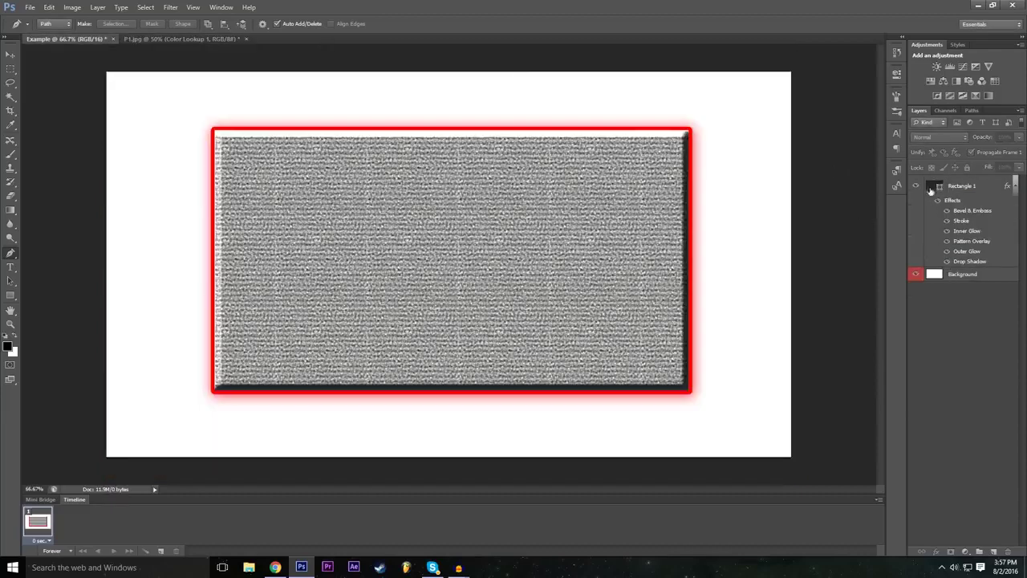
click(916, 187)
click(961, 275)
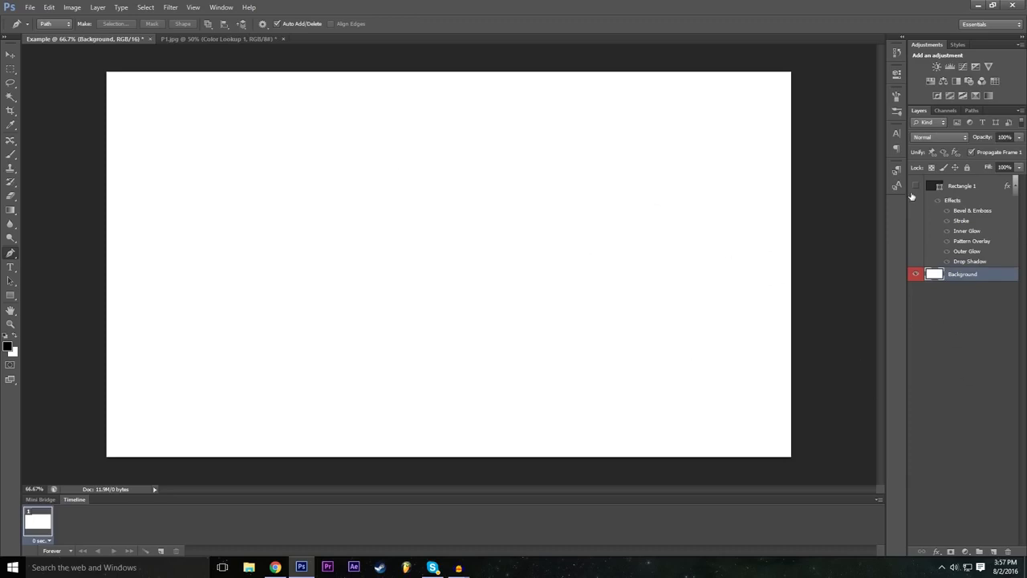
click(915, 187)
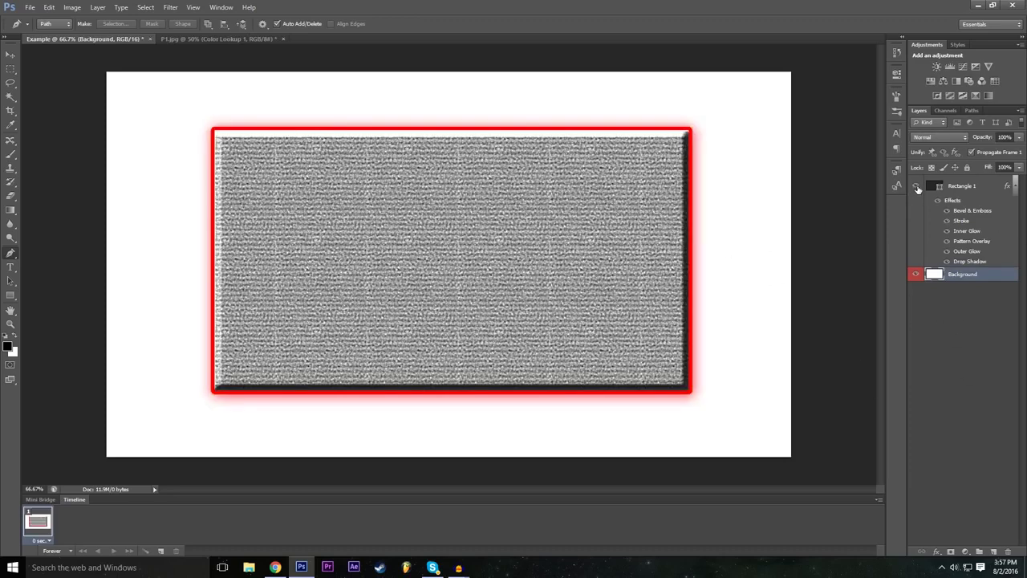
click(917, 186)
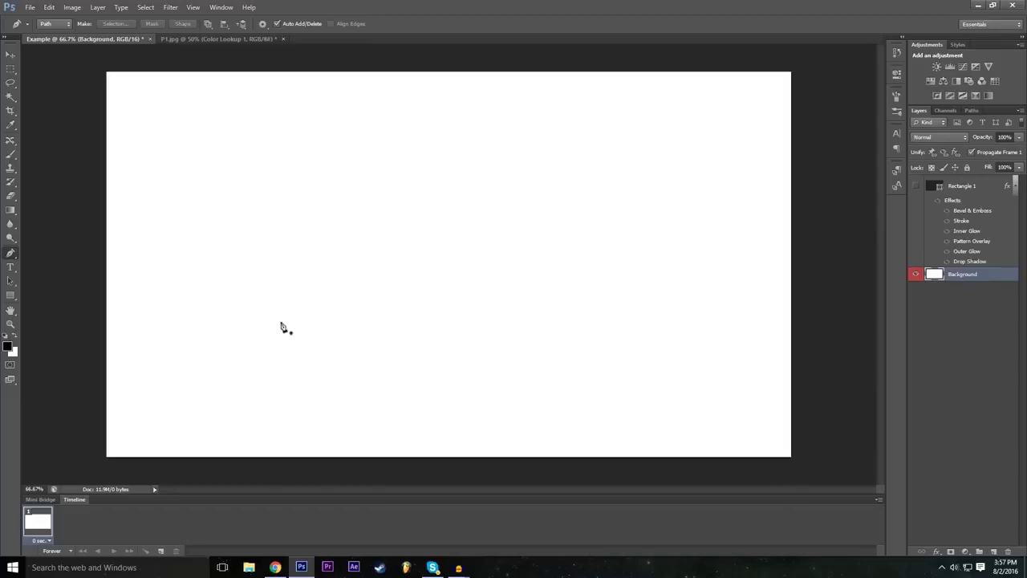
Draw a trial four-point zigzag path in the shape of a Z, and undo everything except its first anchor point.
click(285, 155)
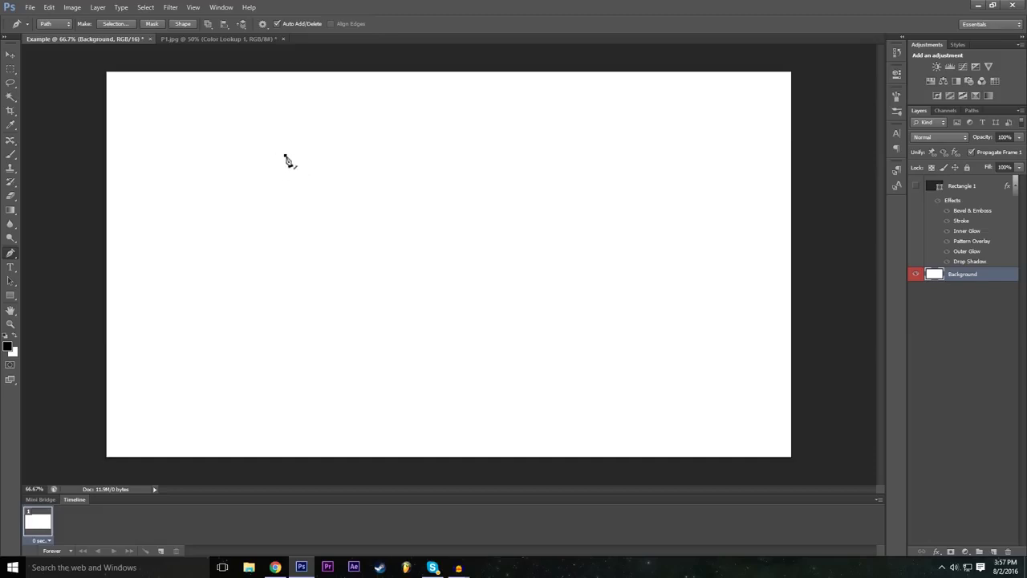
click(455, 152)
click(283, 271)
click(475, 270)
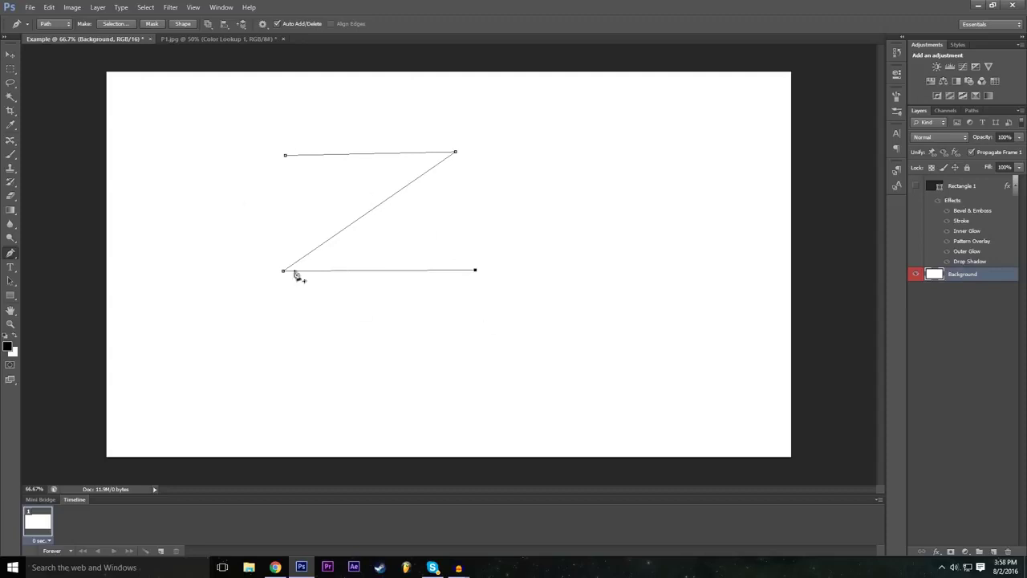
key(ctrl+z)
key(ctrl+z)
key(ctrl+alt+z)
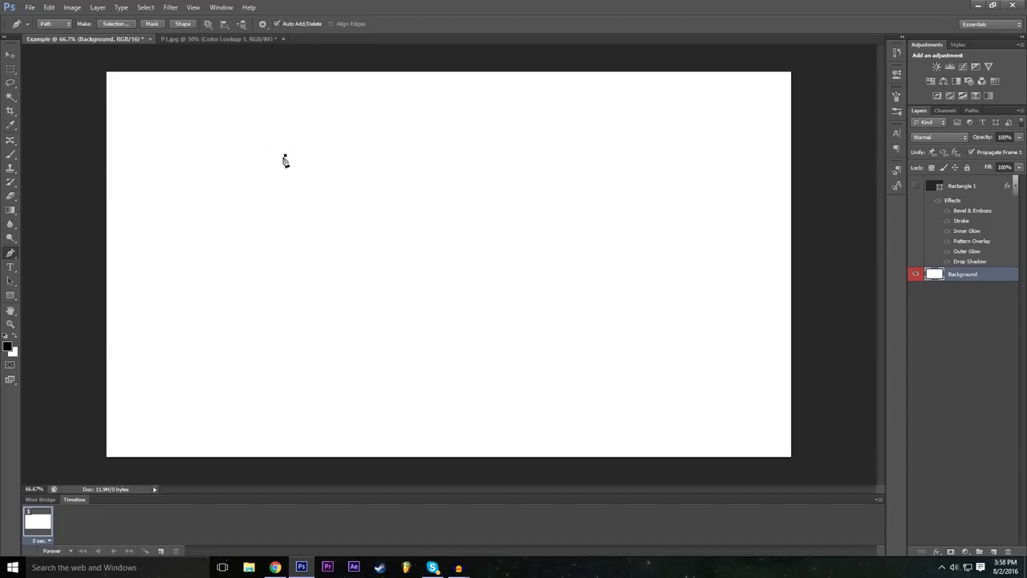
Extend the path with a straight top line, a diagonal to the lower left and a straight bottom line, repositioning the lower-left anchor.
click(457, 156)
click(49, 7)
click(96, 17)
click(456, 155)
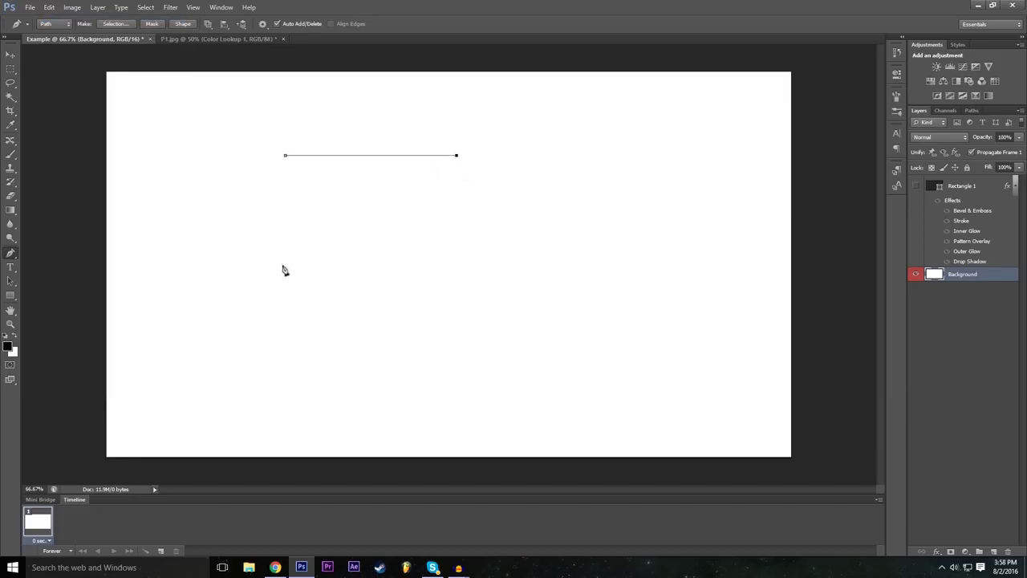
click(338, 273)
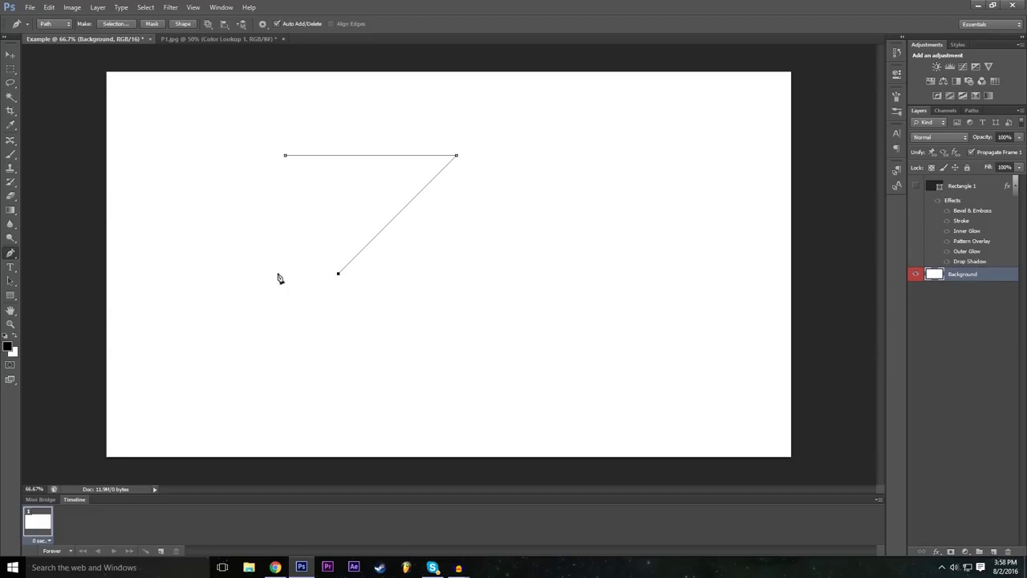
ctrl+click(337, 277)
drag(338, 275, 284, 319)
click(470, 321)
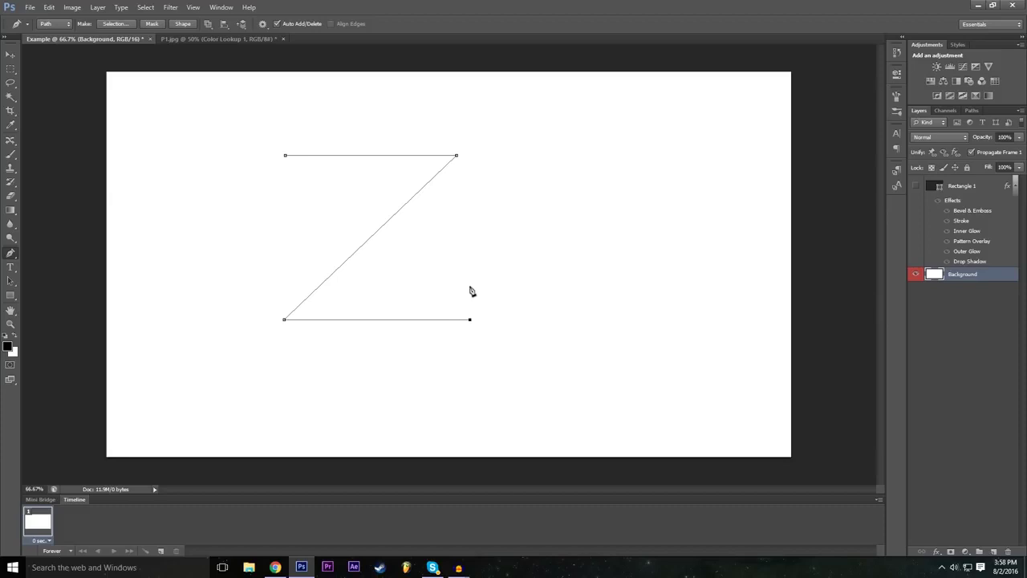
Trace back along the inner side of the Z to give it thickness, and close the path at its first anchor.
click(354, 287)
click(484, 156)
drag(485, 157, 502, 143)
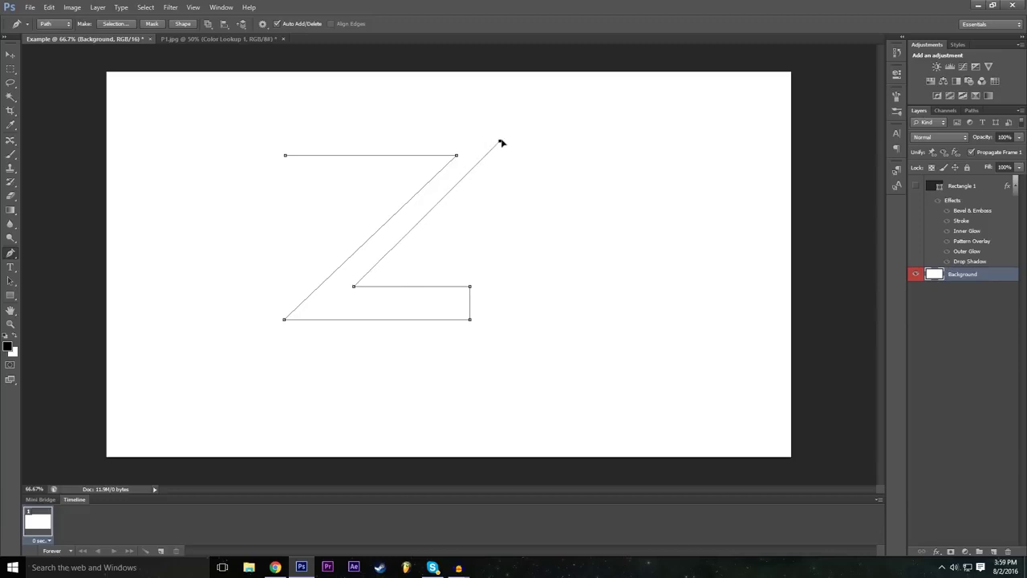
click(286, 141)
click(287, 155)
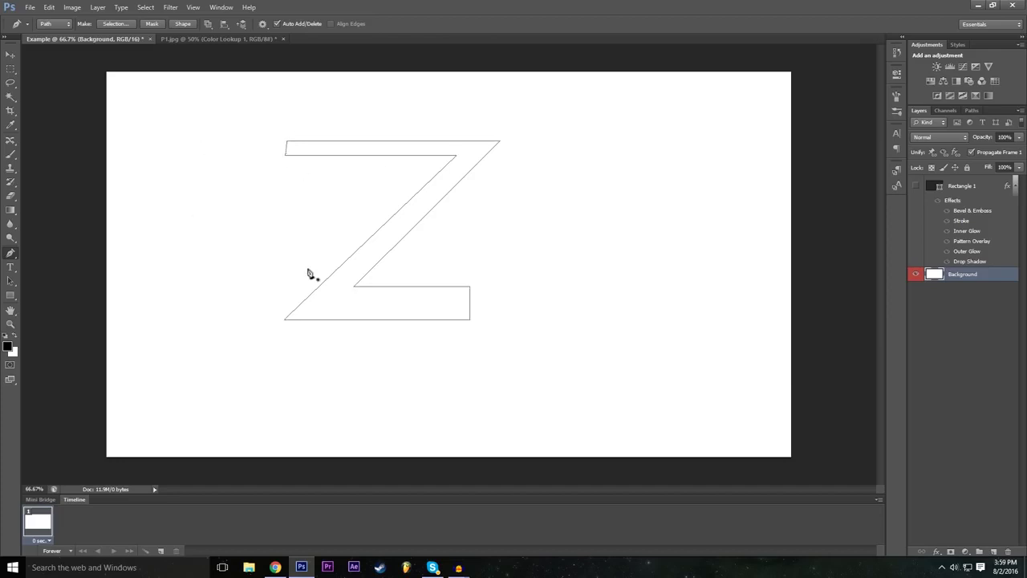
Define the closed Z path as a custom shape named Z.
right_click(355, 317)
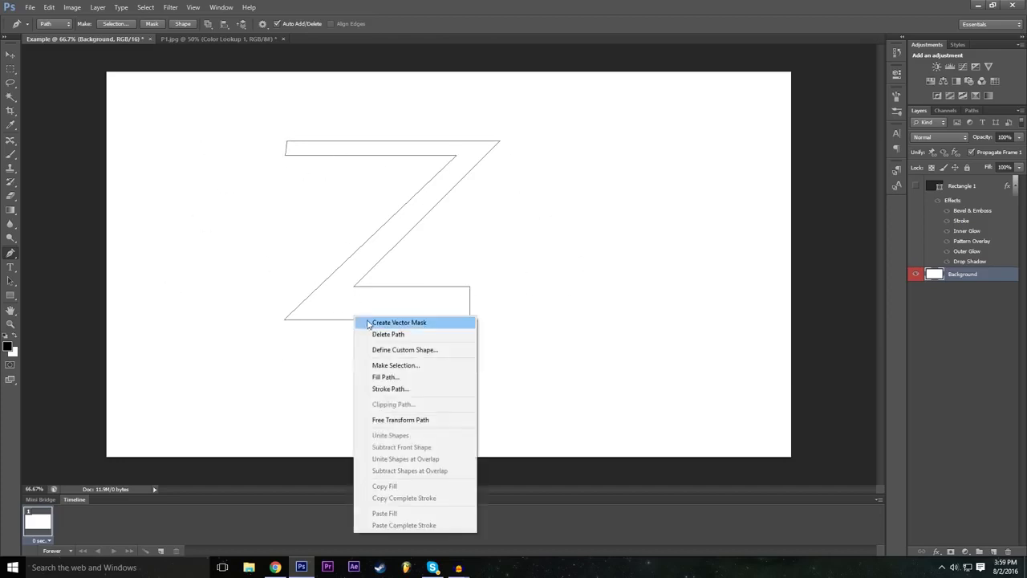
click(427, 355)
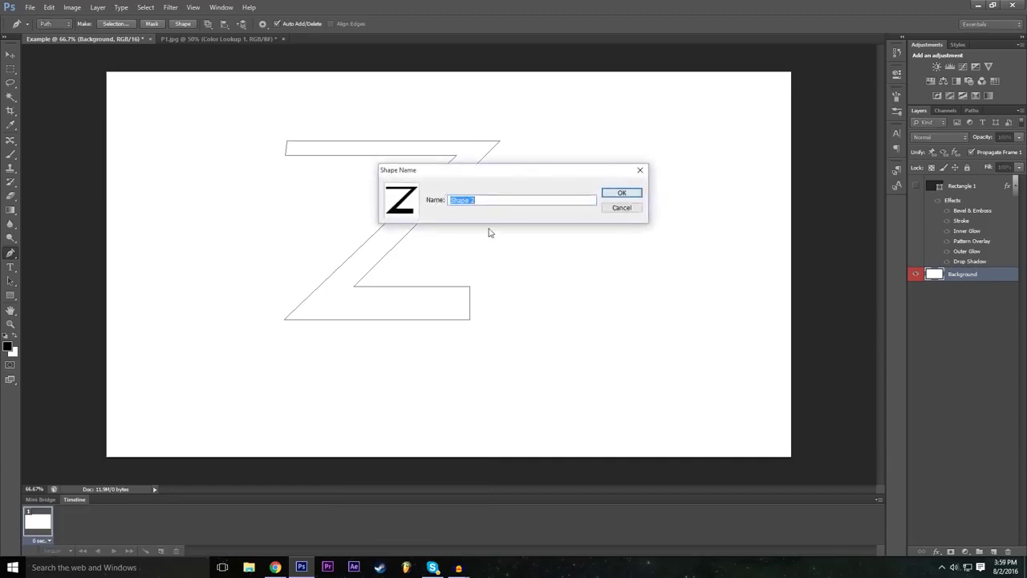
text(Z)
key(Return)
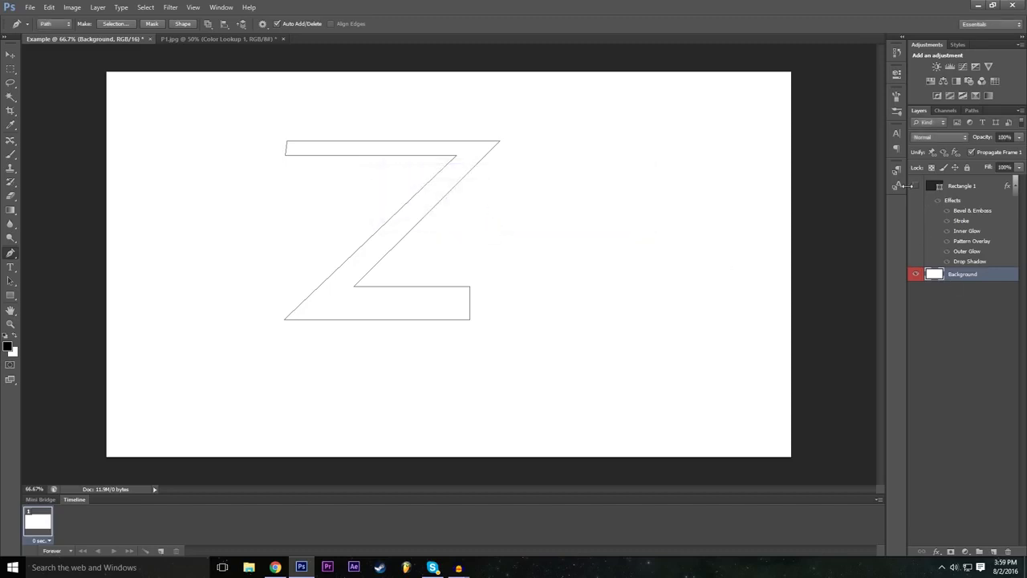
Activate the Custom Shape tool and choose the Z shape from the saved shapes.
drag(10, 295, 30, 347)
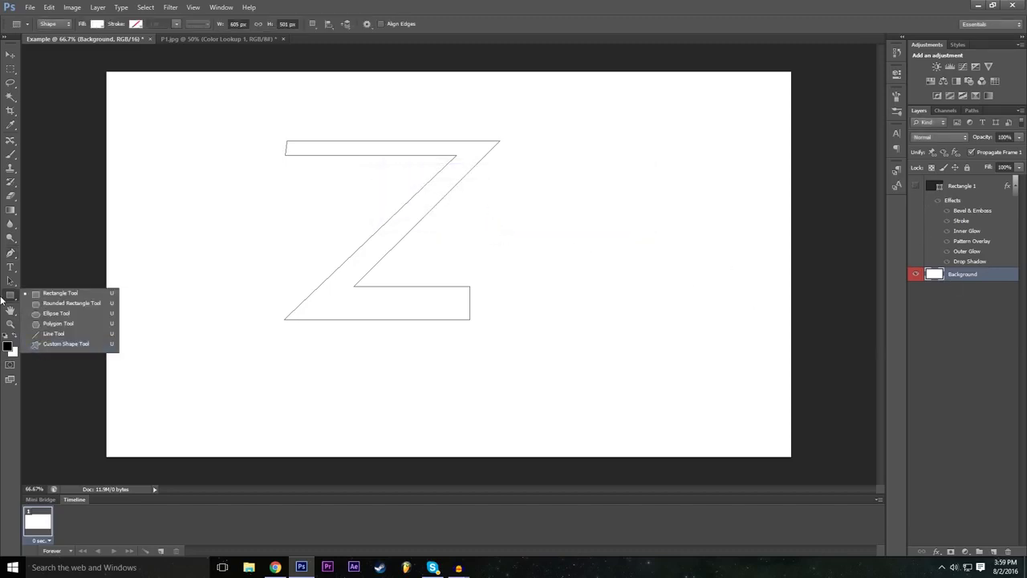
click(59, 343)
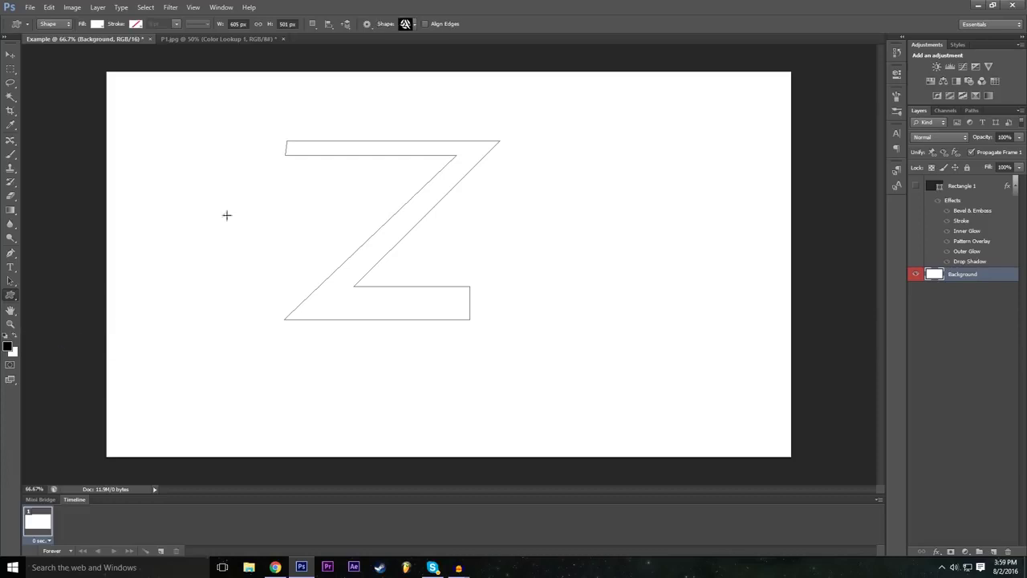
click(415, 25)
scroll(416, 85, down, 3)
scroll(414, 94, up, 3)
scroll(415, 79, down, 3)
scroll(410, 89, up, 3)
click(408, 101)
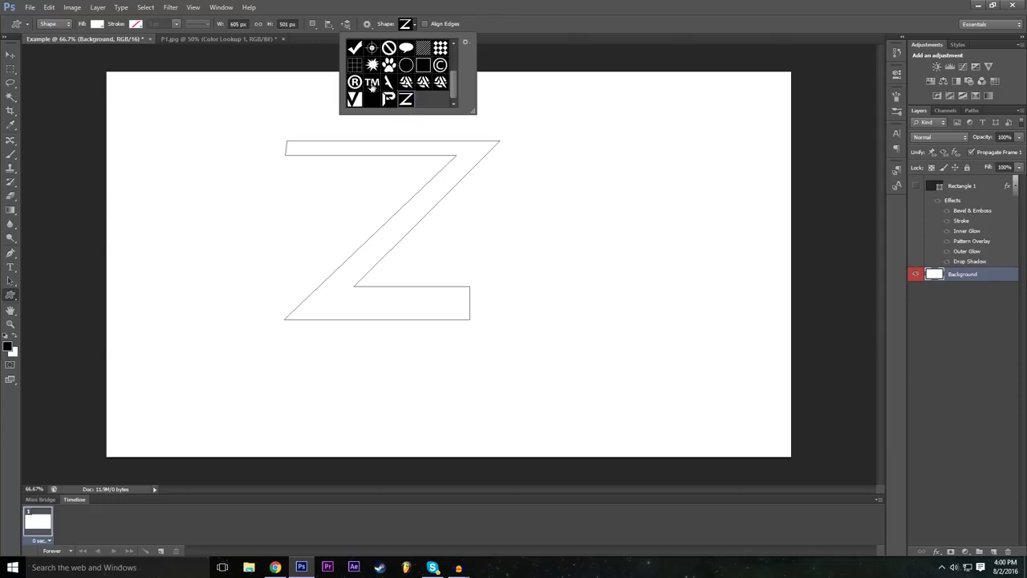
click(504, 16)
Create the Z shape at 605 by 501 px with proportions preserved, and move it near the canvas centre.
click(437, 270)
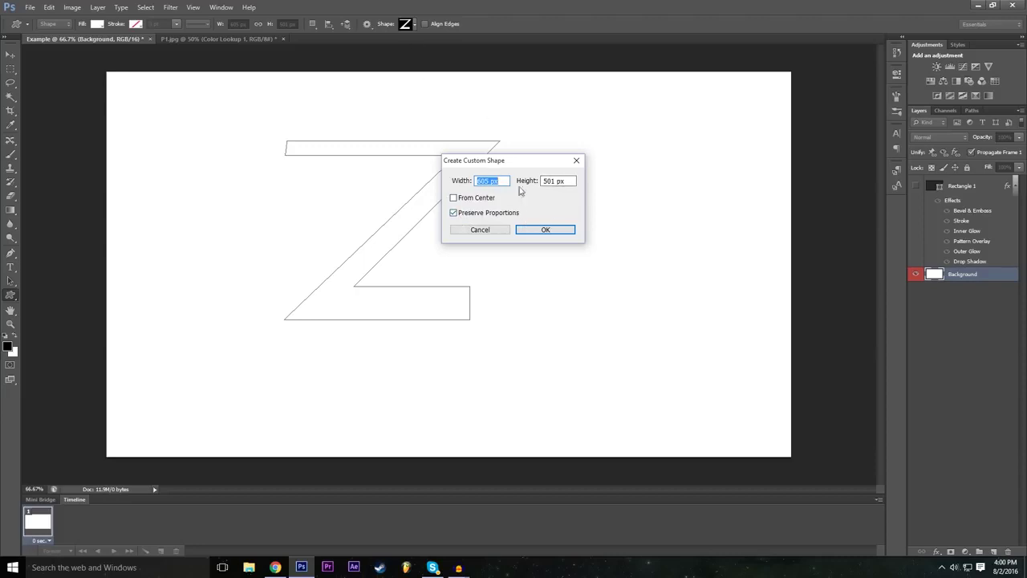
click(546, 229)
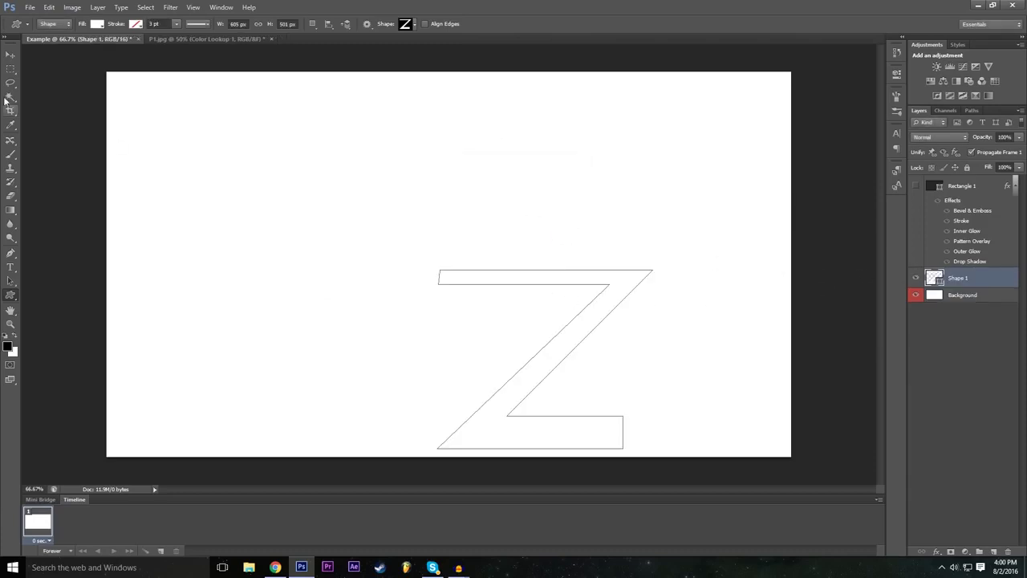
click(10, 54)
drag(555, 353, 454, 296)
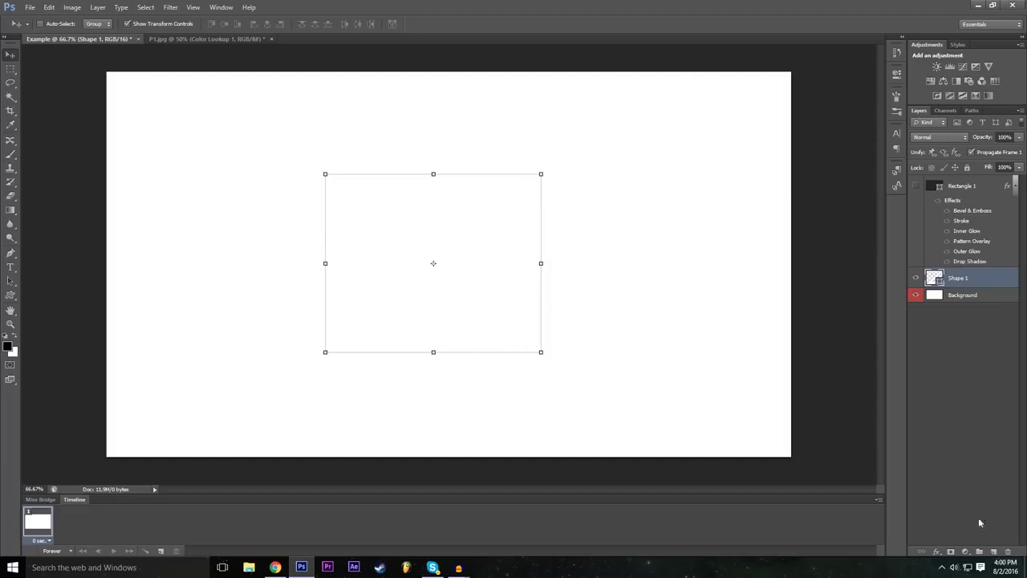
Apply a Color Overlay layer style to the Z shape with the colour set to 000000.
click(936, 552)
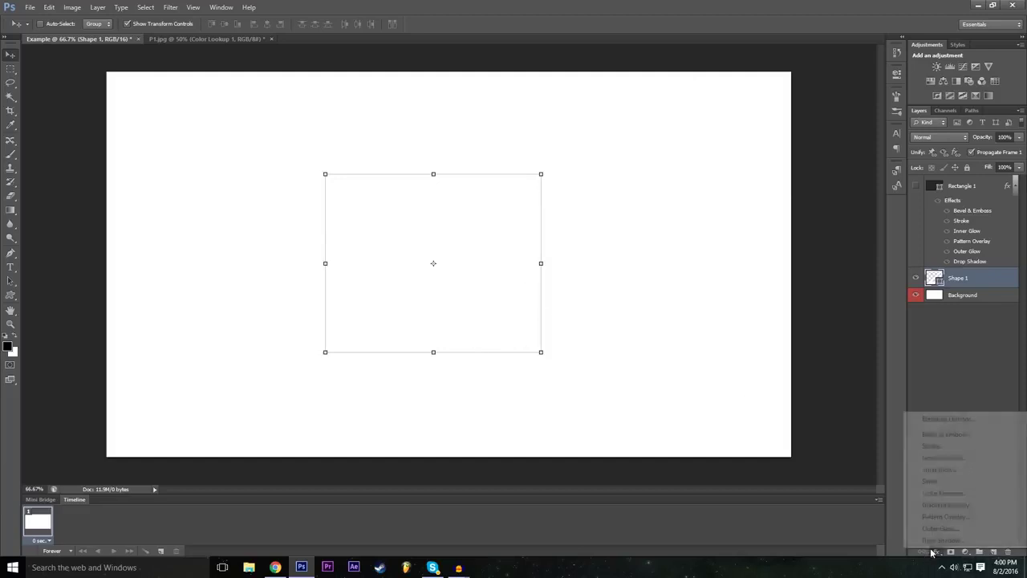
click(968, 426)
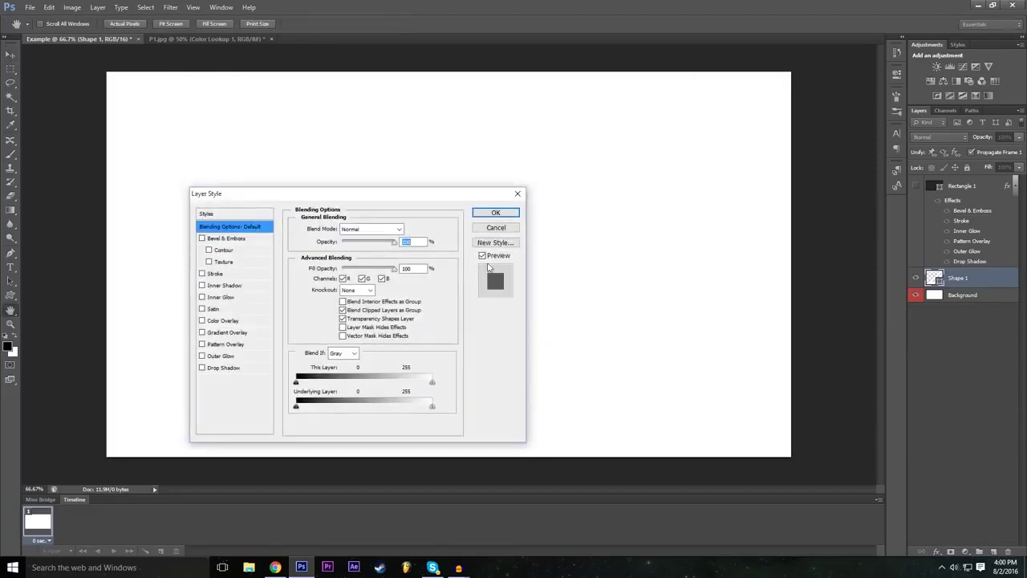
drag(353, 200, 889, 124)
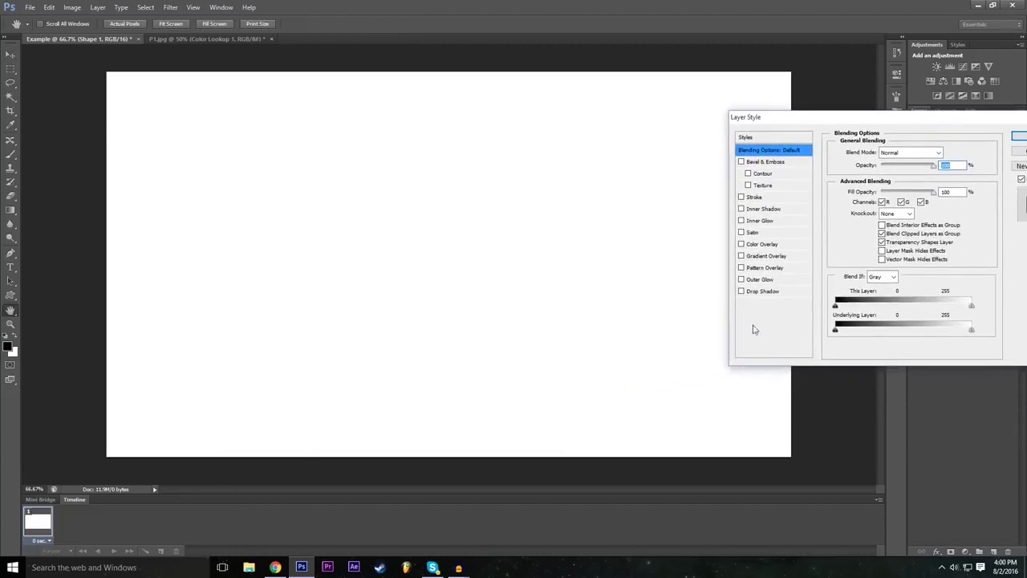
click(745, 245)
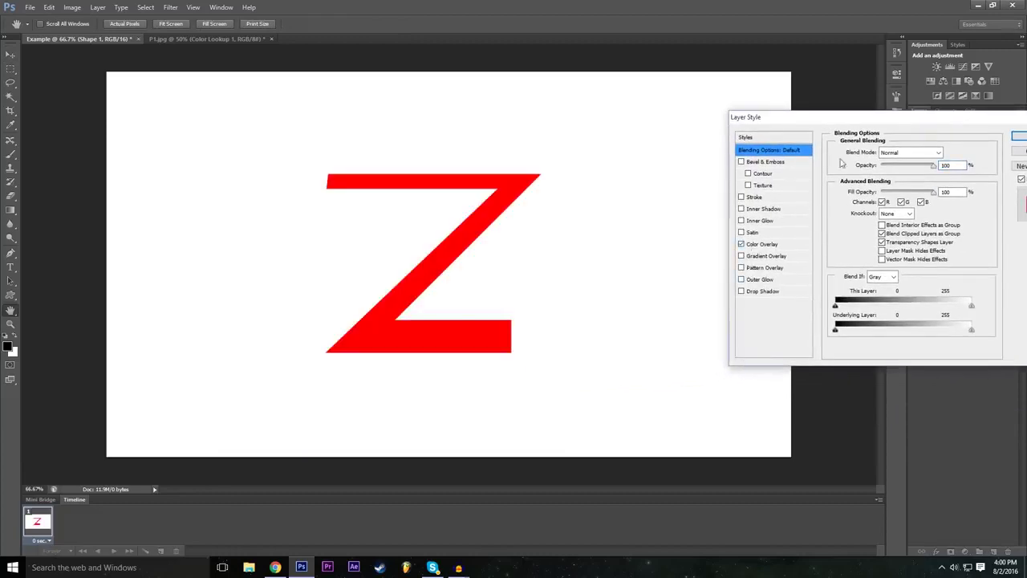
drag(862, 120, 699, 152)
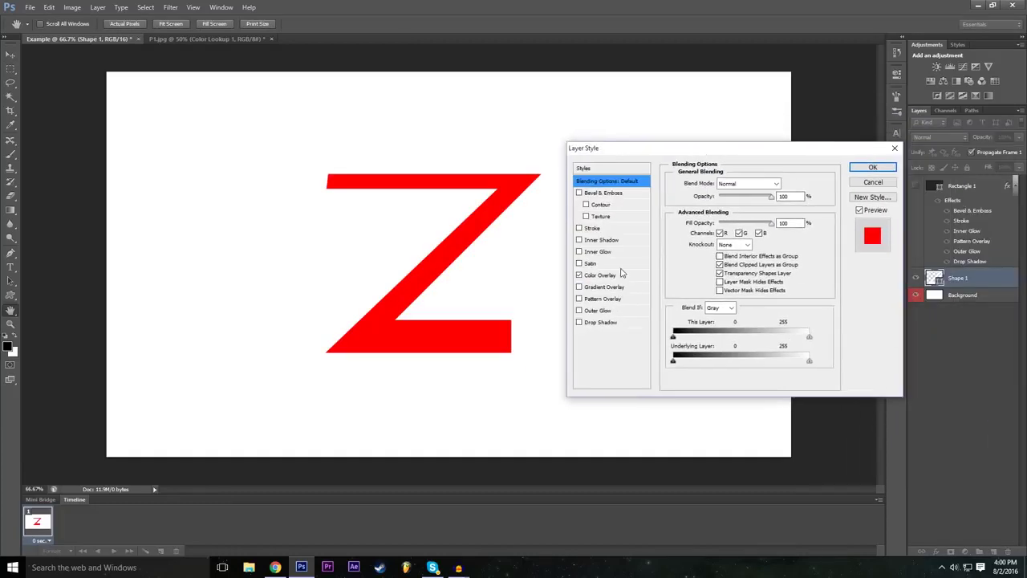
click(623, 276)
click(786, 184)
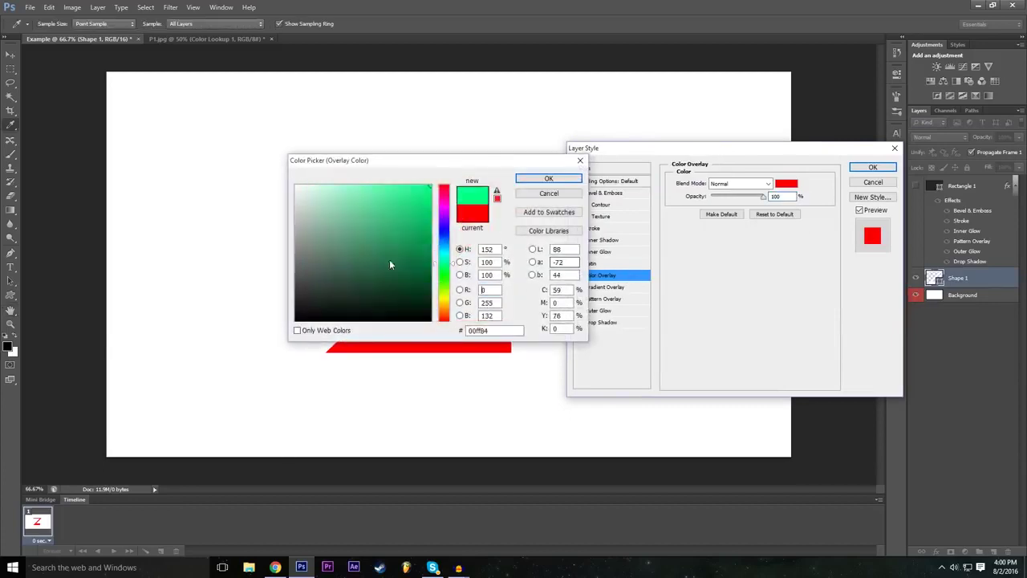
text(000000)
drag(417, 160, 510, 204)
click(644, 235)
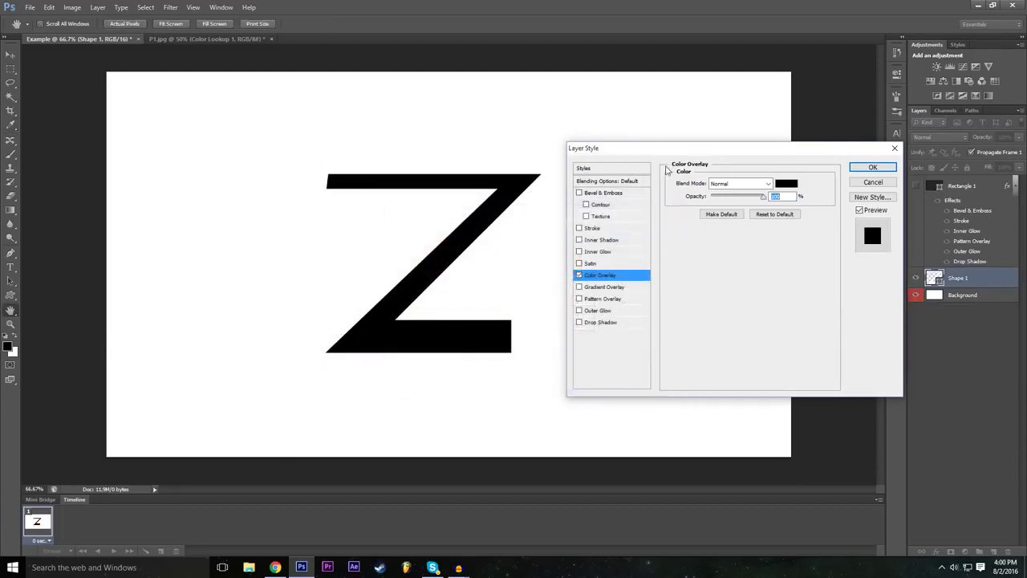
Add a red Outer Glow to the Z shape with a size of 46 px and an increased spread.
click(584, 312)
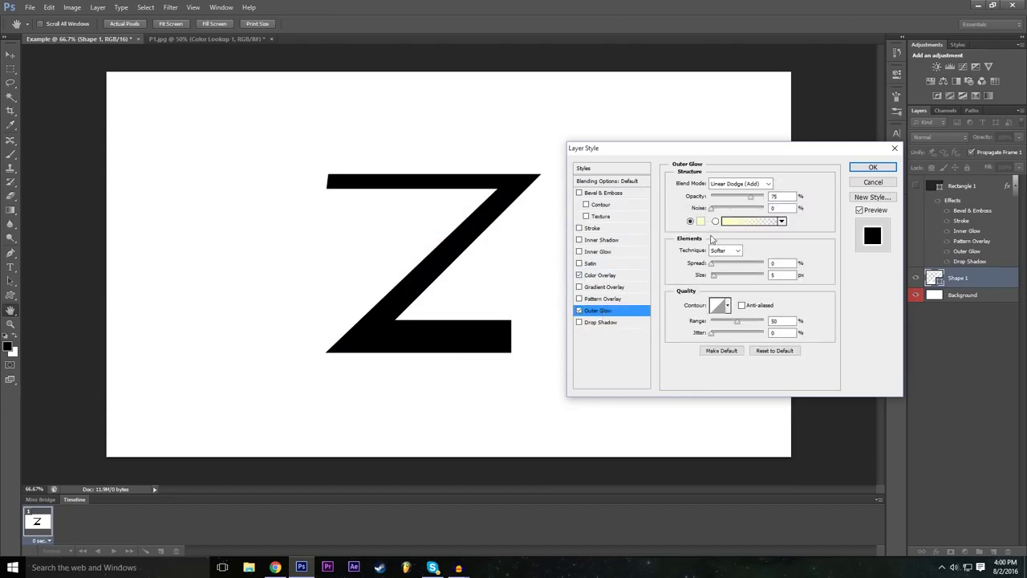
click(701, 221)
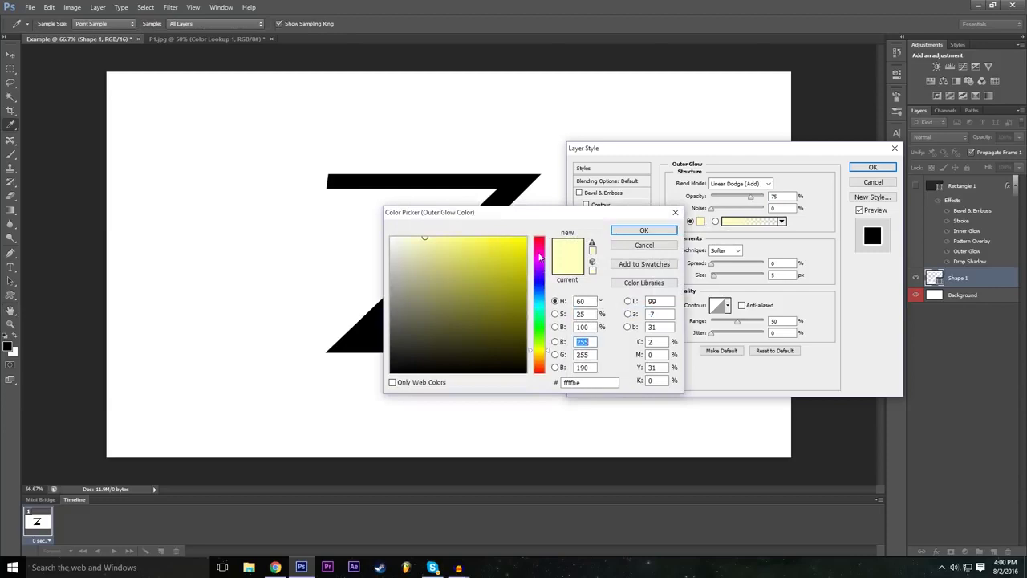
drag(540, 256, 540, 238)
click(644, 230)
drag(714, 275, 727, 264)
drag(833, 154, 838, 163)
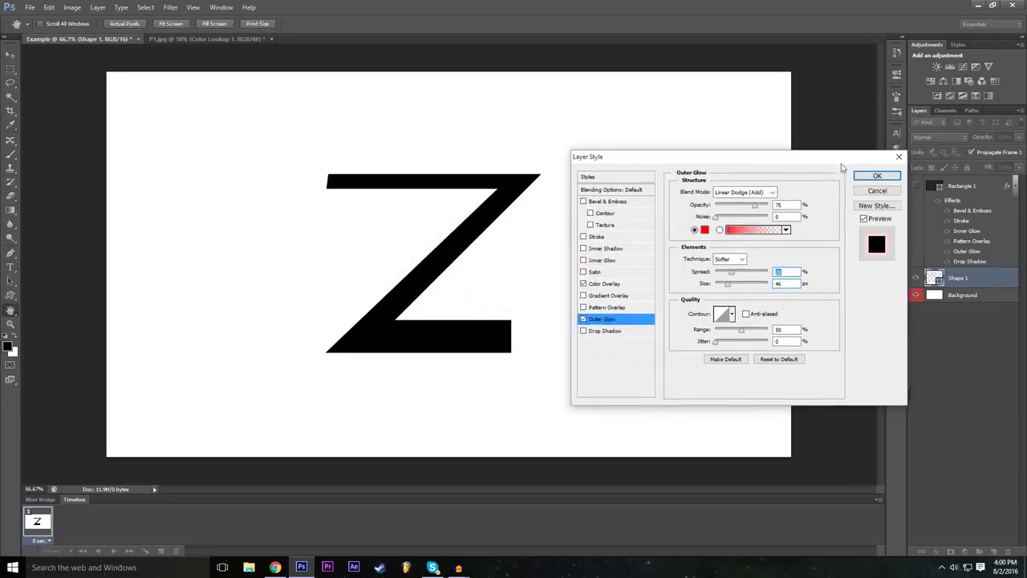
click(877, 175)
Hide the Background layer beneath the Z shape.
click(916, 325)
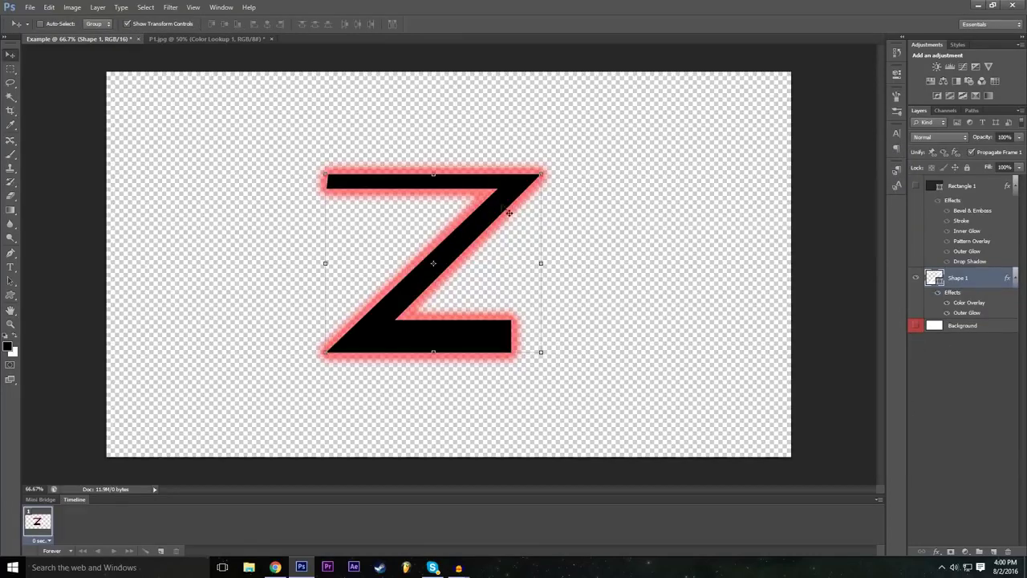
double_click(630, 4)
double_click(638, 6)
Switch back to the P1.jpg document.
click(223, 37)
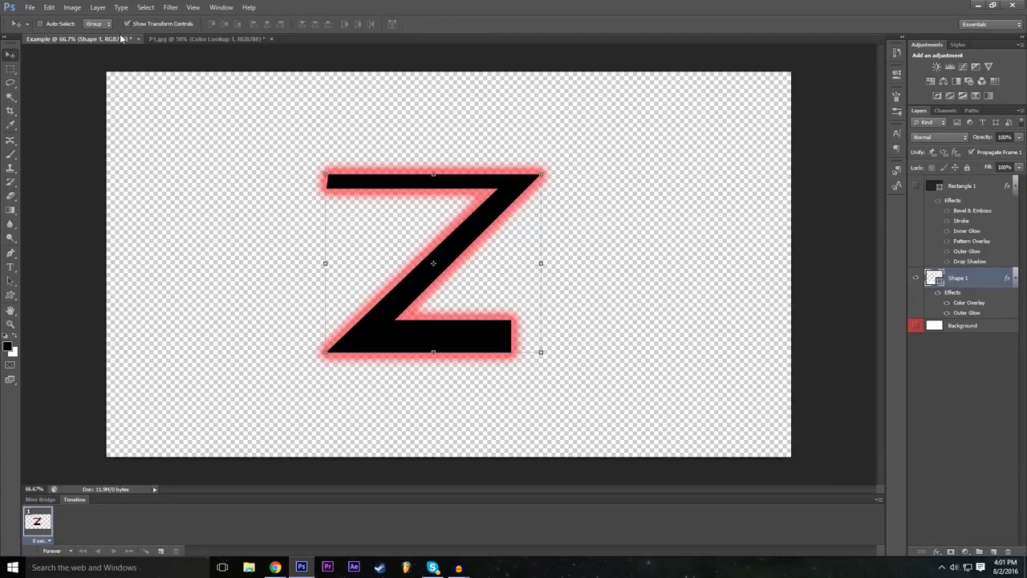
click(119, 37)
click(243, 38)
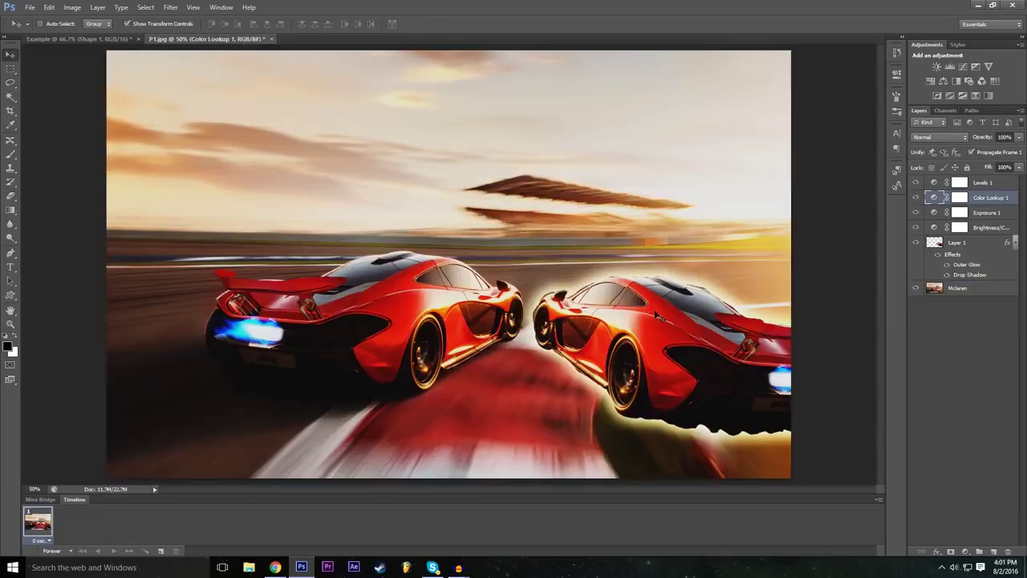